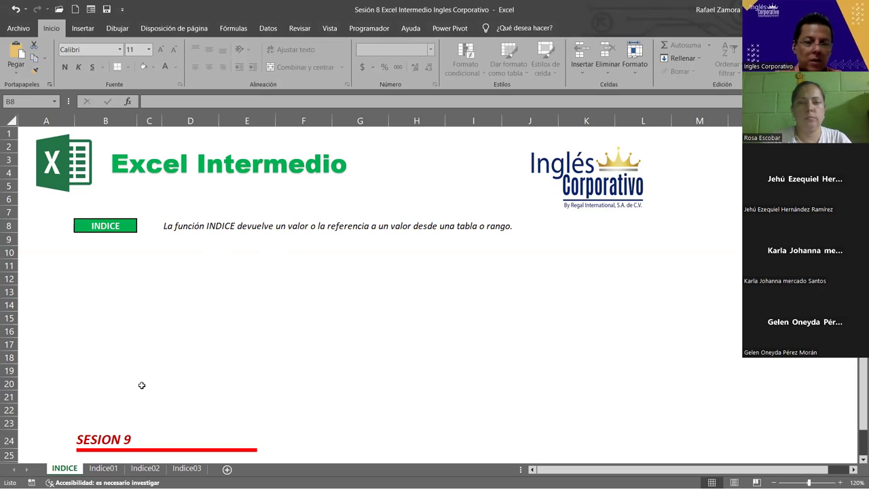
Switch to the Indice01 sheet and scroll up to the INDICE syntax notes and grades table
left_click(103, 468)
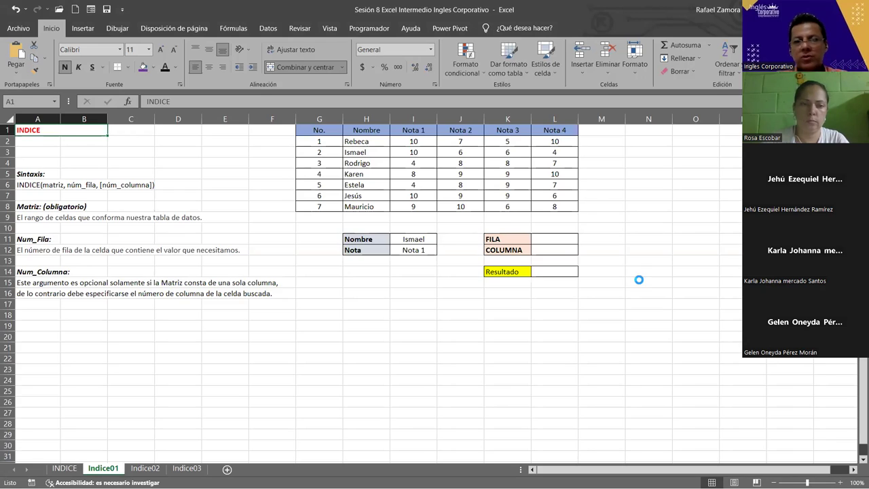
scroll(639, 280, "up", 2, "ctrl")
scroll(638, 280, "up", 1, "ctrl")
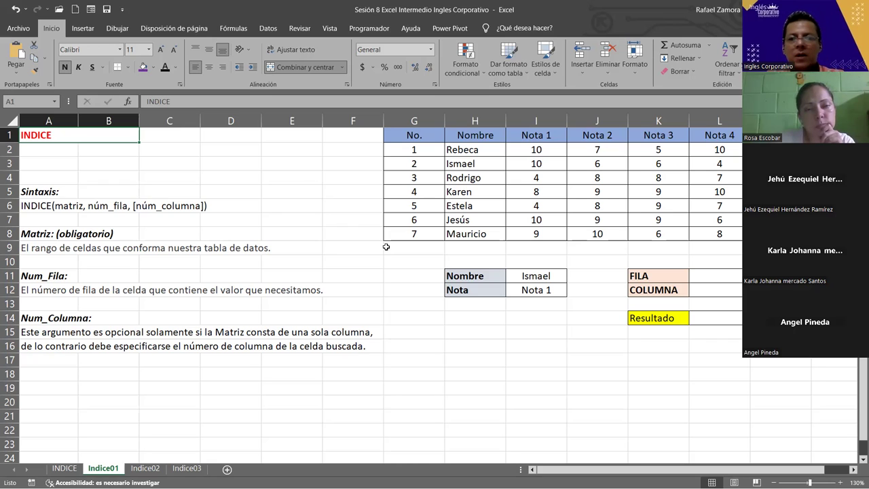
left_click_drag(493, 270, 524, 293)
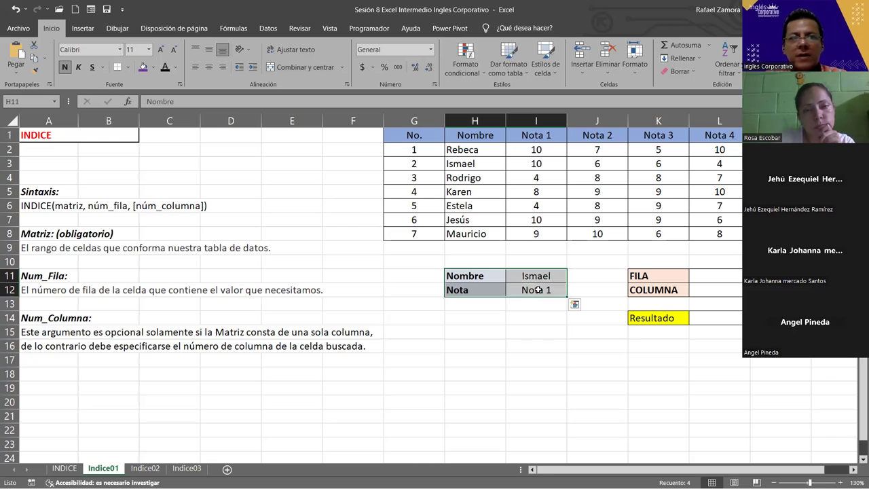
left_click_drag(541, 277, 541, 291)
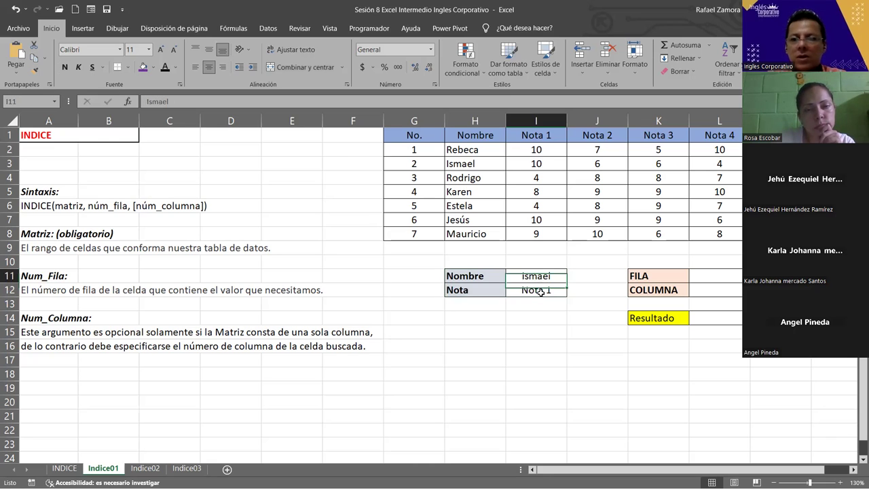
left_click(541, 291)
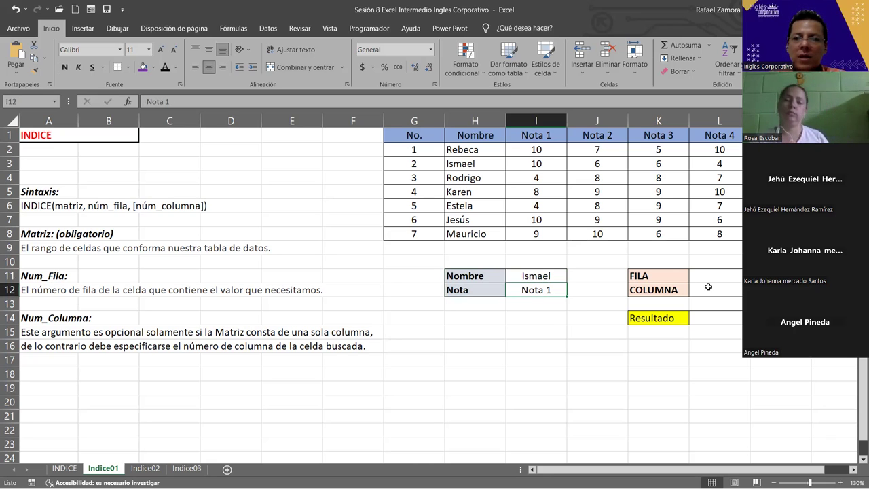
left_click_drag(655, 275, 708, 287)
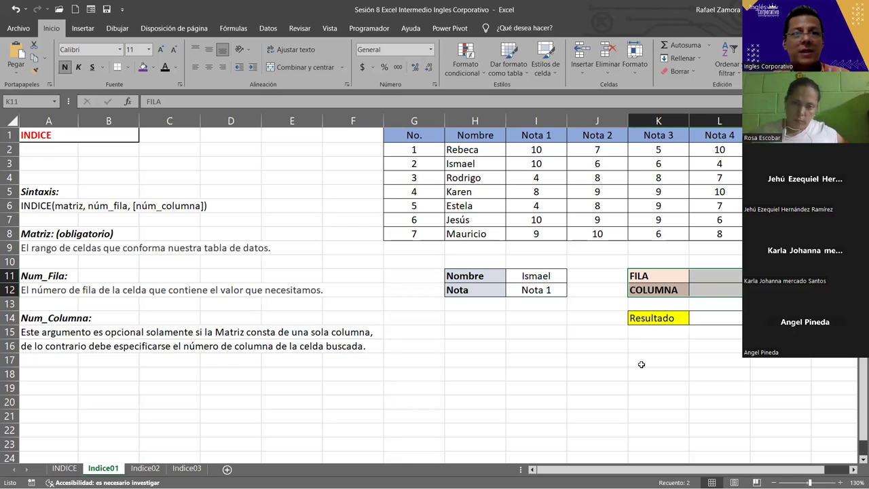
left_click(575, 284)
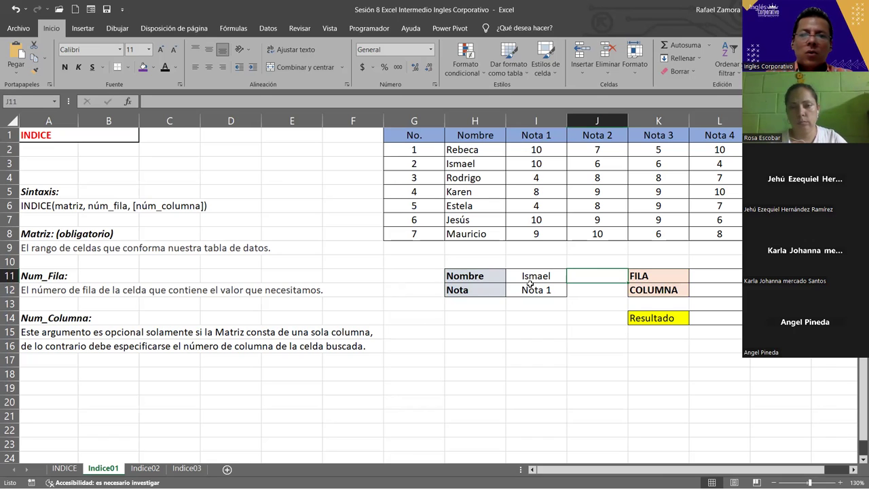
left_click(552, 276)
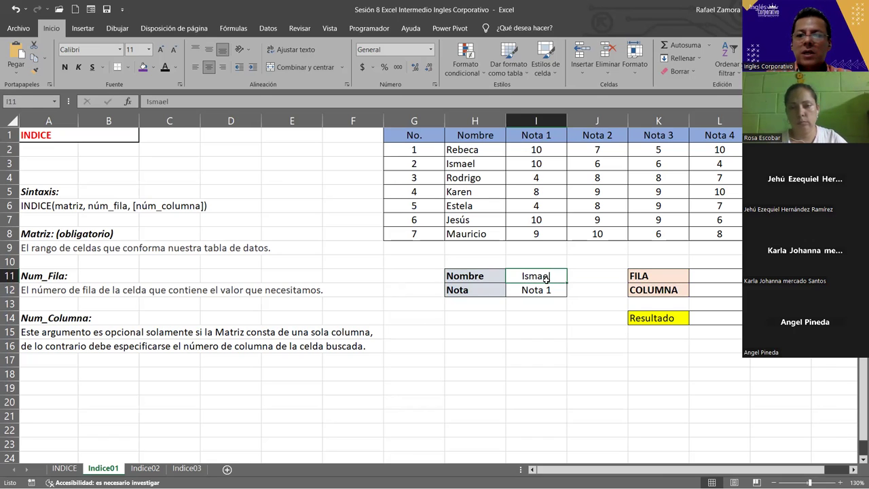
left_click(545, 290)
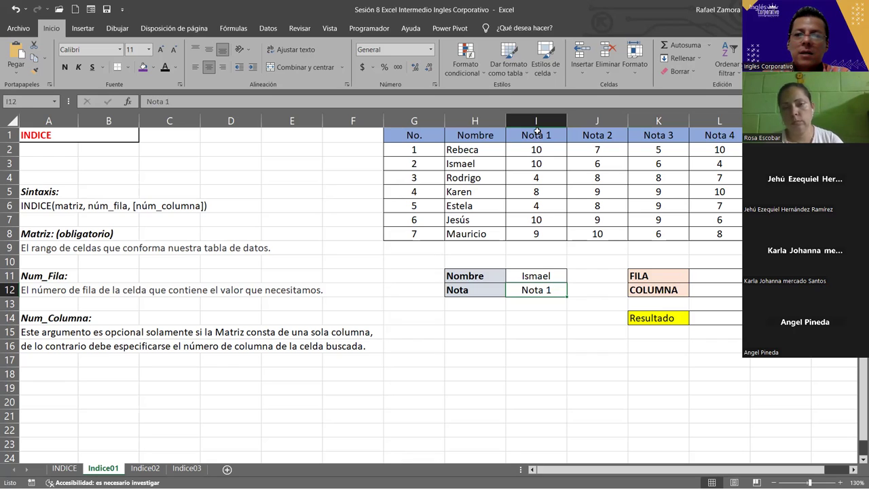
left_click_drag(536, 131, 714, 133)
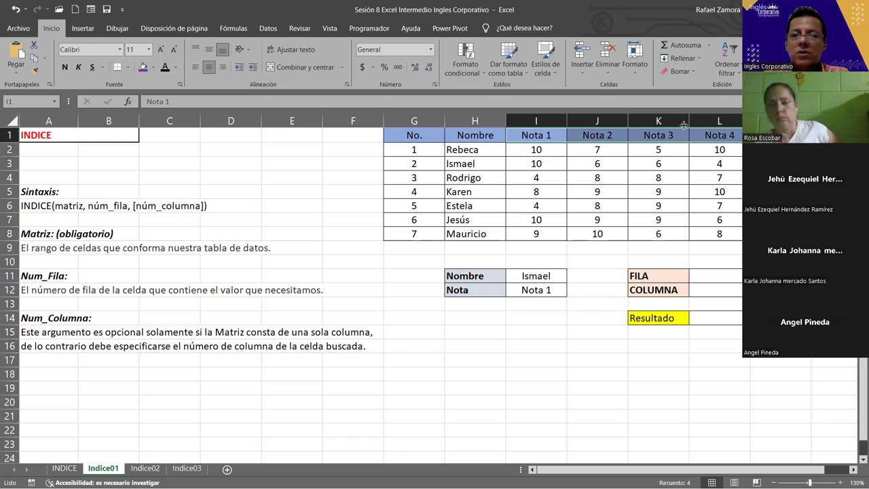
left_click_drag(494, 151, 477, 234)
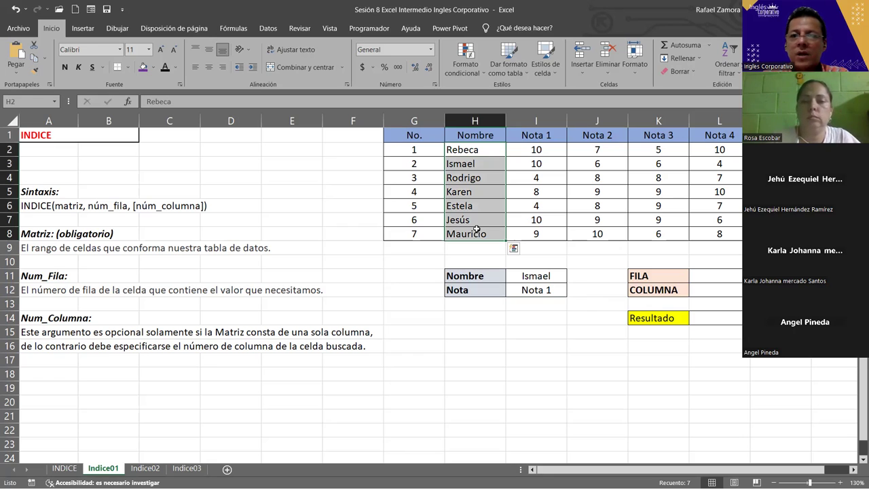
left_click_drag(529, 149, 717, 231)
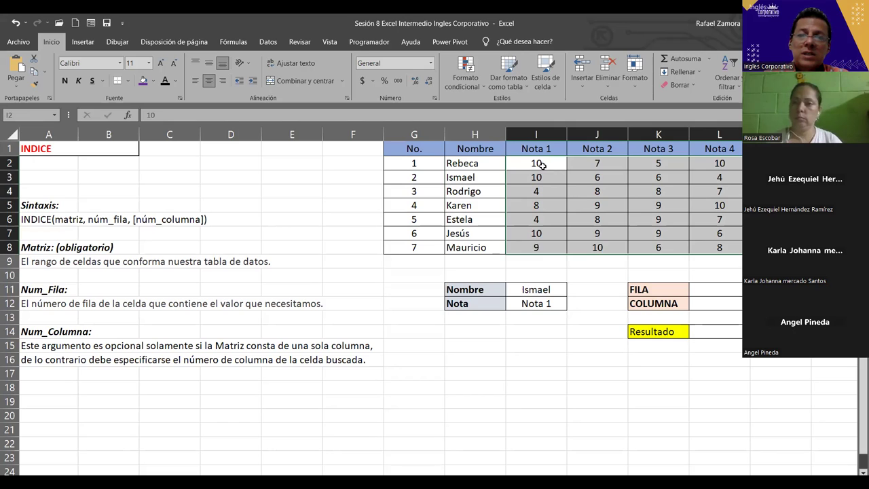
left_click(553, 168)
left_click_drag(552, 171, 708, 247)
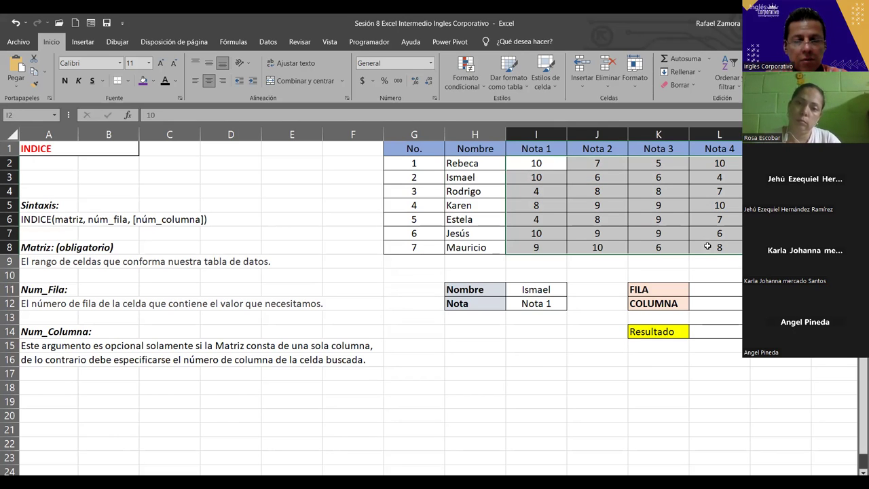
Frame the grade values I2:L8 with a red outline border through Format Cells
key("ctrl+1")
left_click(463, 122)
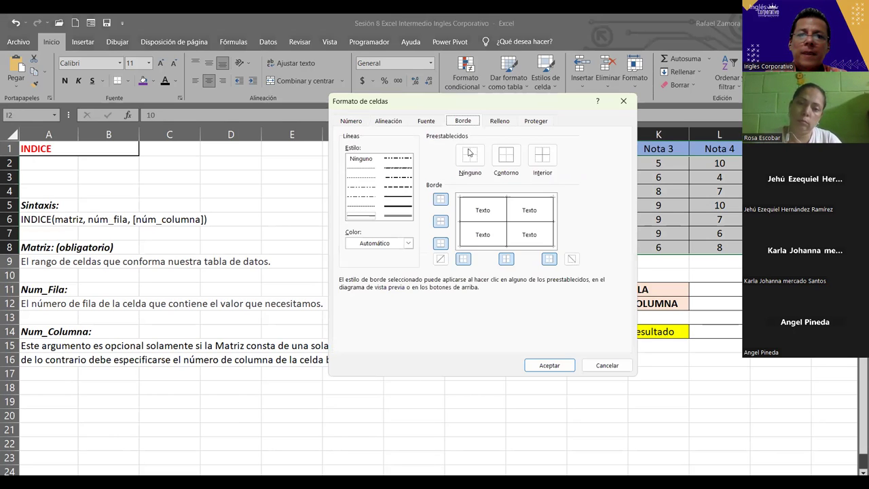
left_click(408, 245)
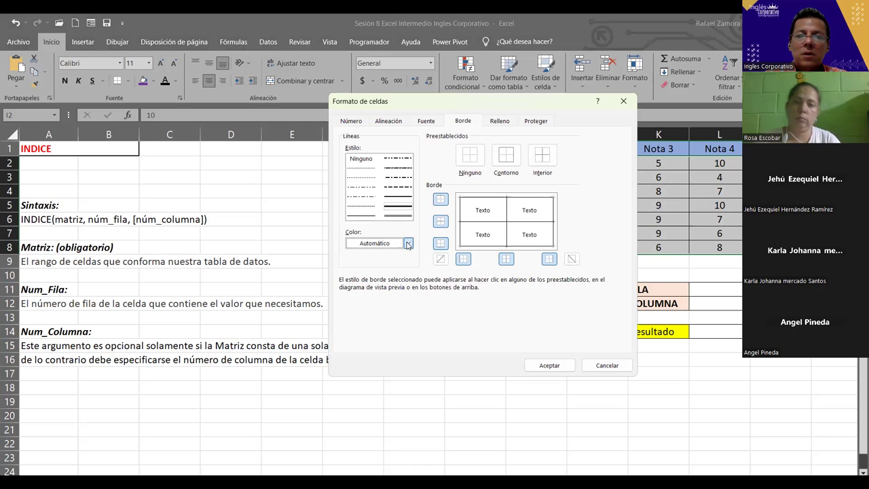
left_click(408, 245)
left_click(360, 339)
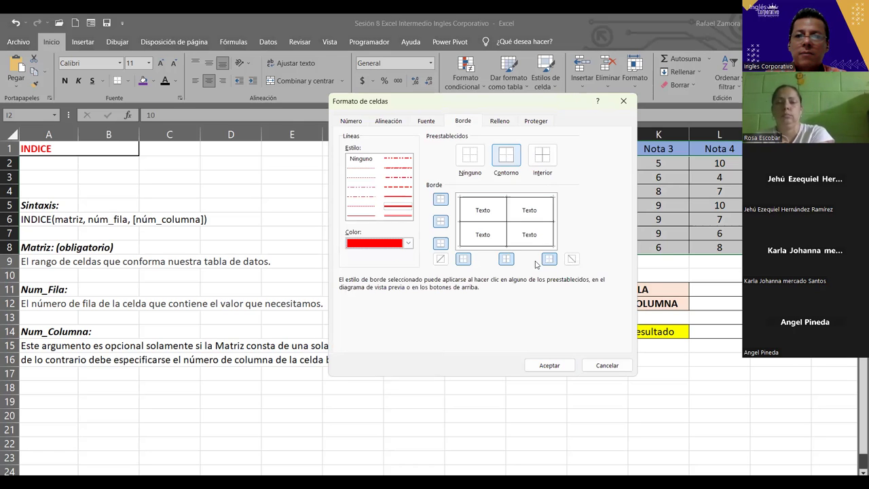
left_click(550, 365)
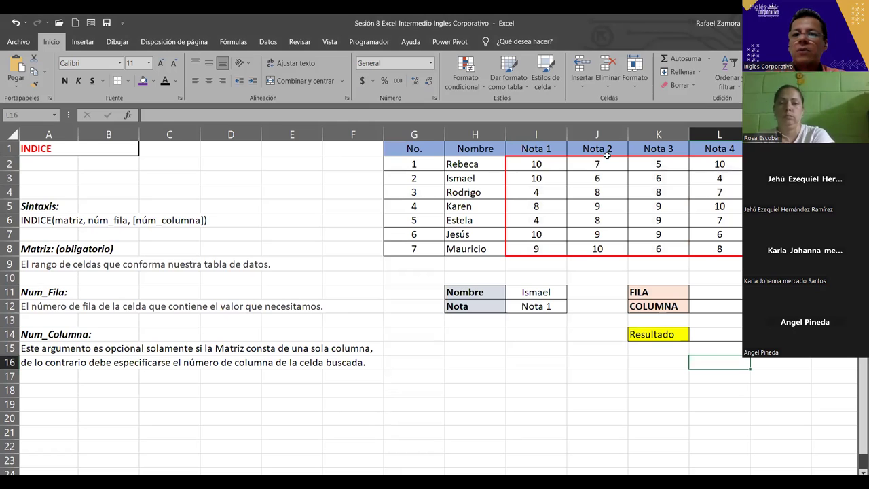
left_click_drag(532, 165, 723, 246)
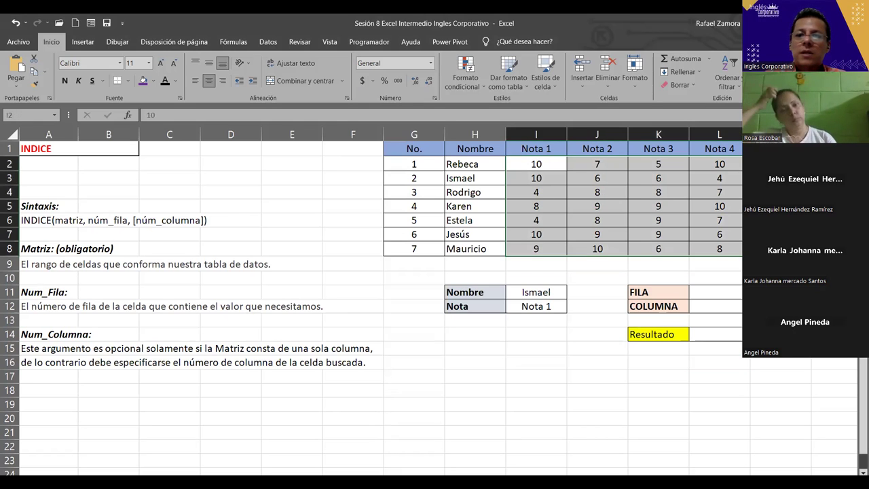
left_click(780, 306)
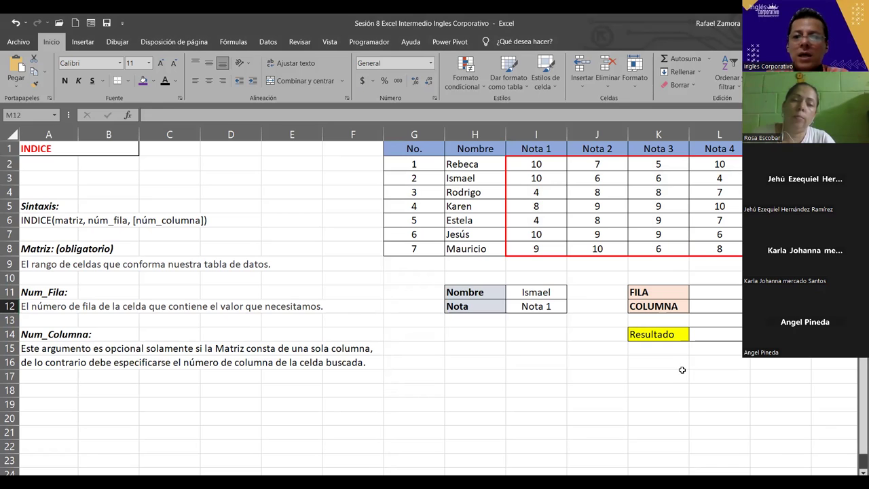
Enter 2 in FILA (L11) and 1 in COLUMNA (L12), then begin =indi in Resultado L14
left_click(551, 294)
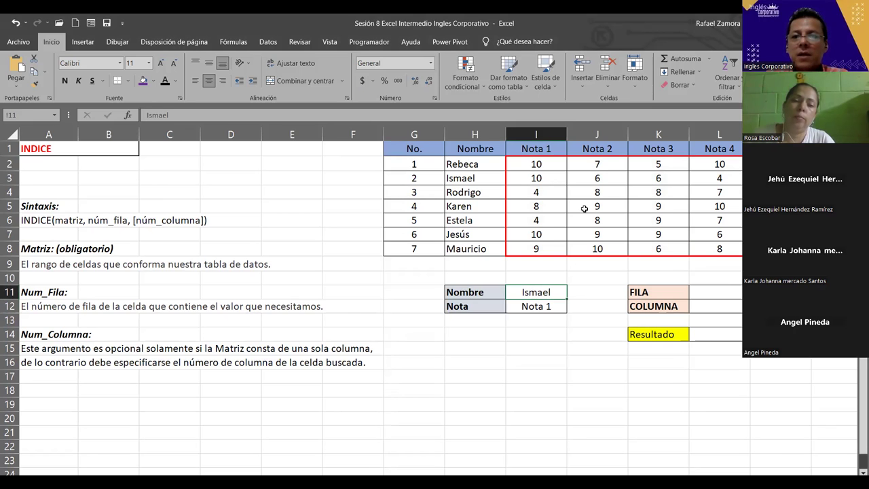
left_click(717, 291)
type("2")
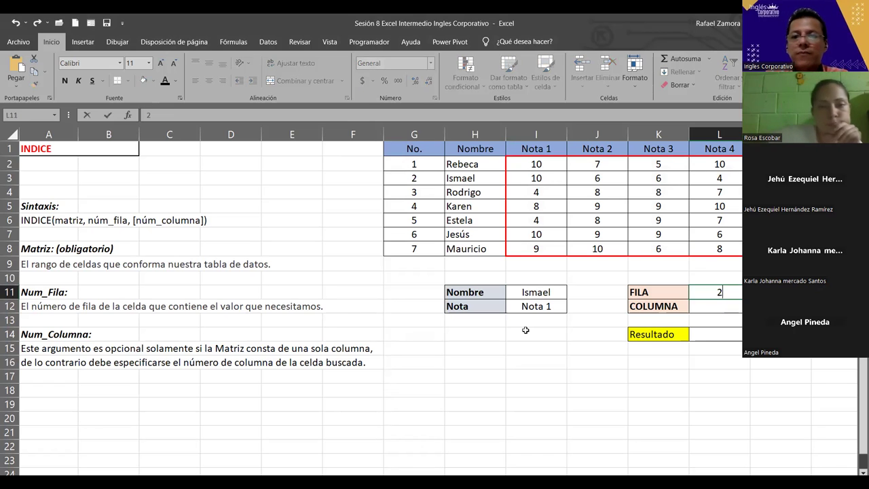
left_click(535, 361)
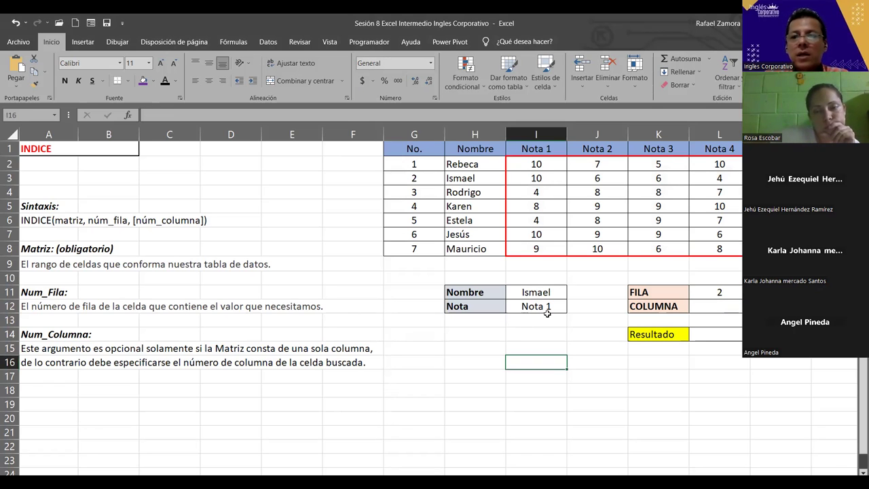
left_click(710, 306)
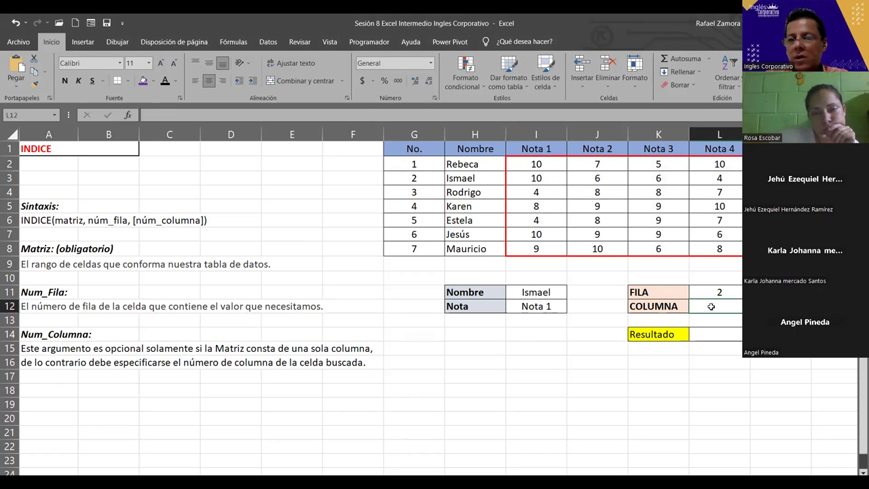
type("1")
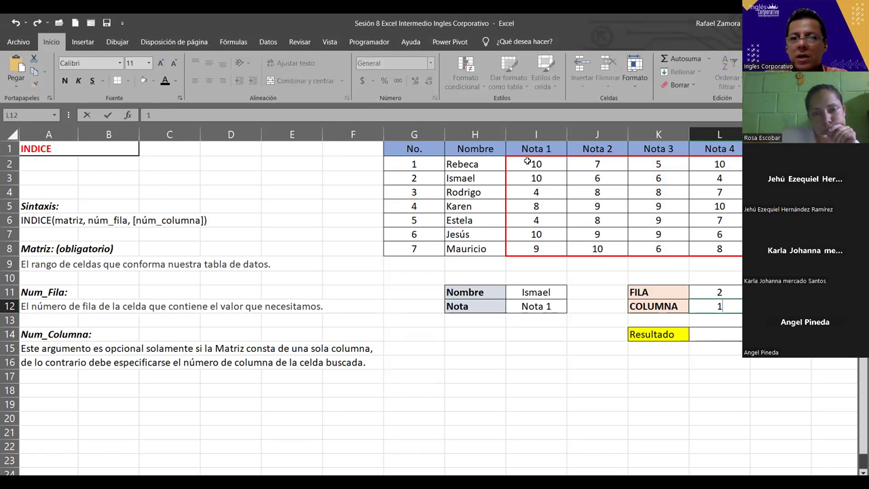
left_click(766, 391)
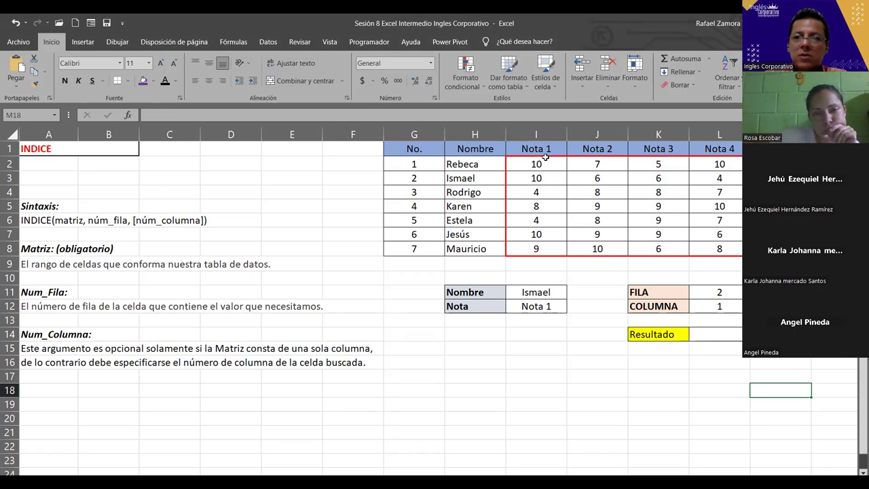
left_click(727, 332)
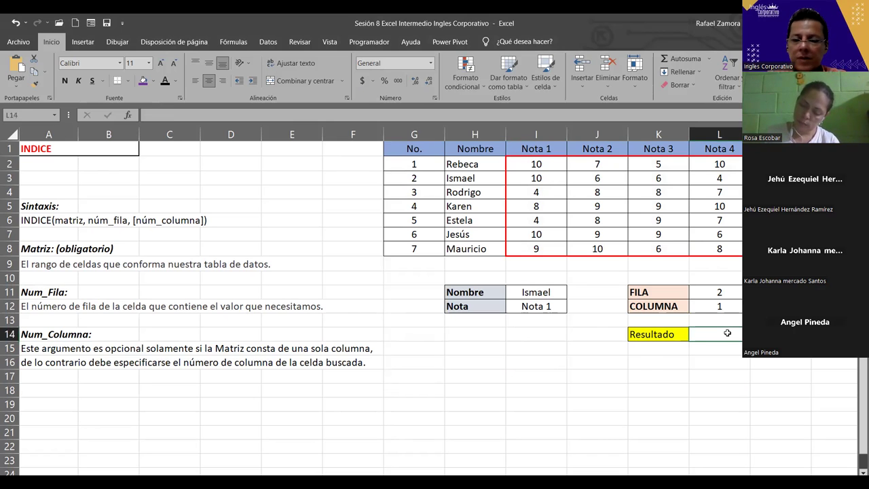
type("=indi")
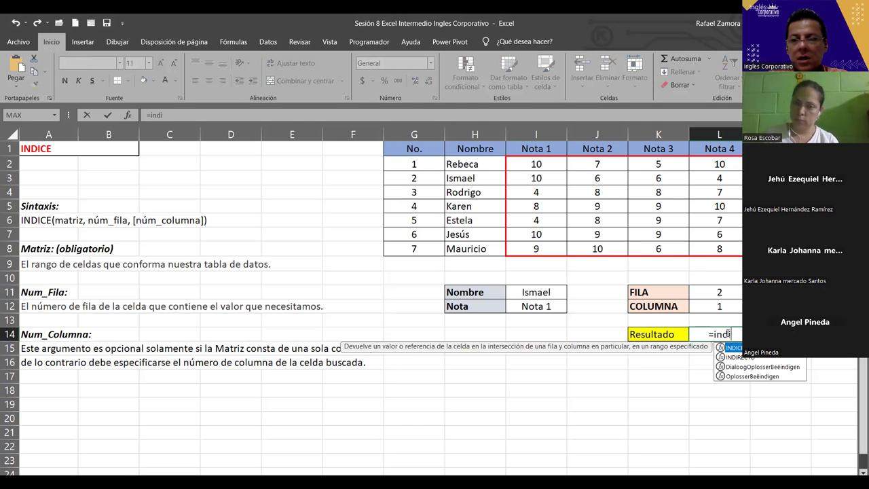
Complete L14 as =INDICE(I2:L8,L11,L12), returning Ismael's Nota 1 grade of 10
key("Tab")
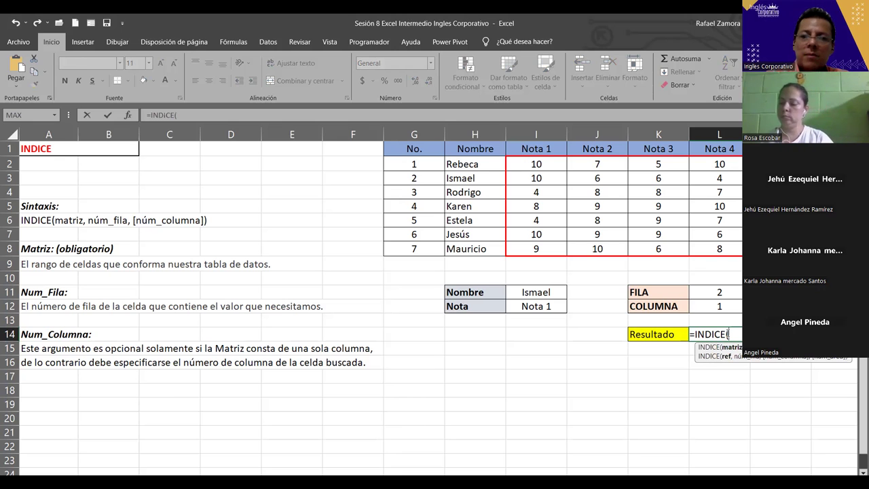
left_click(541, 163)
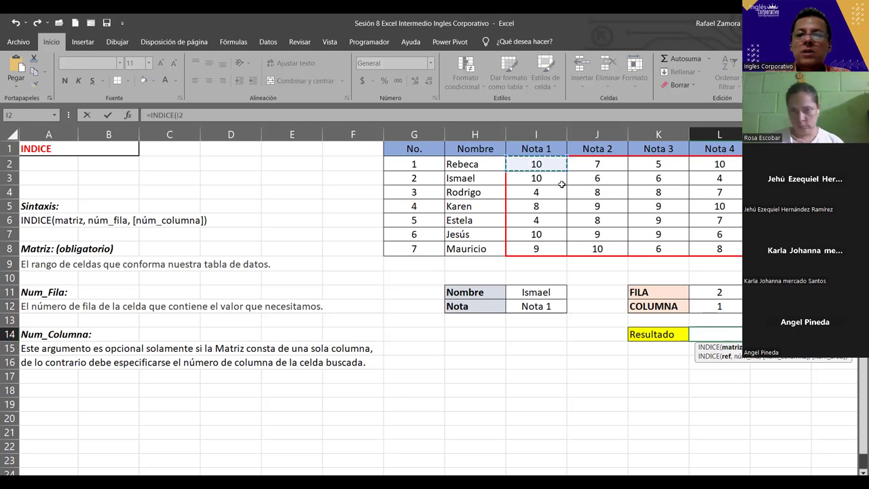
left_click_drag(719, 238, 719, 239)
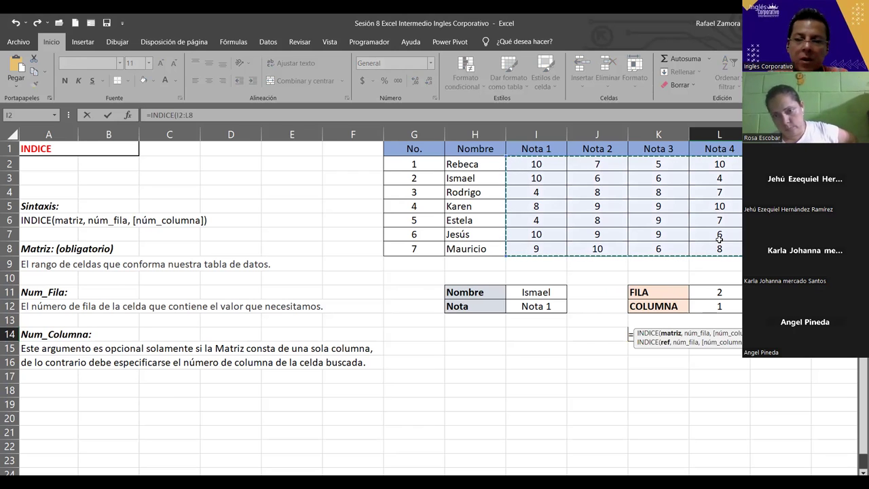
type(",")
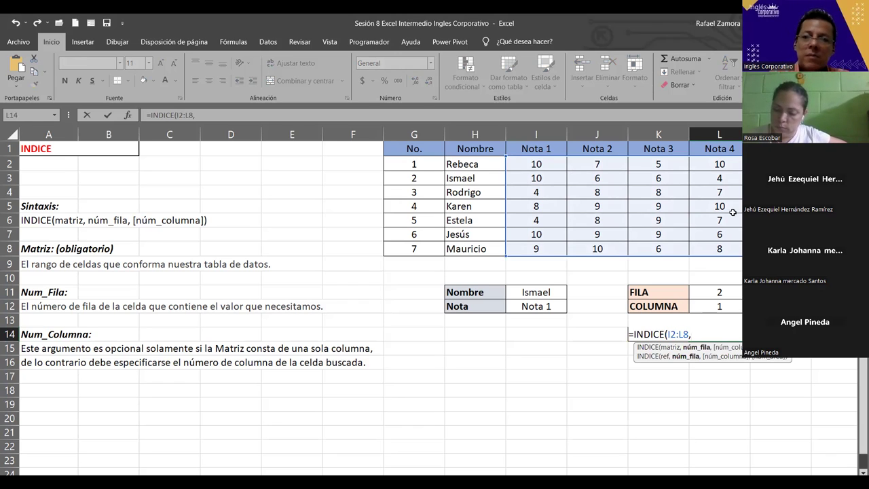
left_click(719, 293)
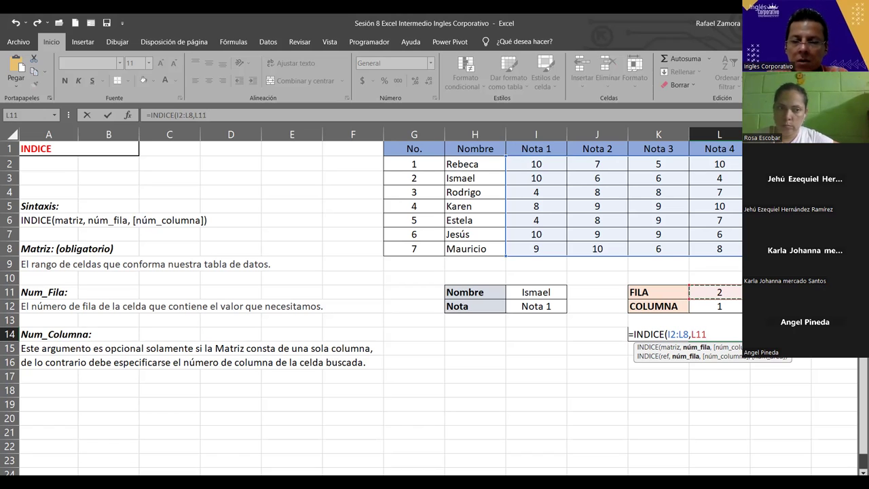
type(",")
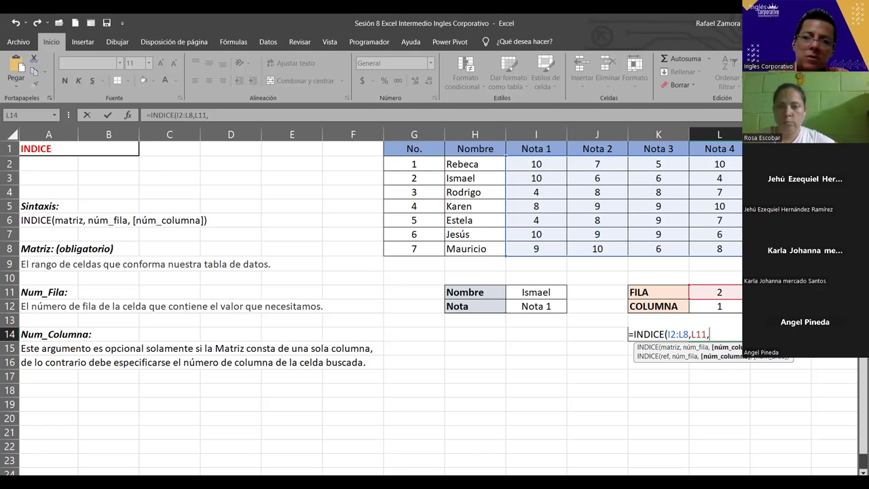
left_click(733, 306)
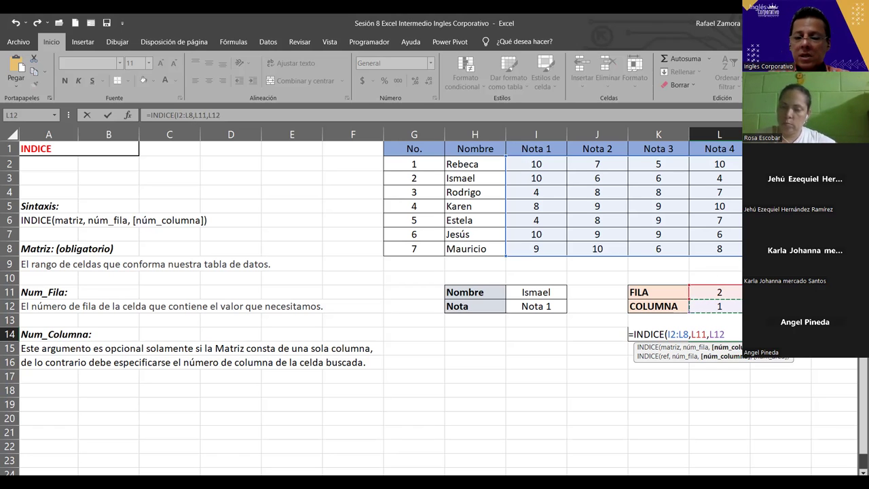
type(")")
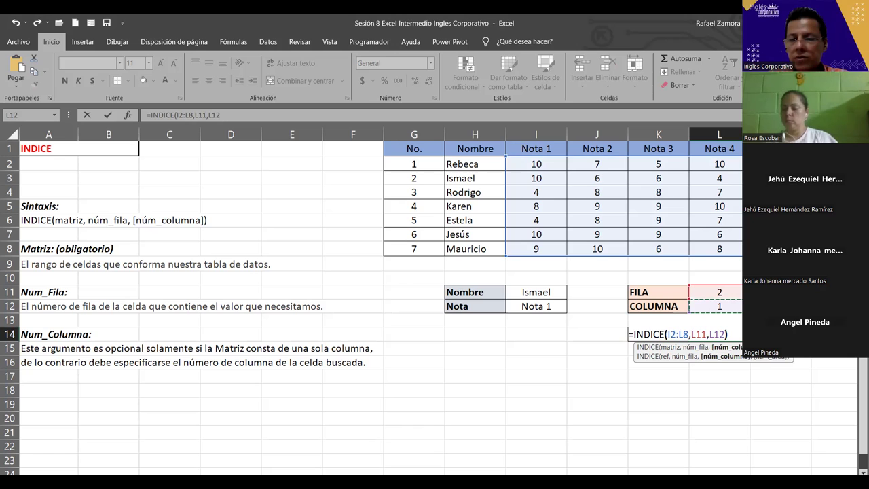
key("Return")
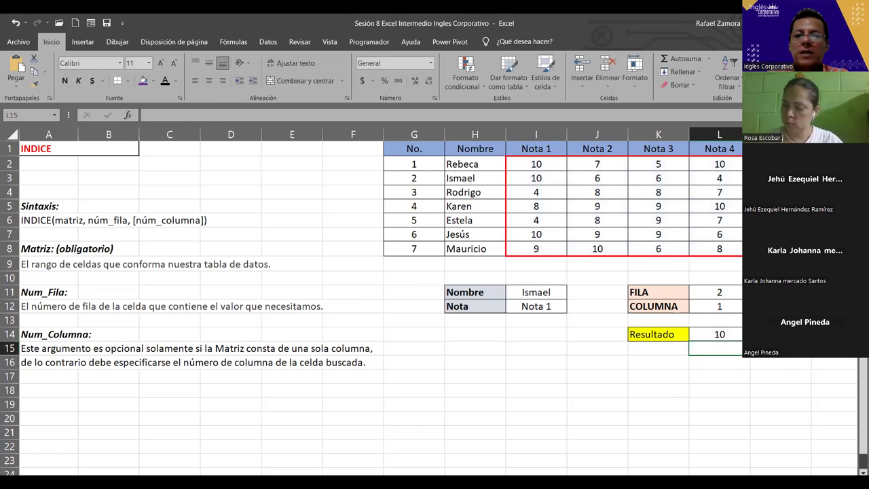
Change the Nombre input to Estela and the FILA value to 5
left_click(525, 180)
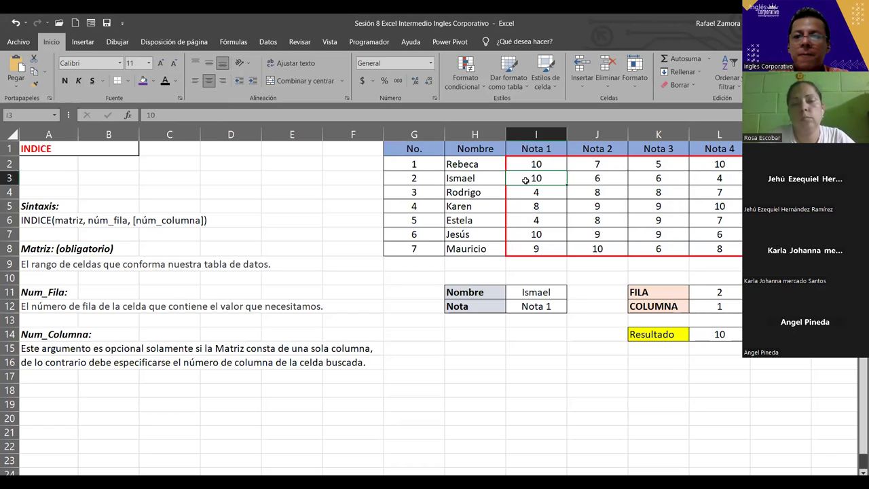
left_click(561, 299)
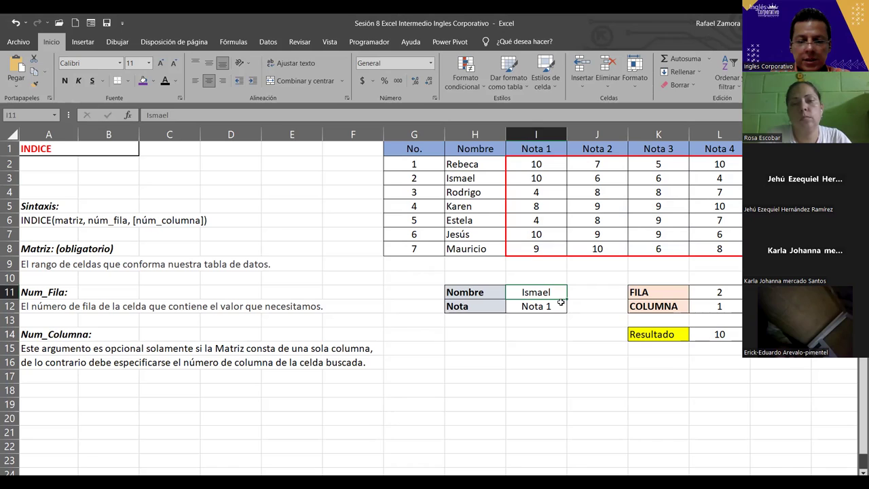
type("Estela")
key("Return")
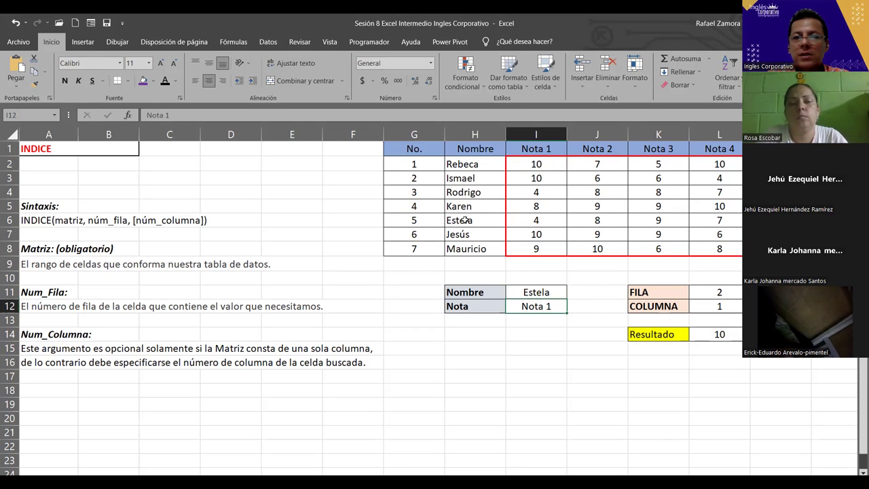
left_click(730, 290)
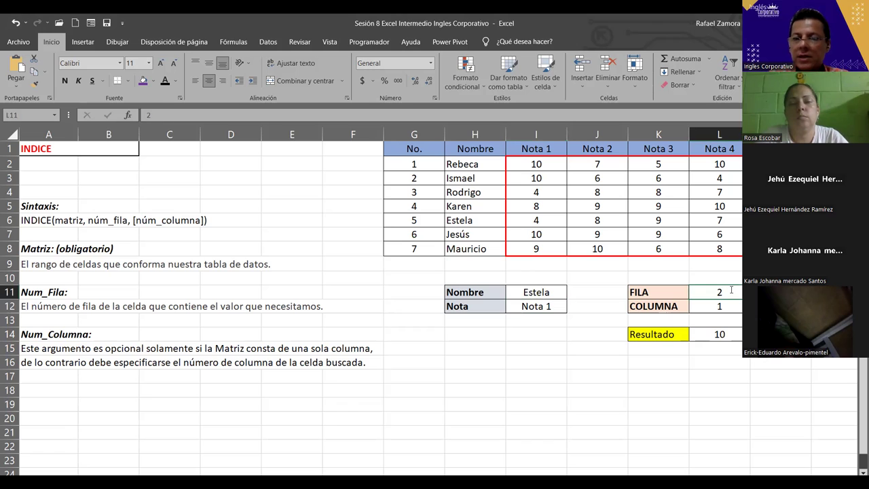
type("5")
key("Return")
left_click(716, 334)
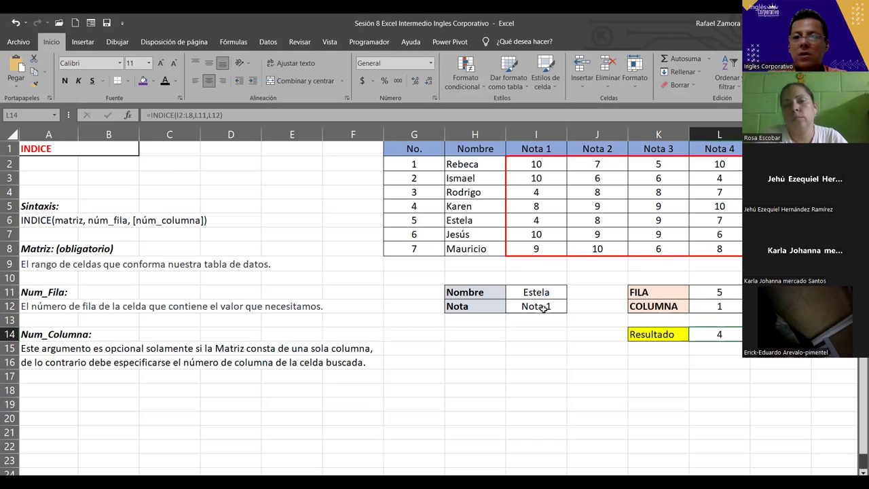
left_click(550, 219)
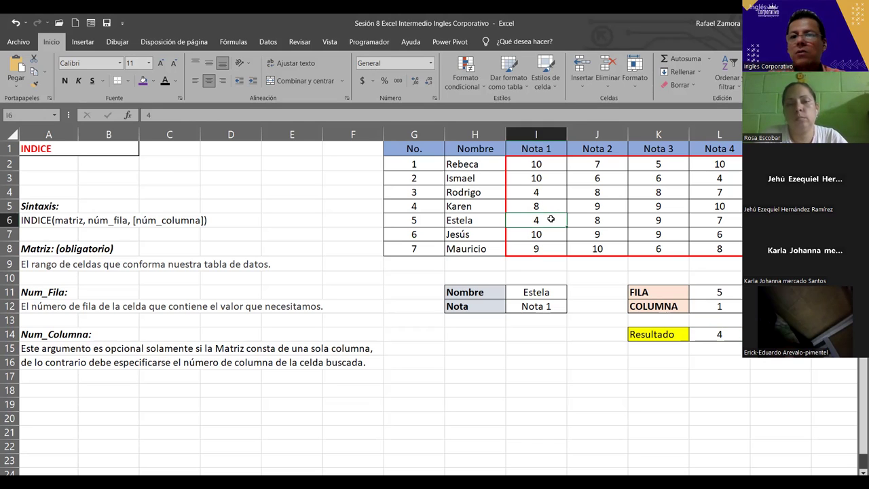
Change the grade label to Nota 4 and COLUMNA to 4, so Resultado returns 7
double_click(551, 307)
key("BackSpace")
type("4")
key("Return")
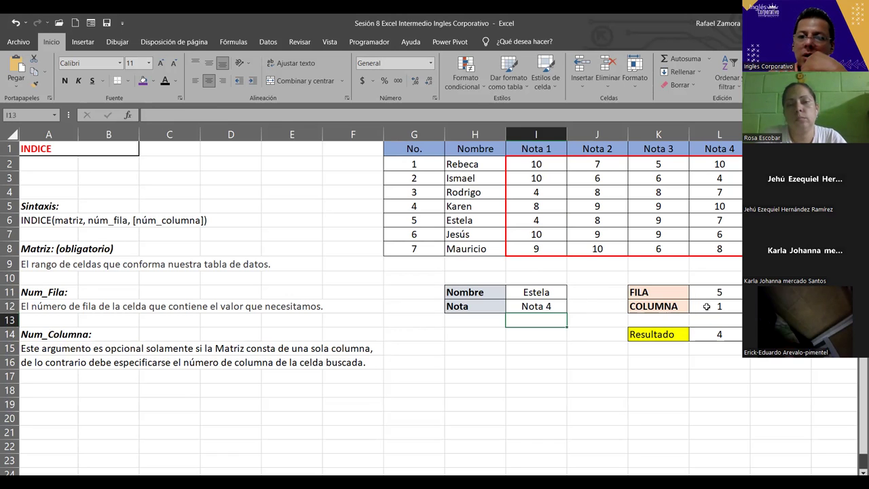
left_click(706, 307)
type("4")
key("Return")
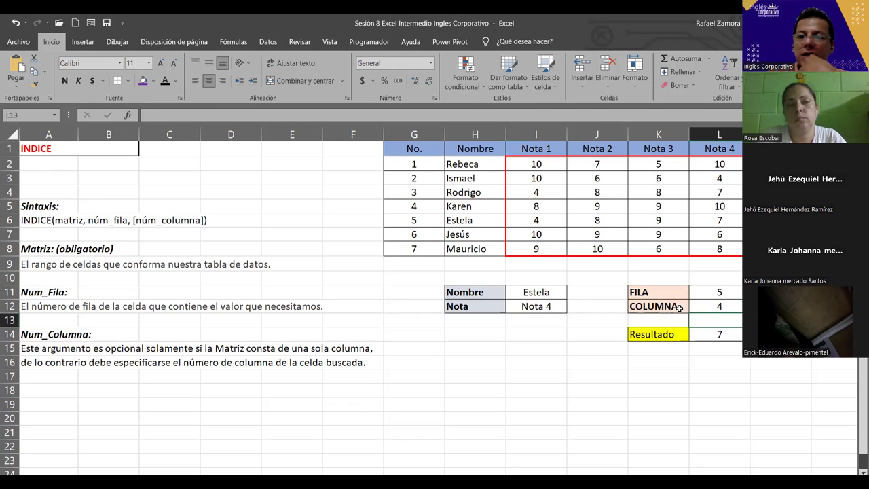
left_click_drag(467, 222, 719, 221)
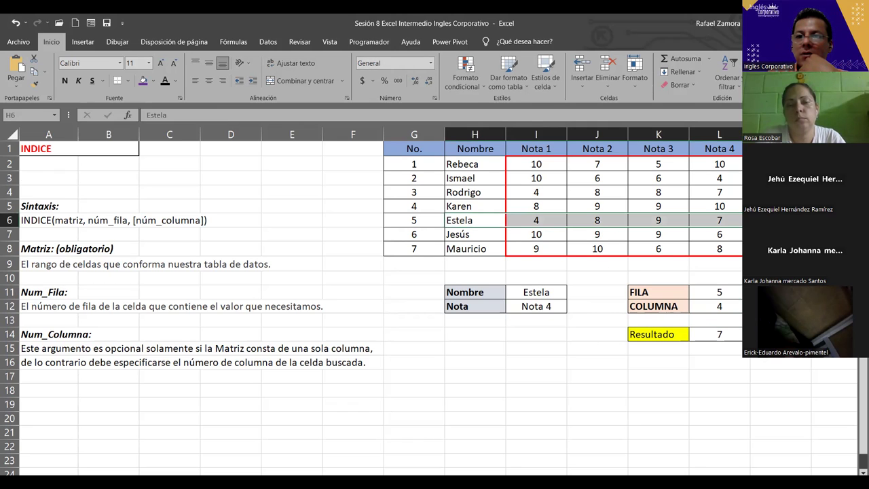
left_click(735, 221)
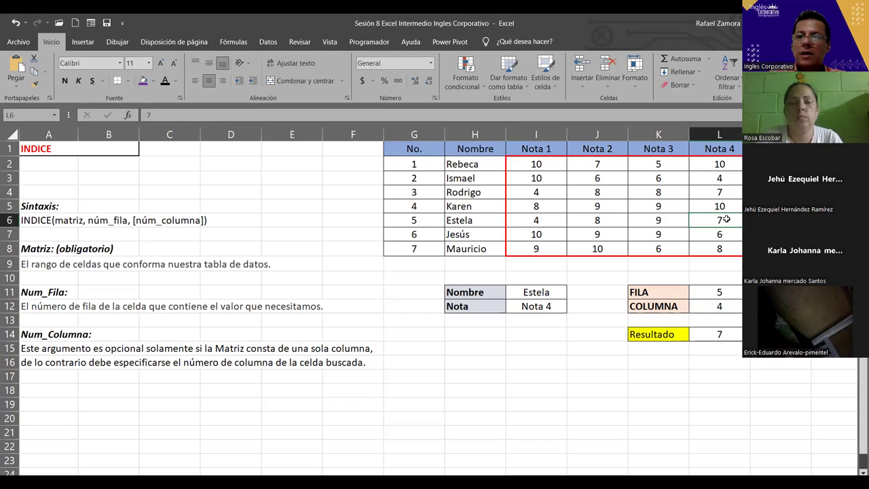
left_click(738, 335)
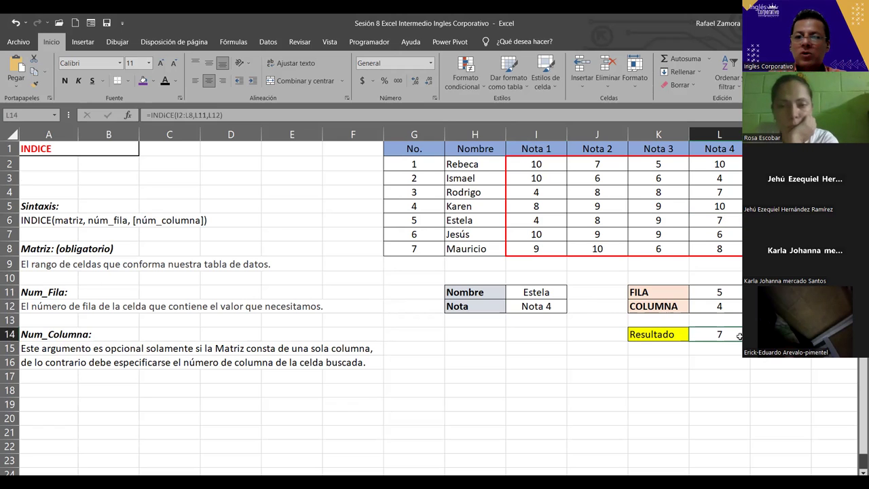
double_click(733, 334)
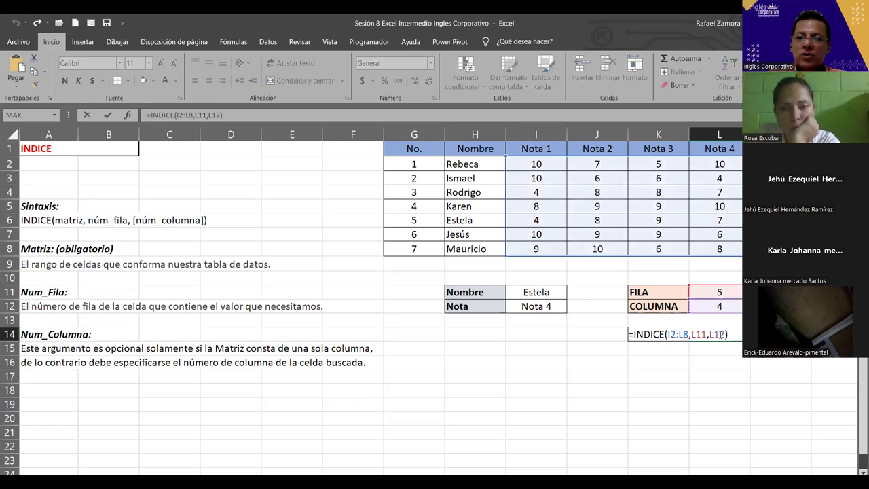
left_click_drag(689, 334, 668, 334)
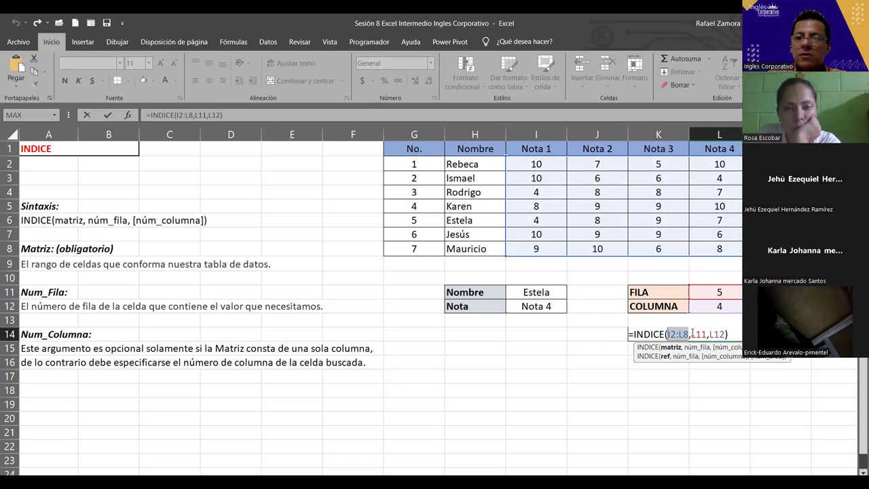
left_click_drag(692, 334, 708, 333)
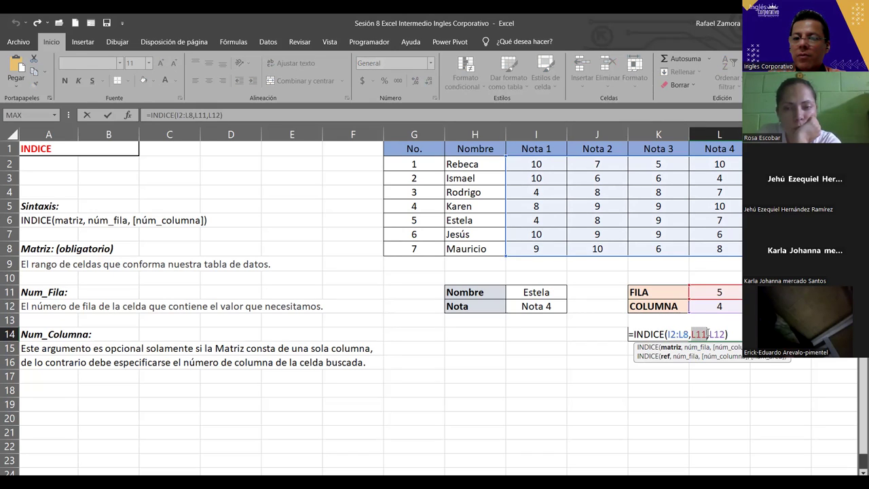
double_click(727, 334)
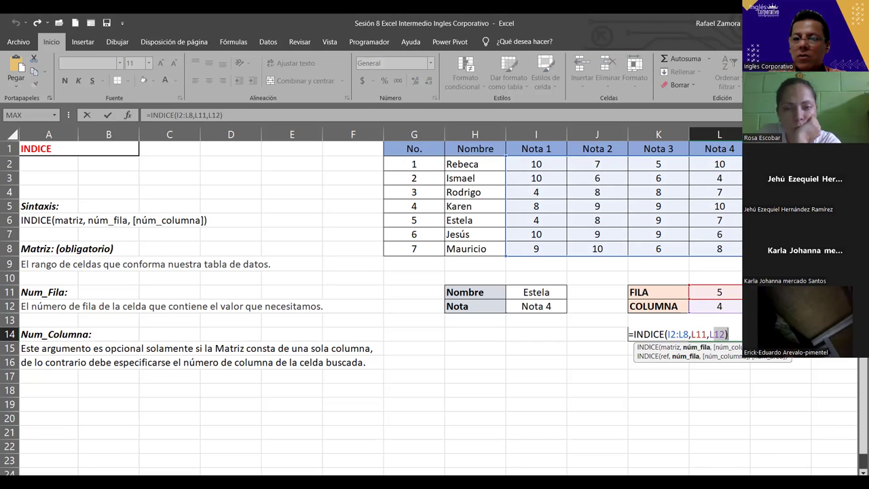
key("Return")
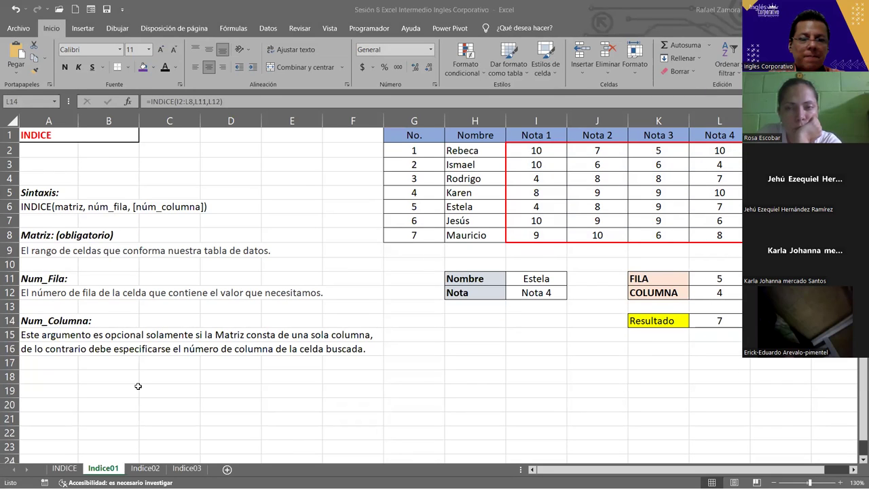
Switch to the Indice02 sheet and enter Anclas as the Producto in A14
left_click(145, 468)
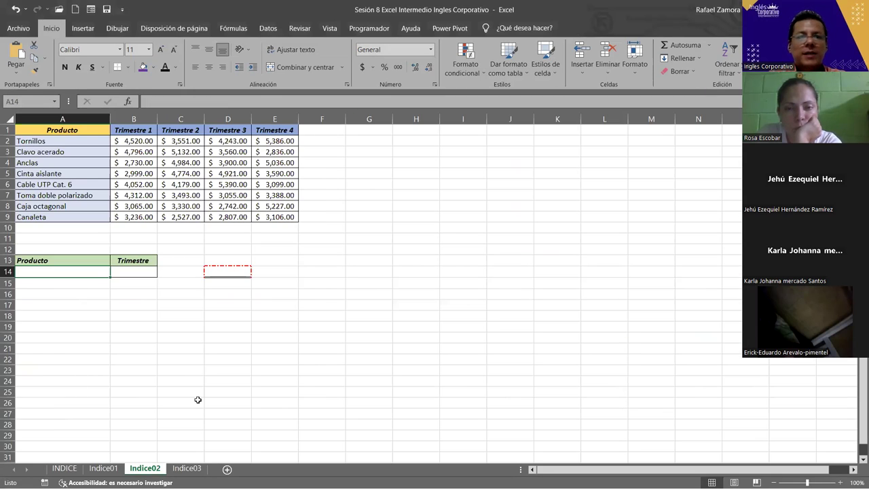
scroll(299, 320, "up", 2)
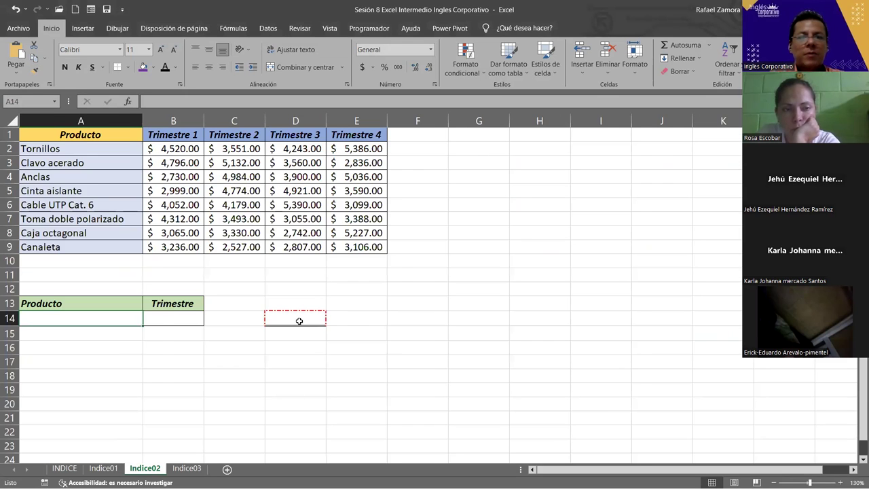
scroll(298, 320, "up", 1)
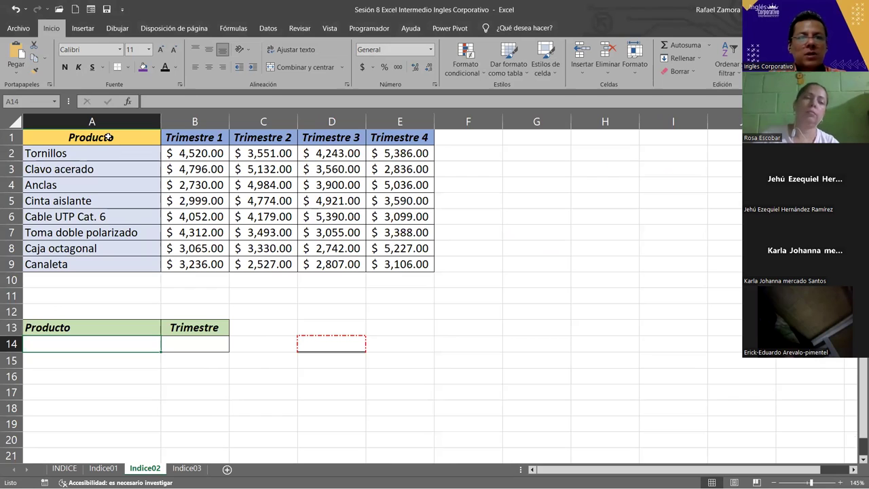
left_click_drag(134, 258, 134, 262)
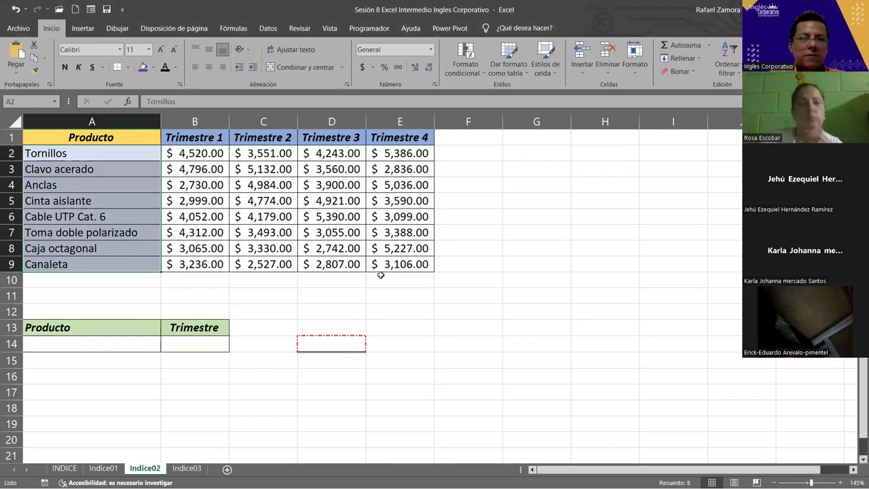
left_click(101, 343)
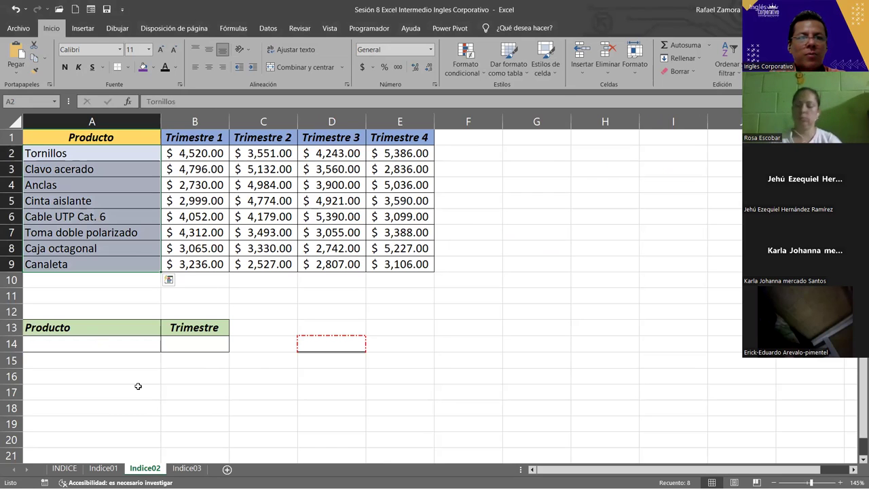
type("Anclas")
key("Return")
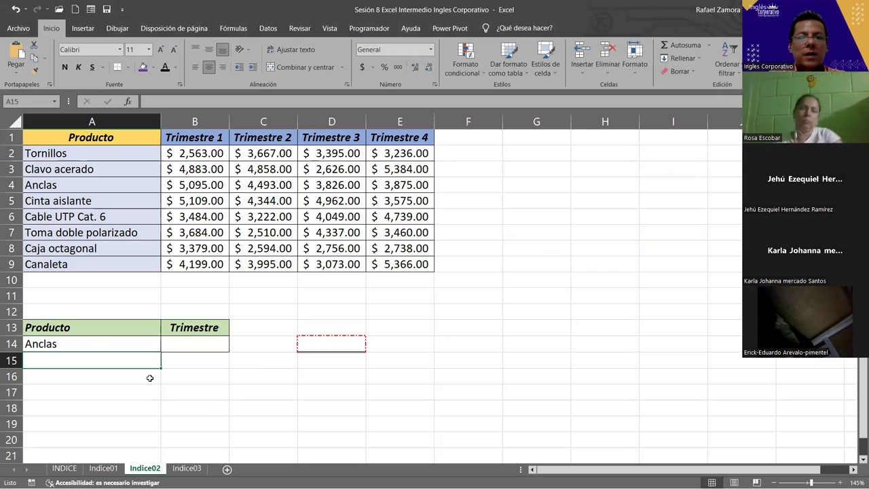
Enter 2 as the Trimestre in B14 and centre-align A14:B14
left_click(195, 349)
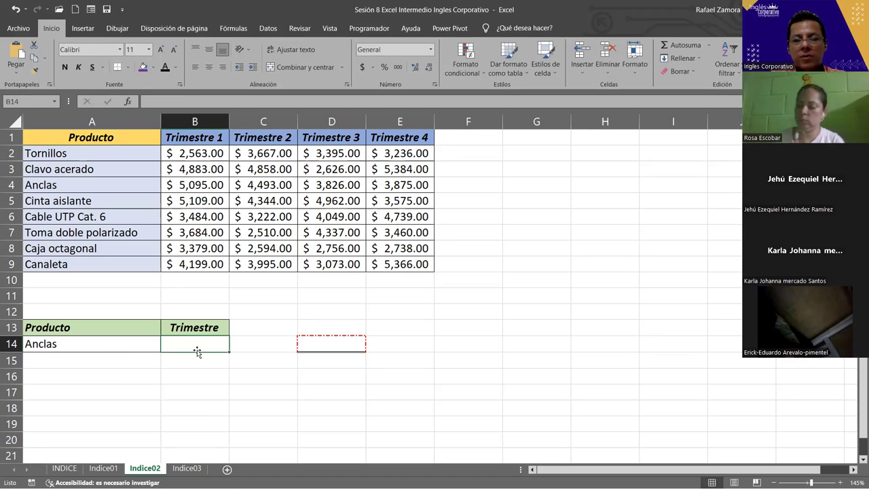
type("2")
key("Return")
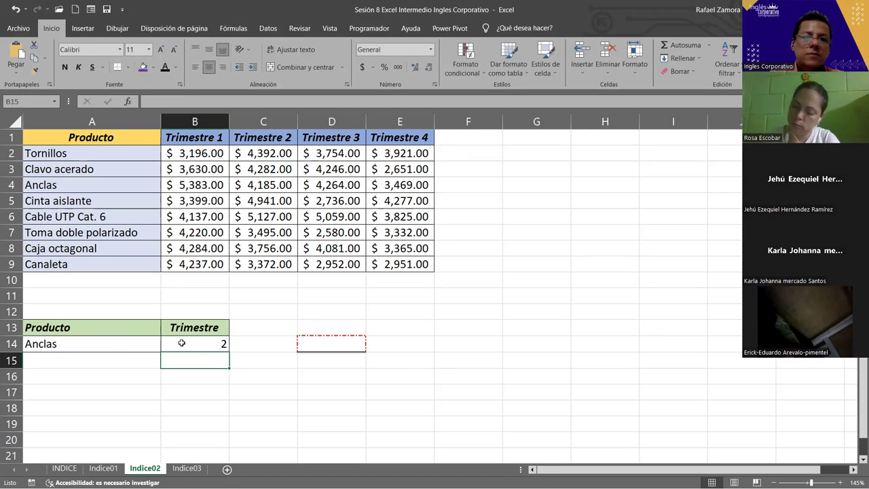
left_click_drag(140, 343, 184, 340)
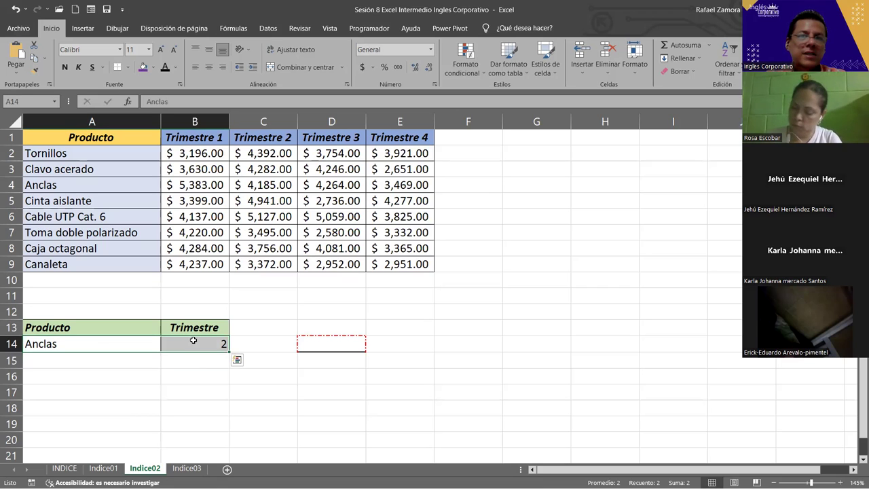
left_click(209, 66)
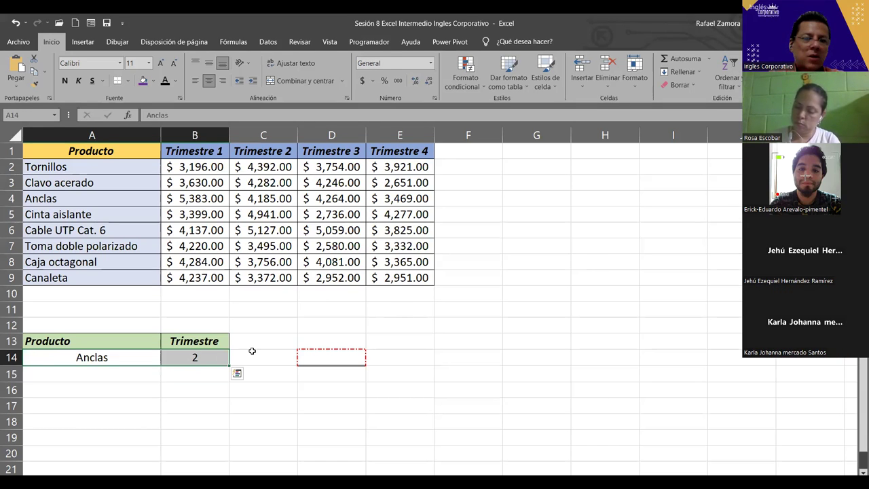
left_click(216, 356)
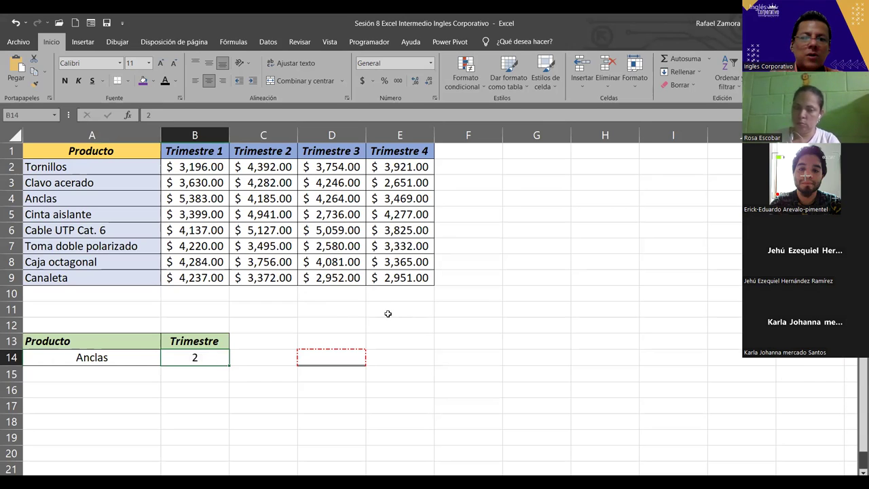
Enter =INDICE(B2:E9,3,B14) in D14 to look up the sales value, $4,223.00
left_click(348, 354)
type(")")
type("=")
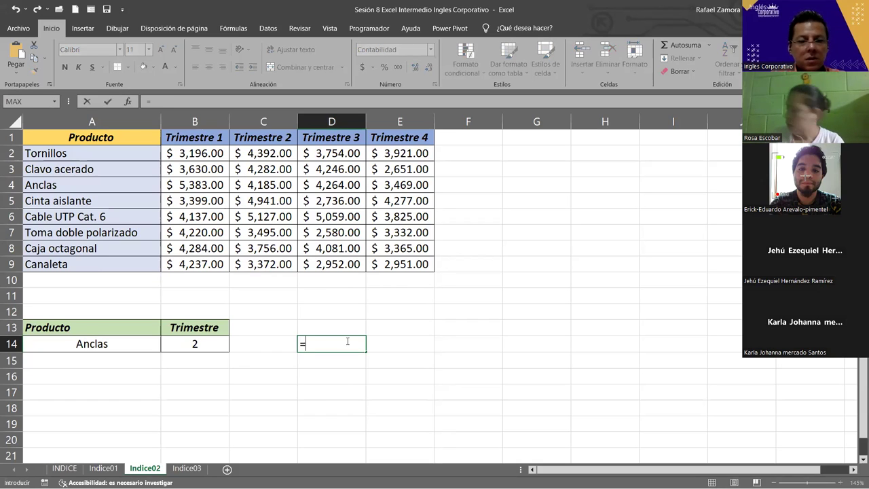
type("indi")
key("Tab")
left_click(211, 156)
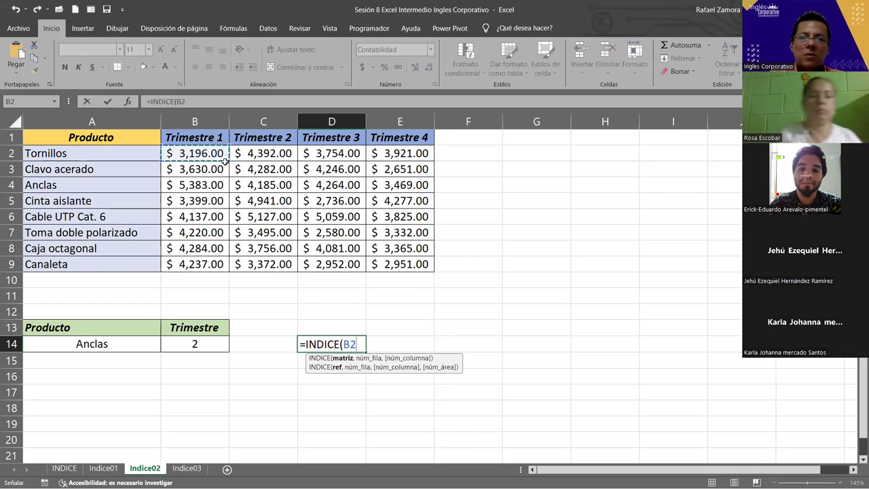
left_click(430, 264, "shift")
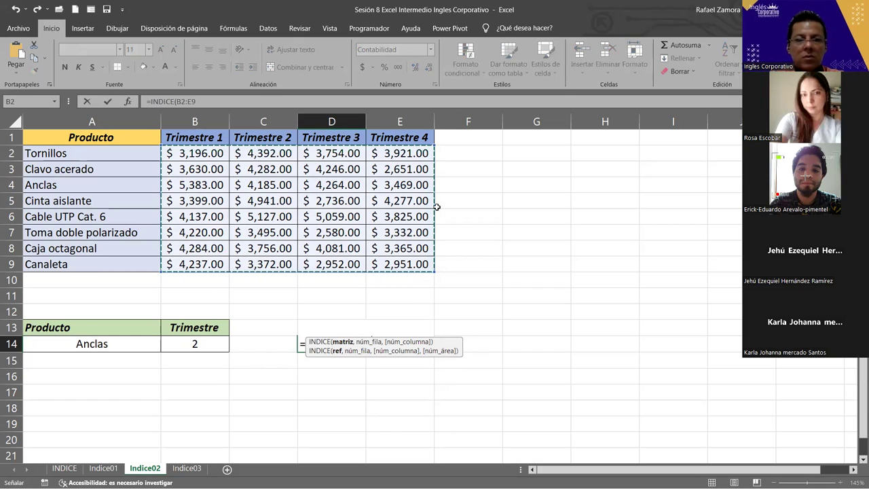
type(",")
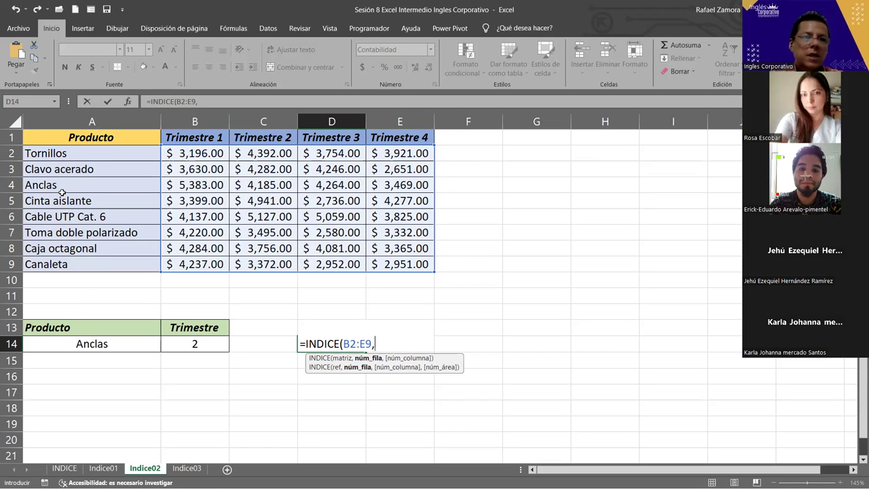
type("3,")
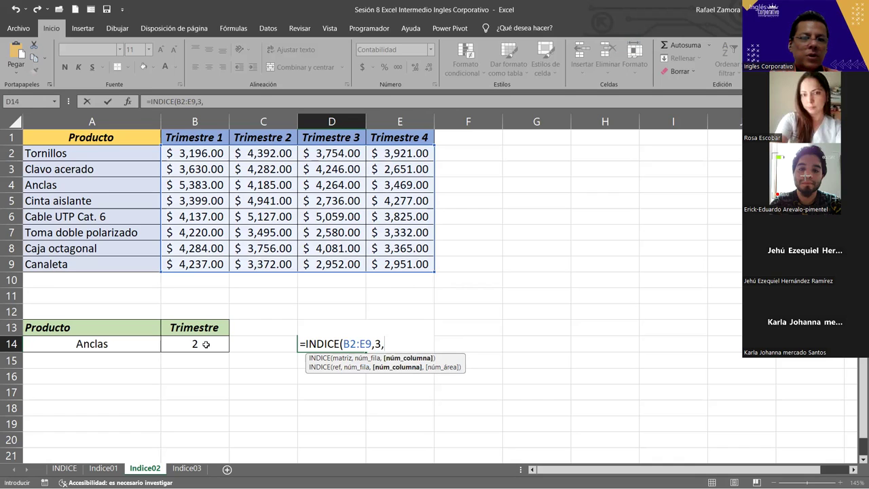
left_click(206, 345)
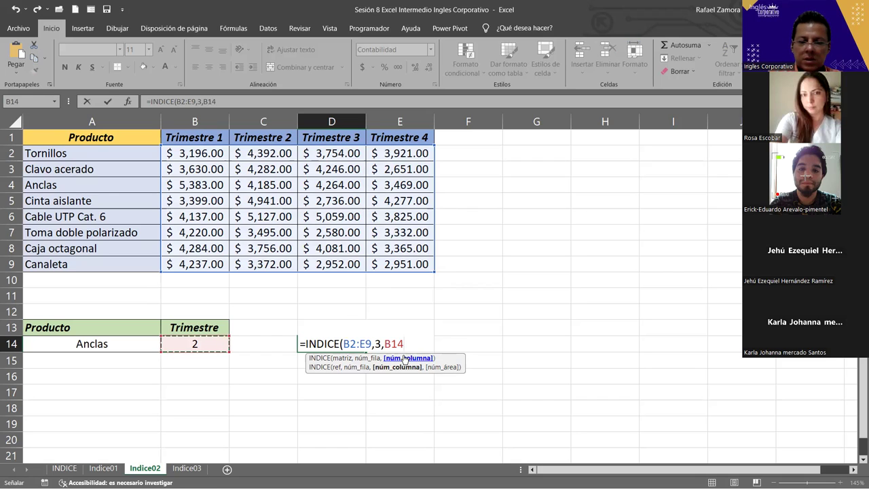
type(")")
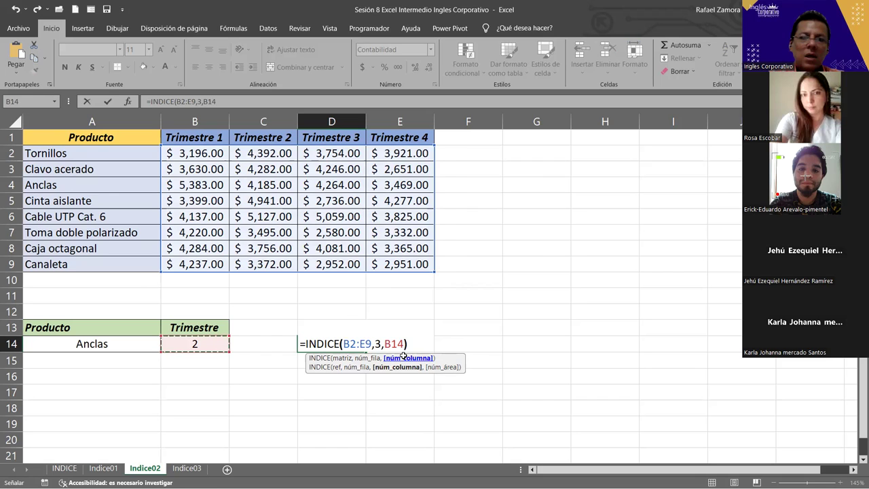
key("Return")
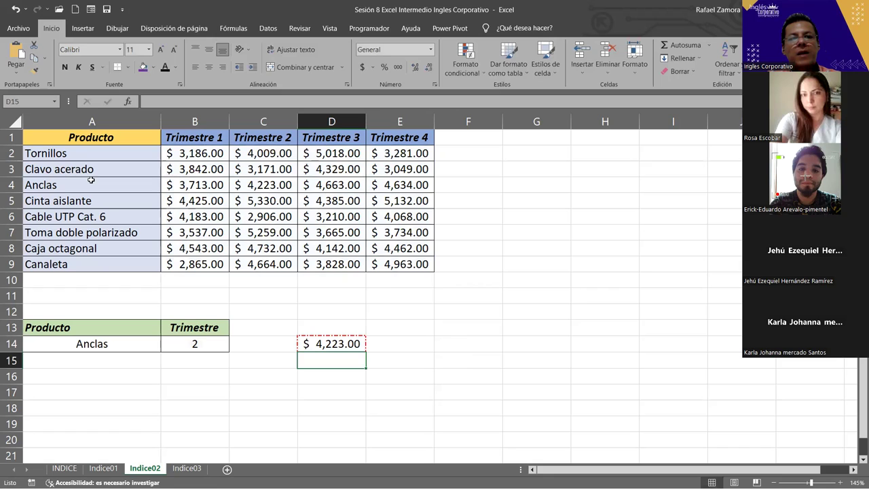
Change the Trimestre input to 4 and the Producto to Canaleta
left_click(266, 185)
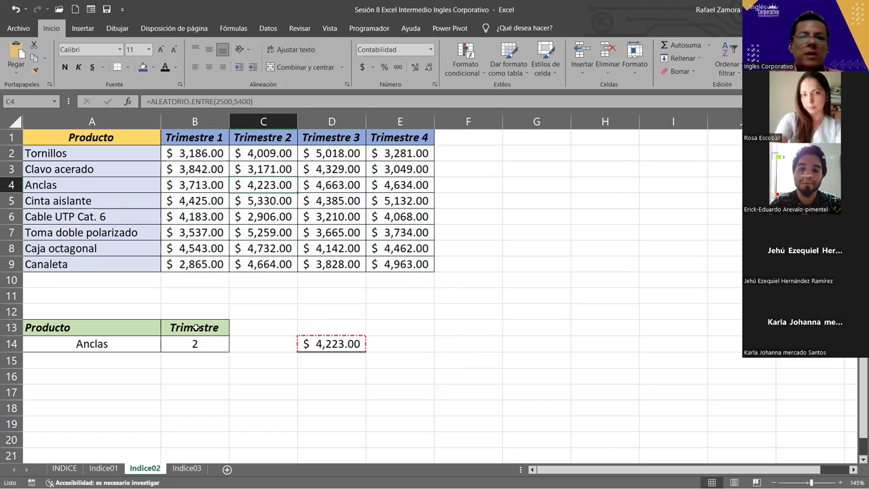
left_click(216, 343)
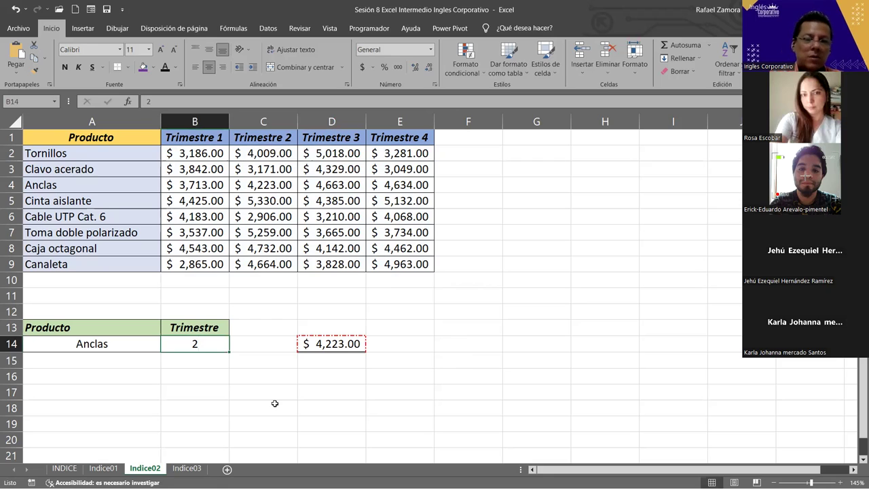
type("4")
key("Return")
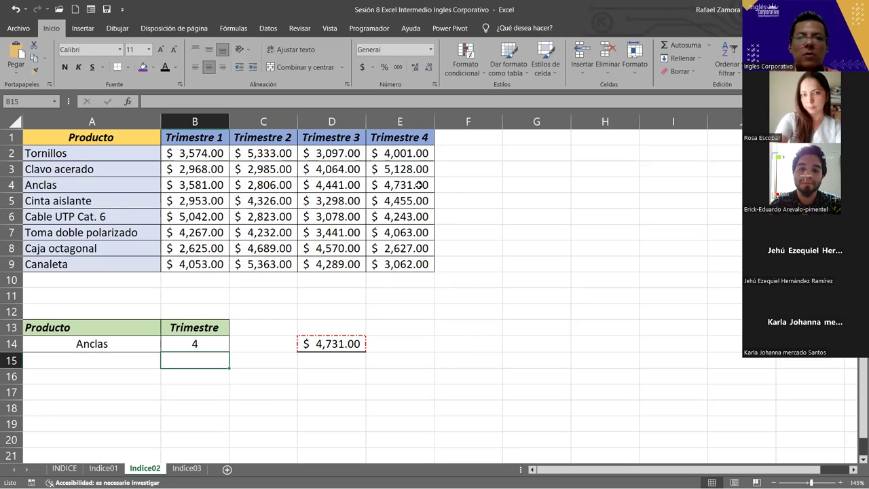
left_click(425, 189)
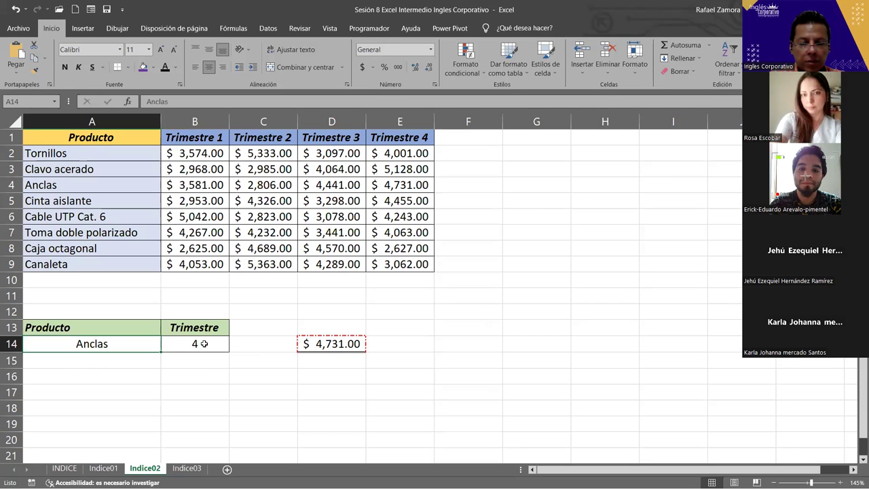
type("Canalet")
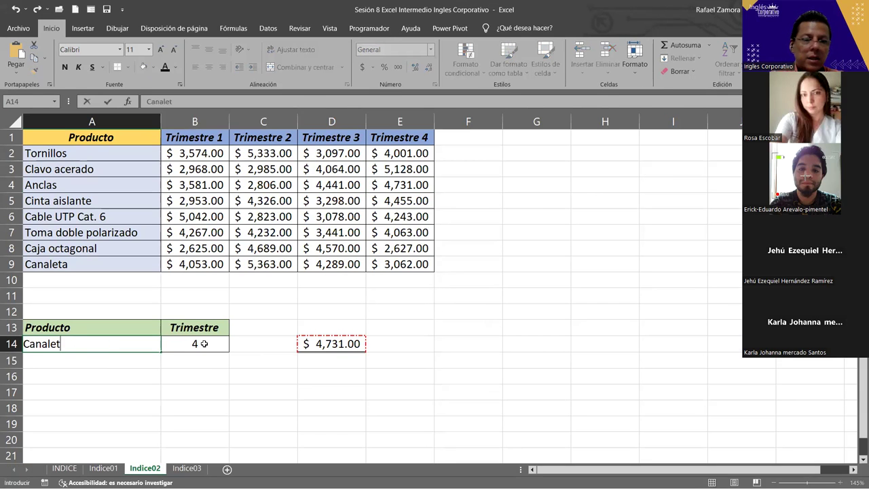
type("a")
key("Return")
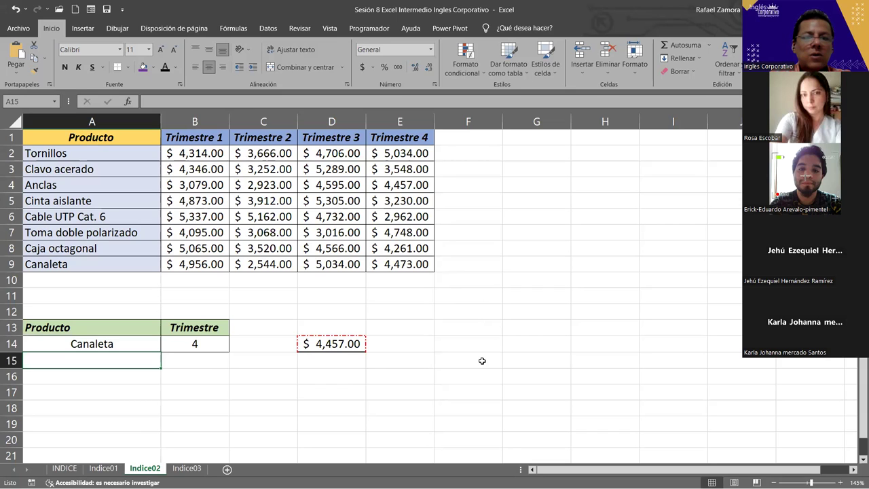
Edit D14's INDICE formula to use row 8 instead of 3, returning $3,954.00
left_click(336, 349)
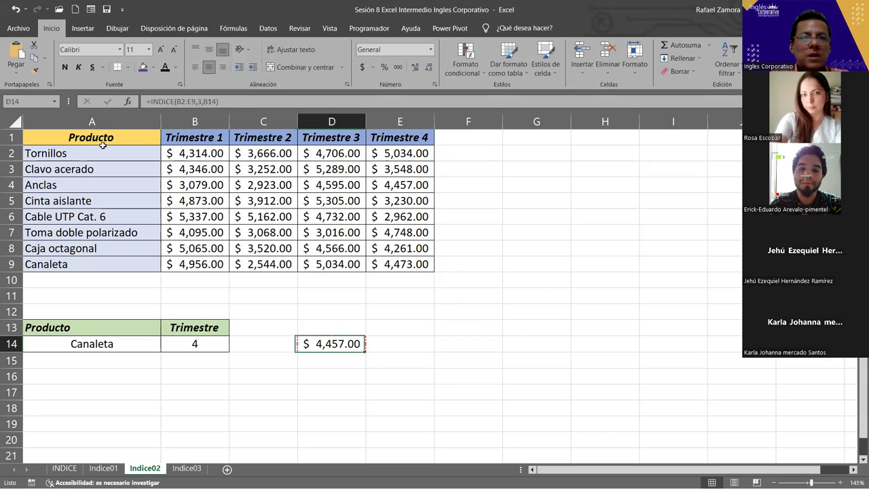
key("F2")
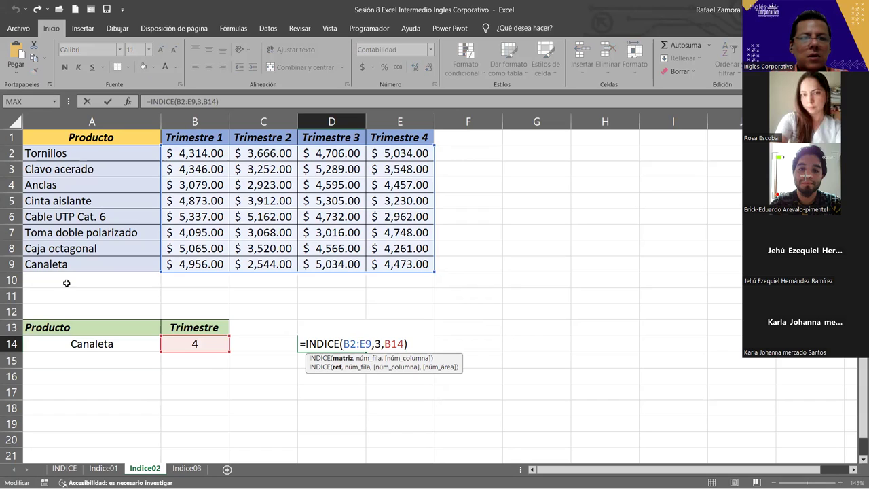
double_click(378, 344)
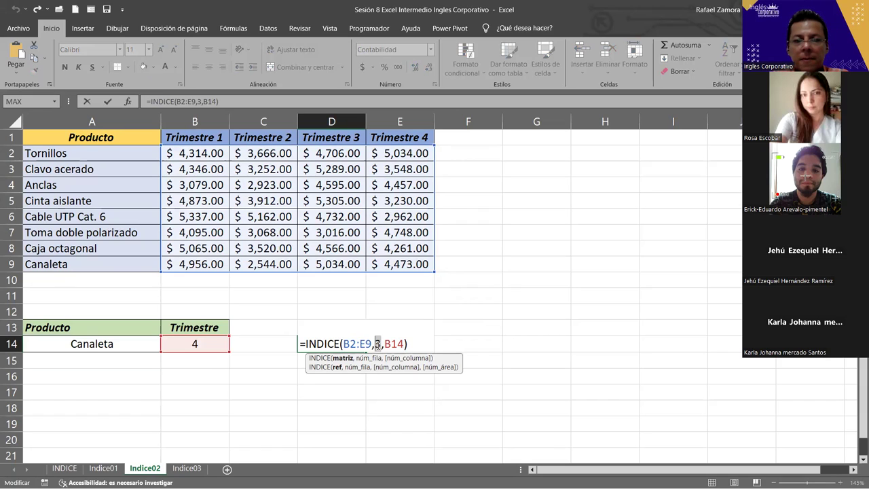
type("8")
key("Return")
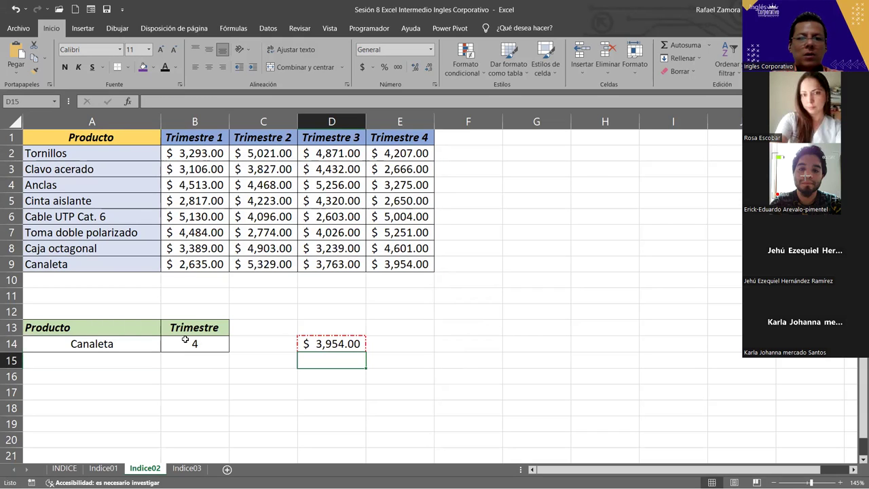
left_click_drag(82, 262, 404, 262)
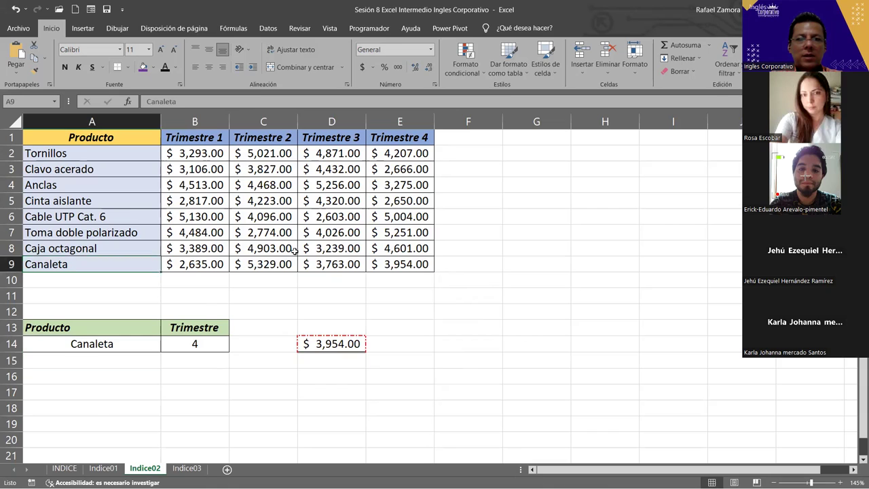
left_click(413, 264)
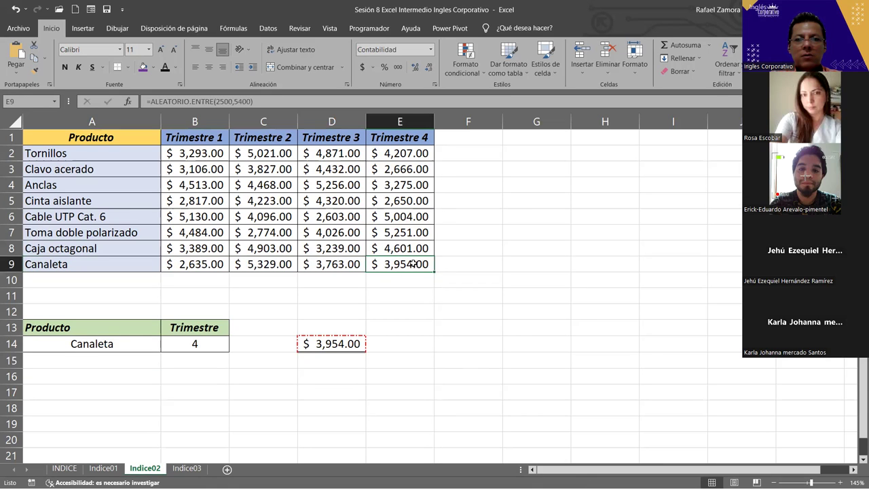
left_click(333, 354)
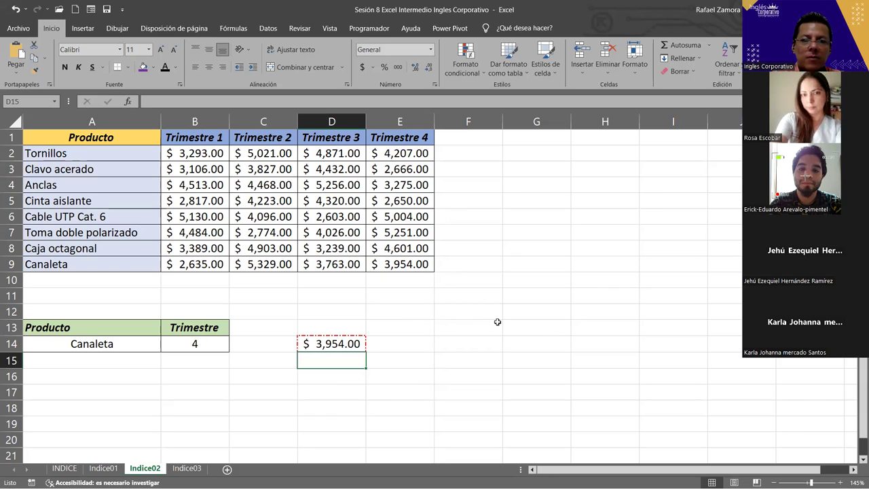
Review the Indice01 lookup's FILA 5 and COLUMNA 4 values, then return to Indice02
left_click(107, 468)
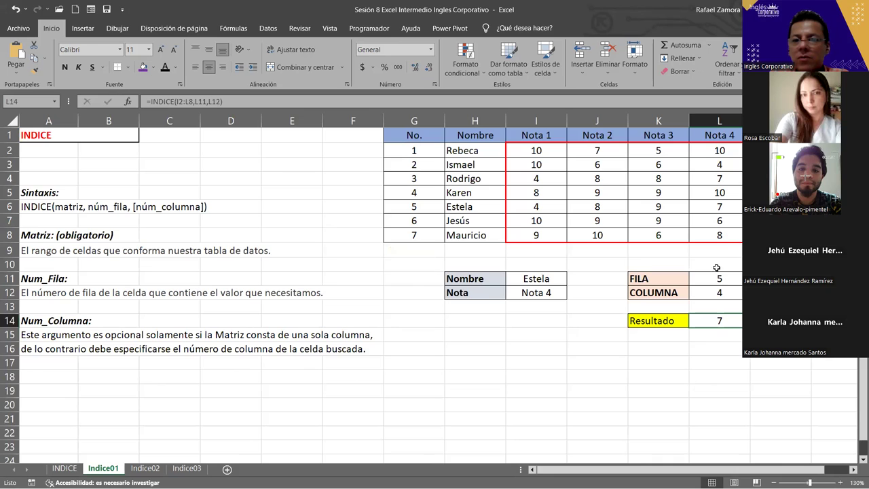
left_click(719, 279)
left_click(714, 289)
left_click(713, 278)
left_click(709, 289)
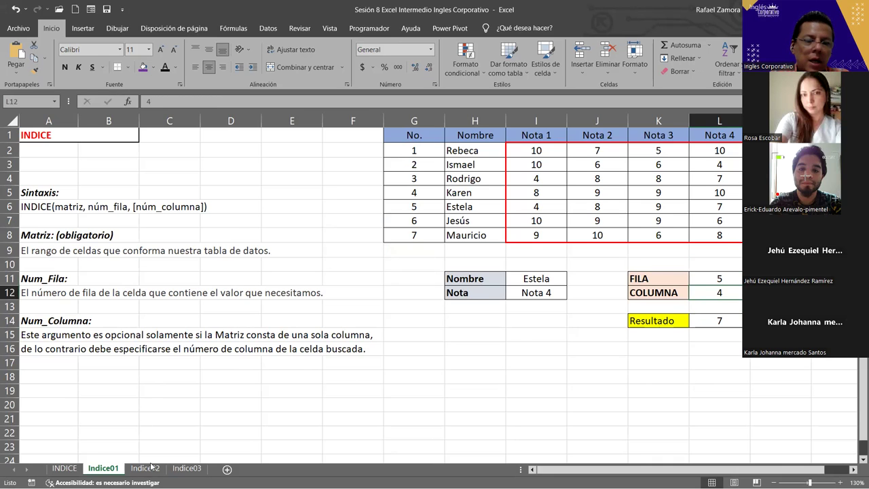
left_click(151, 467)
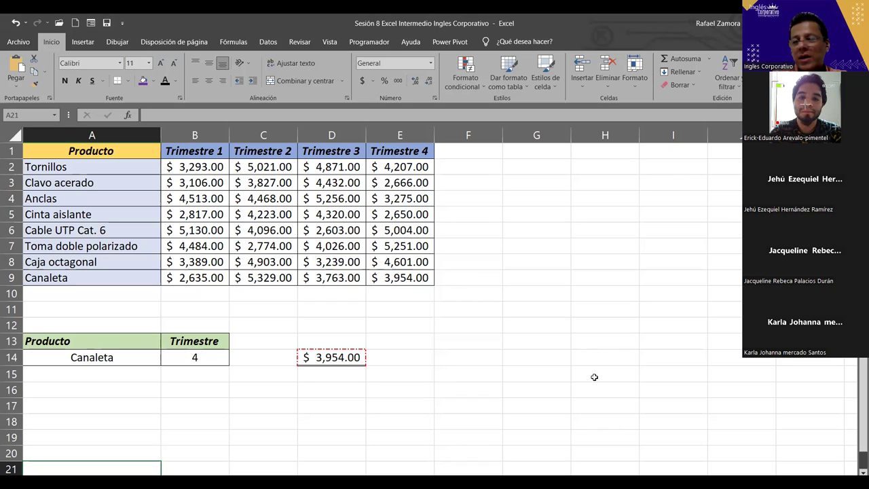
Select D14 and open its =INDICE(B2:E9,8,B14) formula for editing
left_click(658, 278)
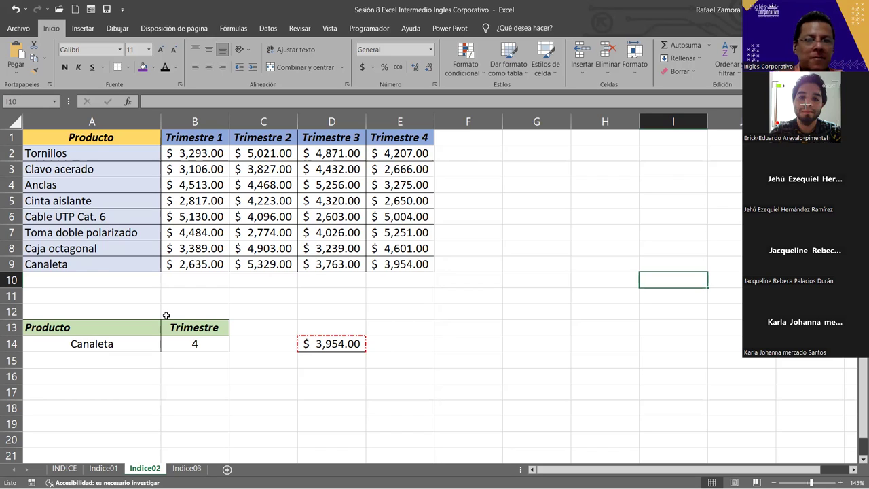
left_click(591, 345)
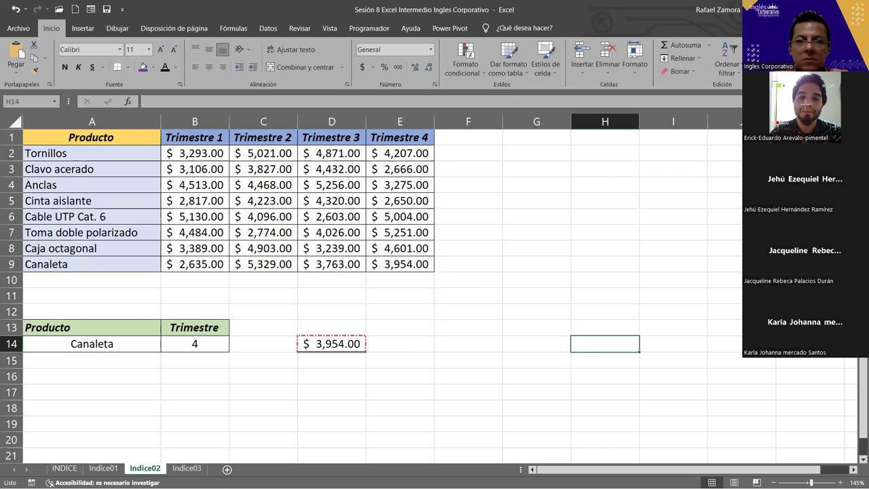
left_click(576, 275)
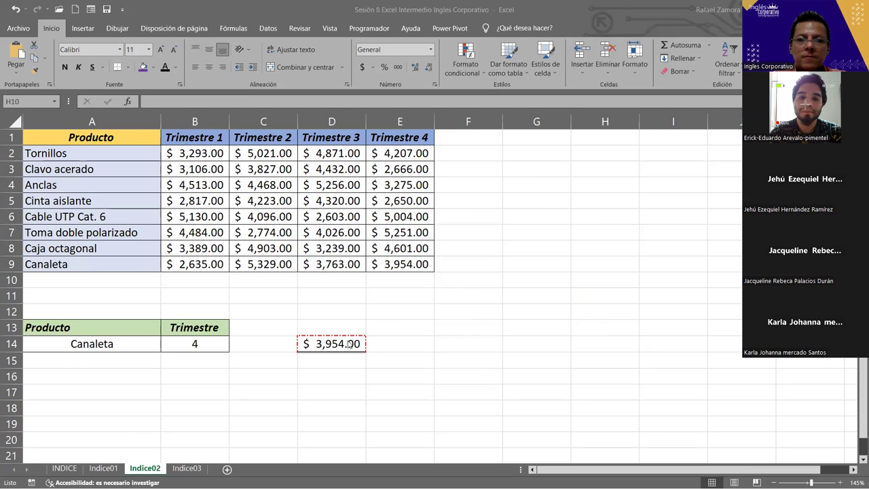
left_click(338, 346)
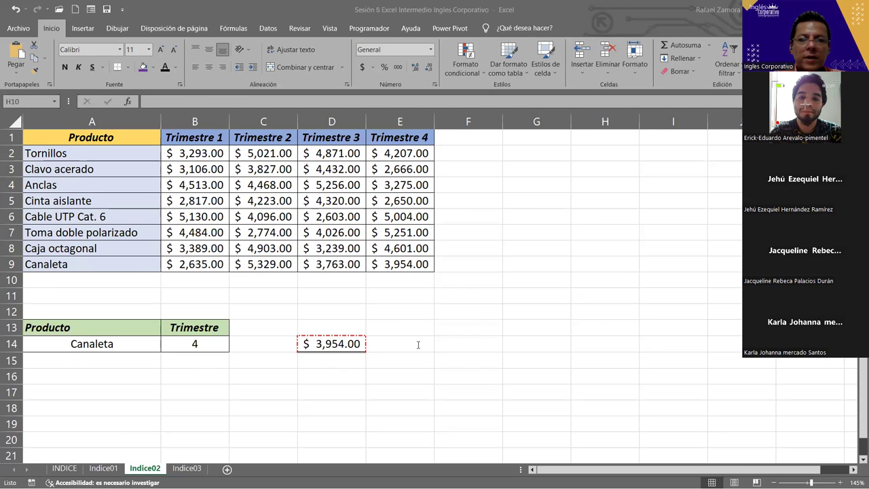
key("F2")
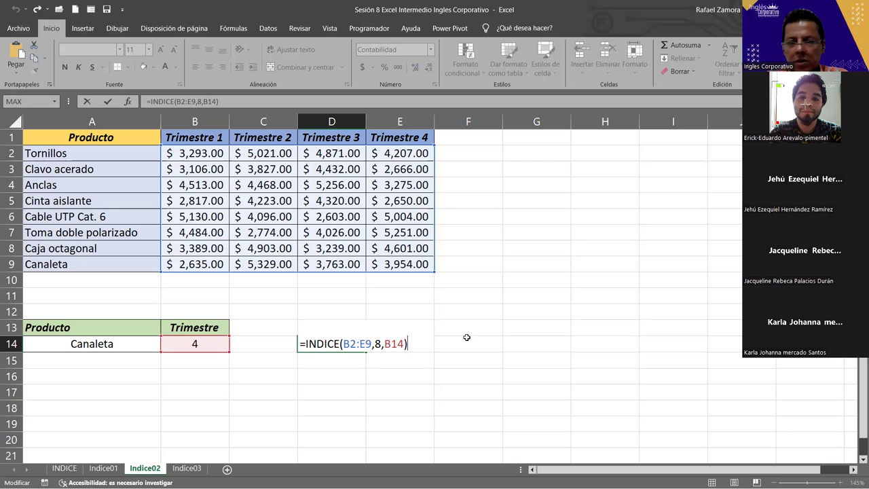
Commit D14's =INDICE(B2:E9,8,B14) formula, re-open it and confirm it again
key("Return")
key("Return")
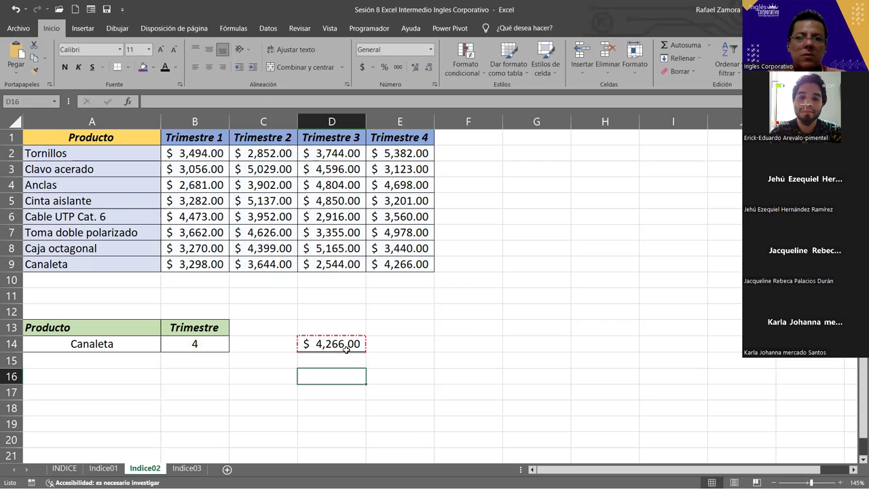
left_click(346, 343)
double_click(346, 343)
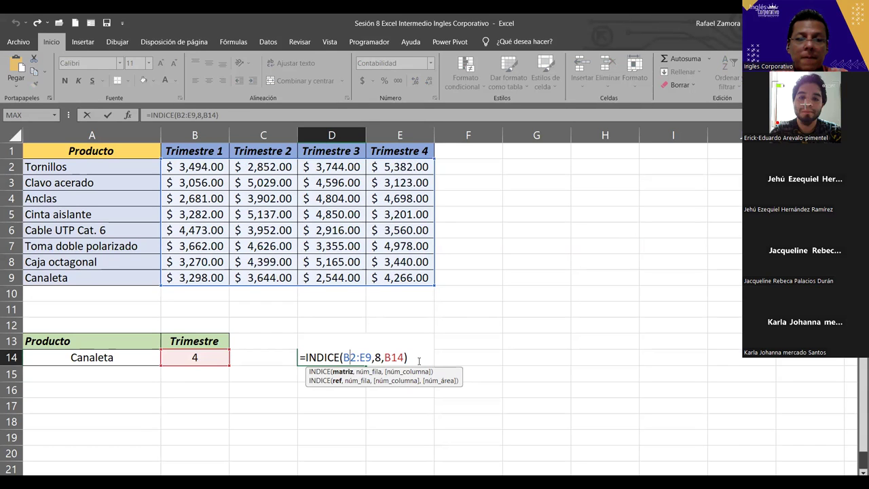
left_click(419, 361)
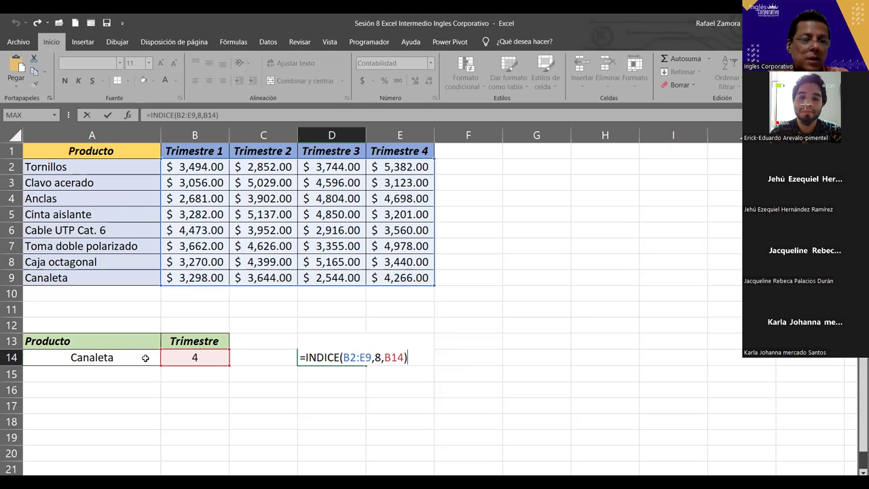
left_click(113, 359)
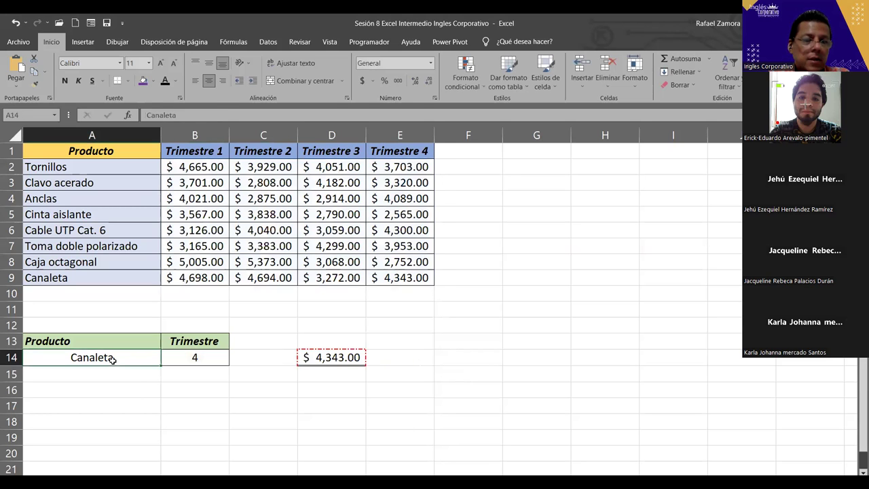
Cancel the stray entry in A14 and switch to the Indice03 sheet
type("`")
key("Escape")
left_click(496, 315)
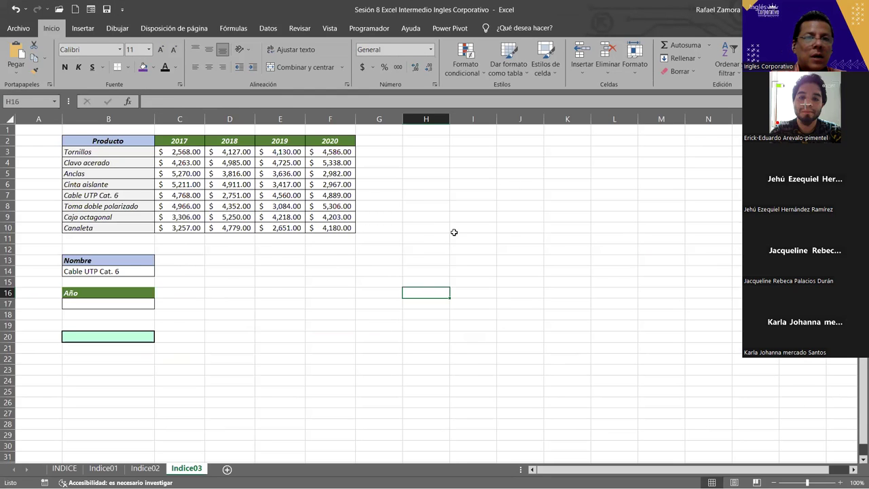
Enter 2019 in the Año cell B17, formatted as General and centred
scroll(454, 232, "up", 1)
scroll(452, 301, "up", 1)
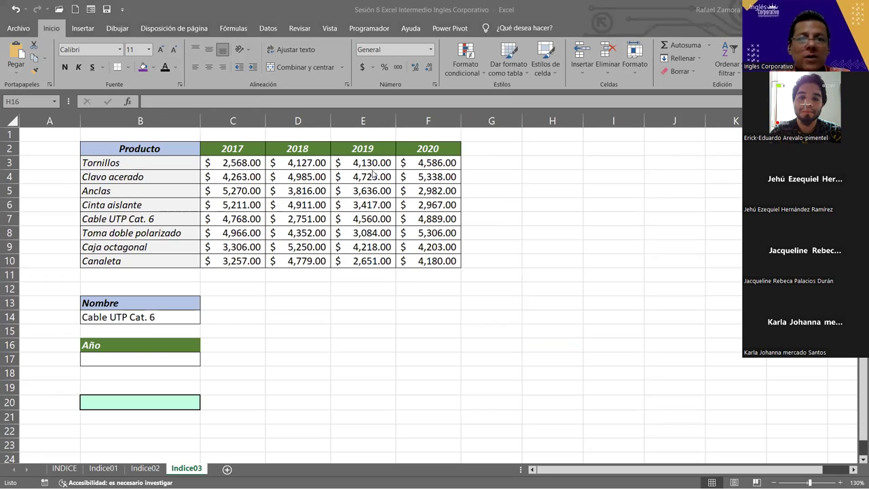
left_click(137, 357)
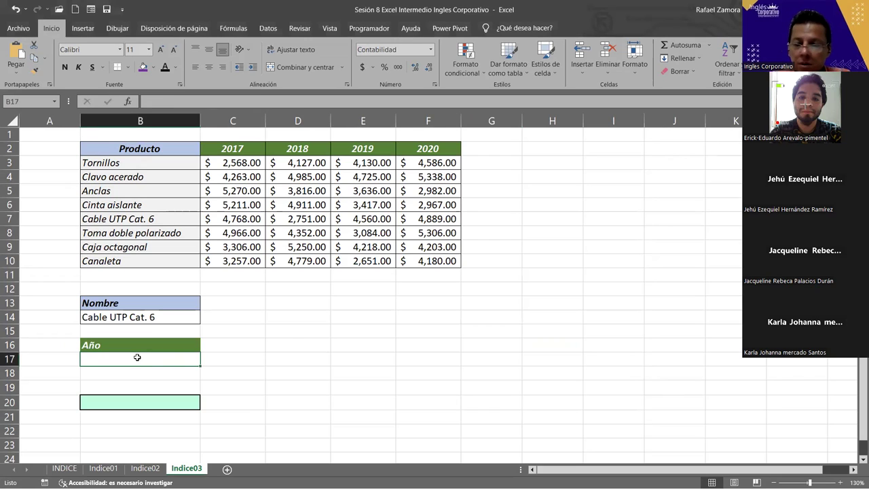
type("2019")
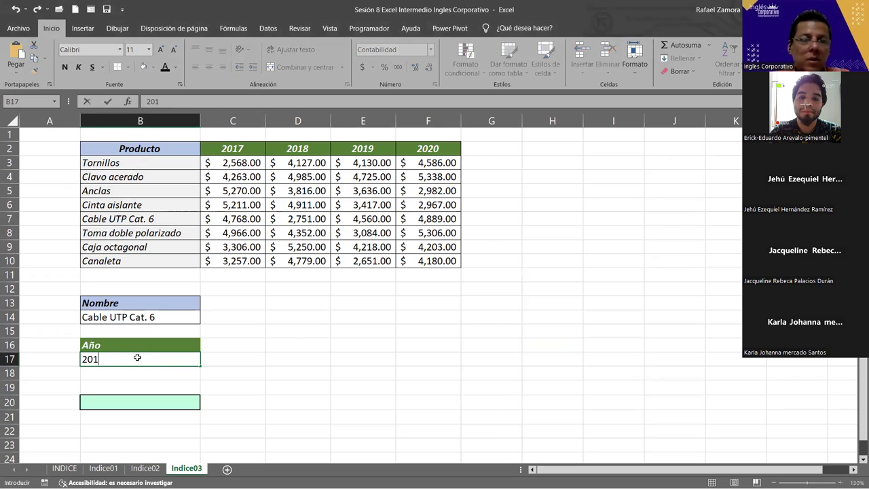
key("Return")
left_click(137, 357)
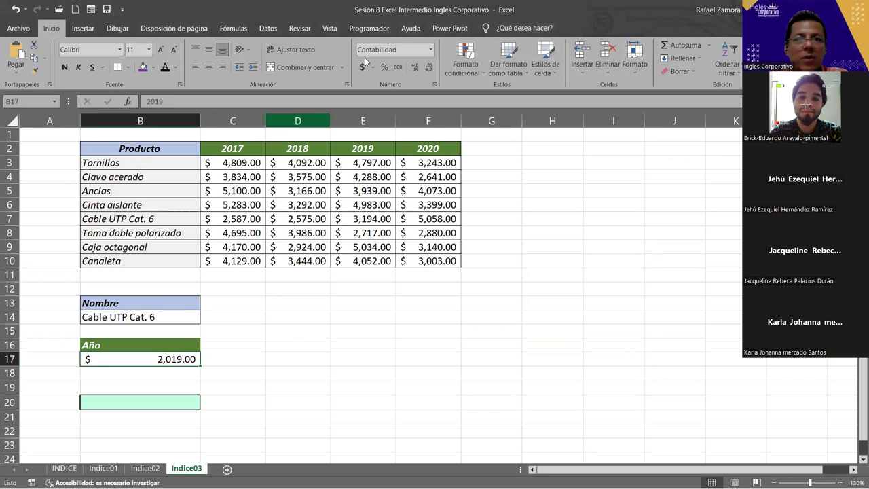
left_click(430, 49)
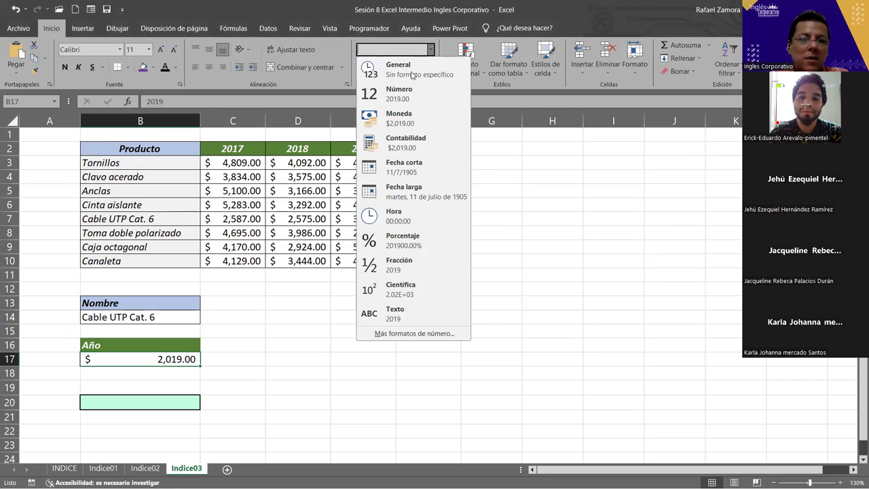
left_click(411, 74)
left_click(208, 67)
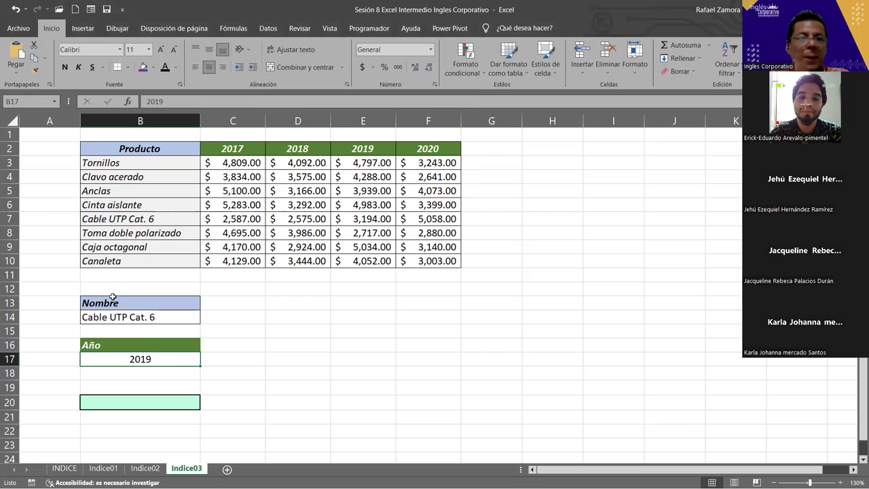
Change the Nombre cell B14 to tornillos and select the result cell B20
left_click(132, 317)
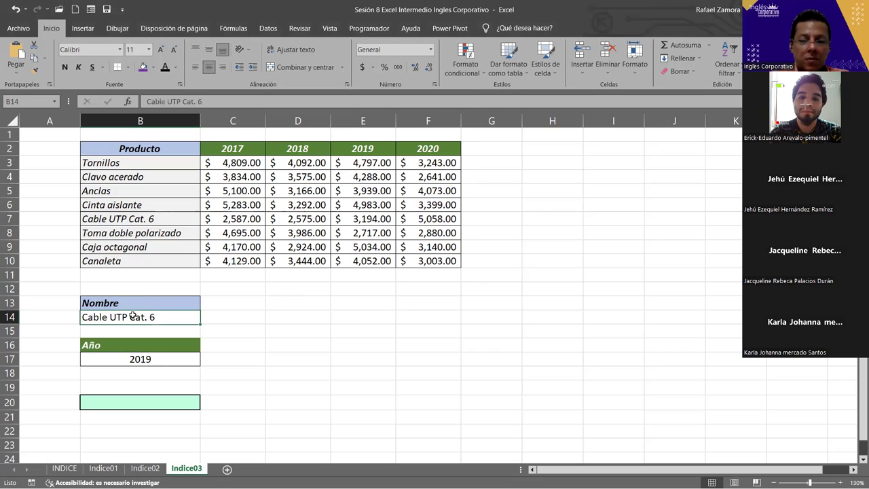
type("tornillos")
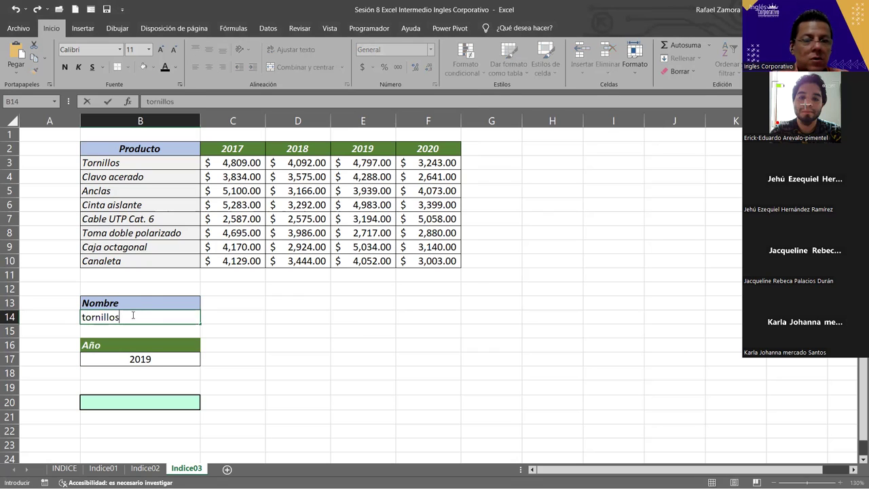
key("Return")
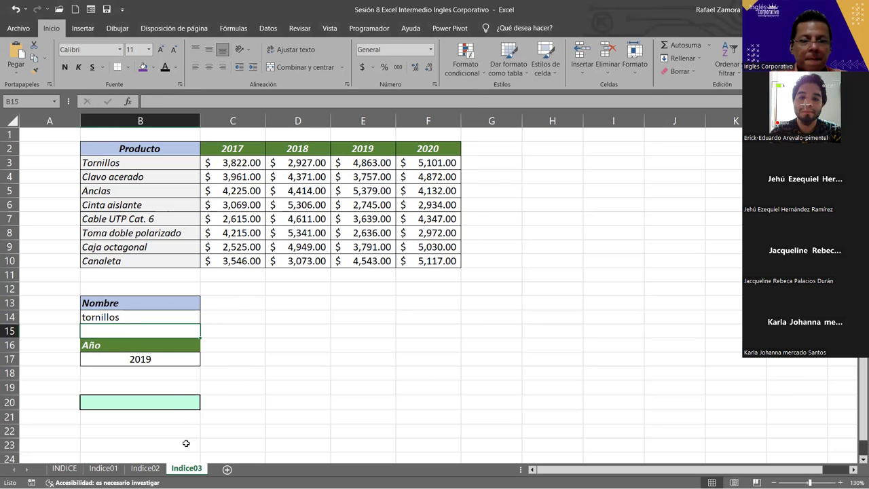
left_click(165, 407)
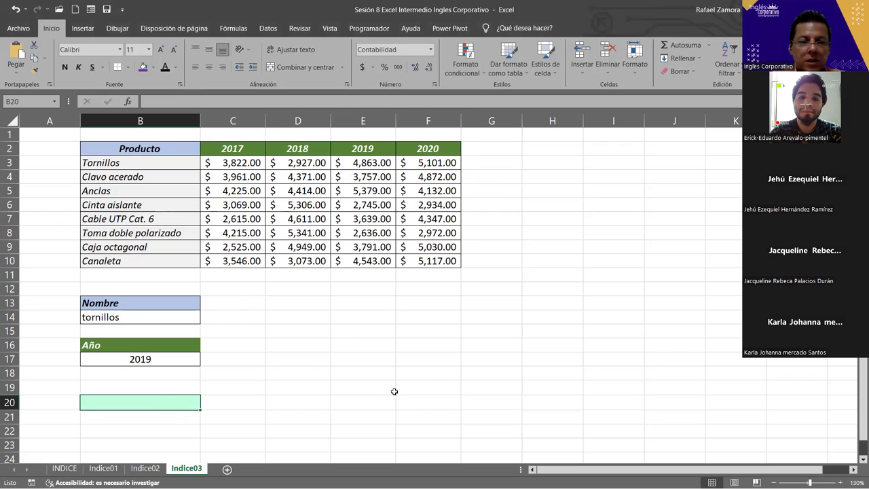
Enter =INDICE(C3:F10,1,3) in B20, returning $2,577.00 for Tornillos in 2019
type("=")
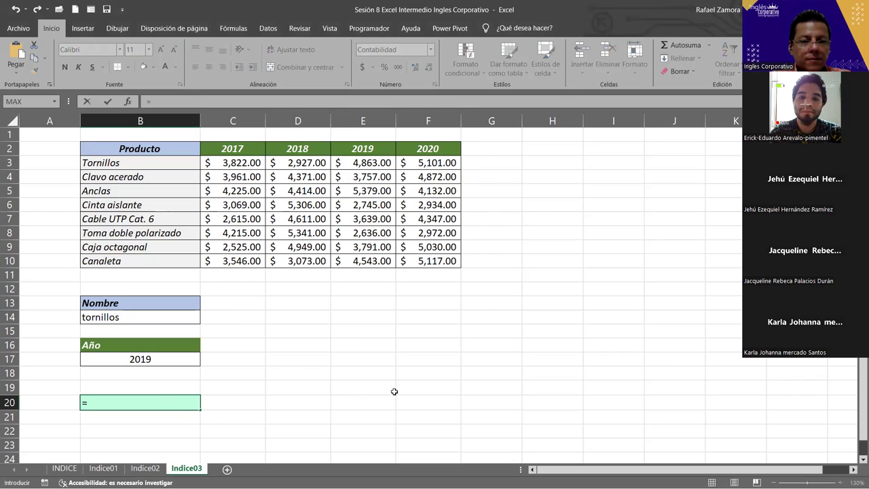
type("INDICE(")
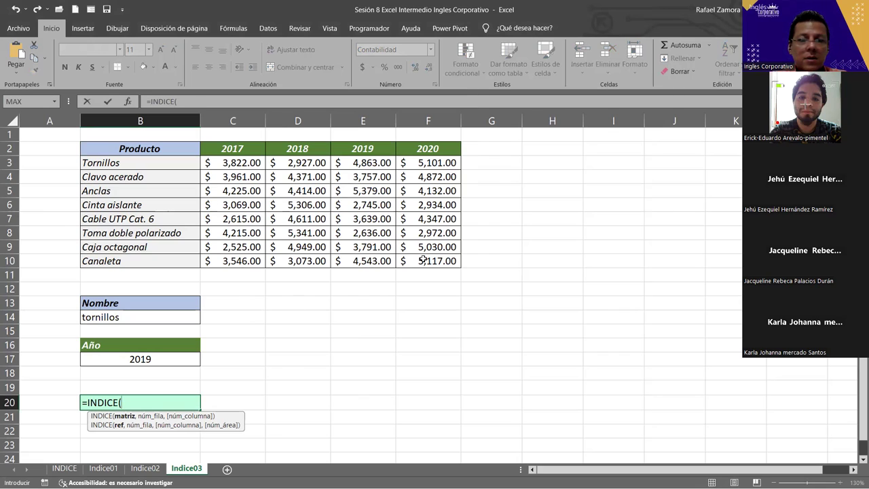
left_click_drag(231, 163, 422, 259)
type(",")
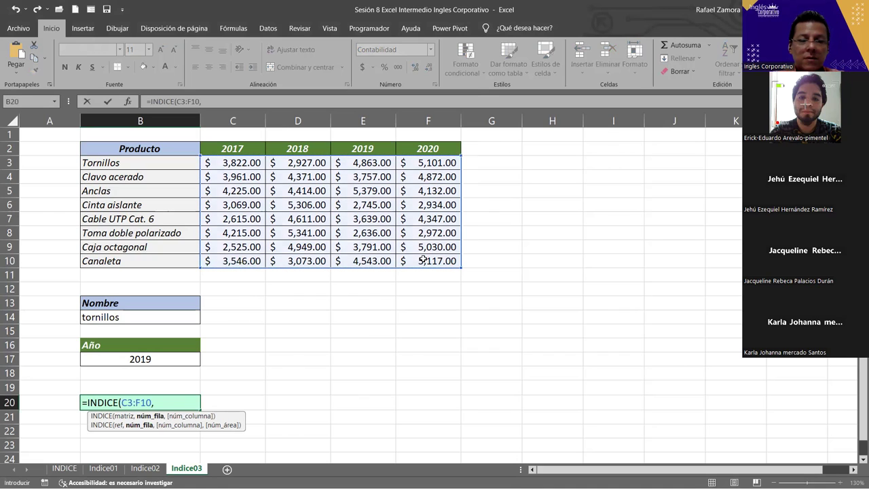
type("1")
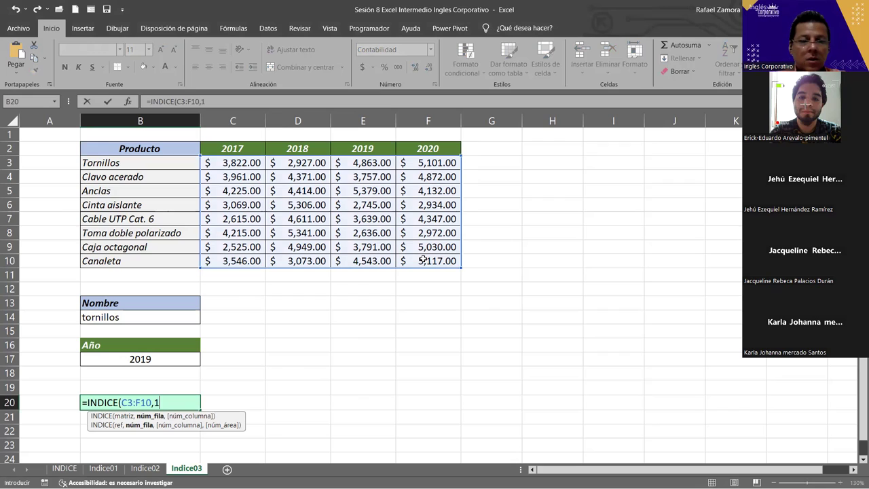
type(",")
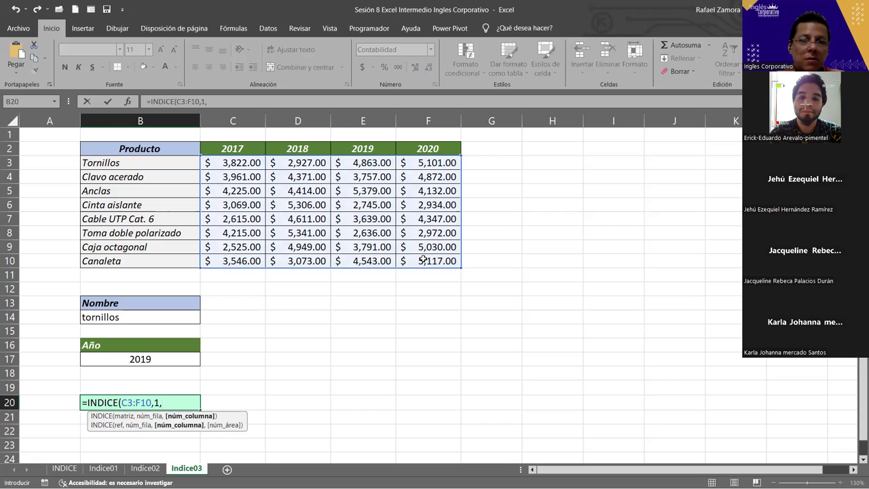
type("3")
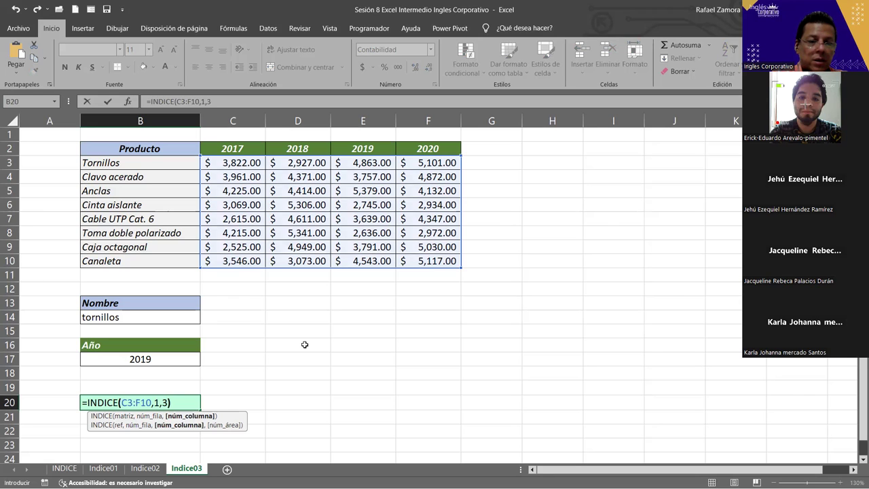
type(")")
key("Return")
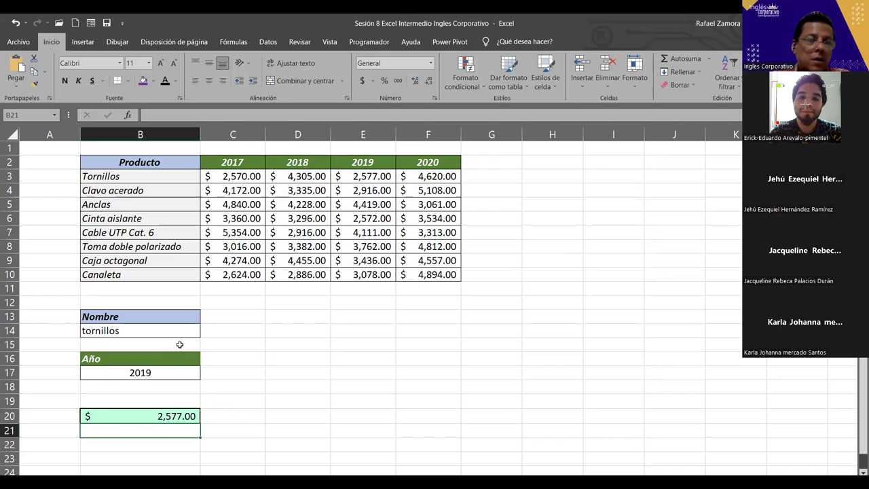
Check the Nombre (B14) and Año (B17) input cells, confirming the year 2019
left_click(177, 372)
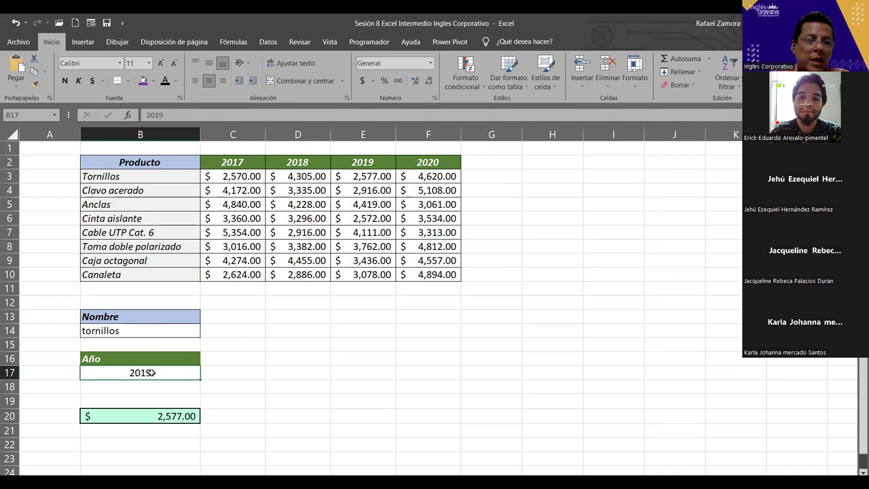
left_click(144, 335)
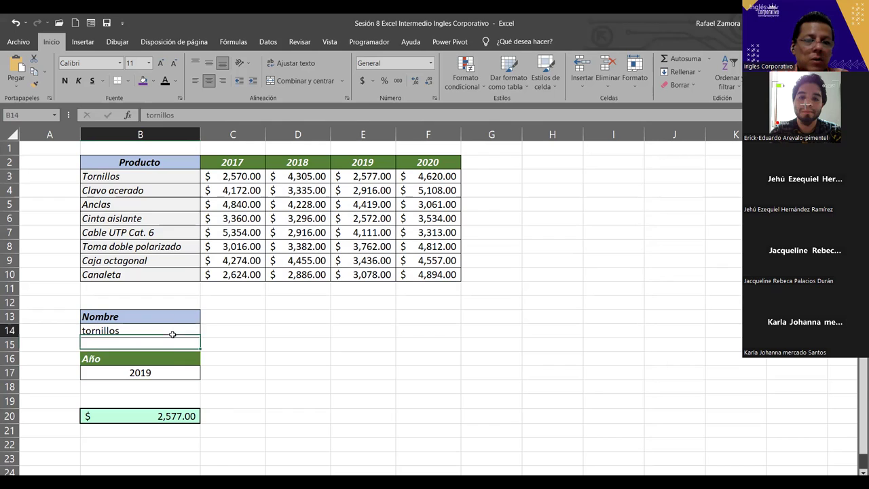
left_click(163, 369)
left_click(164, 336)
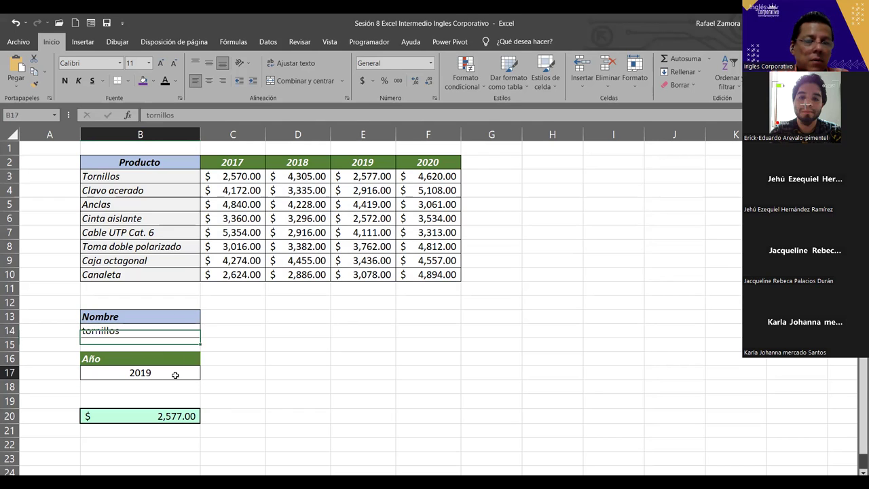
left_click(175, 375)
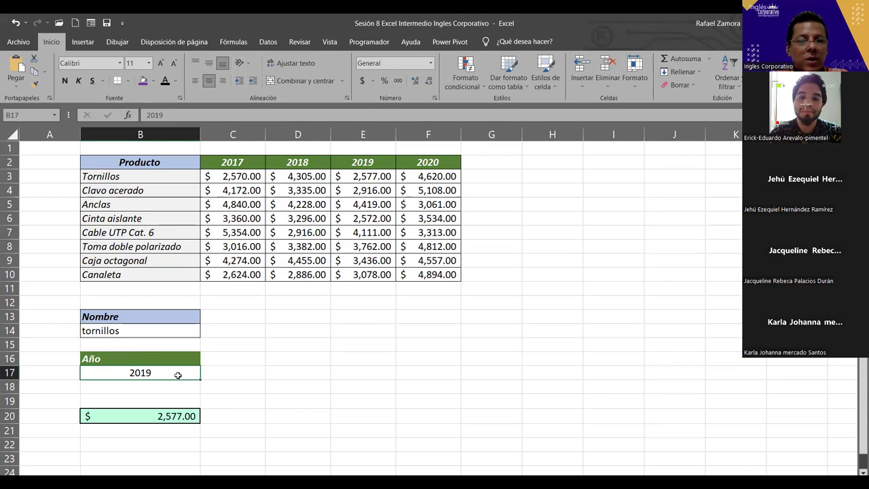
left_click(120, 329)
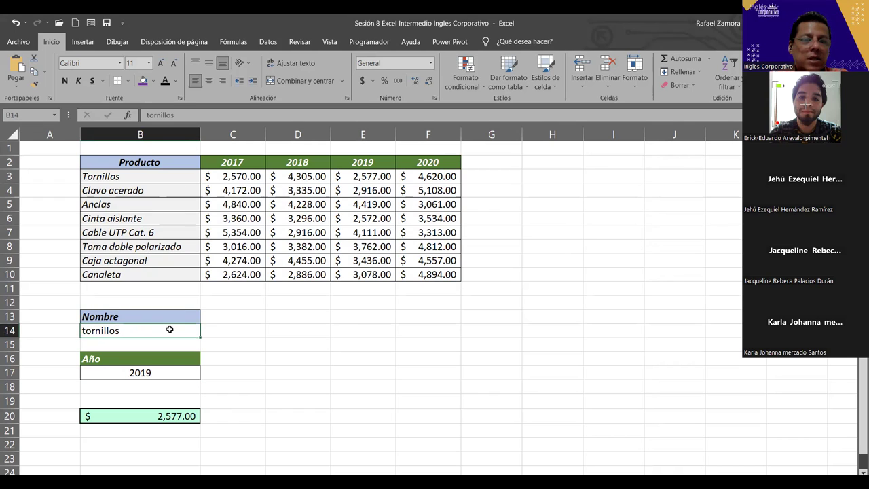
left_click(165, 376)
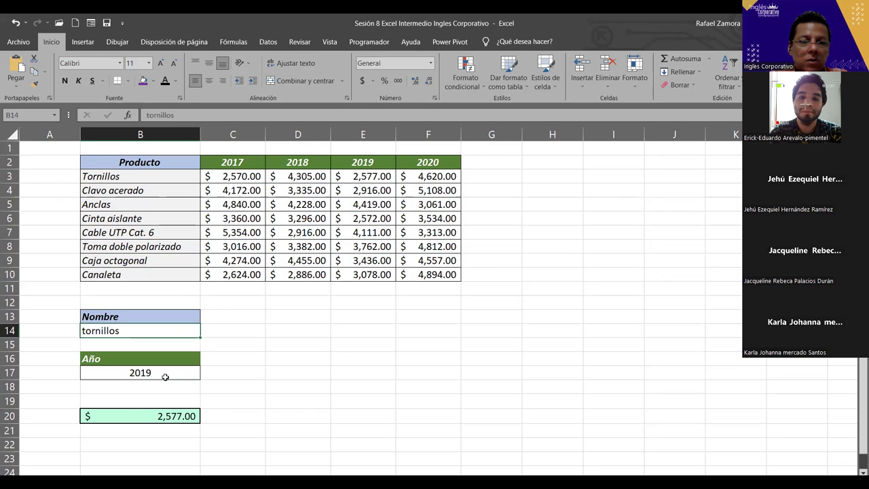
Edit B20's INDICE formula to use B17 as the column argument, then switch Excel windows
double_click(163, 416)
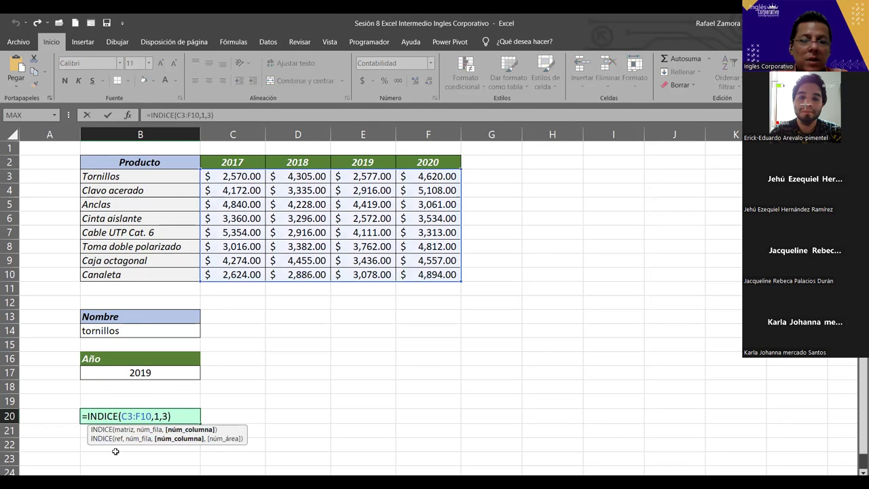
double_click(156, 416)
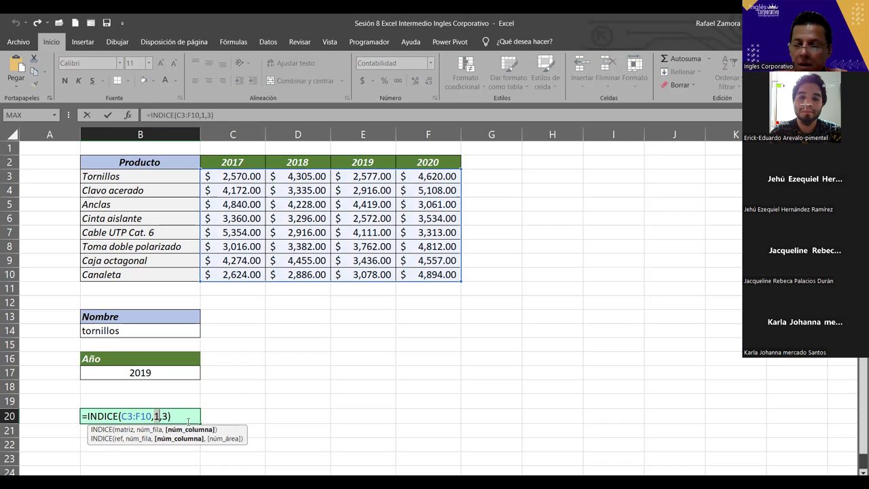
key("Return")
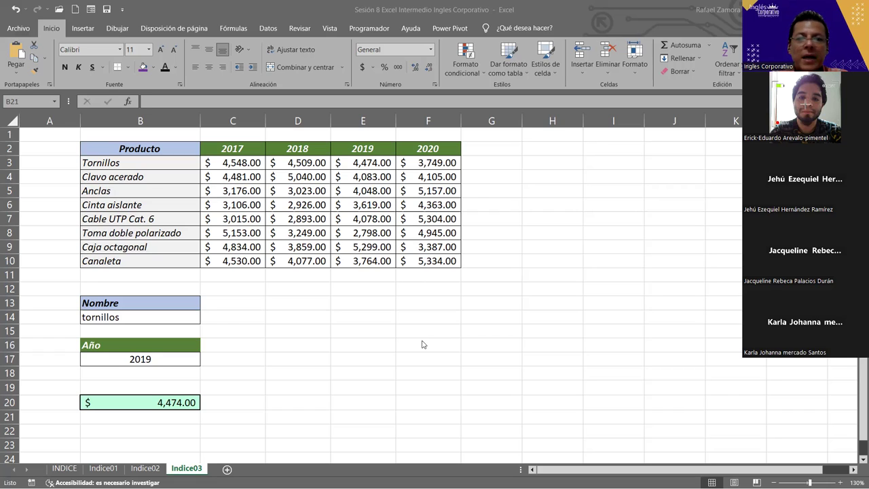
key("alt+Tab")
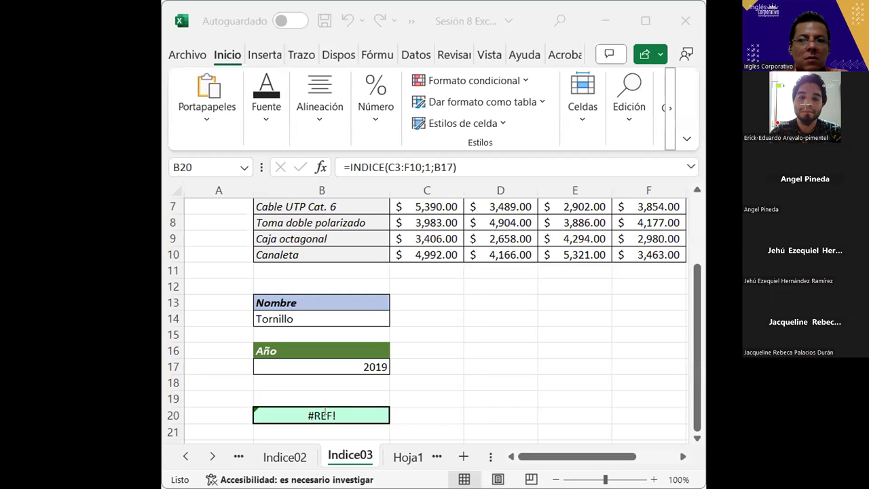
Re-edit B20's formula, retyping row argument 1 and deleting the B17 column reference
key("F2")
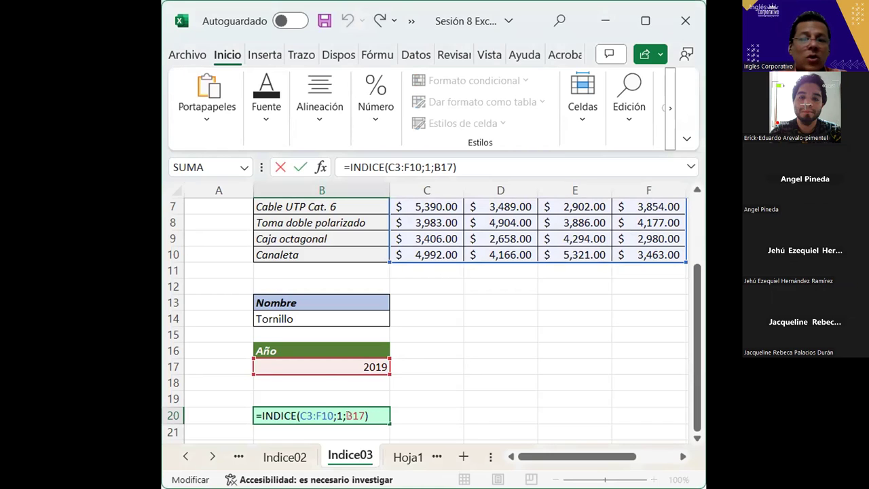
left_click(304, 317)
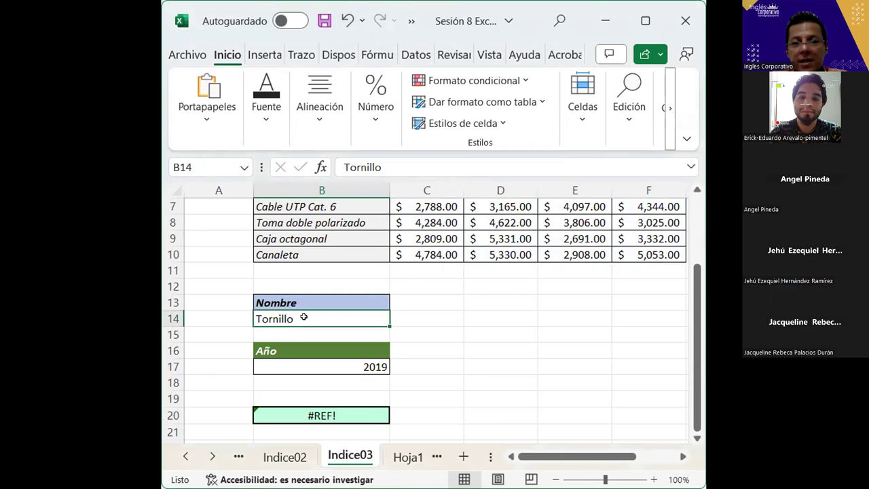
left_click(358, 414)
double_click(351, 415)
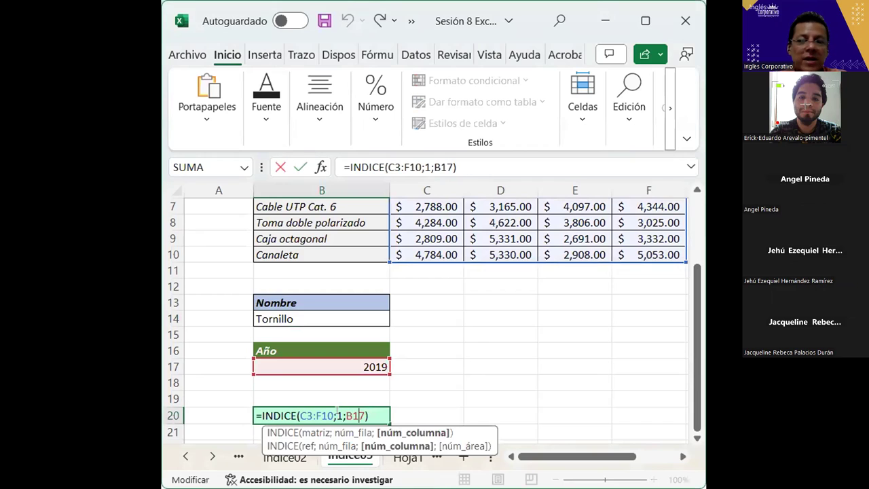
left_click(338, 414)
key("BackSpace")
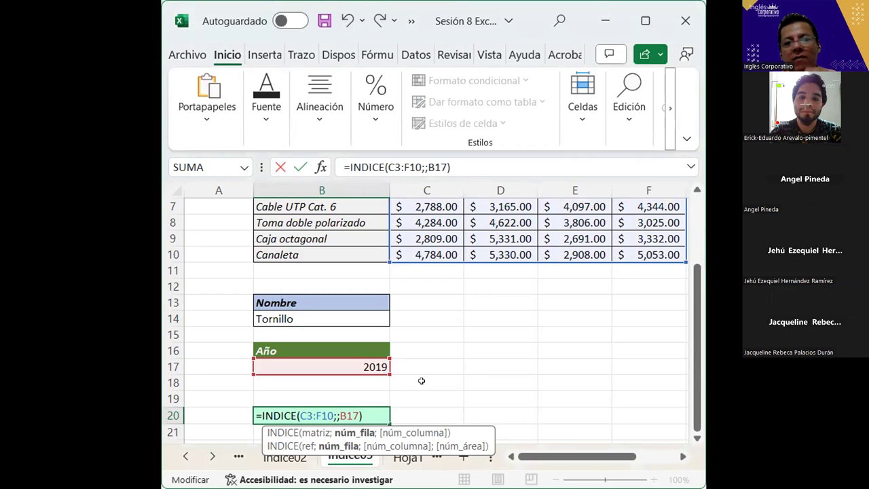
type("1")
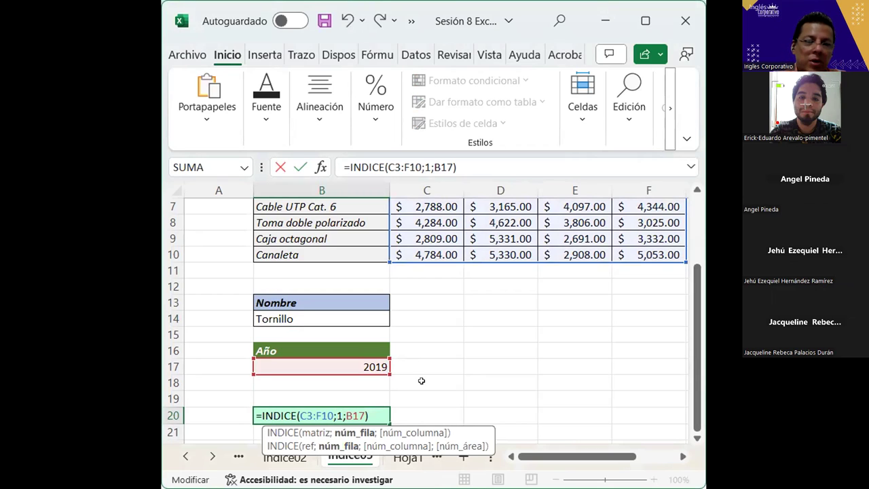
left_click(360, 414)
key("BackSpace")
key("BackSpace")
key("BackSpace")
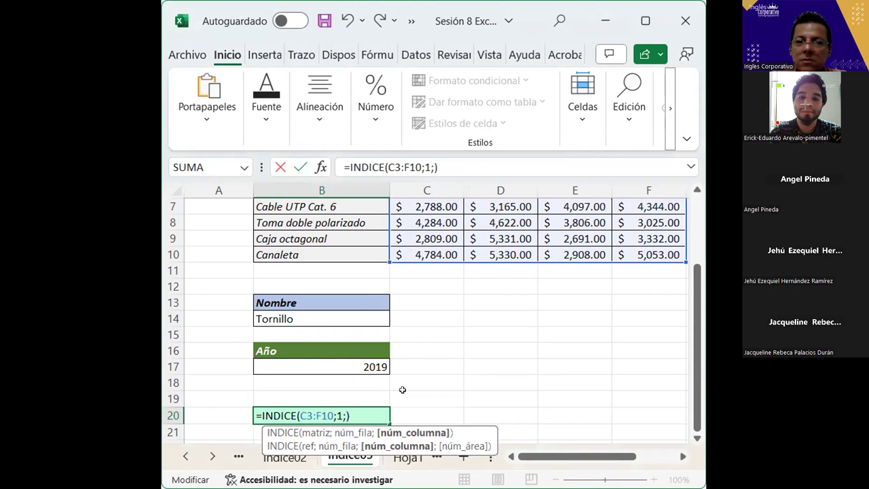
Scroll the sheet and maximize the Excel window
left_click_drag(536, 458, 574, 464)
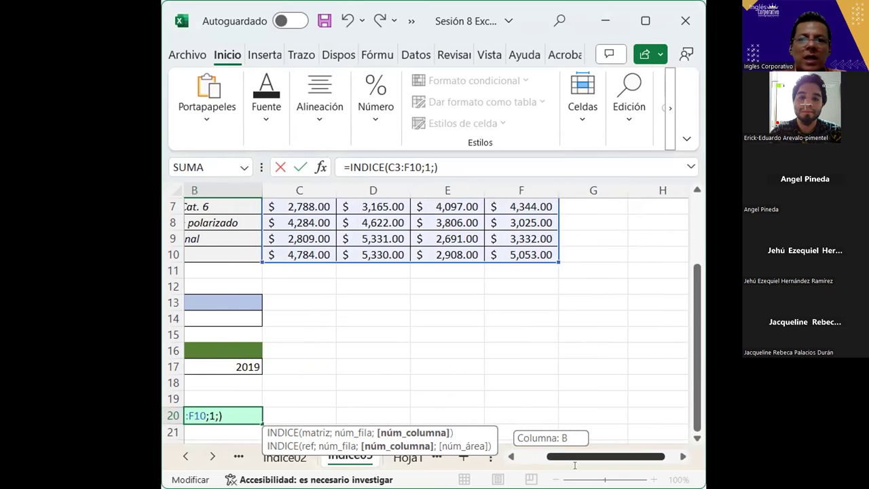
left_click_drag(575, 464, 565, 464)
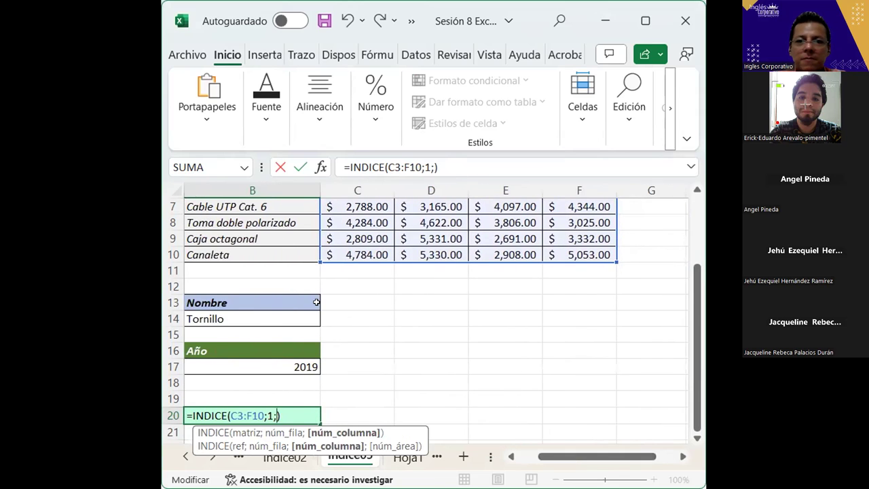
left_click_drag(577, 456, 559, 355)
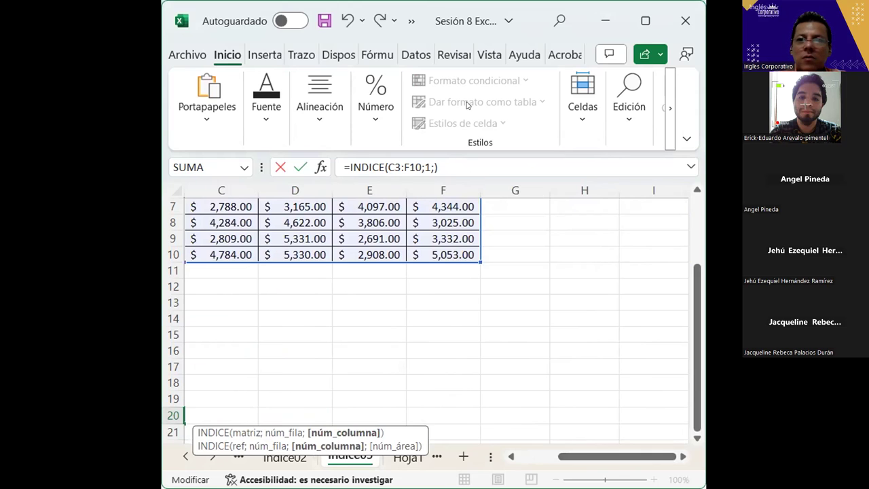
left_click(645, 21)
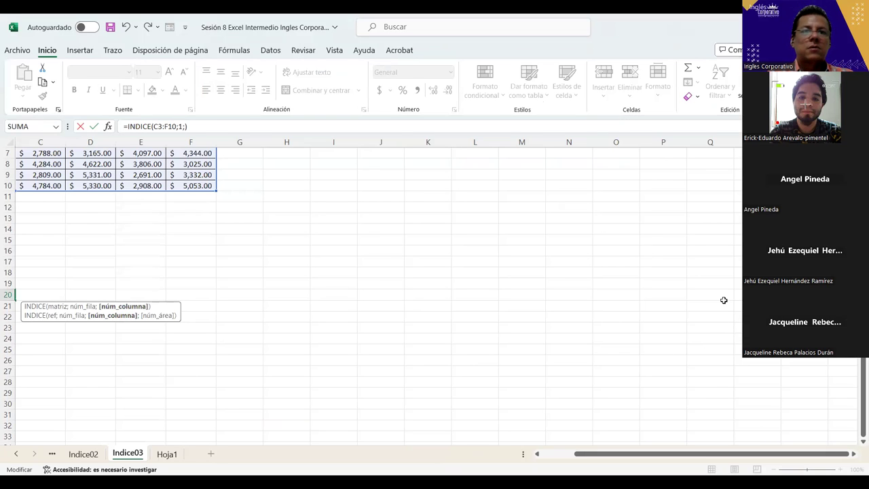
Replace B20's B17 column argument with 3, giving =INDICE(C3:F10;1;3) and 3336
type("B17")
key("Return")
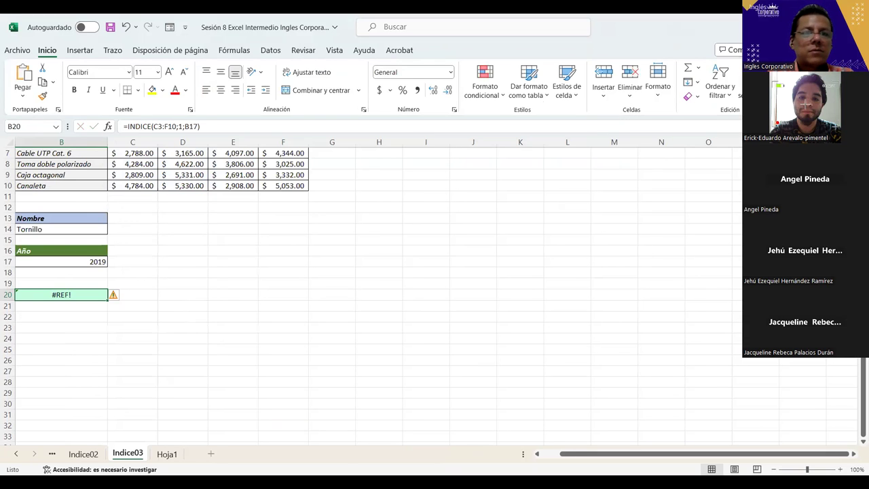
scroll(434, 292, "up", 1)
scroll(434, 291, "up", 1)
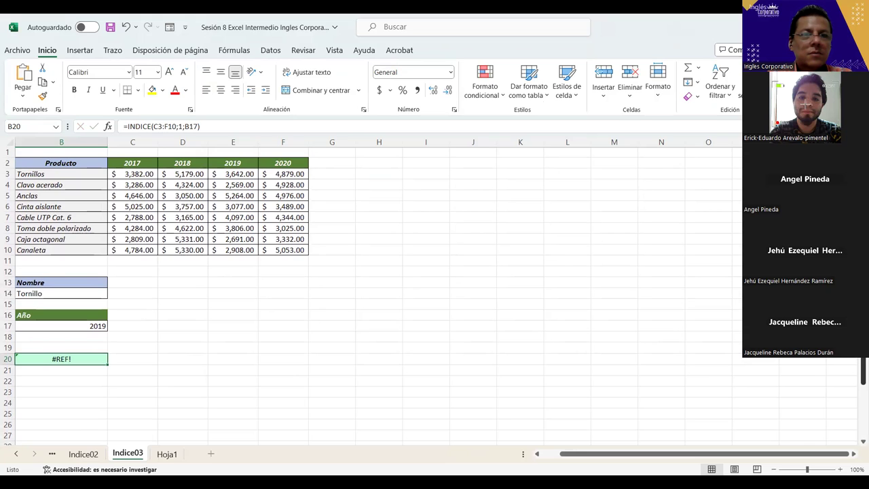
double_click(71, 359)
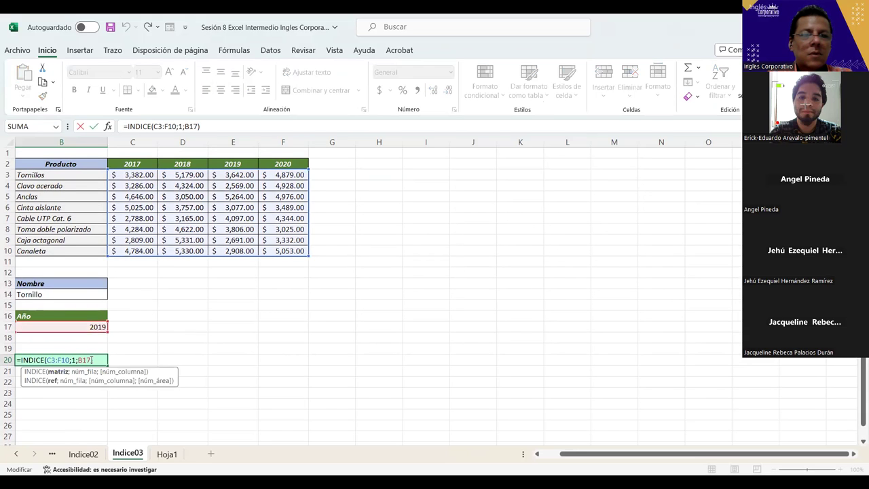
key("BackSpace")
key("BackSpace")
key("BackSpace")
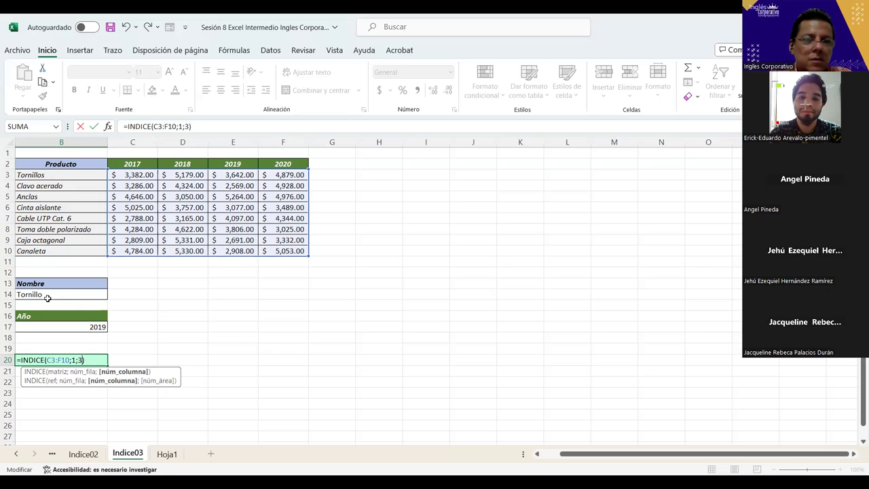
key("Return")
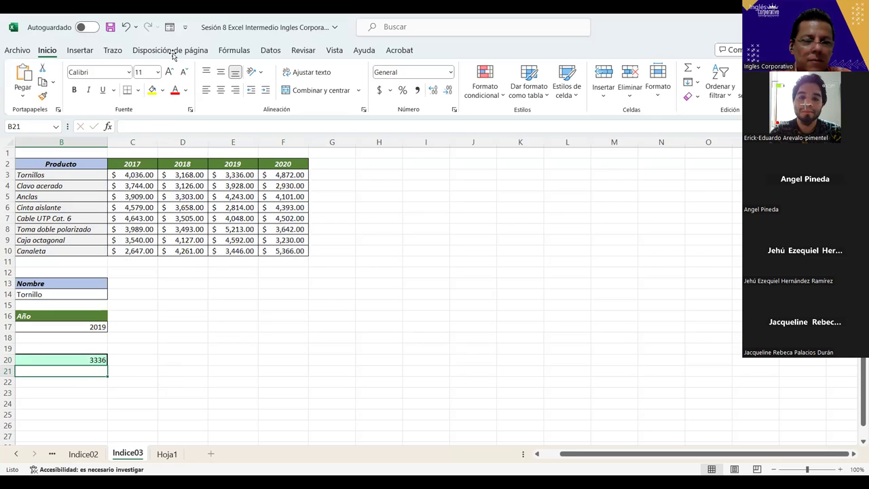
Format the 3336 result in B20 as Accounting currency, $3,336.00
key("Up")
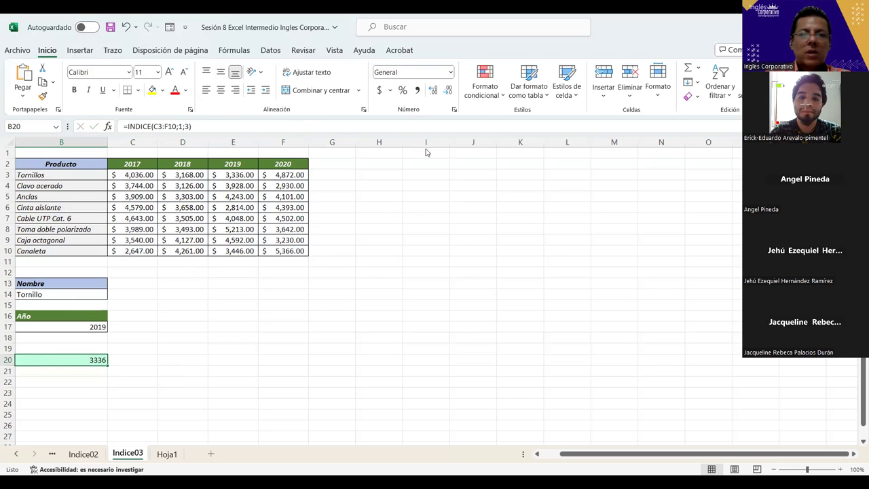
left_click(450, 72)
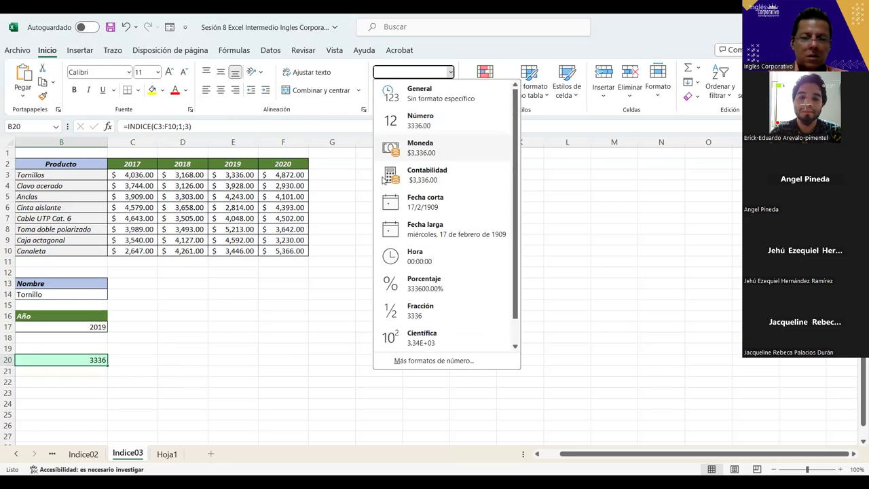
left_click(380, 96)
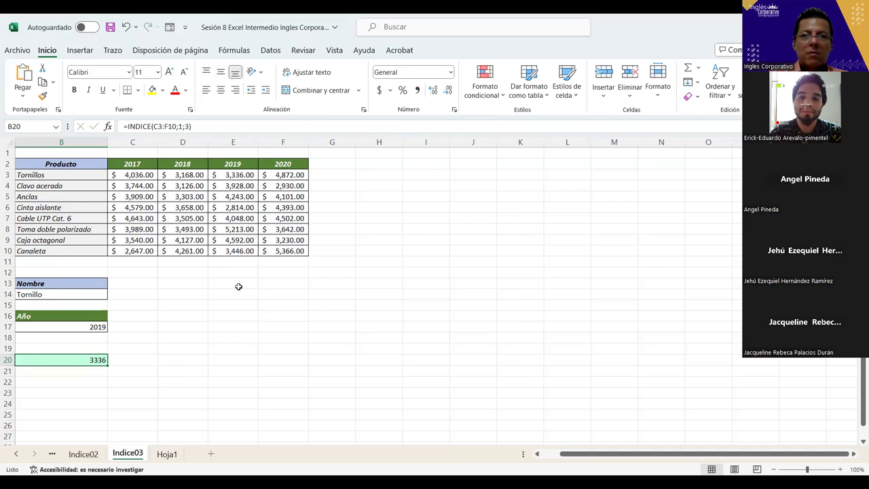
left_click(390, 90)
left_click(416, 108)
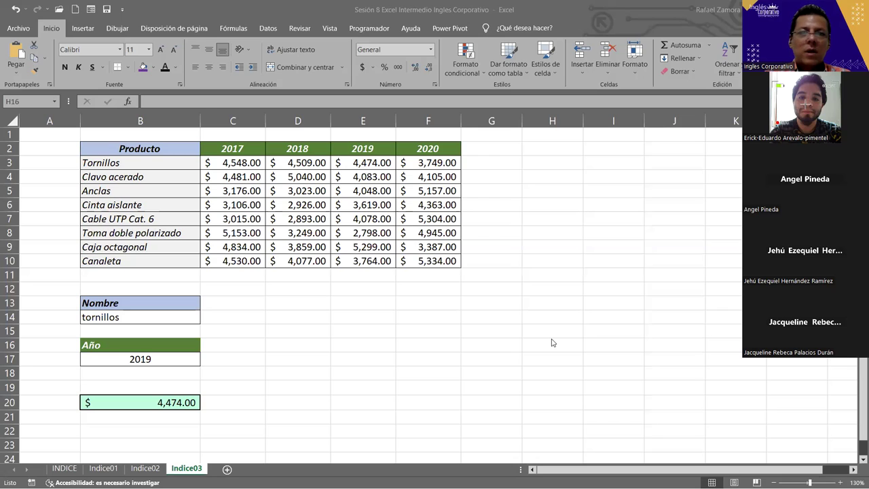
Insert blank rows at the top of the sheet, pushing the sales table down to row 13
scroll(551, 343, "down", 2, "ctrl")
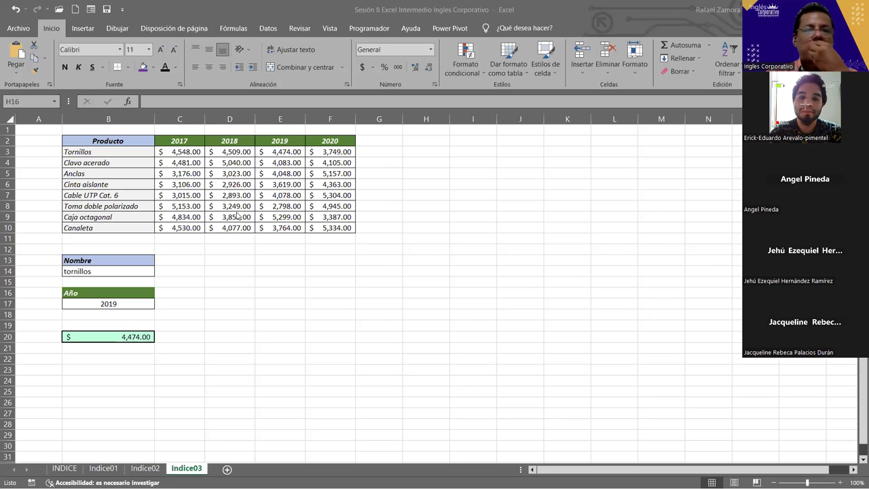
left_click(8, 130)
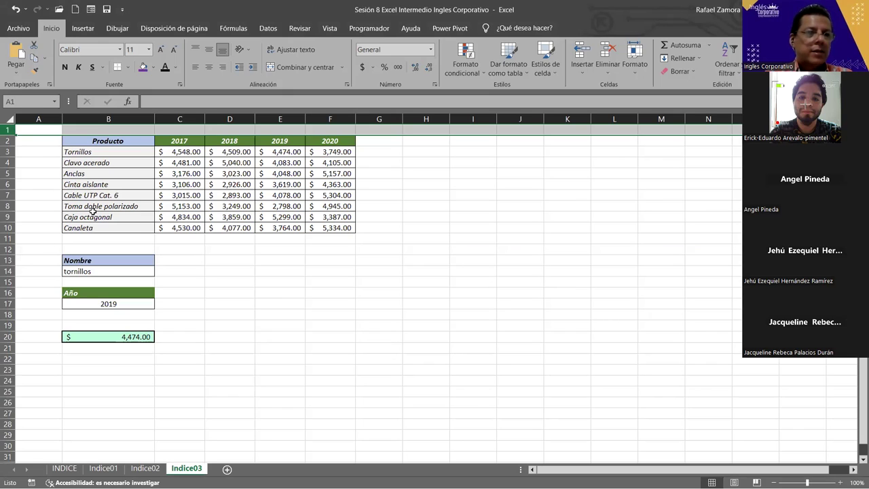
key("ctrl+plus")
key("ctrl+plus")
key("ctrl+plus")
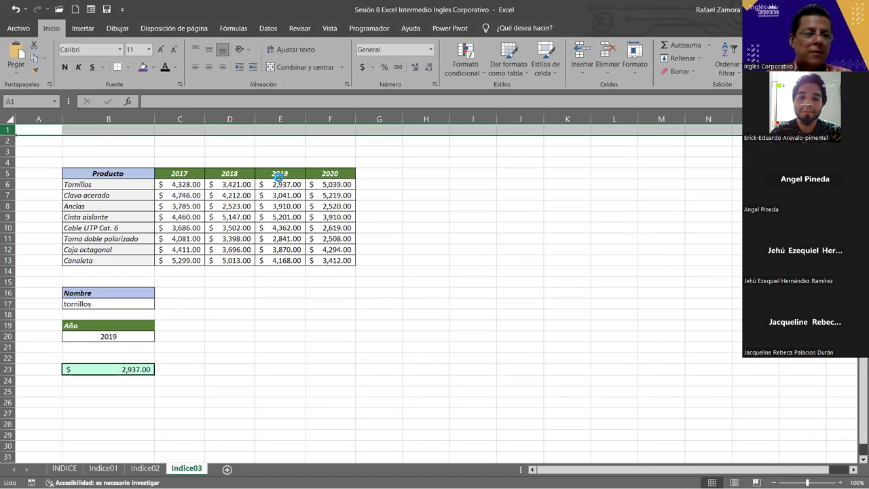
key("ctrl+plus")
key("ctrl+plus")
key("ctrl+plus")
key("ctrl+plus")
key("ctrl+plus")
key("ctrl+plus")
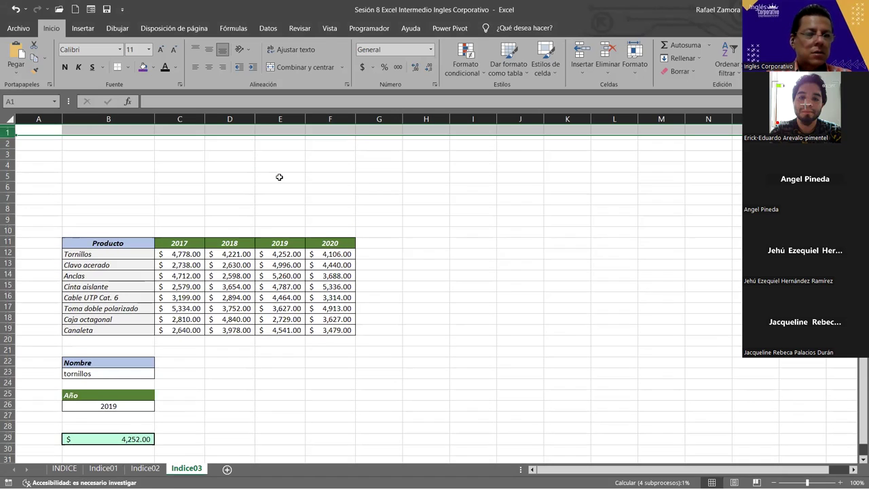
key("ctrl+plus")
key("ctrl+plus")
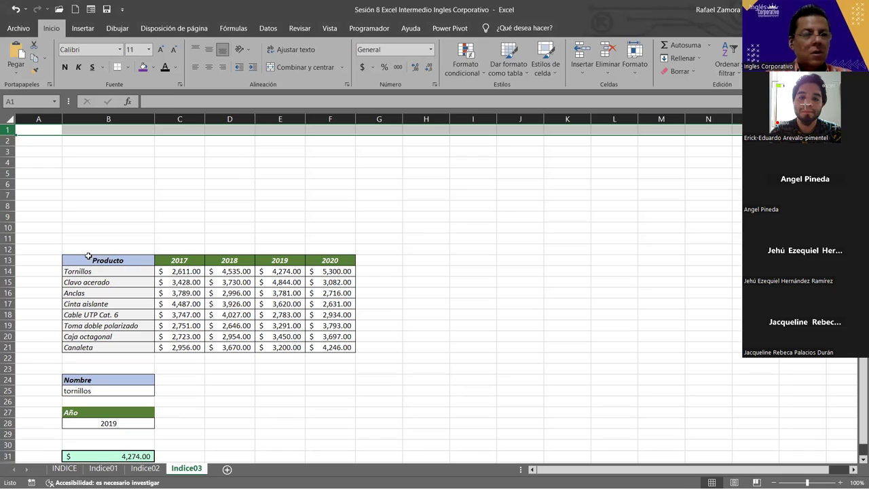
Select the empty row B12:F12 above the table for a title
left_click_drag(88, 256, 99, 343)
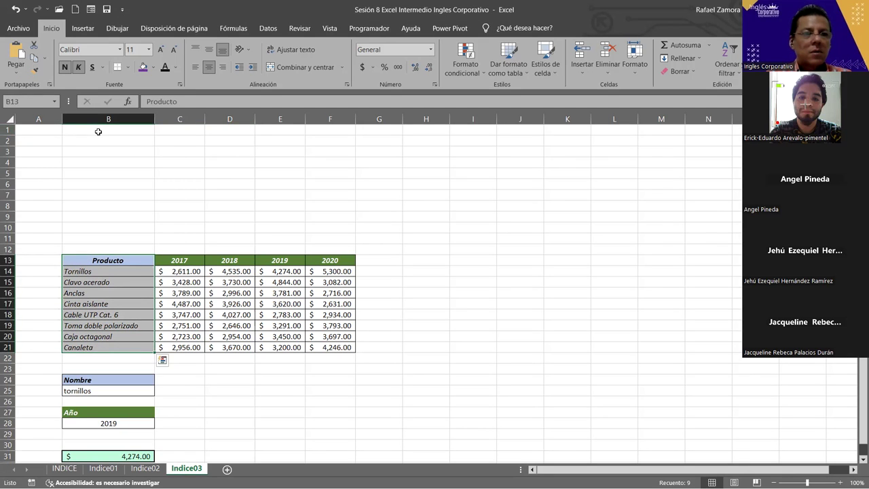
left_click(146, 282)
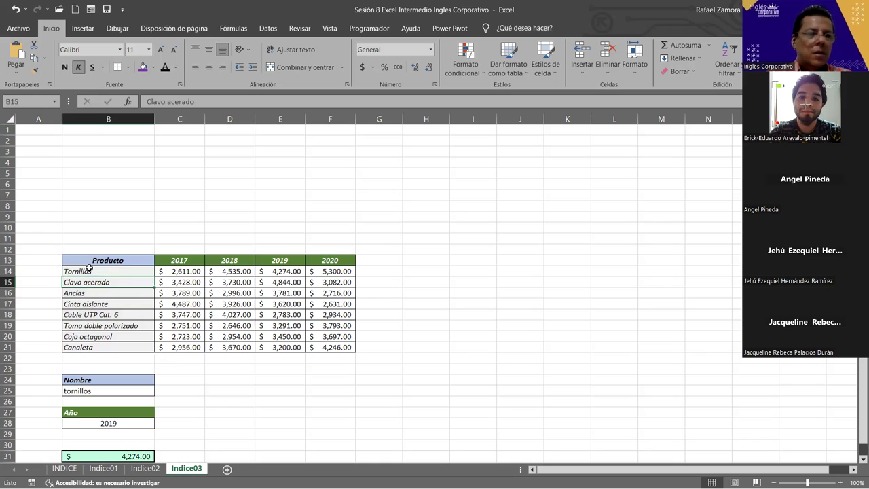
left_click_drag(89, 249, 344, 254)
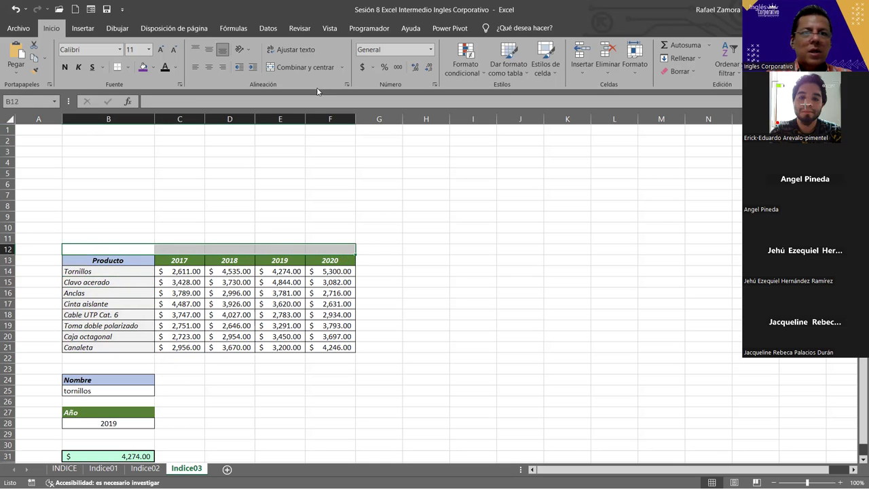
Merge B12:F12 and give it a dark-blue fill with white font colour
left_click(313, 68)
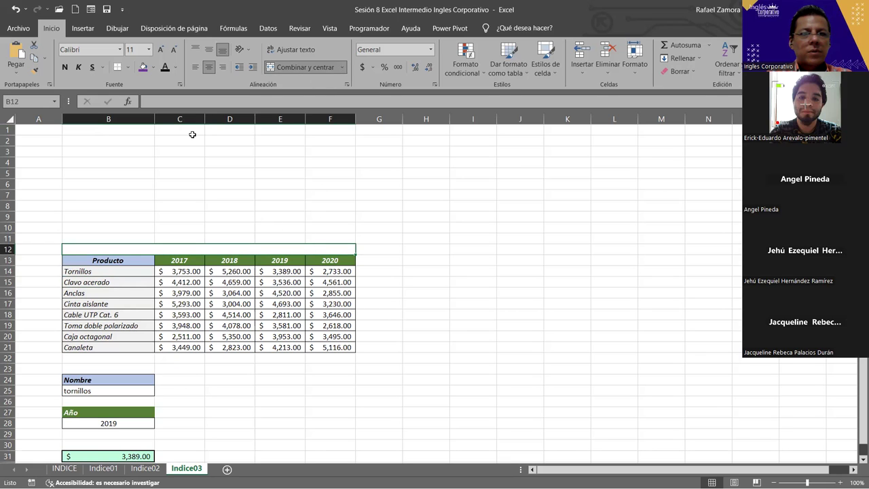
left_click(154, 68)
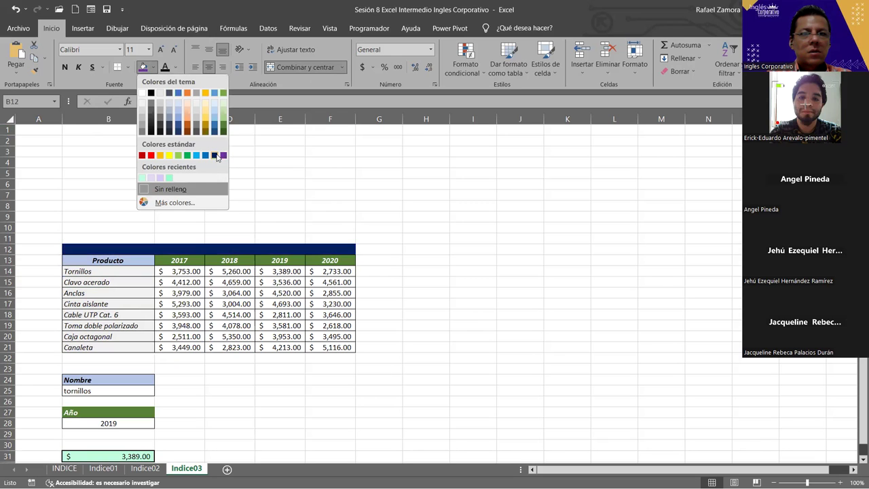
left_click(216, 156)
left_click(176, 67)
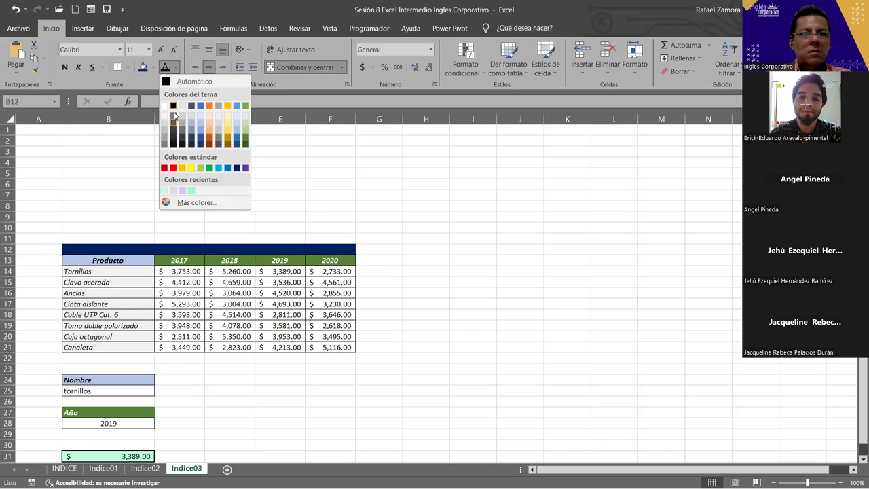
left_click(165, 107)
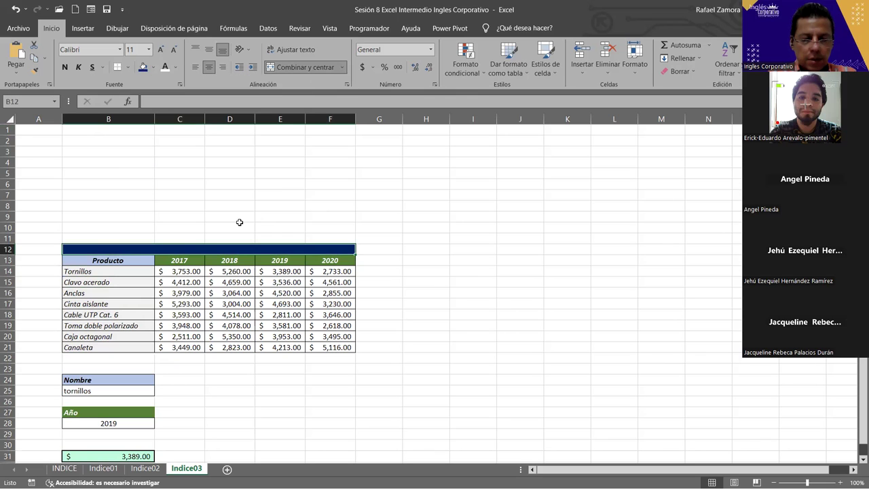
Type the title ZONA CENTRO in the merged cell and make it bold
type("text")
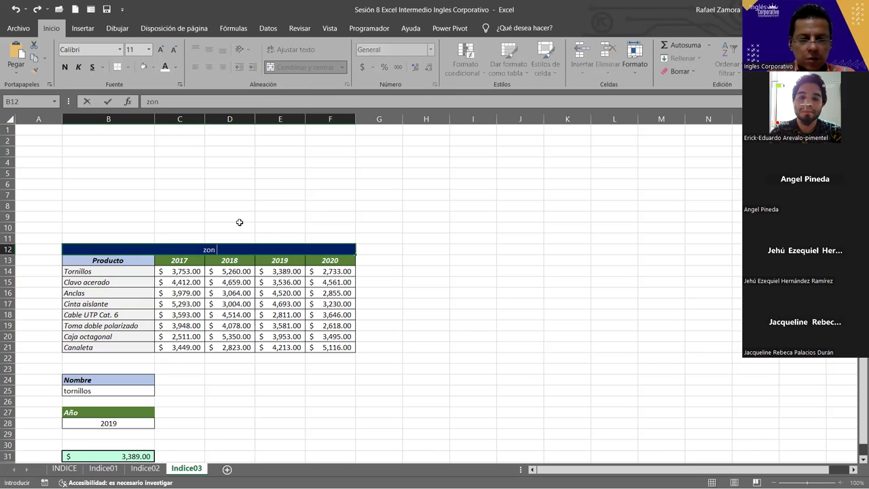
key("BackSpace")
key("BackSpace")
key("BackSpace")
type("ZON")
type("A CENTRO")
key("Return")
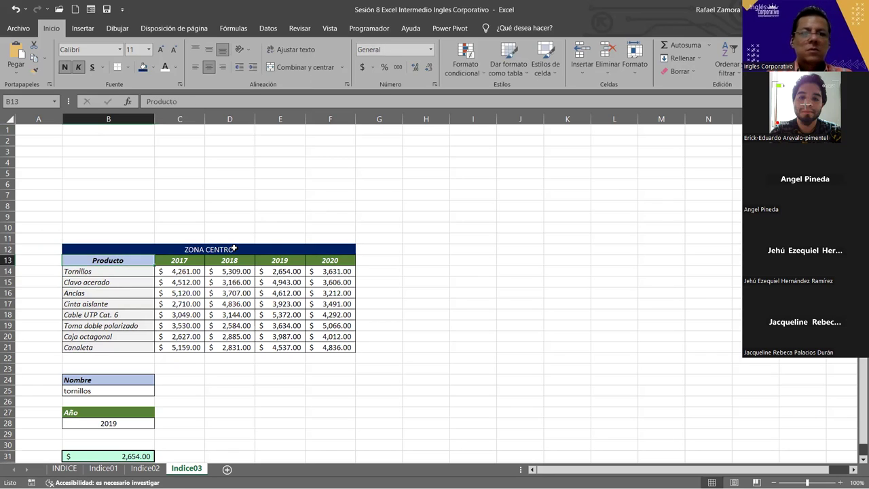
left_click(234, 249)
left_click(374, 280)
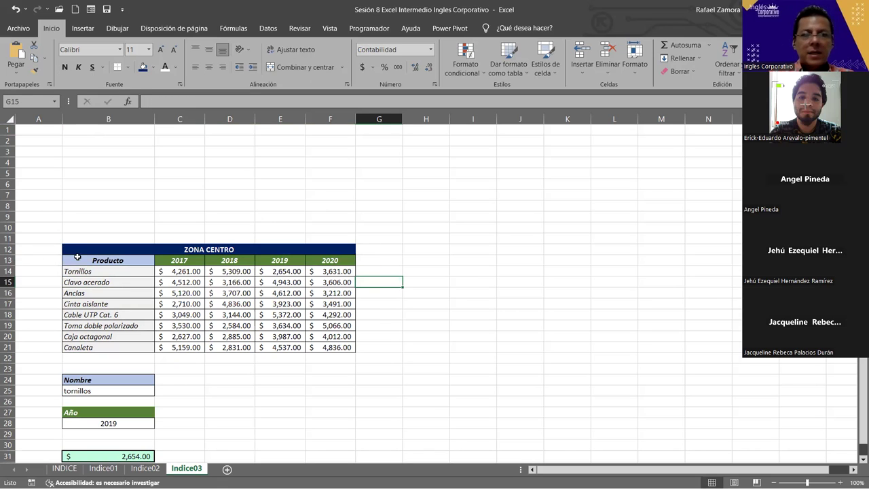
left_click(9, 249)
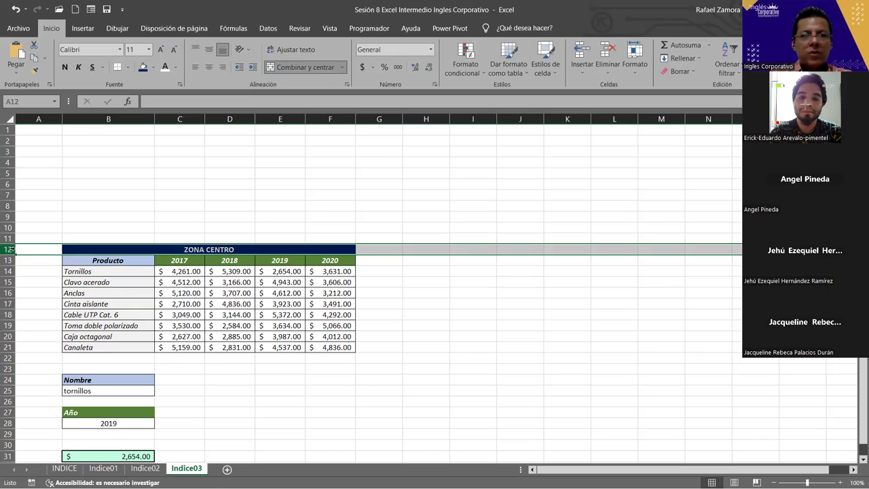
left_click(207, 249)
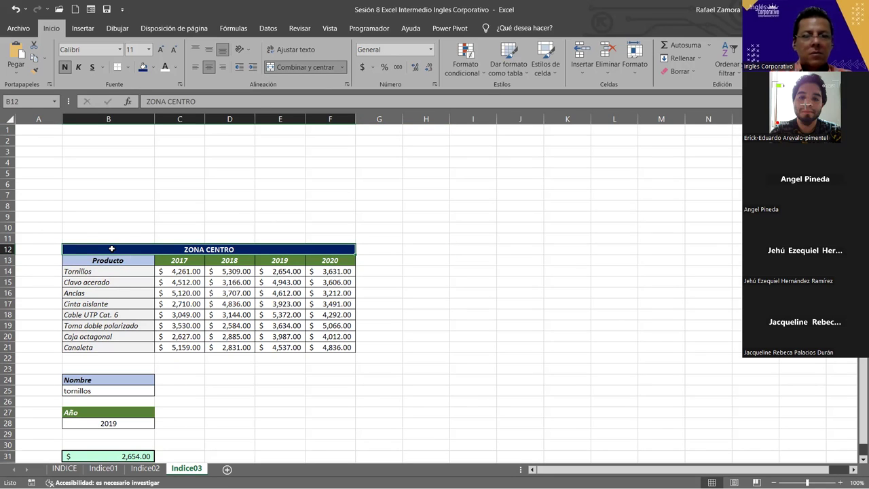
Copy the ZONA CENTRO table B12:F21 and paste a duplicate at B1
left_click_drag(111, 248, 259, 344)
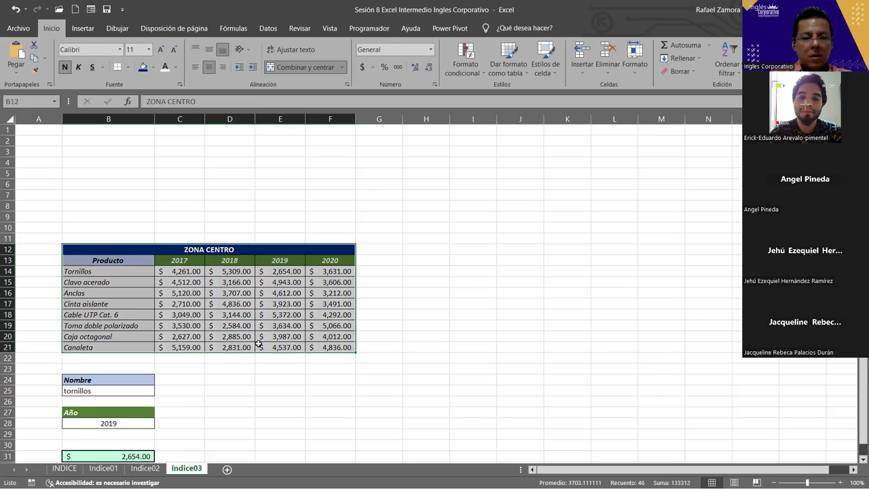
key("ctrl+c")
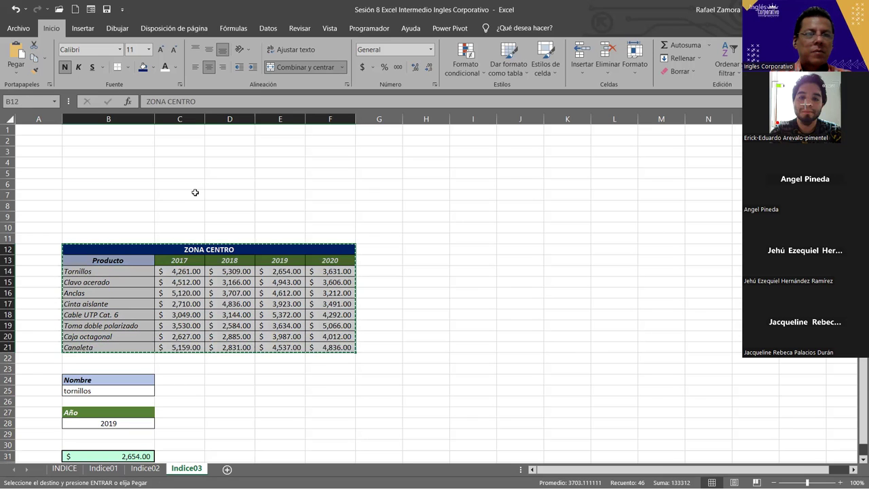
left_click(97, 126)
key("ctrl+v")
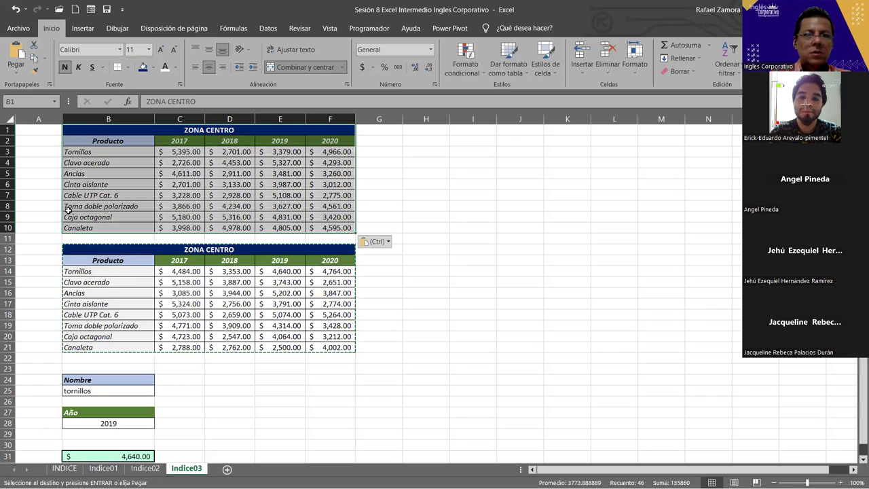
Duplicate columns B–F into columns H–L, then select the lower-right copy of the table
left_click(8, 238)
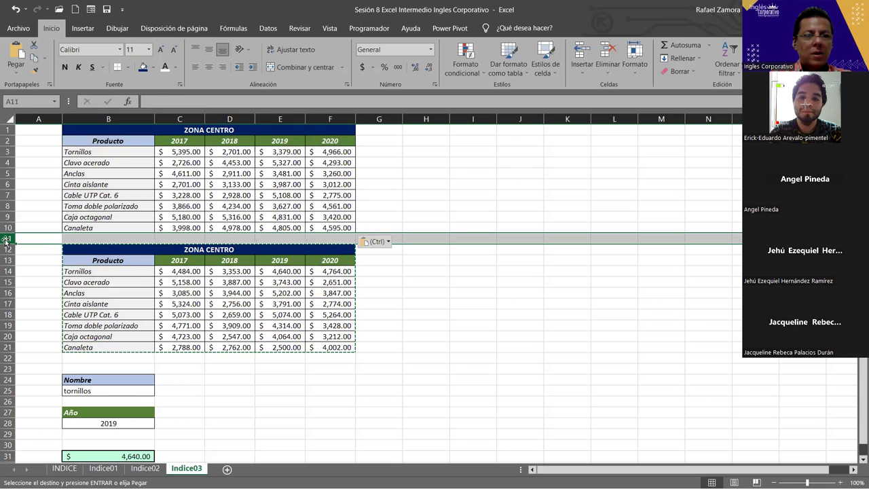
left_click(272, 327)
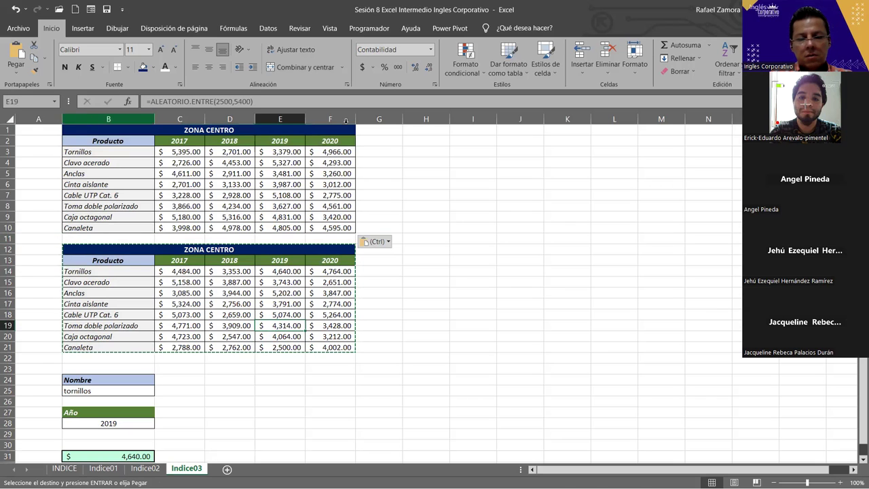
left_click(85, 119)
left_click(446, 120)
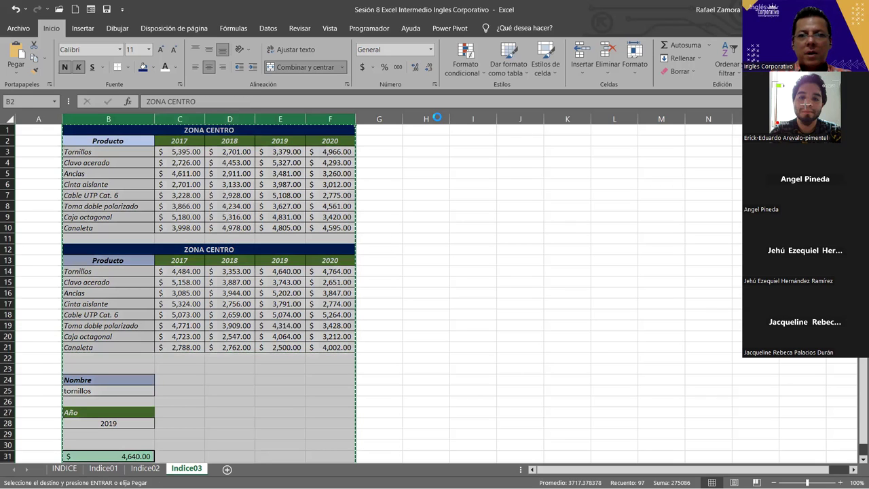
key("ctrl+v")
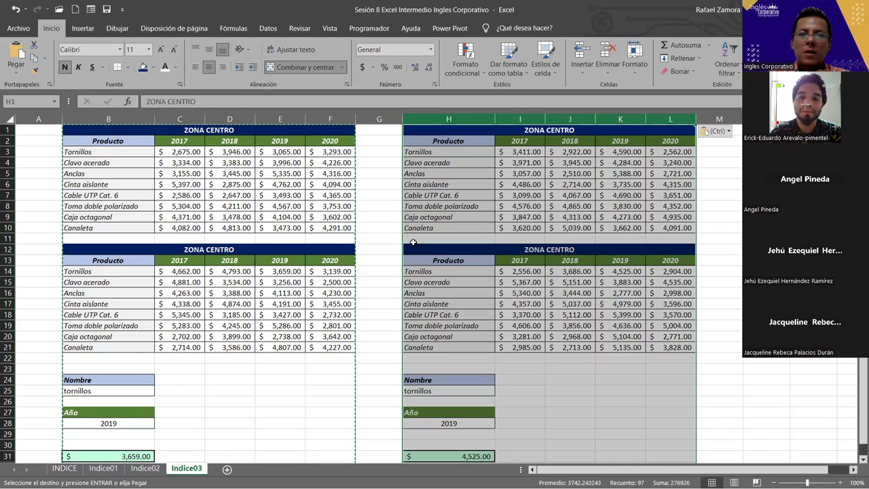
left_click(413, 241)
left_click_drag(448, 249, 672, 347)
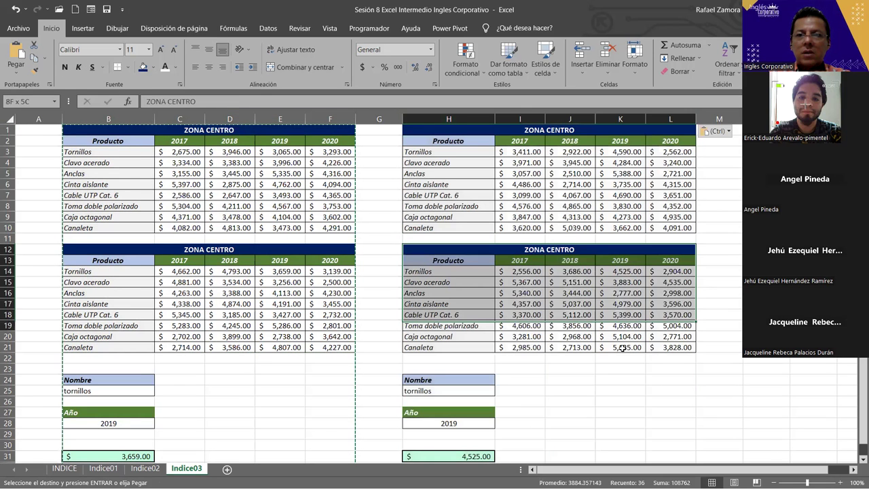
Clear all contents of the lower-right duplicate table and remove the left-hand input cells B23:B31
left_click(693, 72)
left_click(706, 86)
left_click_drag(121, 367, 126, 464)
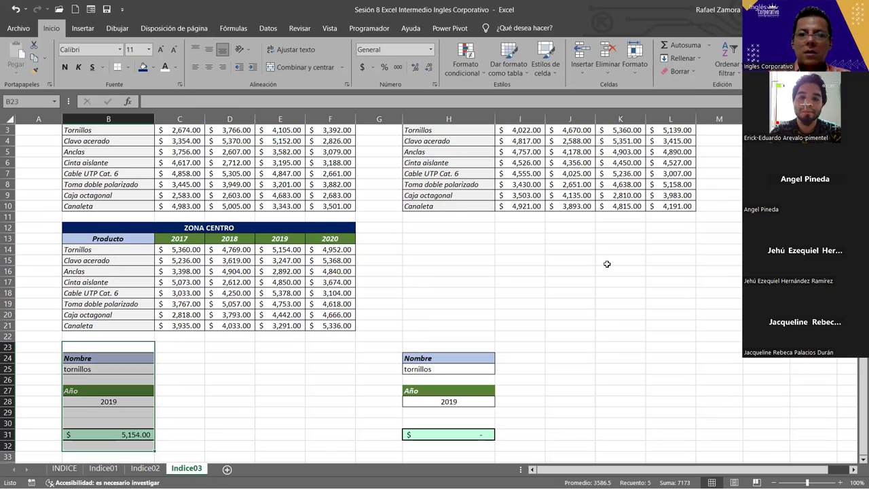
key("ctrl+z")
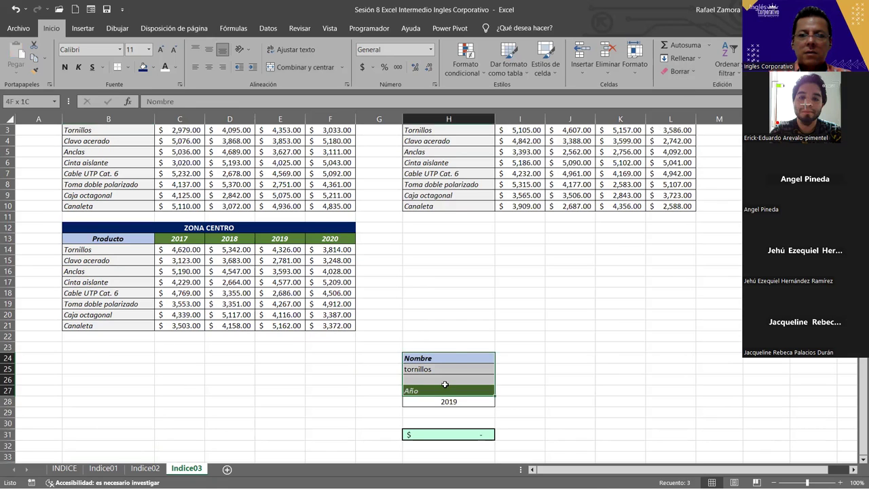
Move the Nombre and Año input cells up to start at H17
left_click_drag(448, 359, 456, 282)
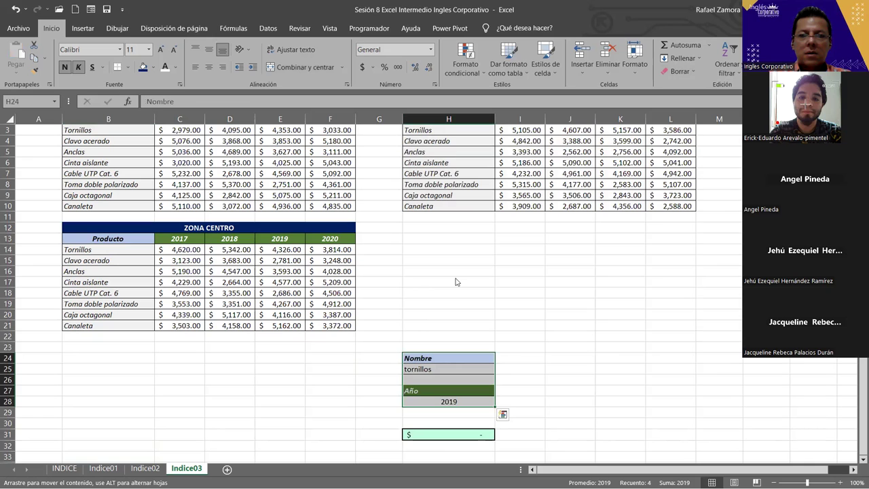
scroll(544, 364, "up", 1)
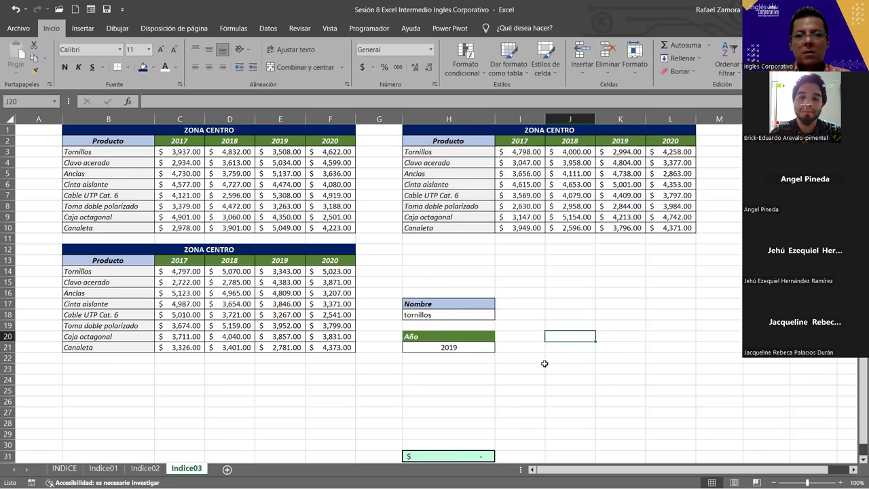
scroll(544, 364, "down", 3)
left_click(479, 337)
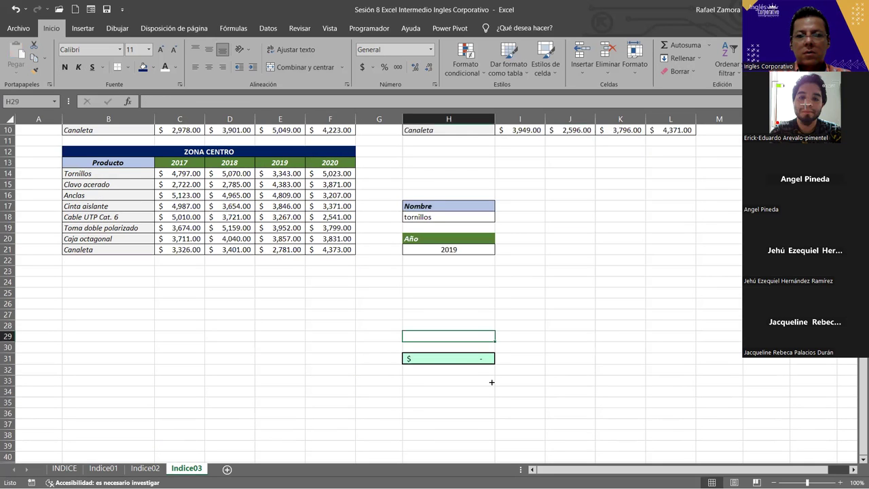
left_click(578, 313)
scroll(578, 314, "up", 3)
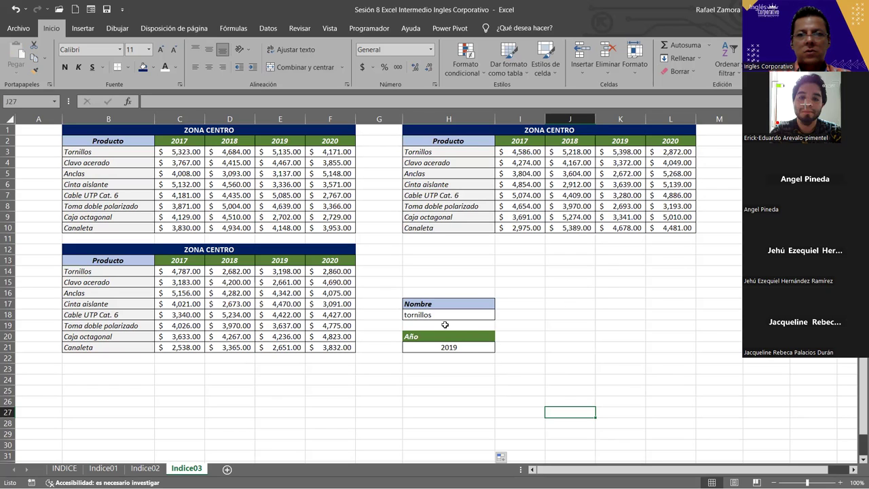
Move the Nombre and Año input cells up so they start at row 14
left_click(557, 302)
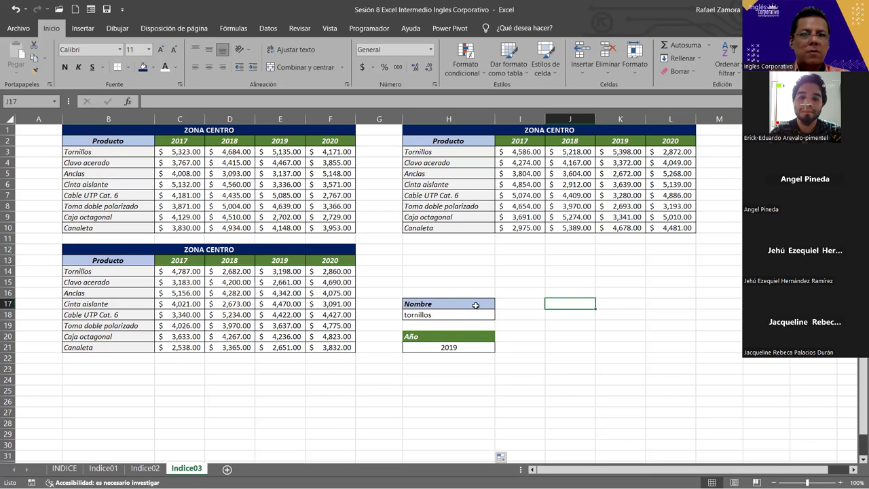
left_click_drag(444, 306, 444, 344)
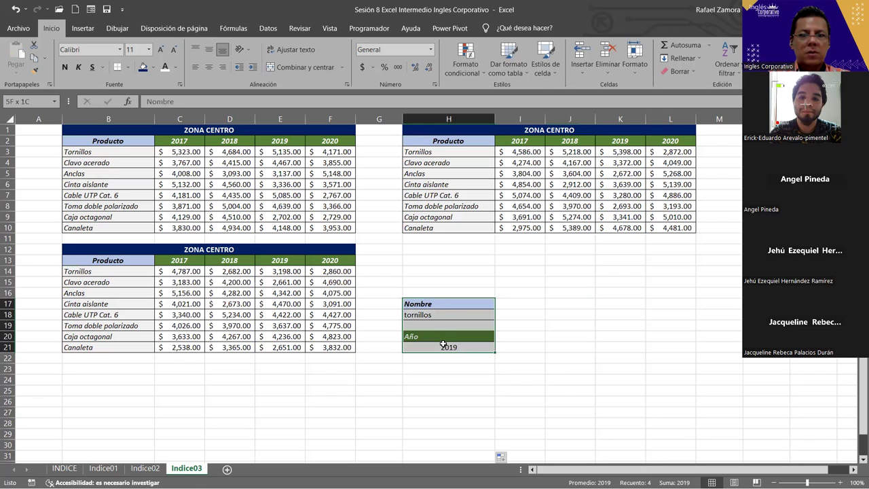
left_click(442, 300)
left_click_drag(442, 303, 446, 348)
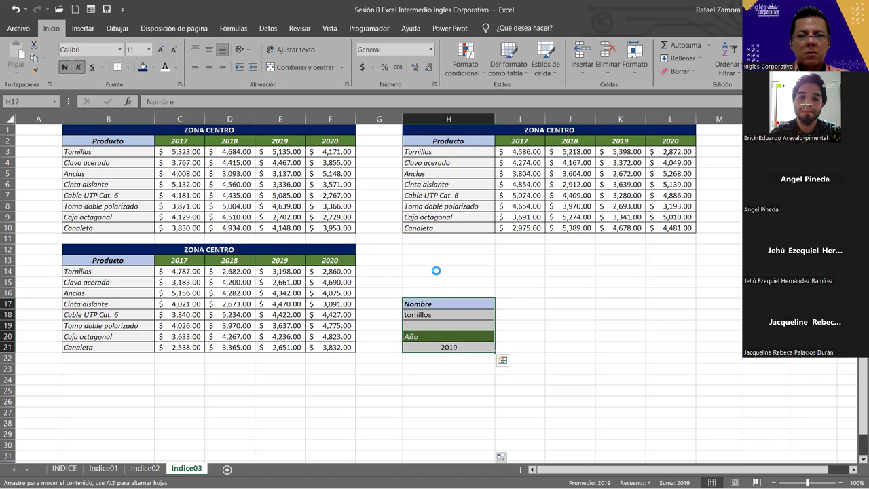
left_click_drag(436, 300, 436, 268)
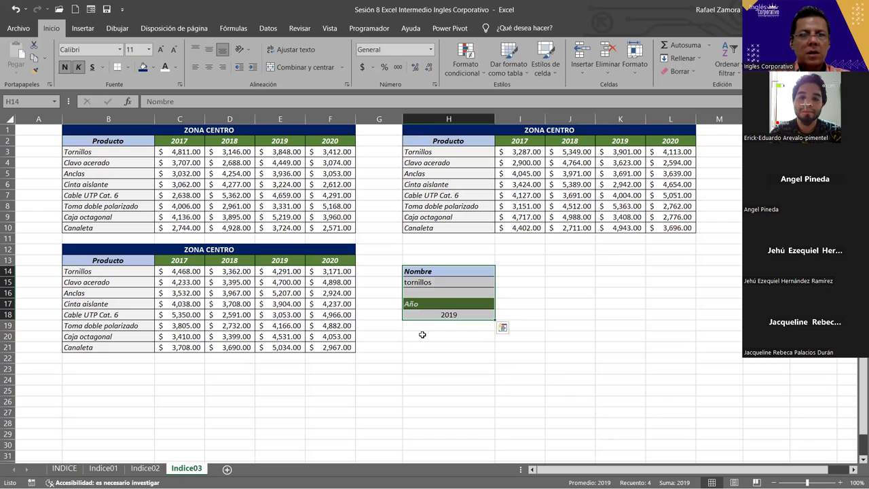
left_click(421, 337)
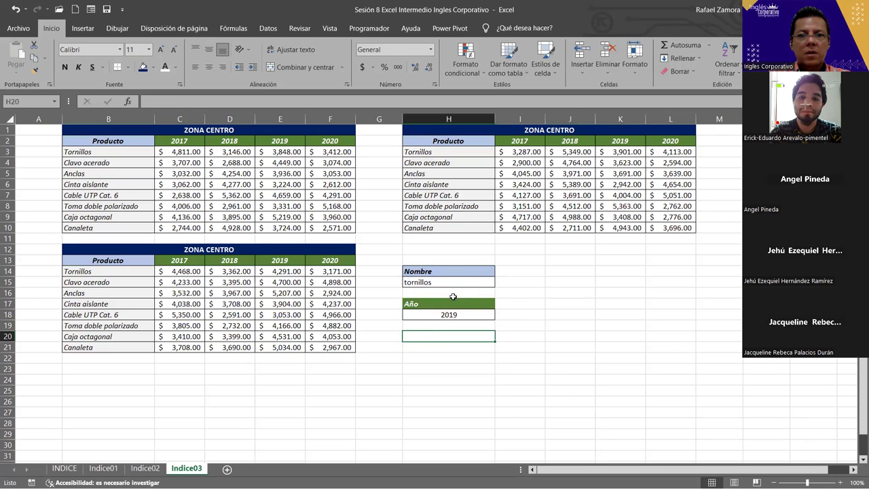
Copy the Año/2019 block into H20:H21, fill H20 dark blue, and centre H14:H21
left_click_drag(446, 307, 444, 316)
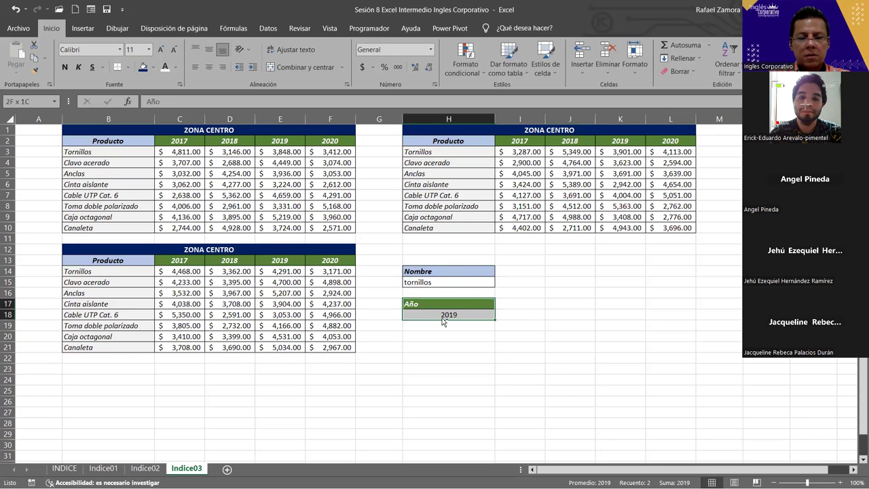
key("ctrl+c")
left_click(433, 337)
key("ctrl+v")
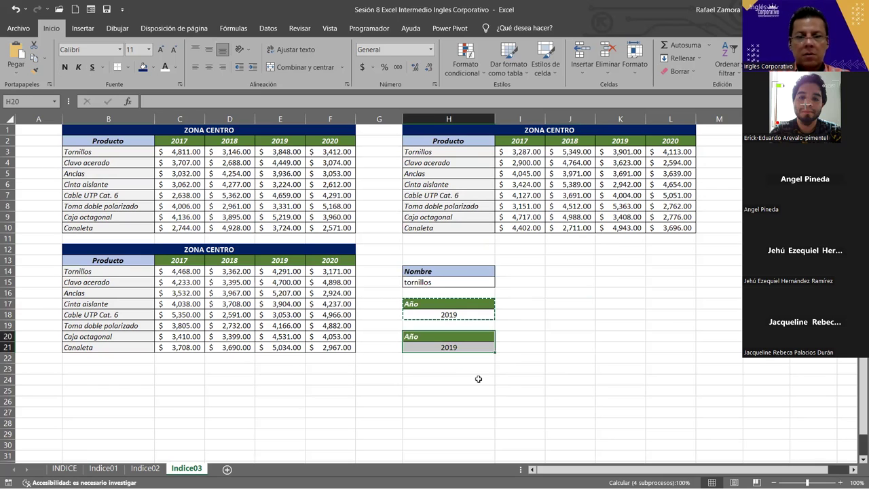
left_click(440, 338)
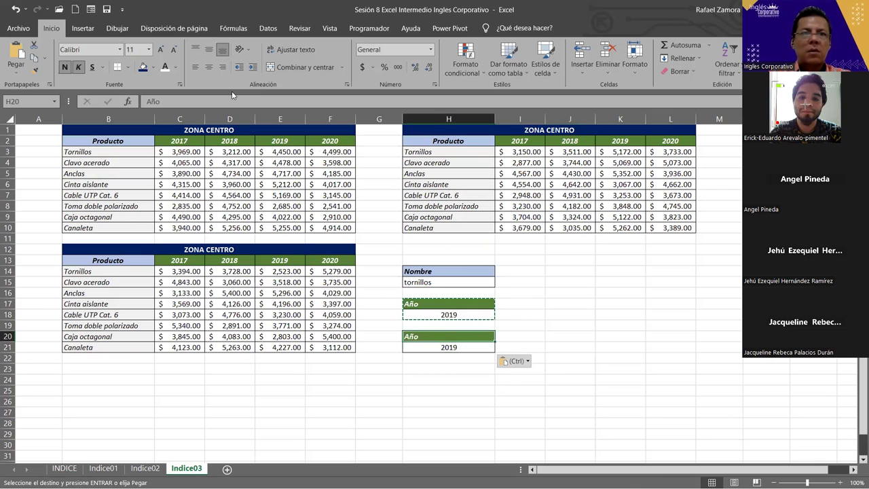
left_click(143, 66)
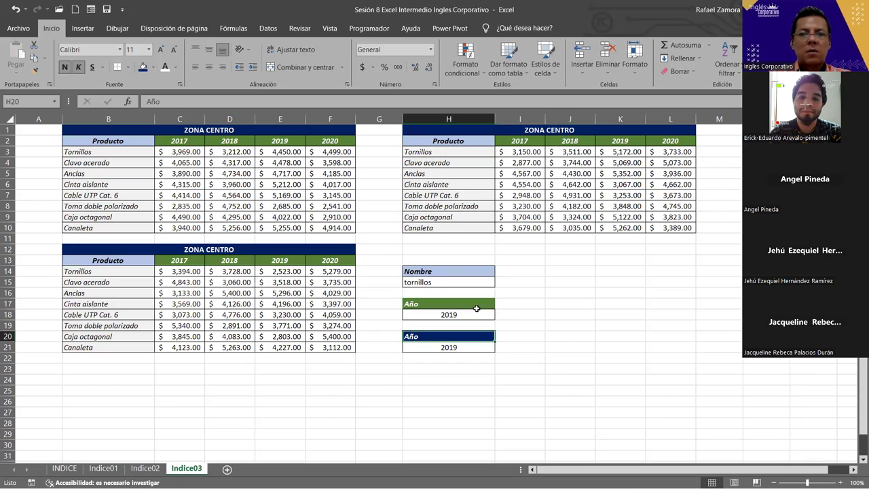
left_click_drag(454, 272, 456, 346)
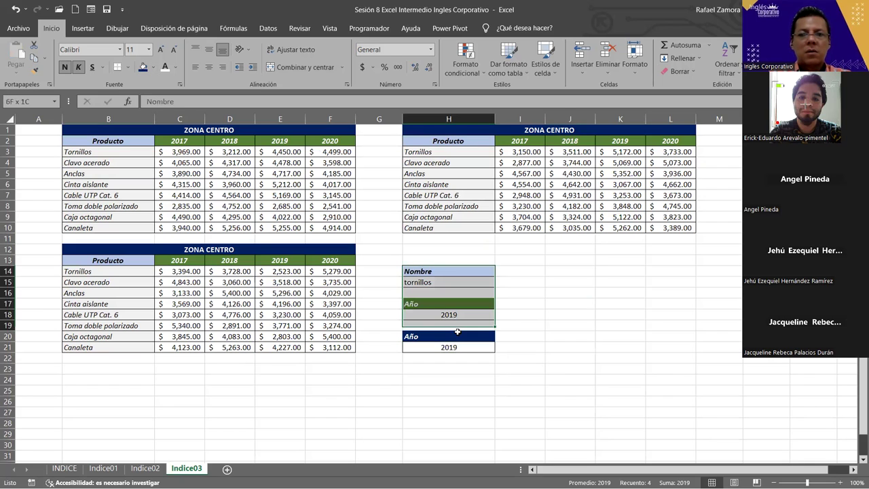
left_click(209, 66)
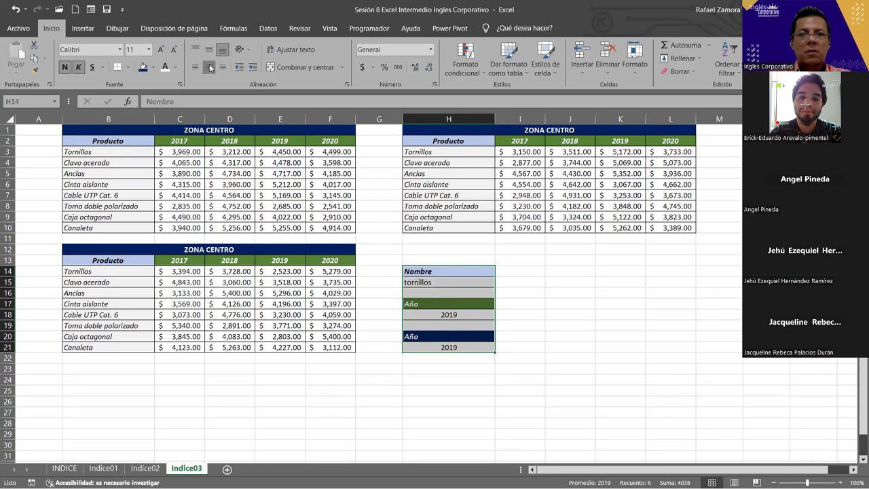
Relabel H14 as Producto and H20 as Zona, then narrow column A
left_click(460, 271)
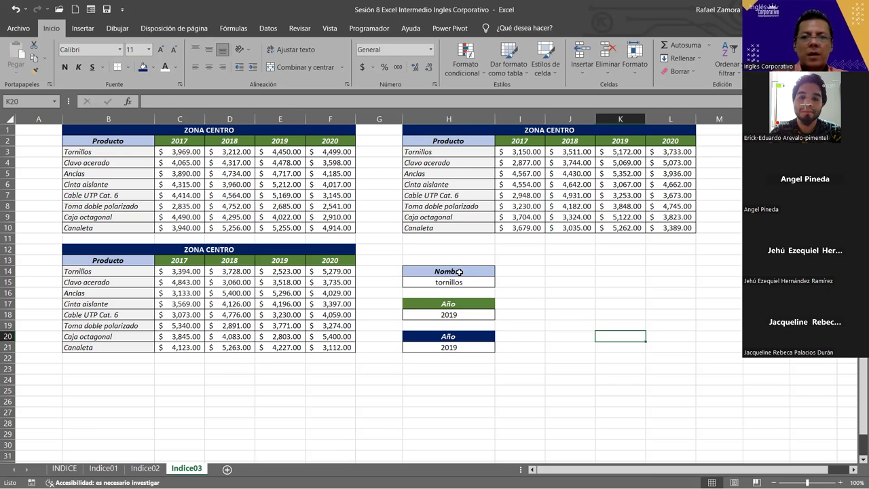
type("pROD")
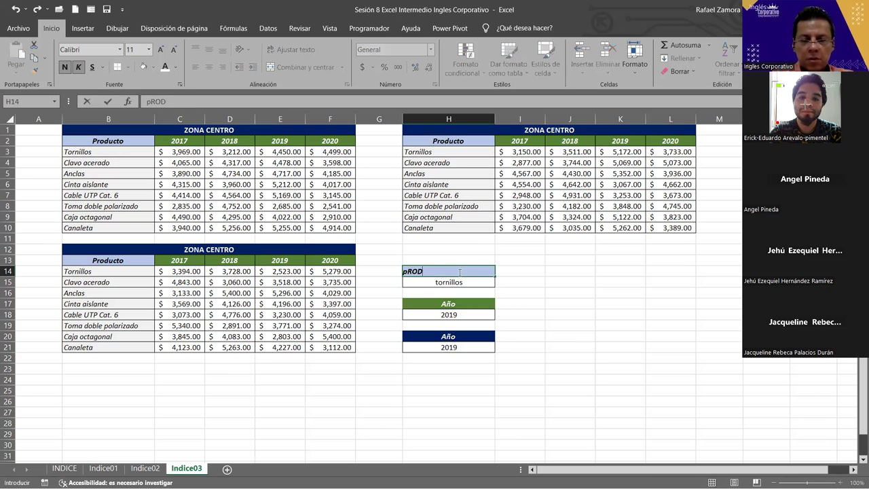
type("UCTO")
key("Return")
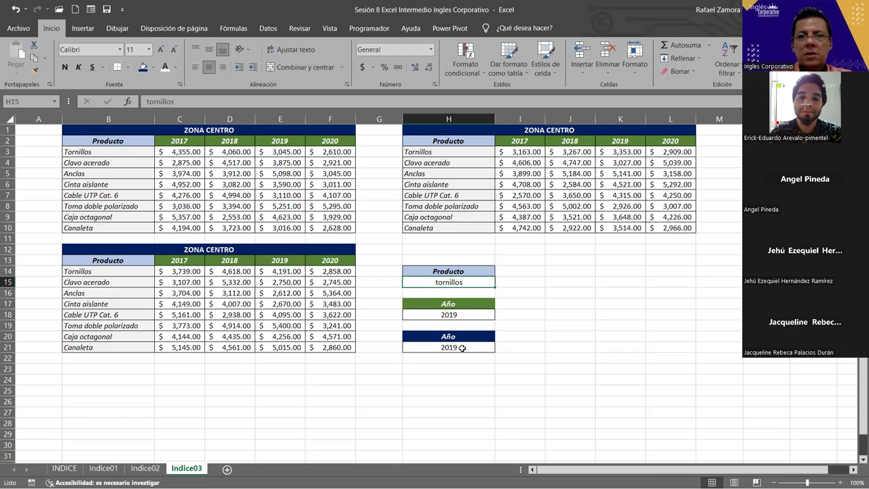
left_click(463, 335)
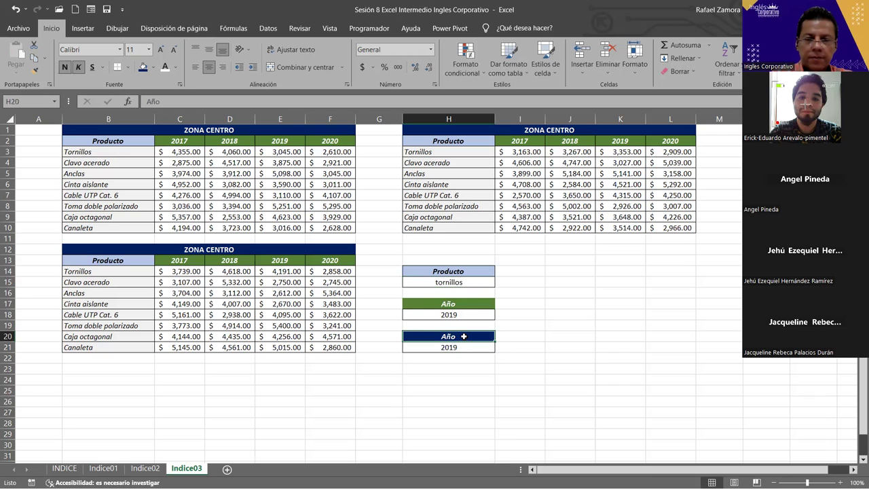
type("Z")
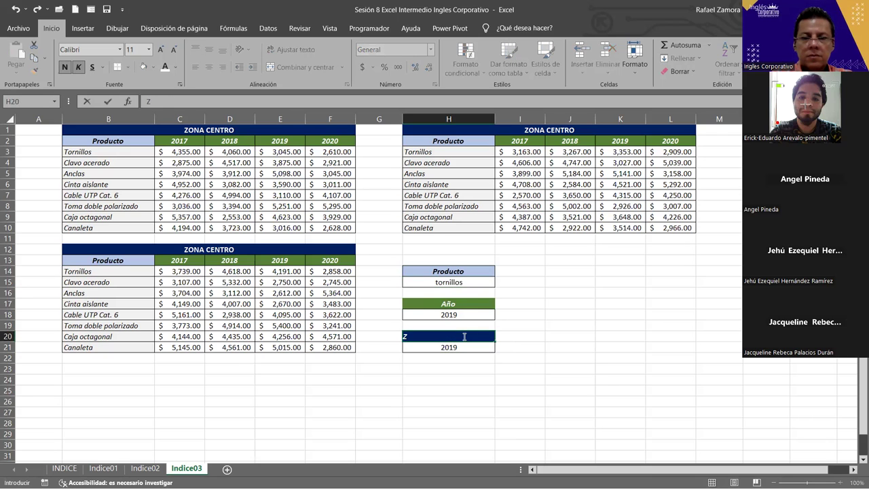
type("ona")
key("Return")
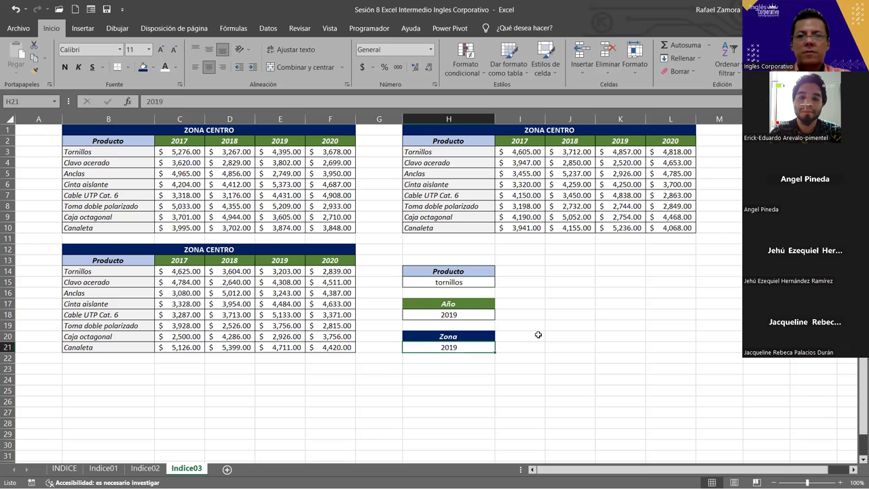
scroll(569, 344, "up", 1)
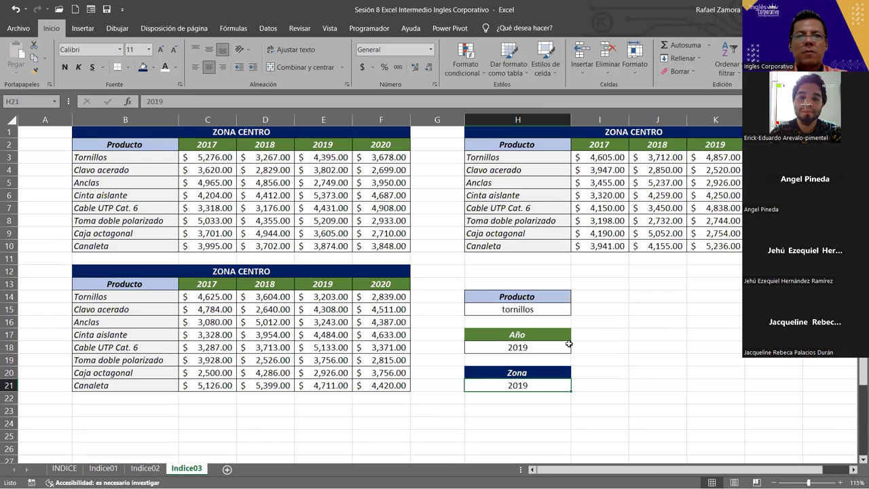
left_click_drag(73, 120, 42, 122)
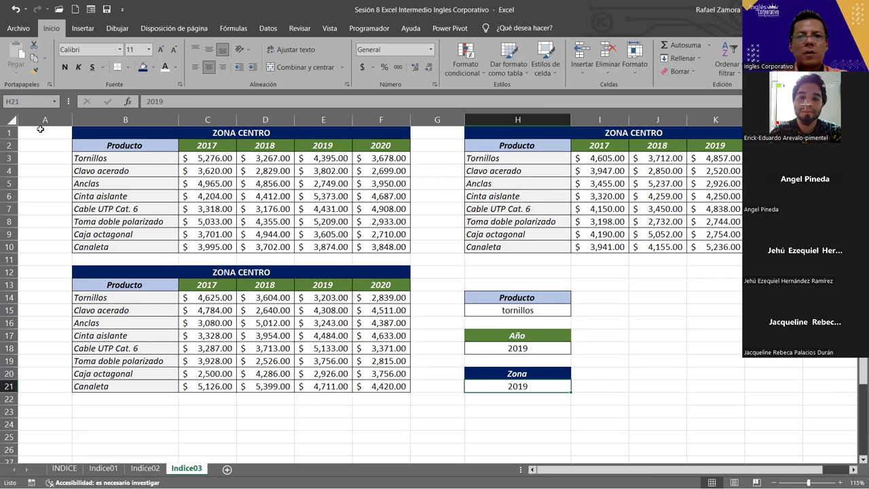
left_click(630, 344)
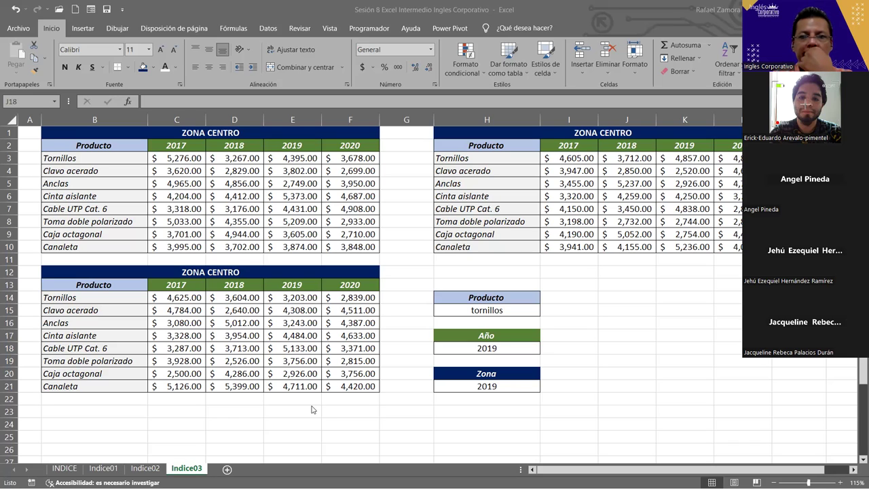
Clear the 2019 from Zona value cell H21 and retitle the top-right table ZONA ORIENTE
left_click(507, 386)
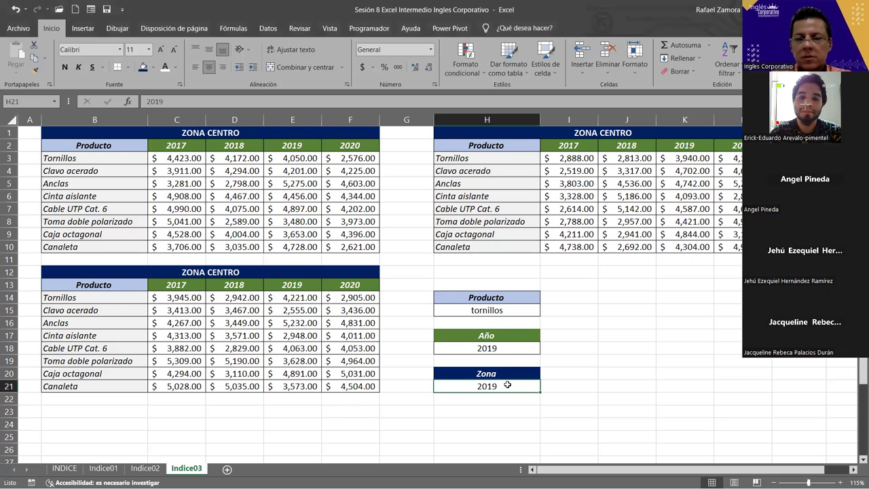
key("Delete")
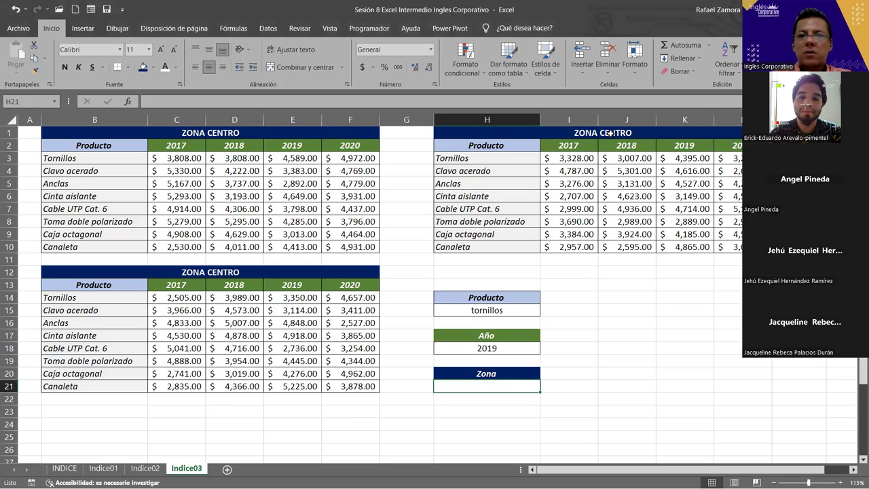
double_click(605, 133)
double_click(682, 136)
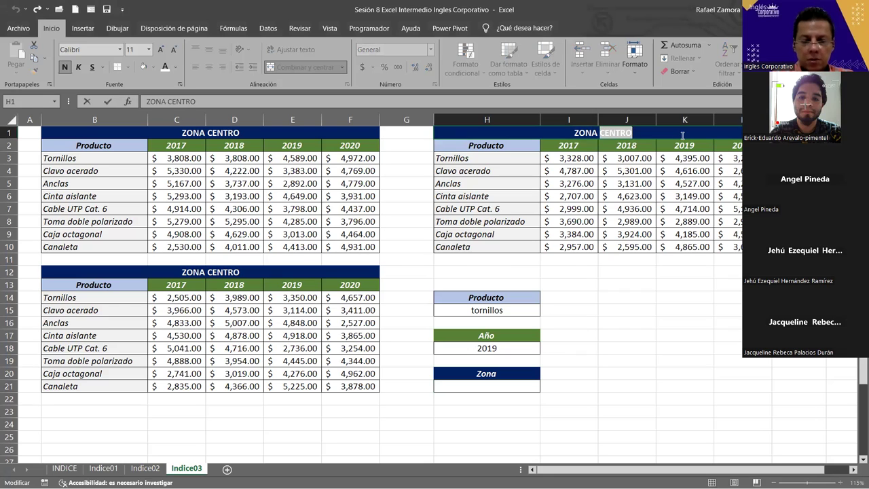
type("ORIE")
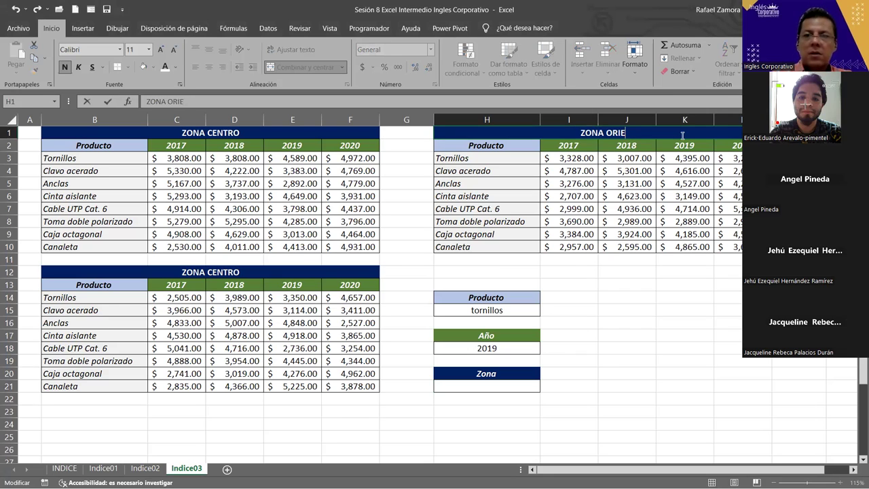
type("NTE")
Retitle the lower-left table ZONA OCCIDENTE
double_click(241, 274)
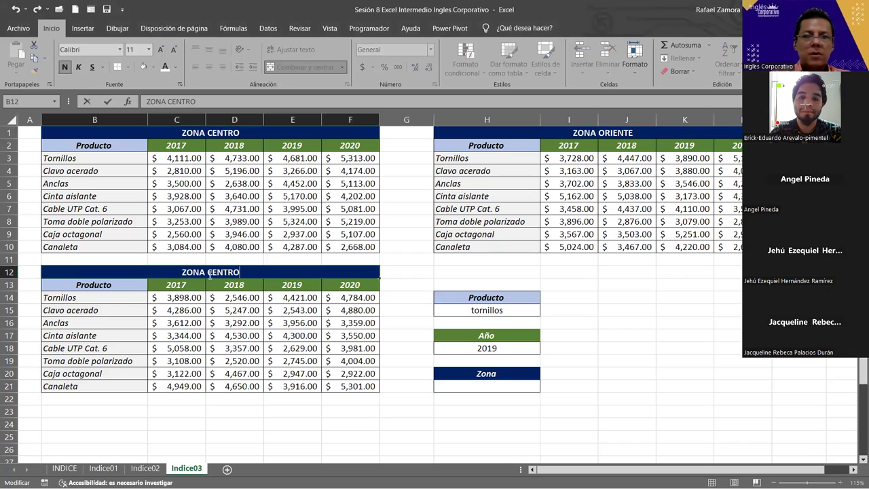
key("ctrl+shift+Left")
type("OCC")
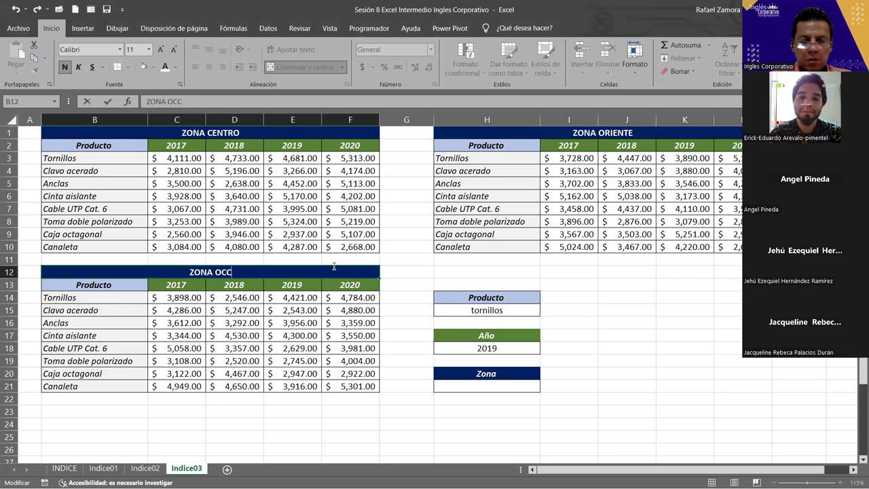
type("IDENTE")
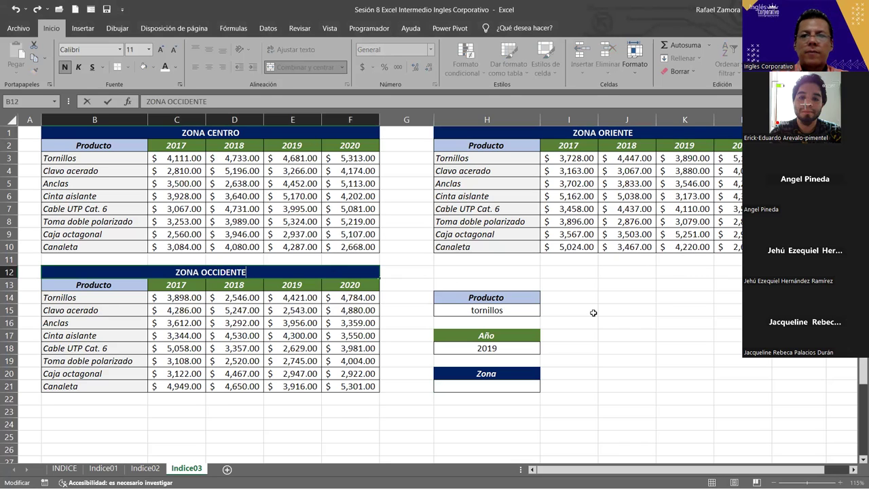
left_click(592, 313)
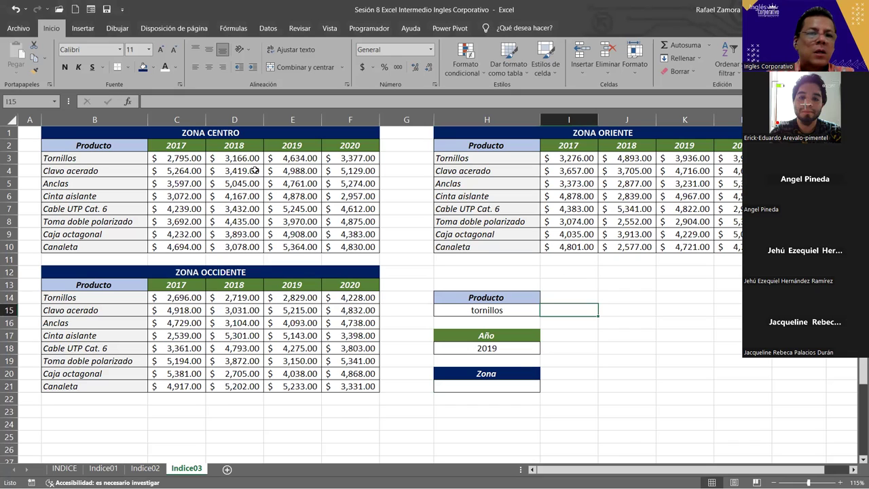
Clear the tornillos product value in H15 and the 2019 year value in H18
left_click(592, 145)
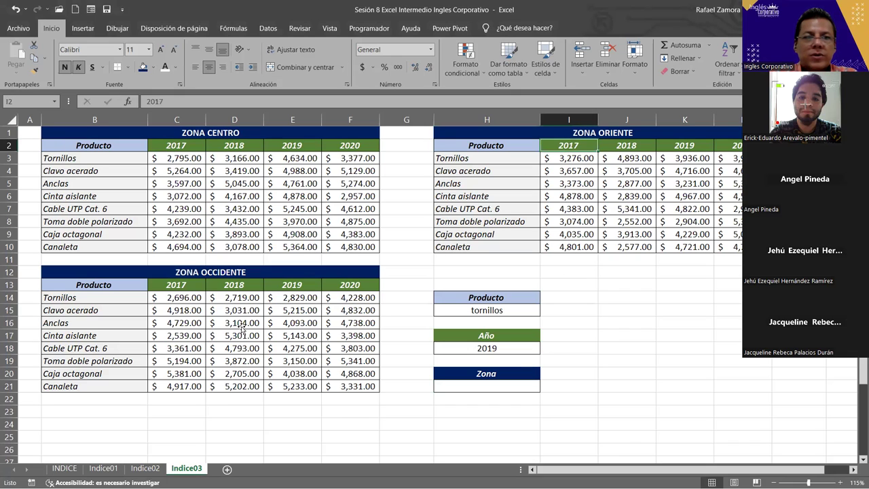
left_click(241, 326)
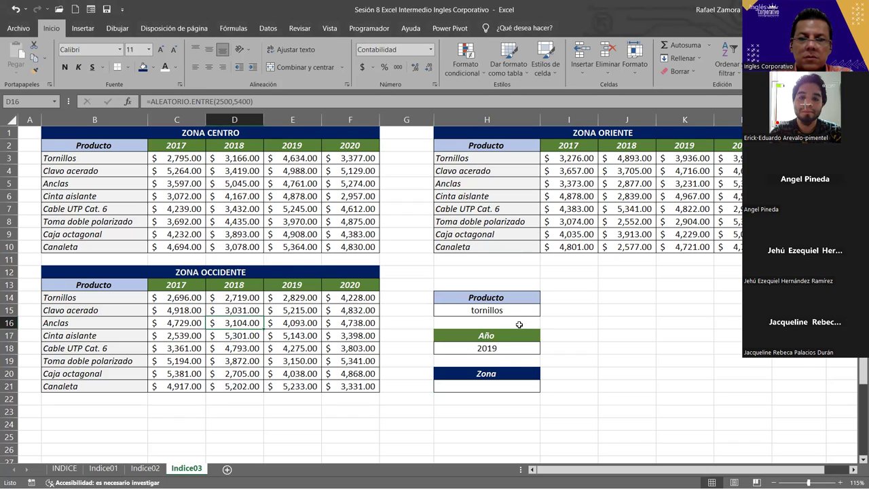
left_click(525, 316)
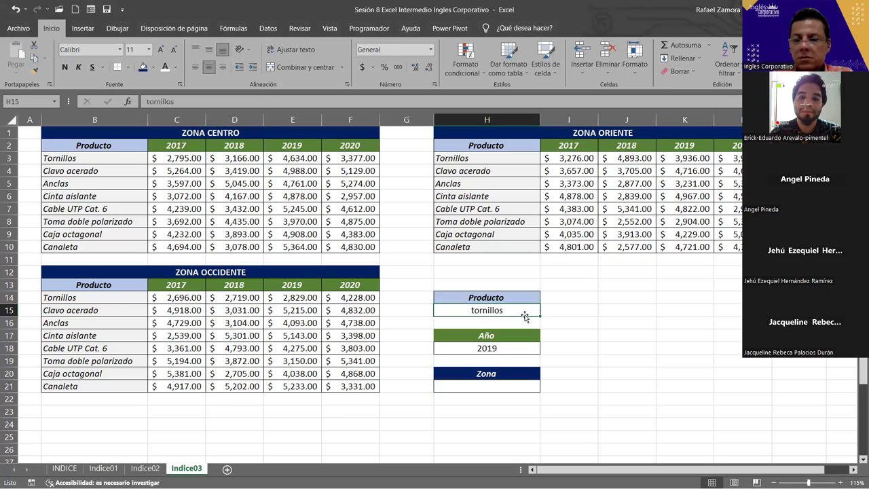
left_click(516, 347, "ctrl")
key("Delete")
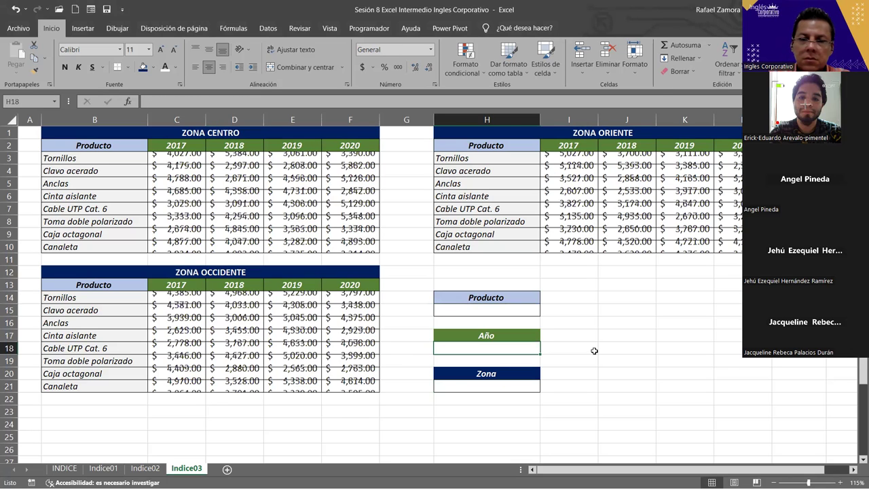
left_click(650, 332)
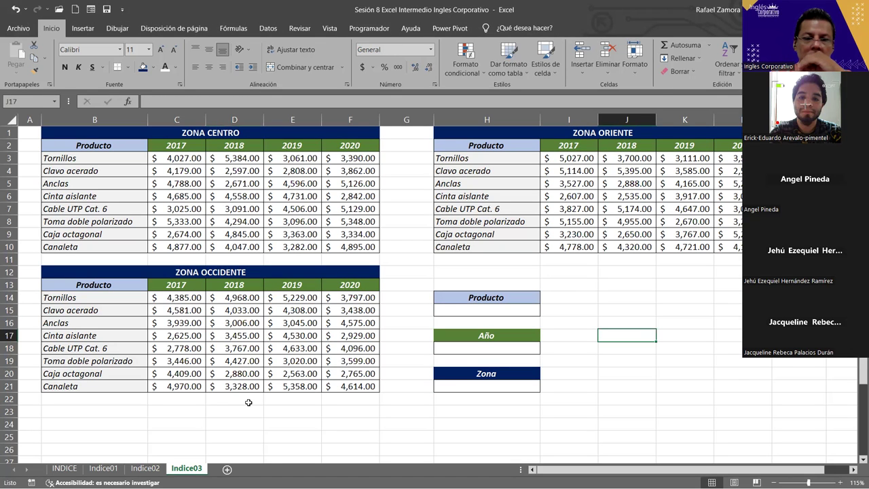
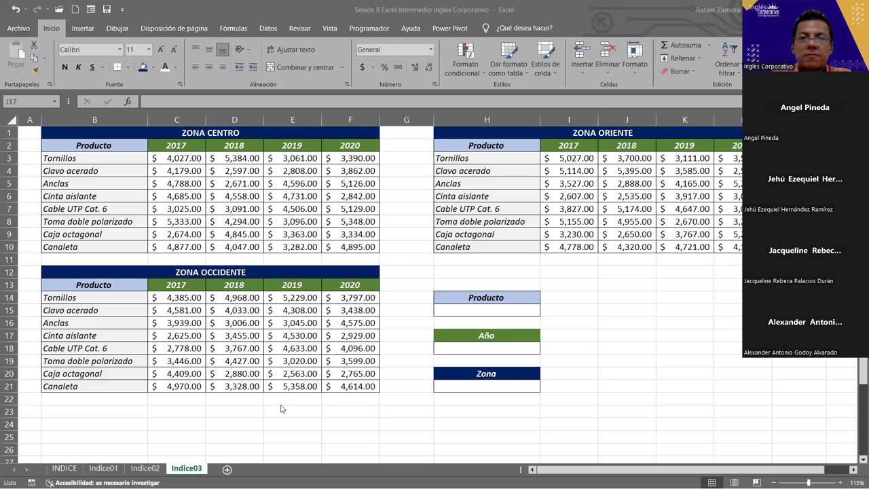
Return to the workbook and click through the empty cells near the result area (K14, I14, I15, J17)
left_click(616, 323)
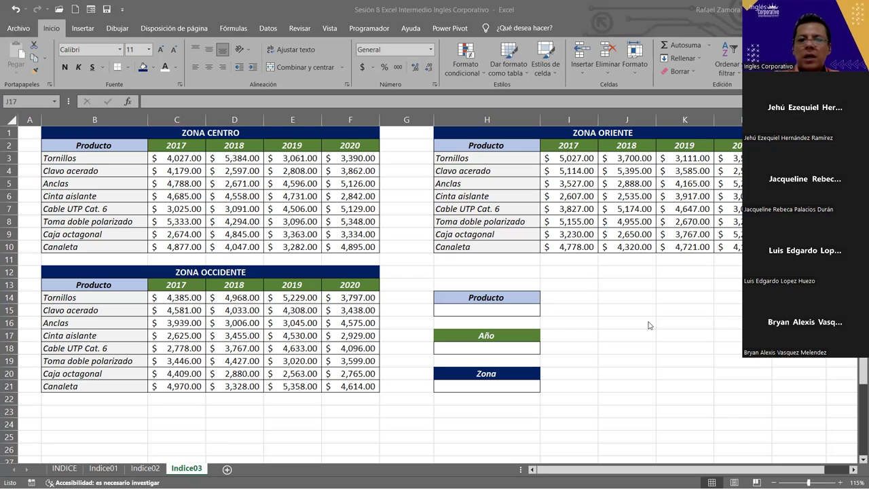
key("alt+Tab")
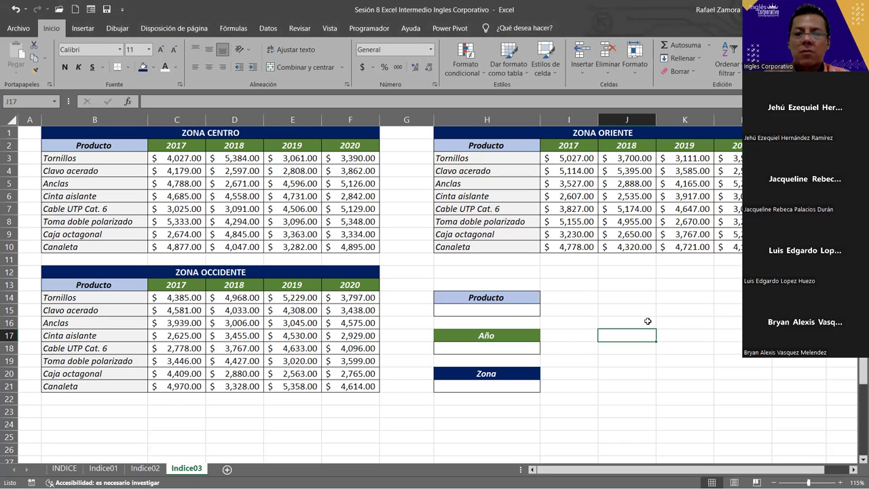
left_click(657, 294)
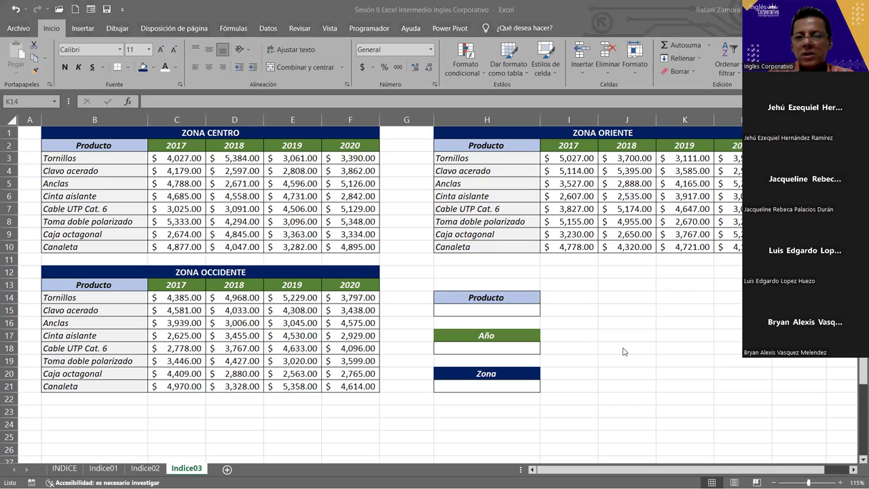
left_click(581, 301)
key("Down")
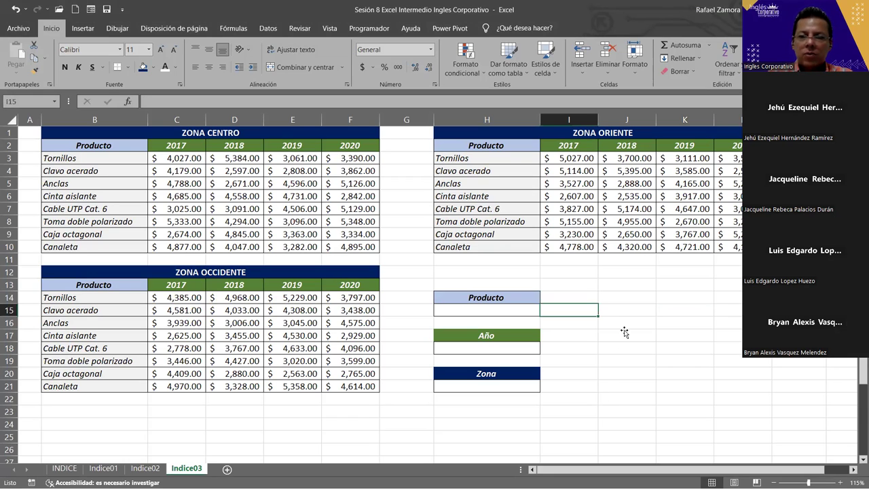
left_click(625, 332)
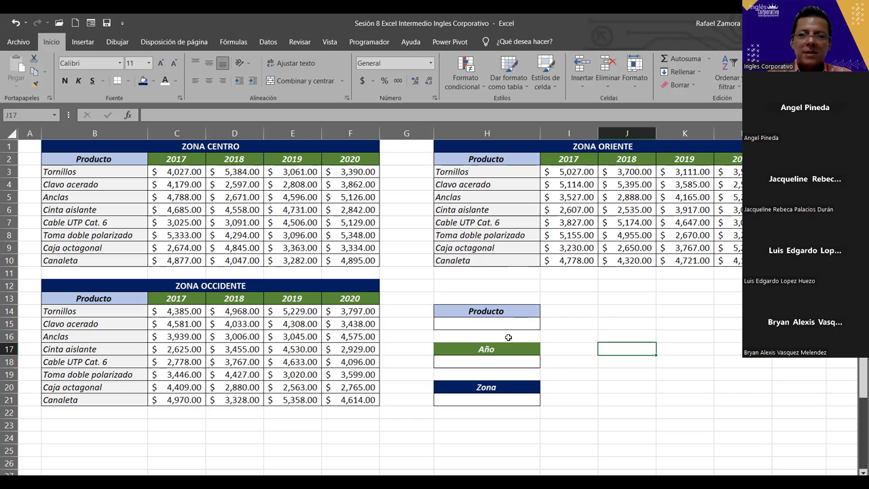
Try an =INDICE( formula in H12, then cancel it
left_click(512, 287)
type("=")
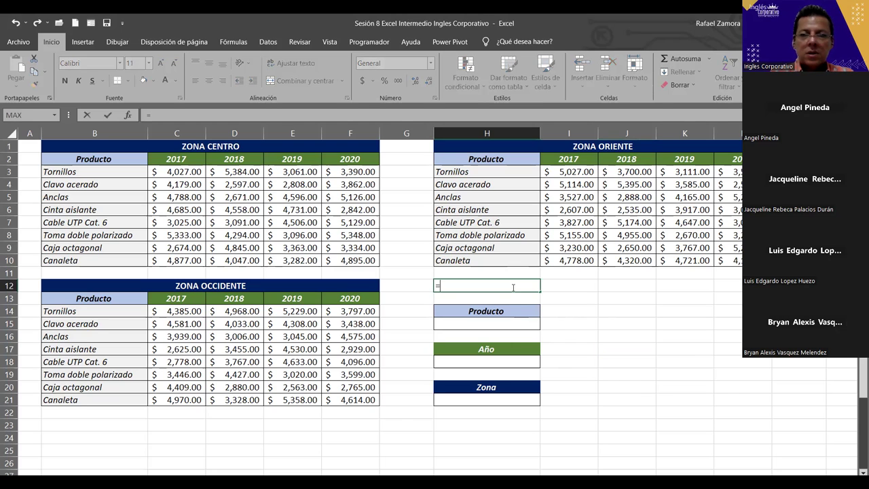
type("INDICE(")
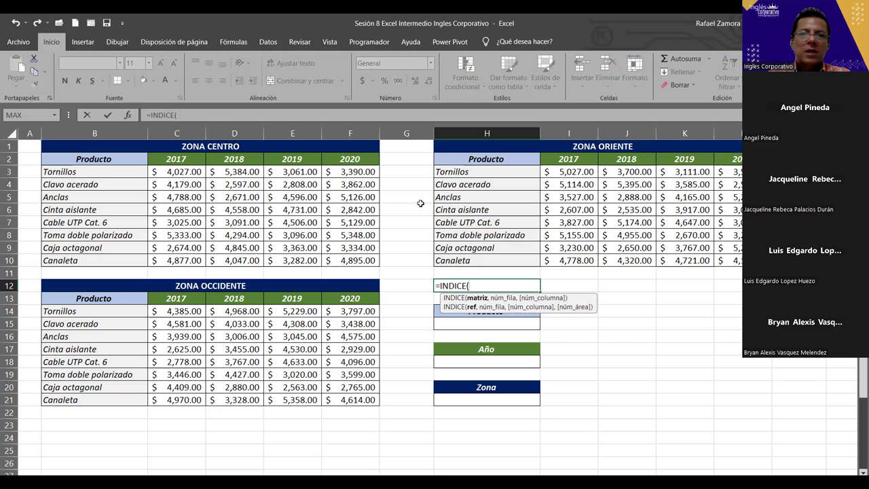
key("Escape")
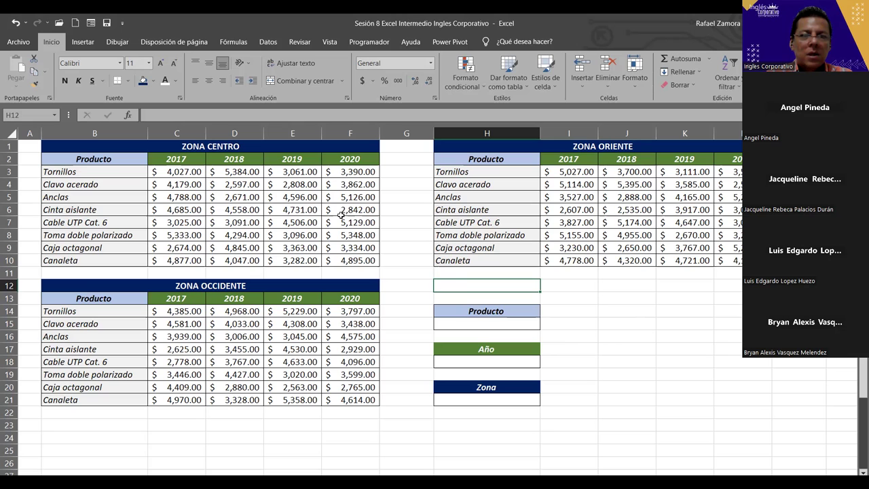
Inspect the zone tables: Zona Centro values, year headers and product names, plus all three table titles
left_click_drag(178, 172, 369, 254)
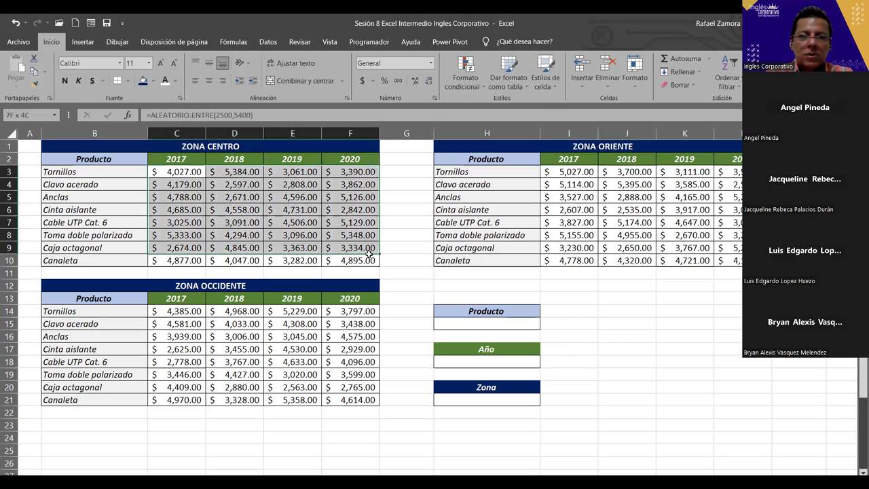
left_click_drag(589, 174, 668, 236)
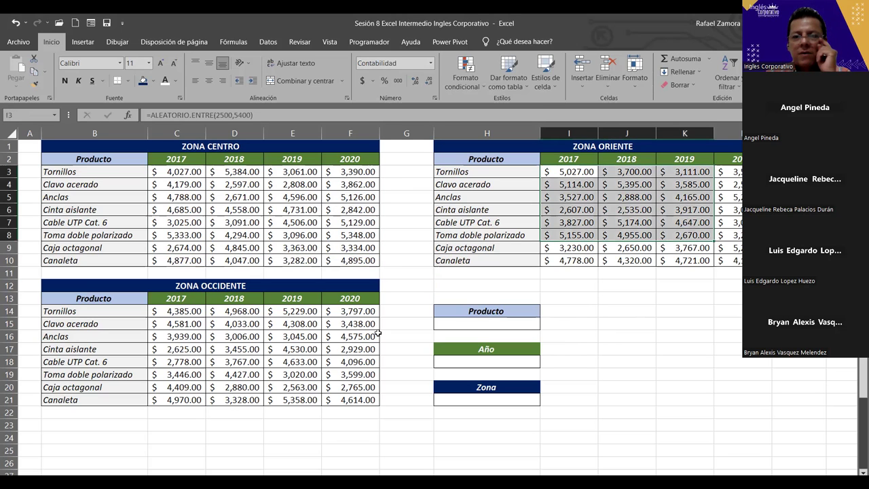
left_click(271, 372)
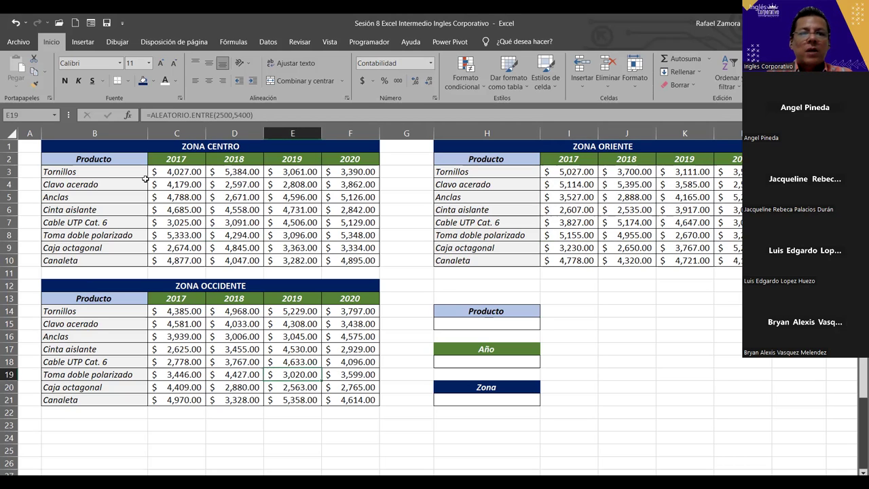
left_click_drag(109, 161, 388, 171)
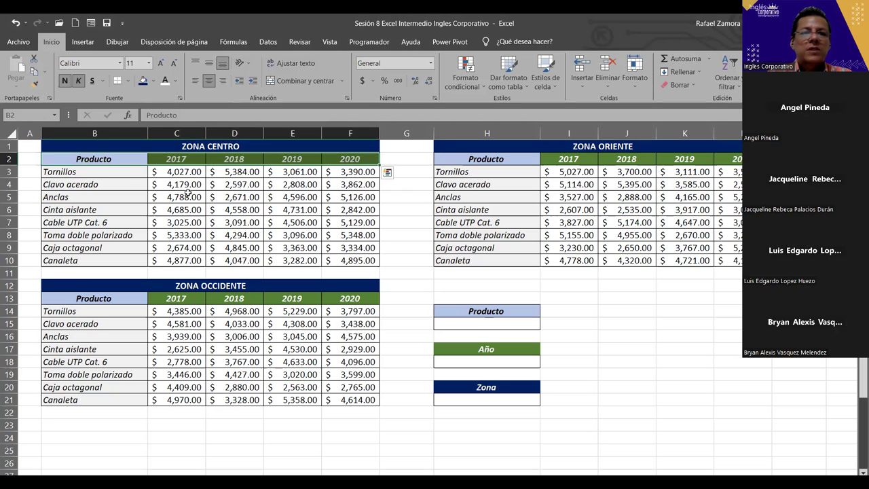
left_click_drag(126, 172, 113, 260)
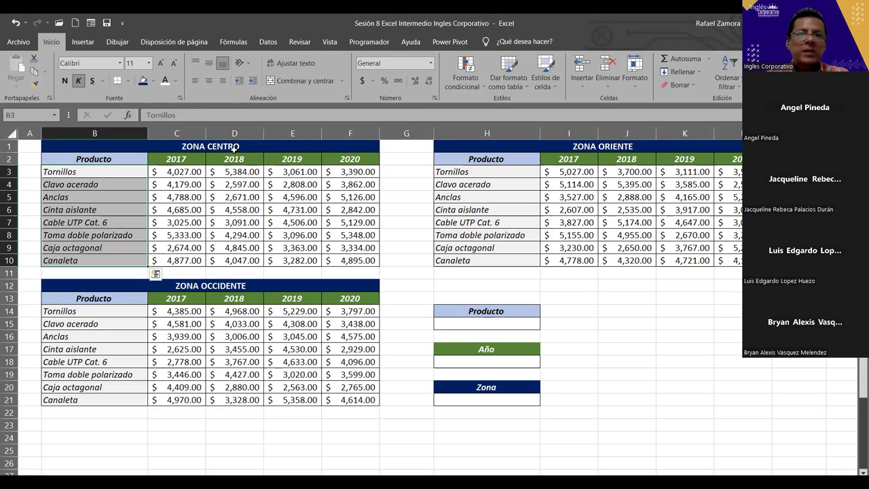
left_click(294, 146)
left_click(551, 143)
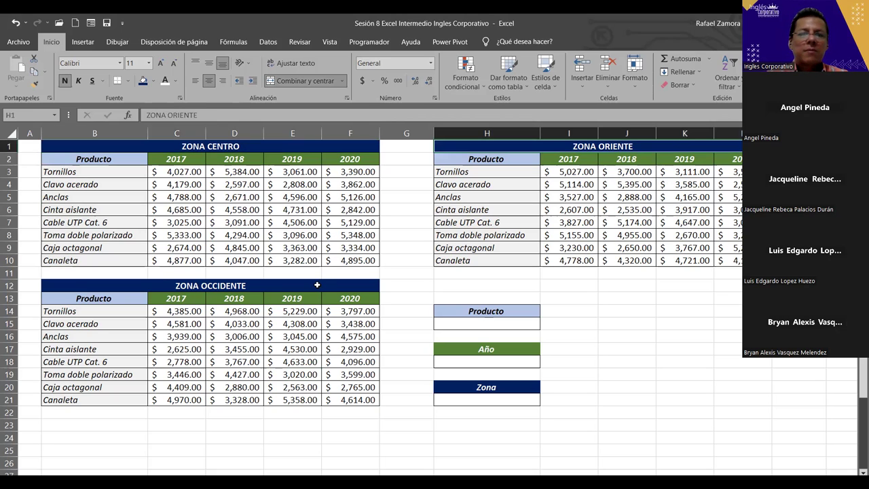
left_click(316, 285)
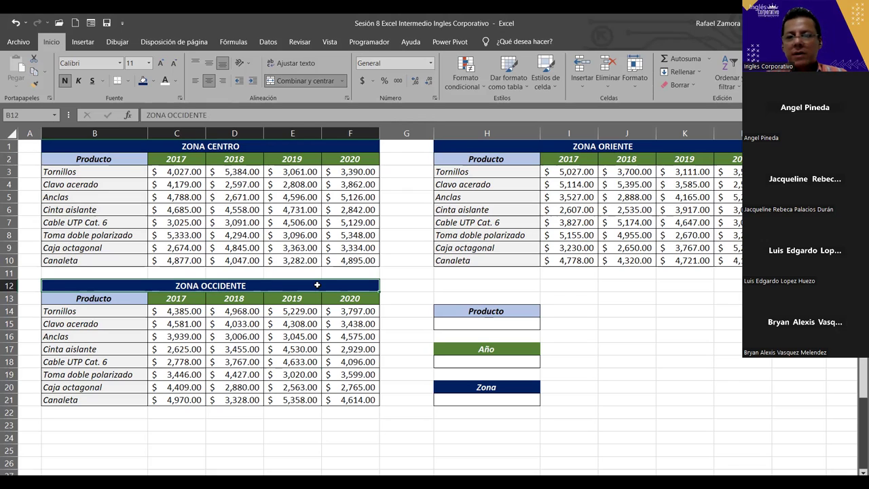
Check the Producto, Año and Zona input cells, then select H15 with the Datos commands shown
left_click(486, 323)
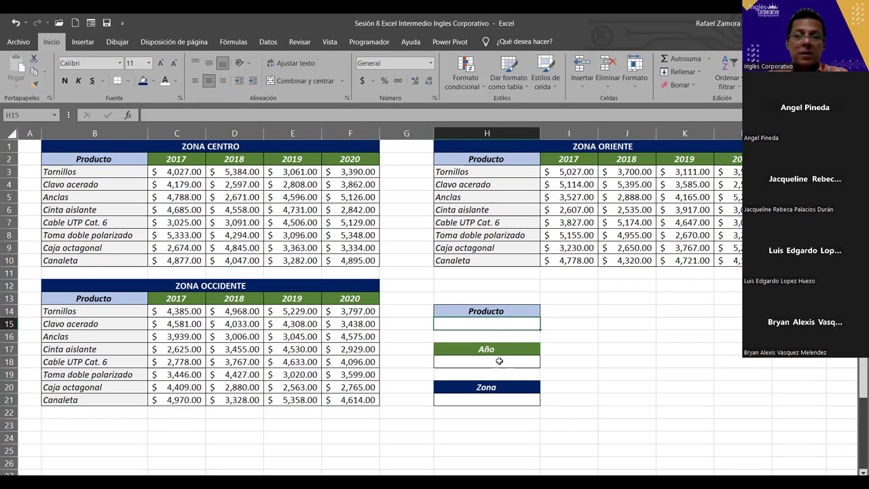
left_click(497, 359)
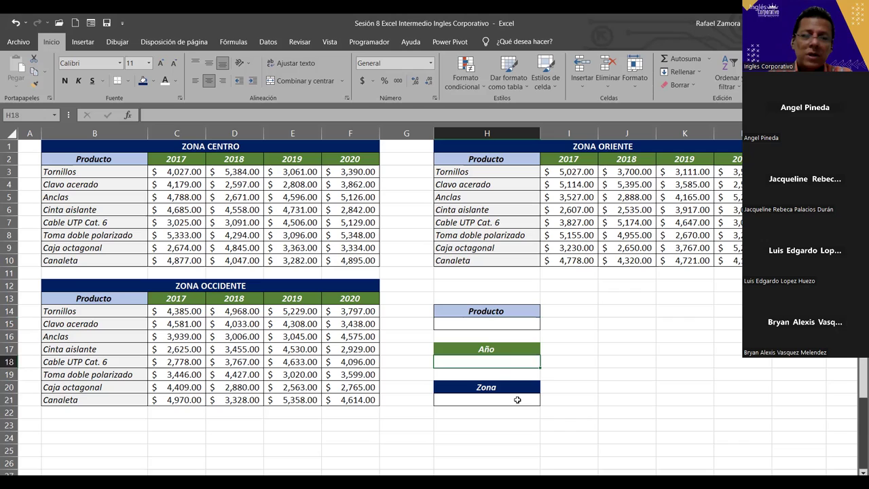
left_click(517, 400)
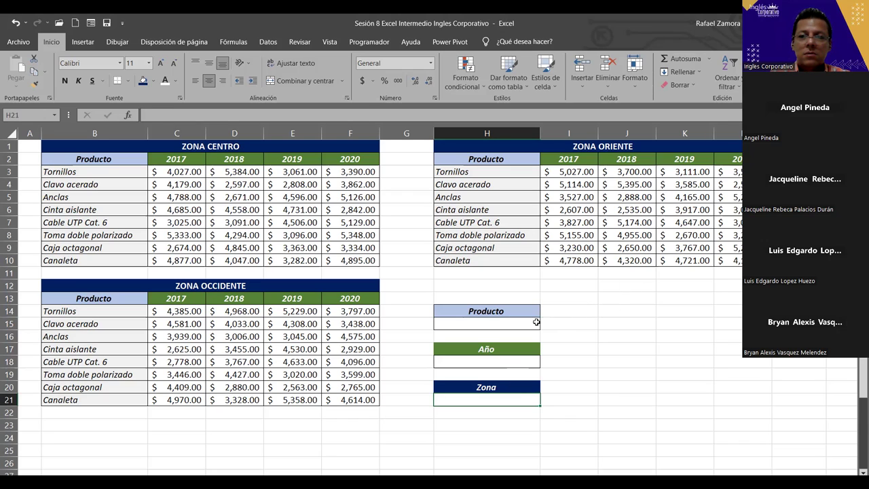
left_click(536, 324)
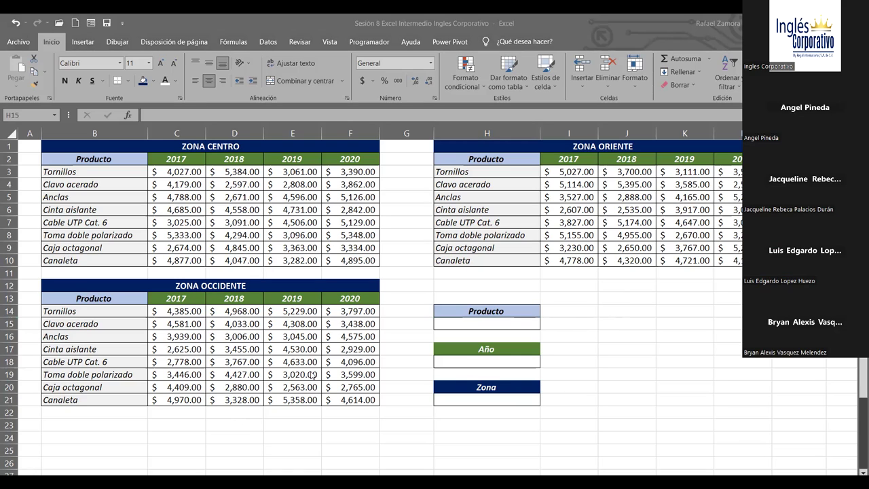
left_click(506, 324)
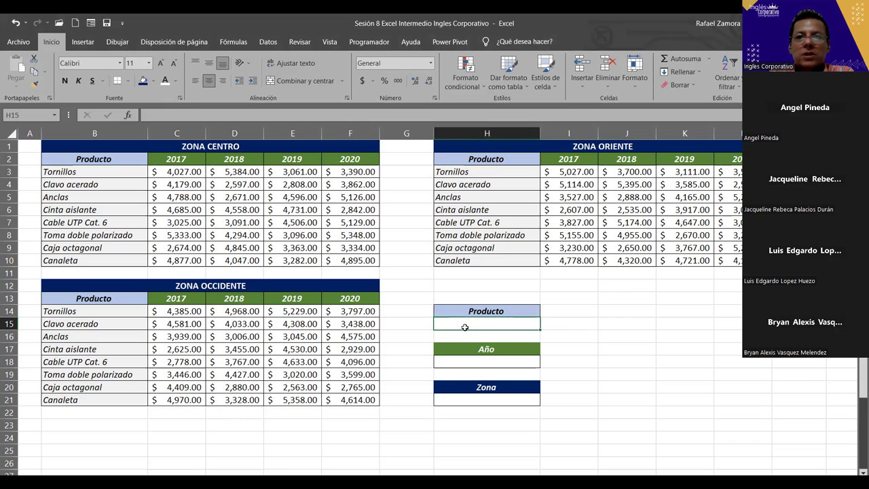
left_click(267, 42)
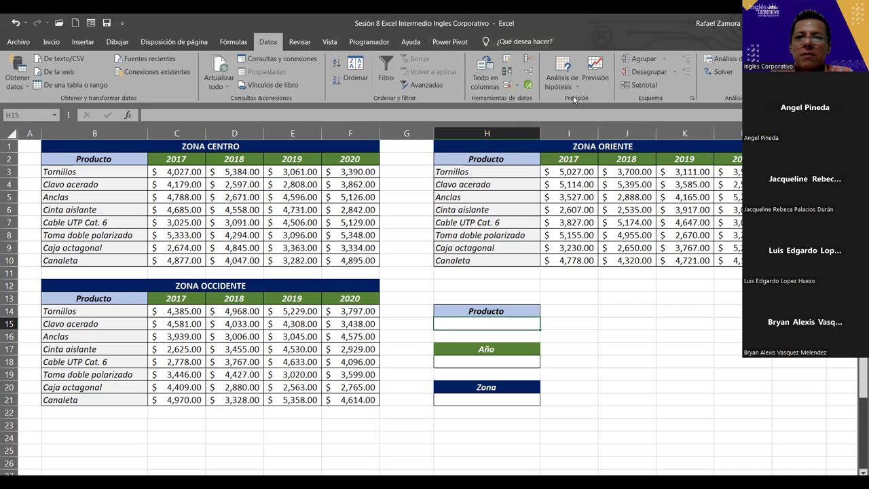
Open Data Validation for H15 and review its criteria, input message and error alert settings
left_click(506, 87)
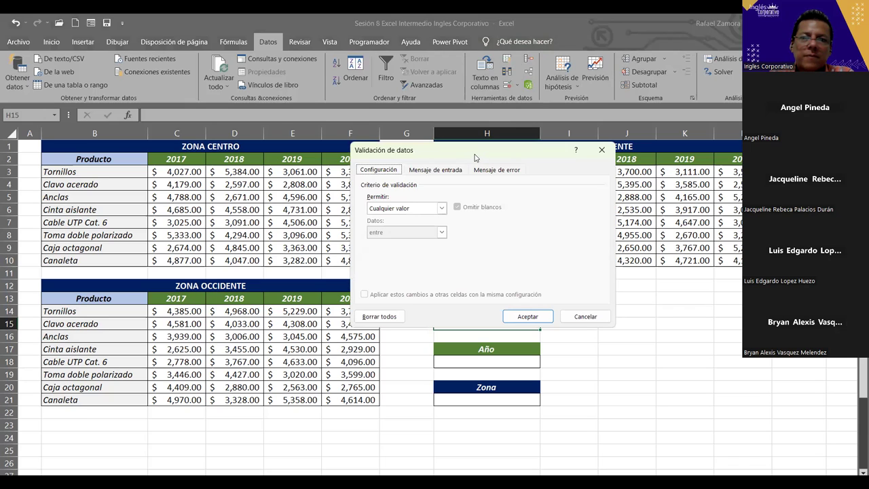
left_click_drag(475, 157, 508, 94)
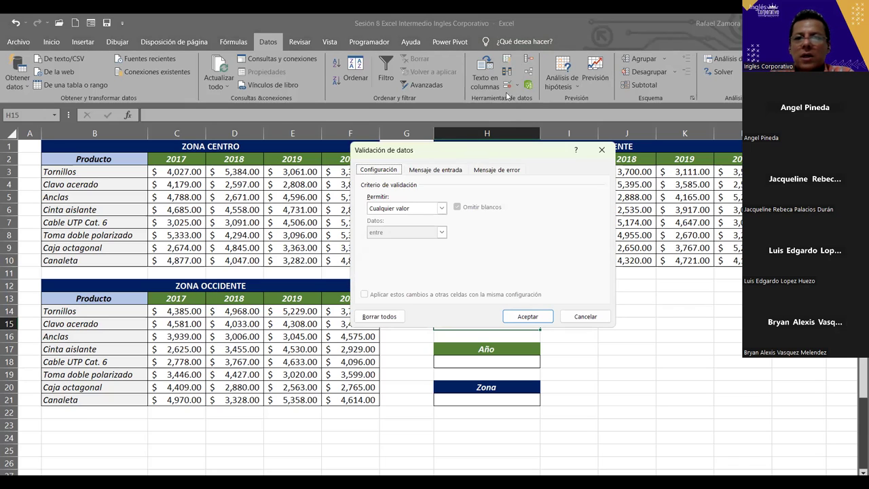
left_click(469, 107)
left_click(519, 109)
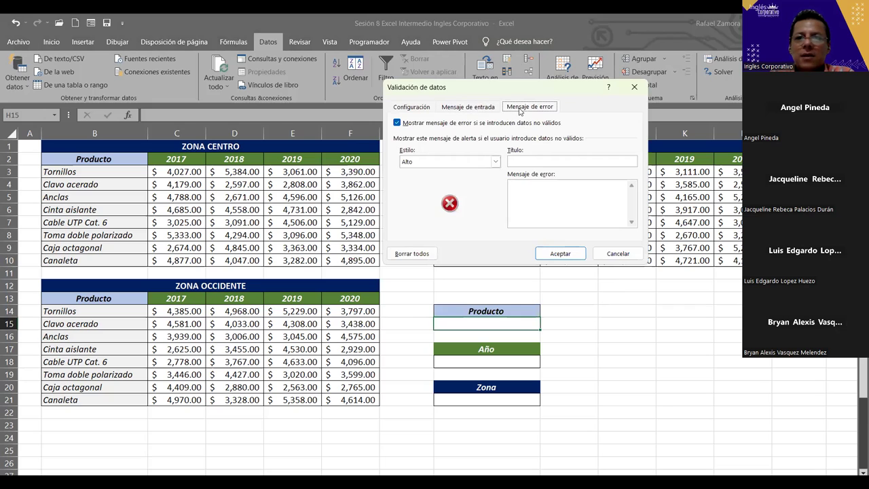
left_click(407, 108)
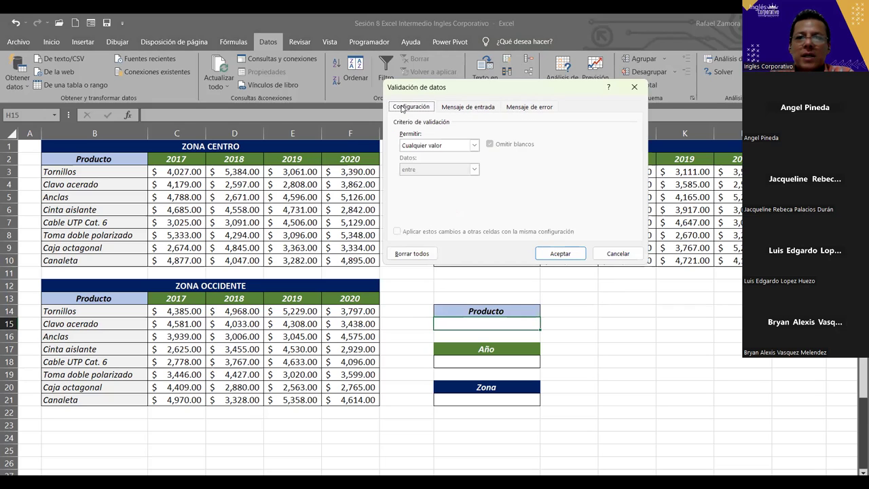
left_click(470, 107)
left_click(531, 107)
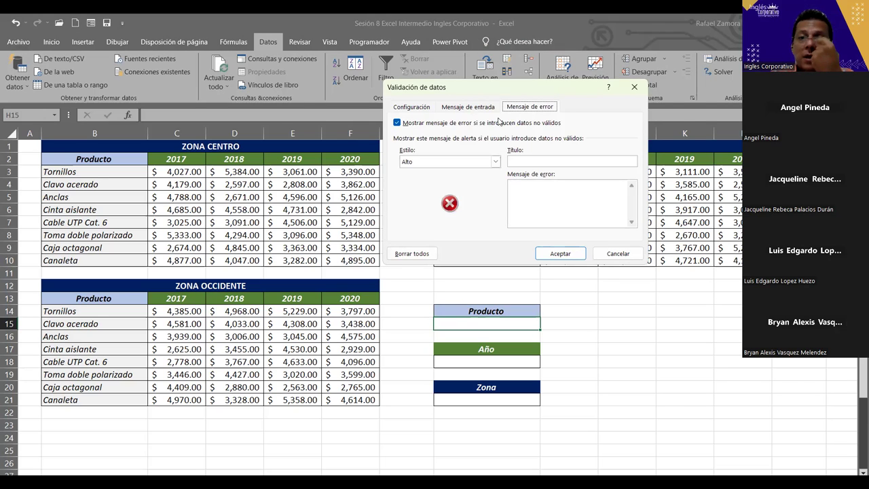
left_click(422, 108)
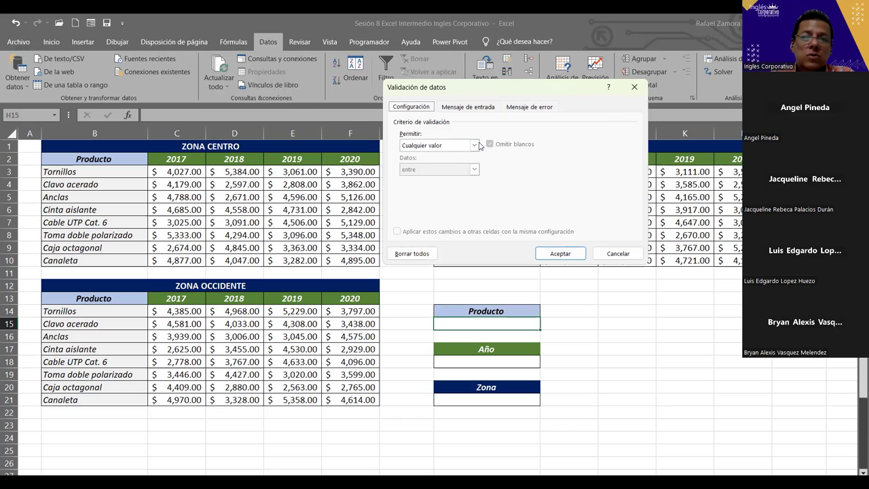
left_click(465, 146)
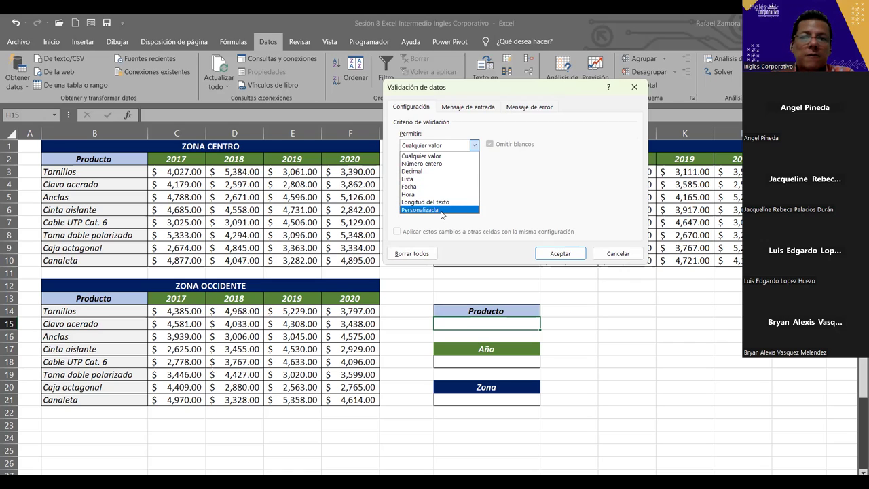
left_click(521, 108)
left_click(472, 107)
left_click(513, 107)
left_click(490, 108)
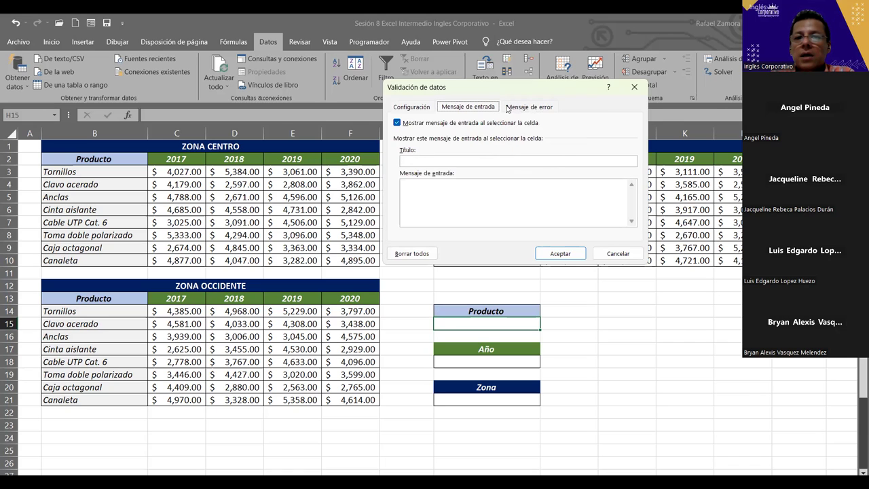
left_click(509, 107)
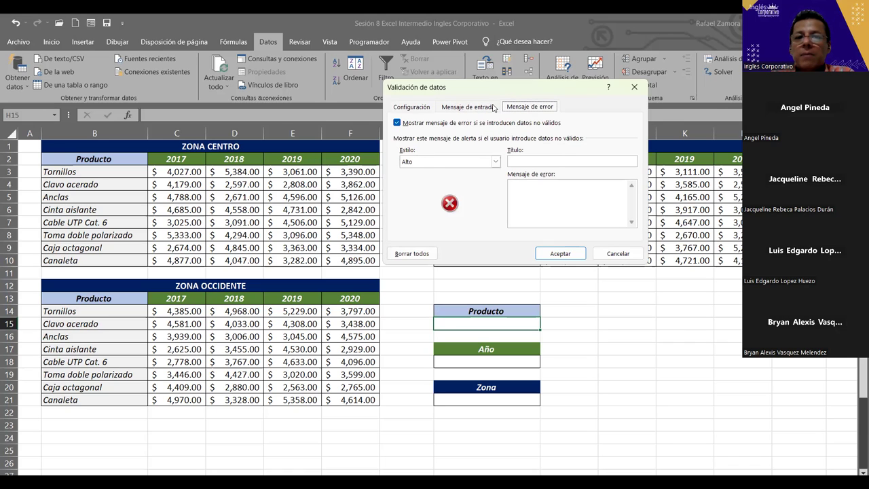
left_click(492, 108)
left_click(421, 108)
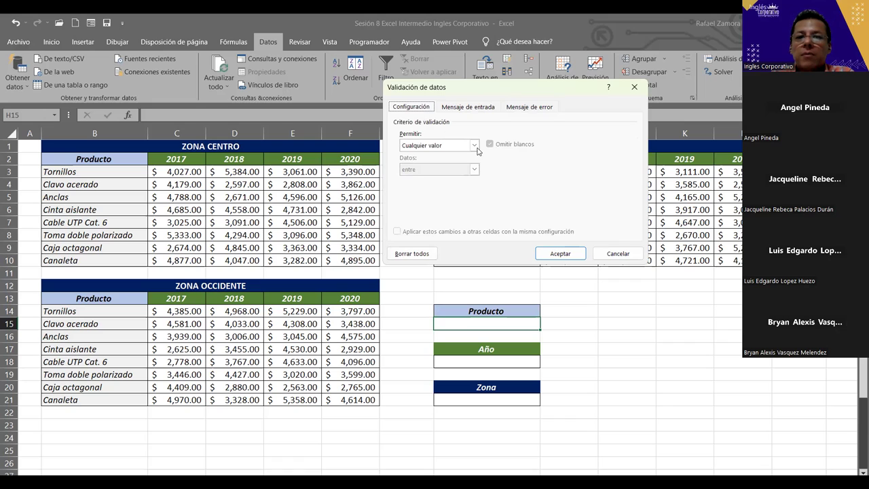
left_click(474, 145)
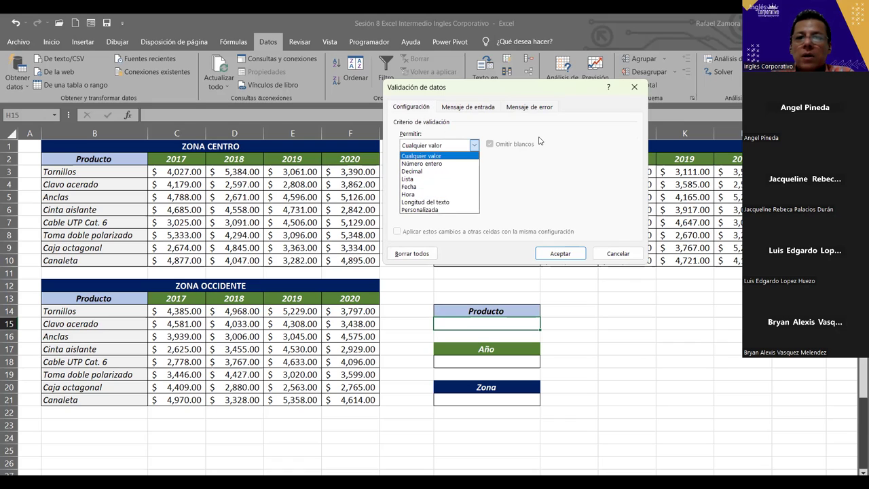
left_click(492, 110)
left_click(473, 109)
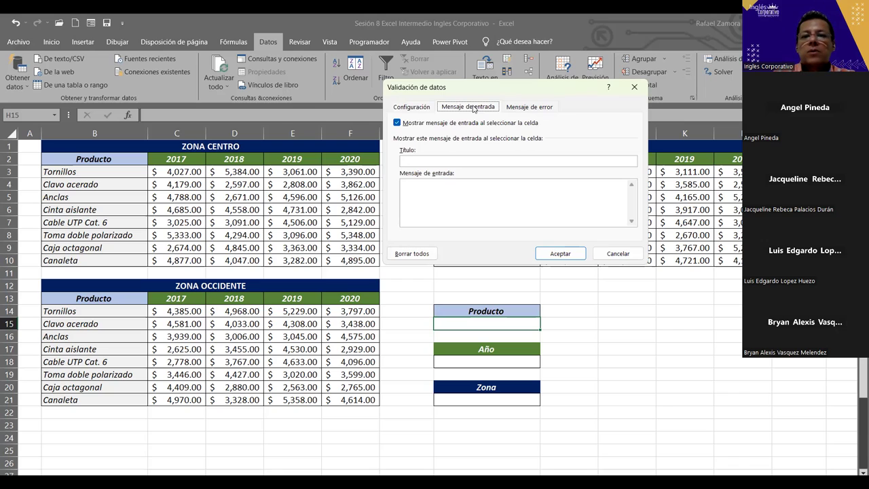
left_click(504, 191)
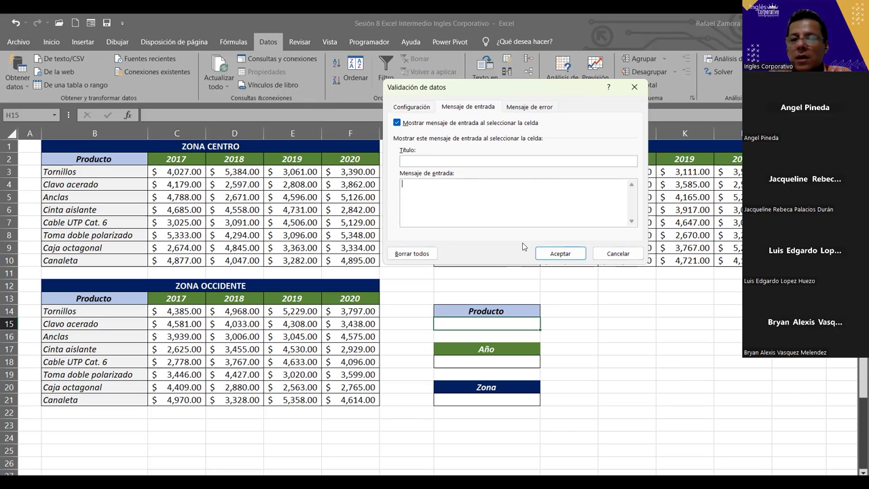
left_click(408, 109)
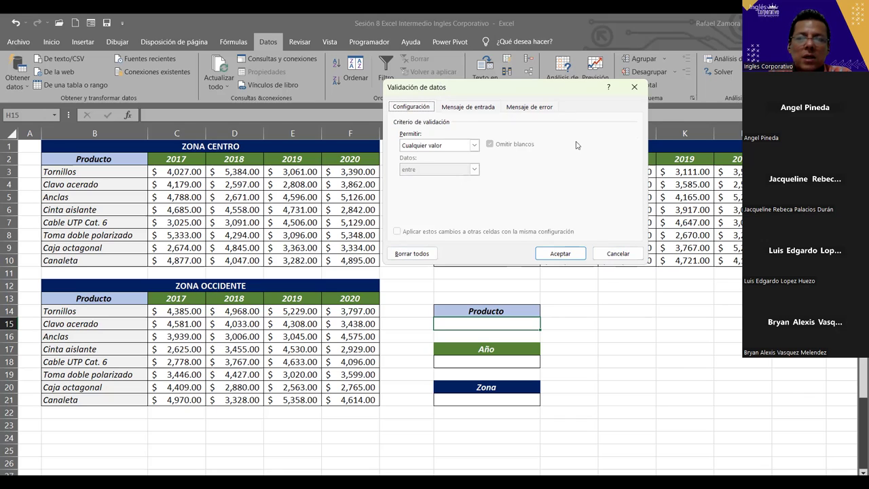
Allow a List sourced from the product names $B$3:$B$10 and confirm
left_click(449, 146)
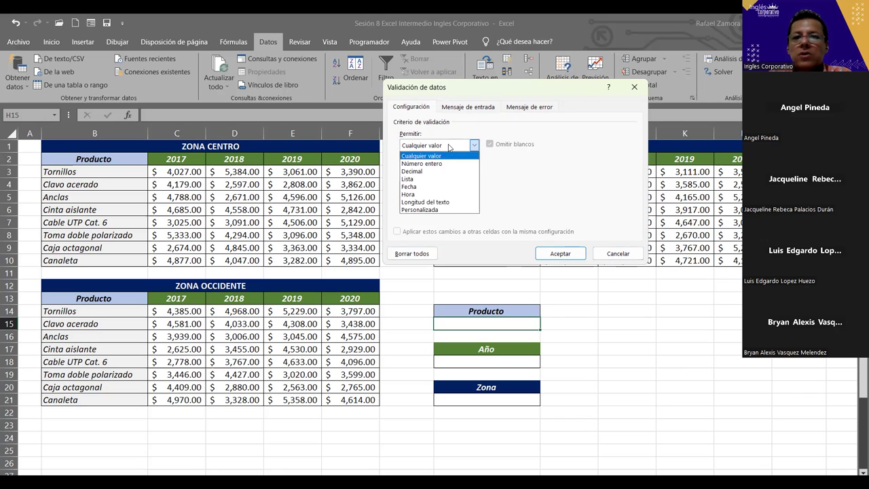
left_click(408, 179)
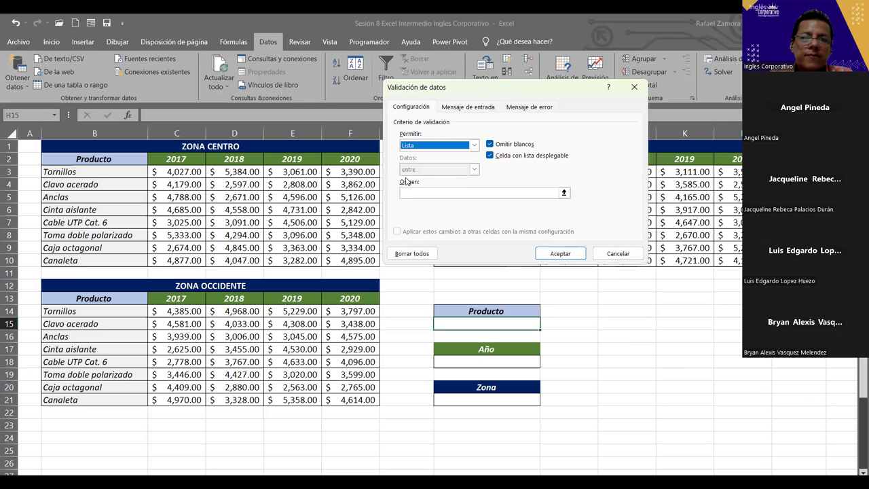
left_click(489, 193)
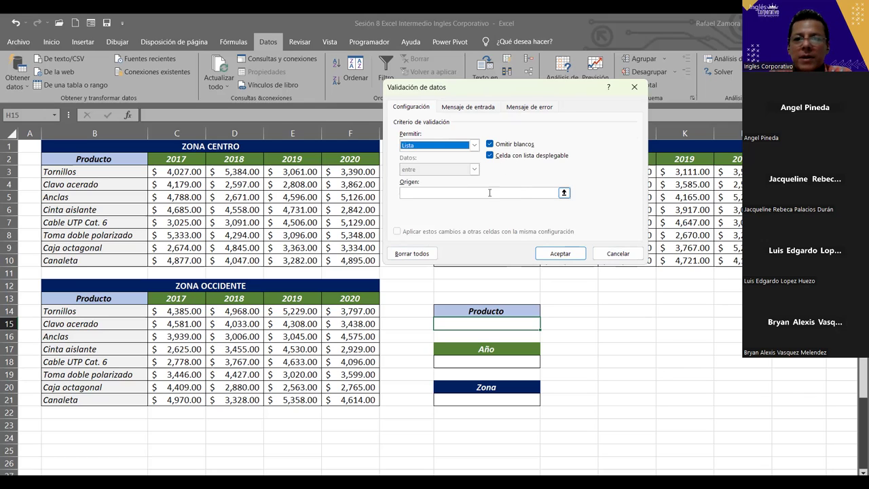
left_click(425, 192)
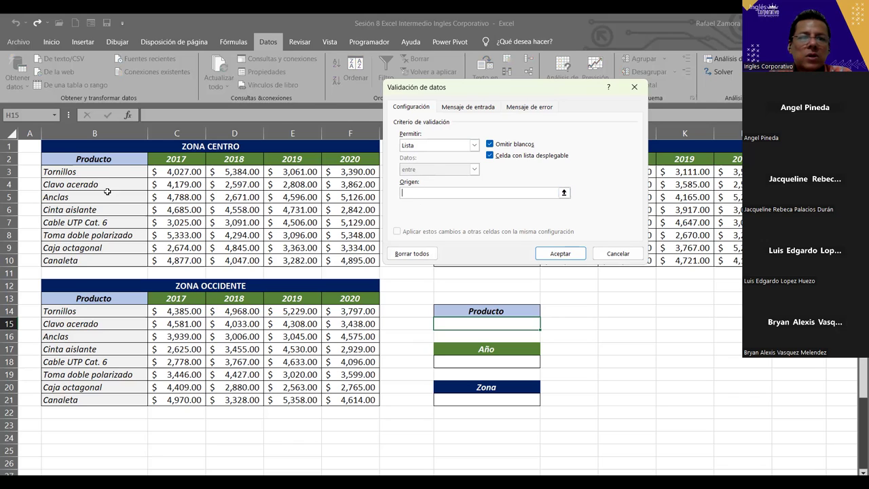
left_click_drag(107, 171, 116, 258)
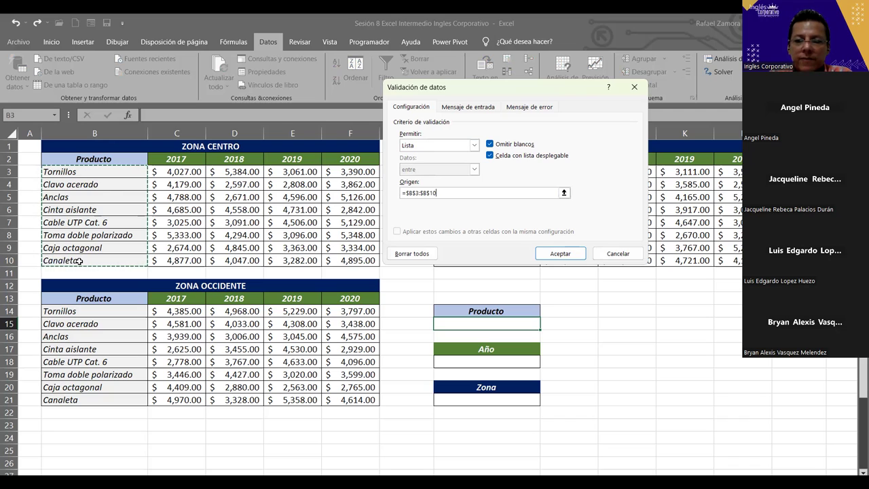
left_click(563, 252)
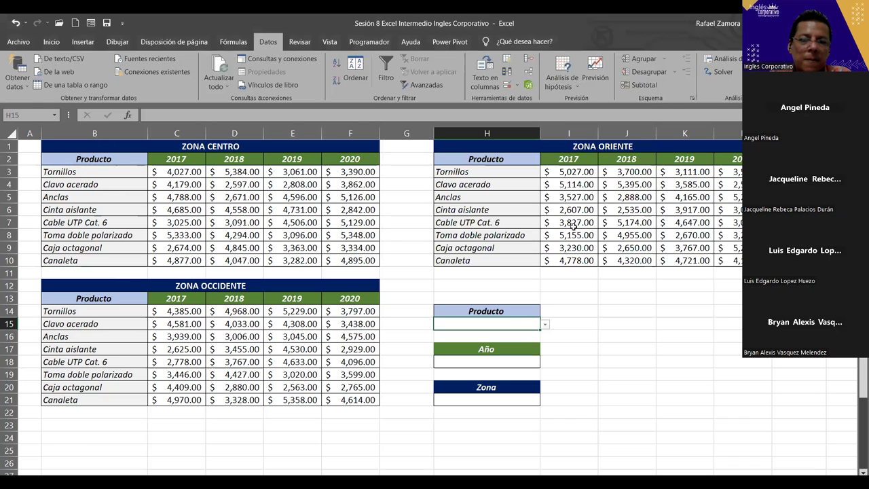
Try Cable UTP Cat. 6 and Toma doble polarizado in H15's drop-down, settling on Clavo acerado
left_click(545, 326)
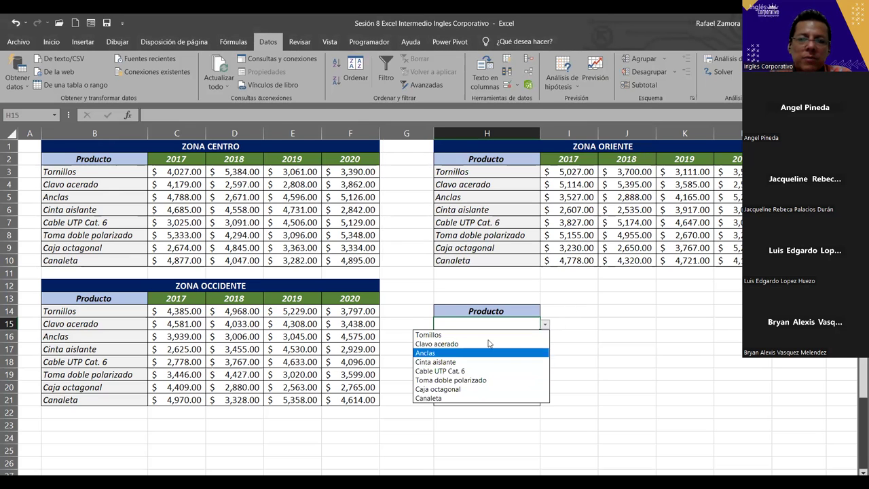
left_click(486, 371)
left_click(544, 324)
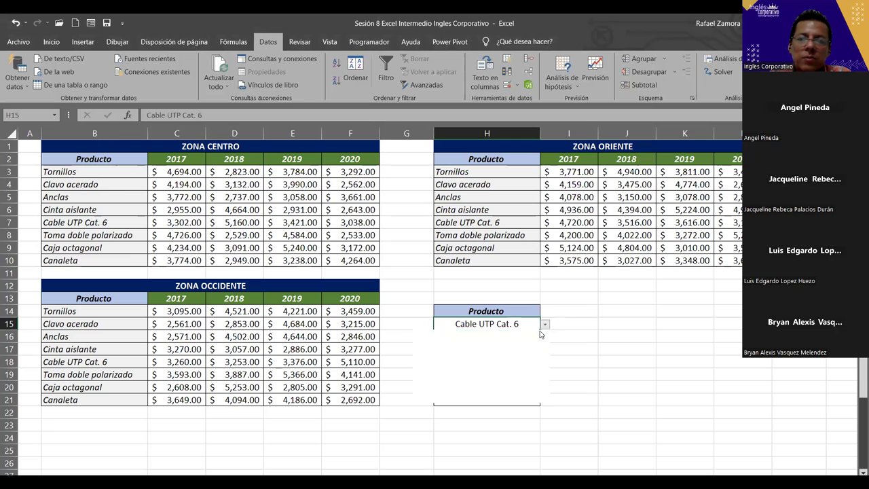
left_click(479, 378)
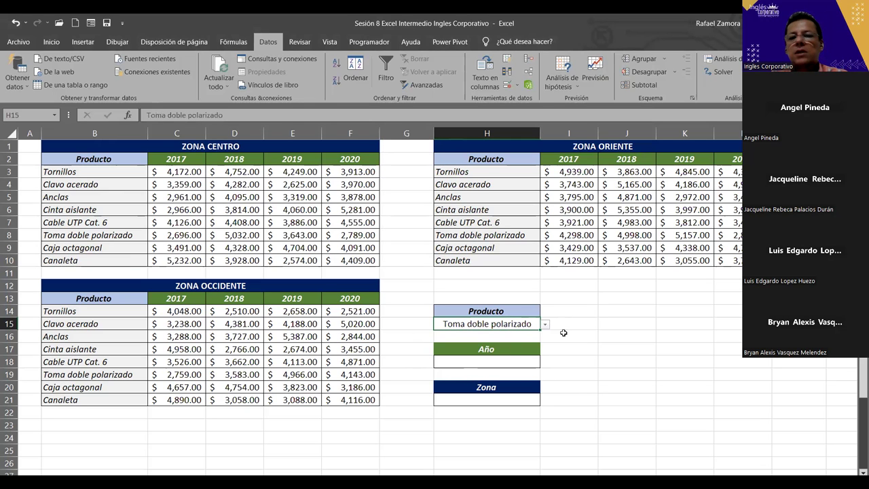
left_click(544, 325)
left_click(500, 343)
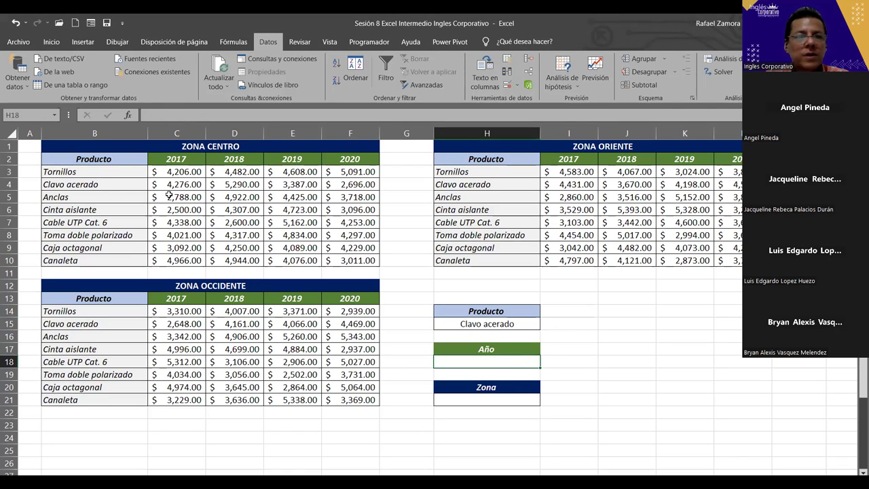
left_click(102, 181)
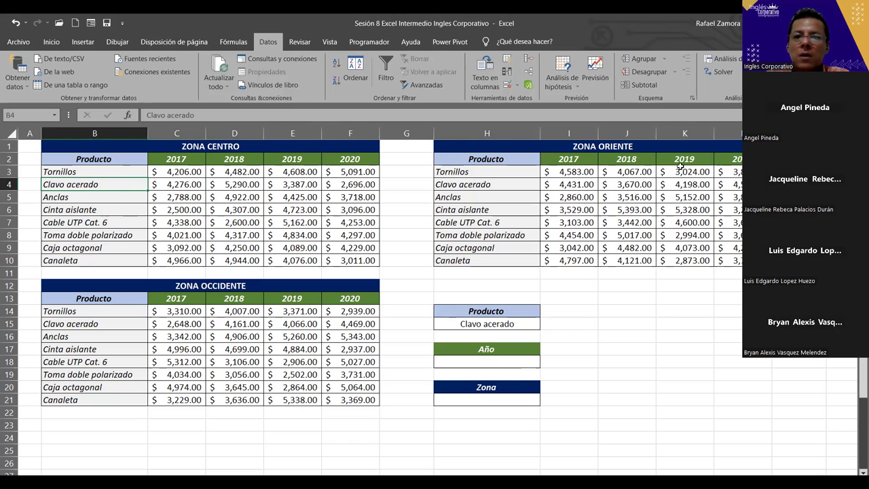
Recheck the product list keeping Clavo acerado, then select the Año cell H18
left_click(492, 365)
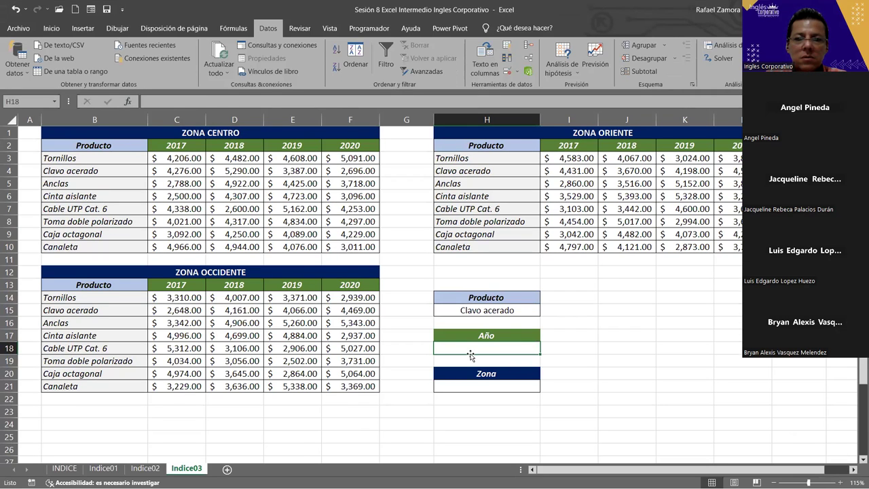
left_click(524, 310)
left_click(545, 311)
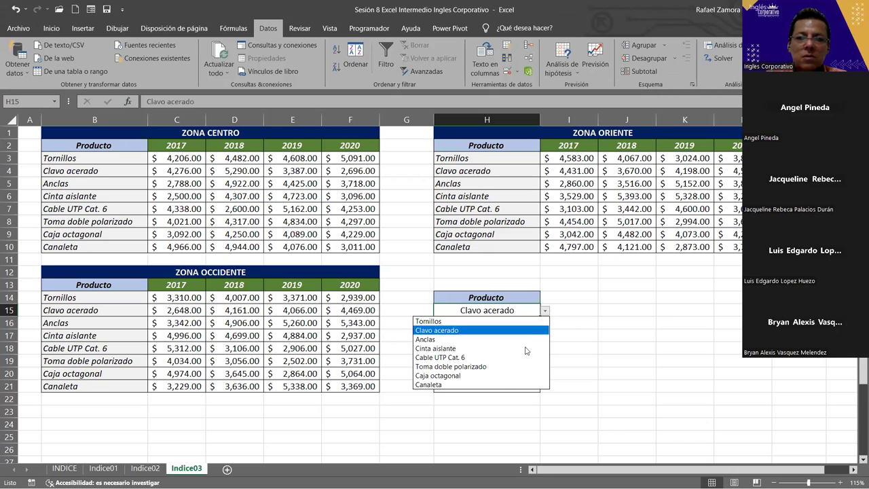
left_click(502, 330)
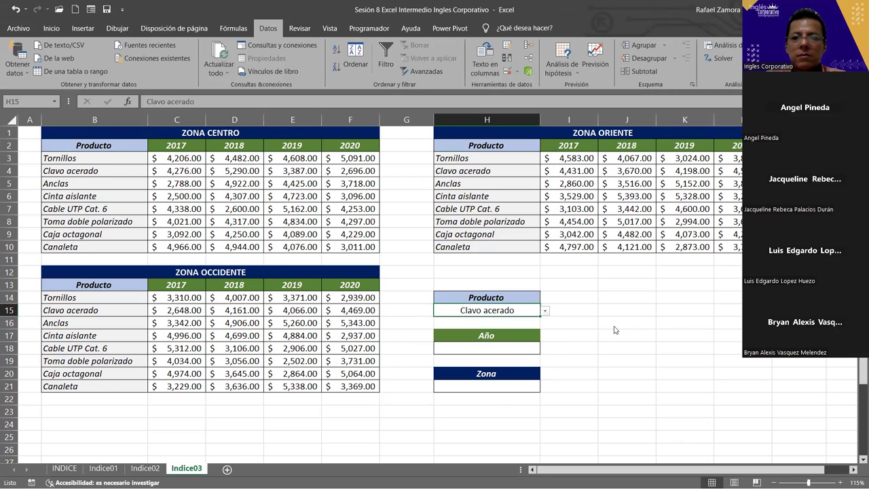
left_click(536, 347)
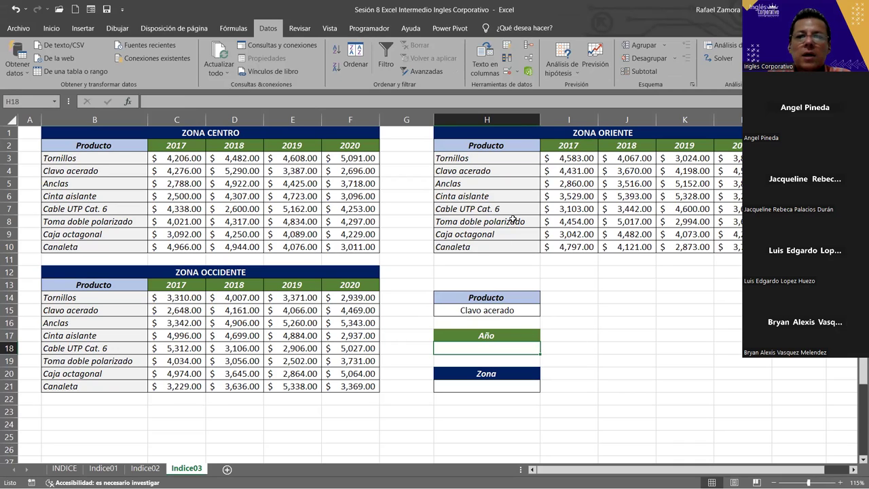
Give H18 a List validation sourced from the year headers $C$13:$F$13
left_click(506, 73)
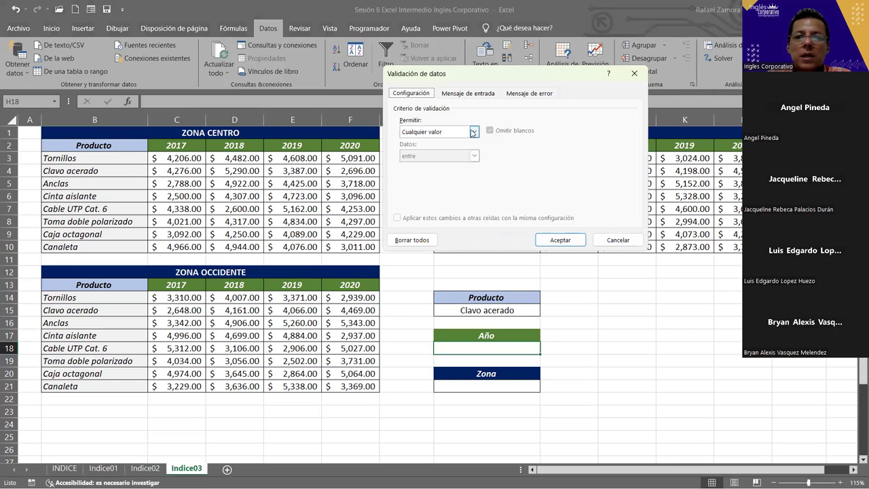
left_click(473, 133)
left_click(432, 165)
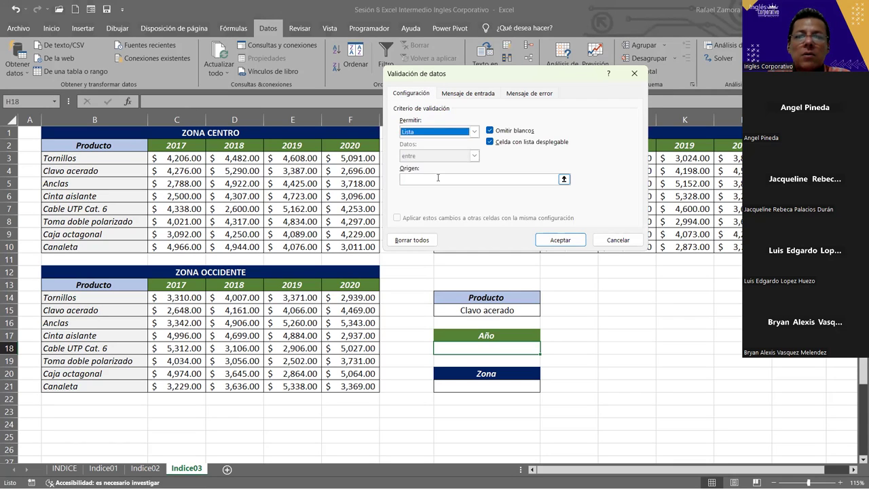
left_click(171, 283)
left_click(338, 283, "shift")
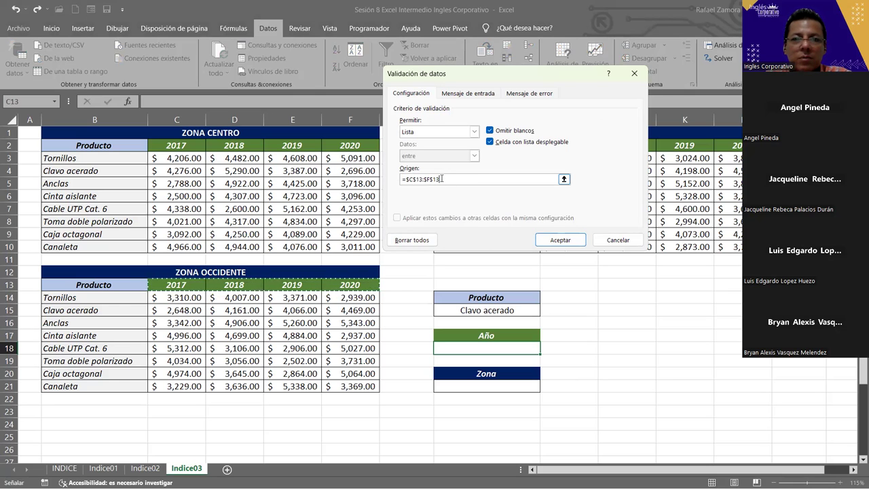
left_click(290, 232)
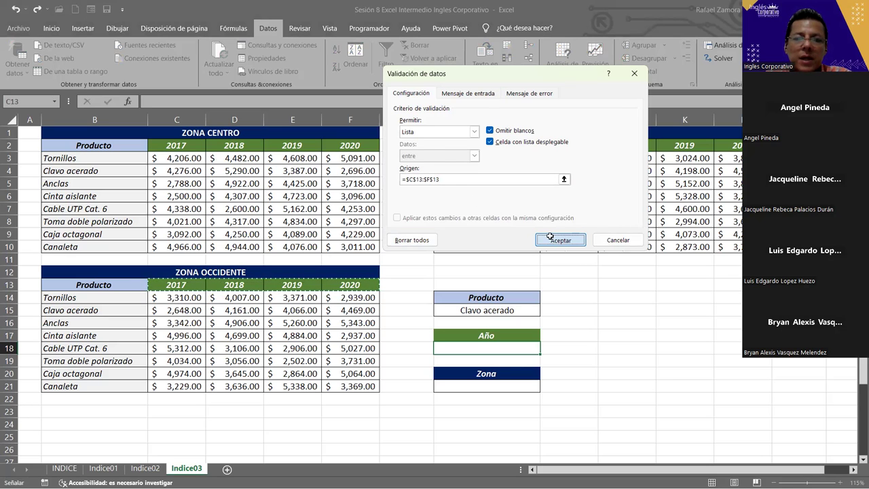
left_click(550, 236)
Pick 2019, then 2017, from H18's year drop-down and move to the Zona cell H21
left_click(545, 350)
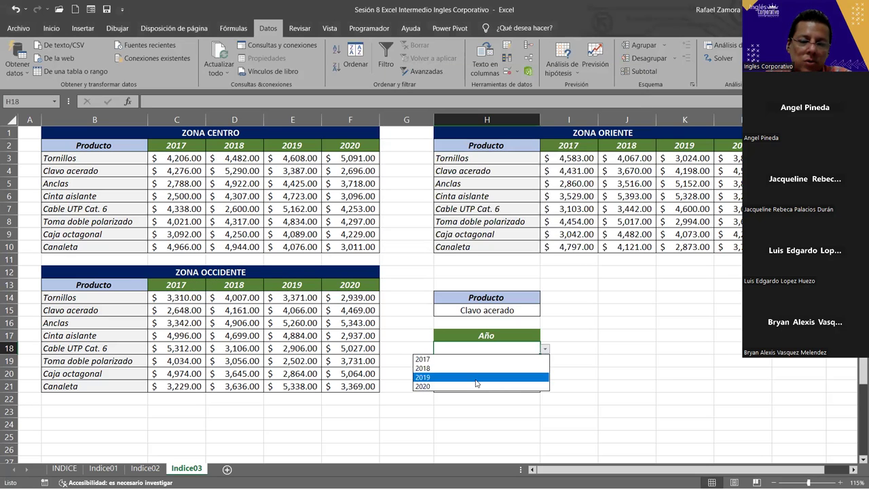
left_click(475, 380)
left_click(544, 348)
left_click(518, 361)
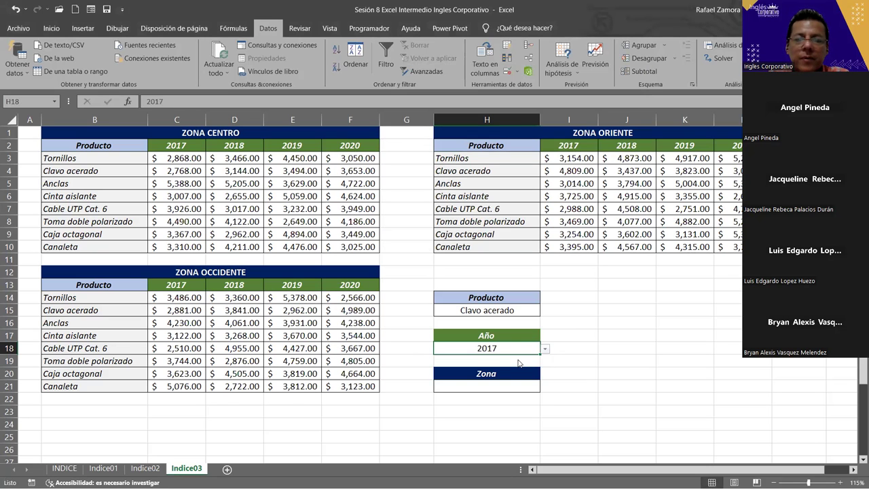
left_click(523, 385)
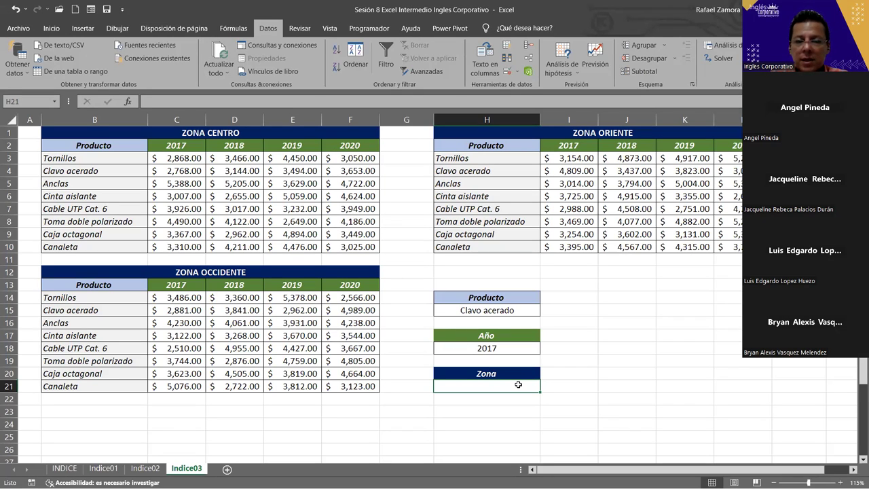
Give H21 a List validation with source Centro,Oriente,Occidente
left_click(507, 75)
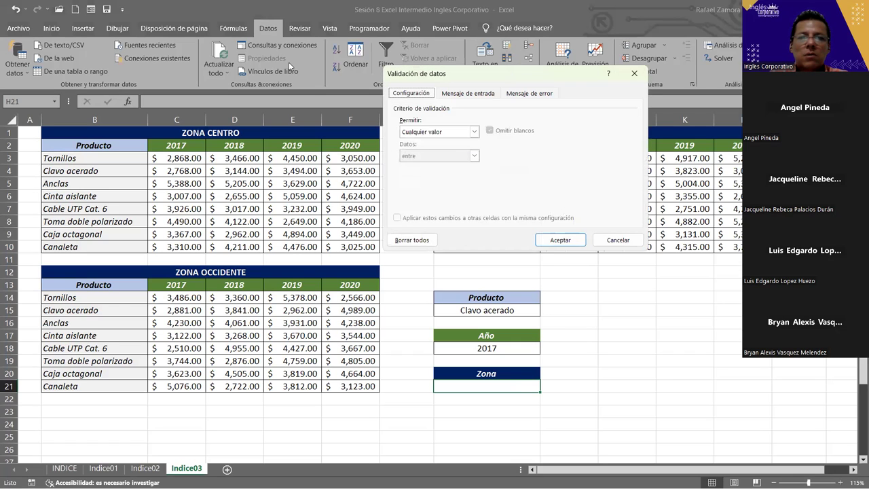
left_click_drag(461, 73, 195, 54)
left_click(207, 111)
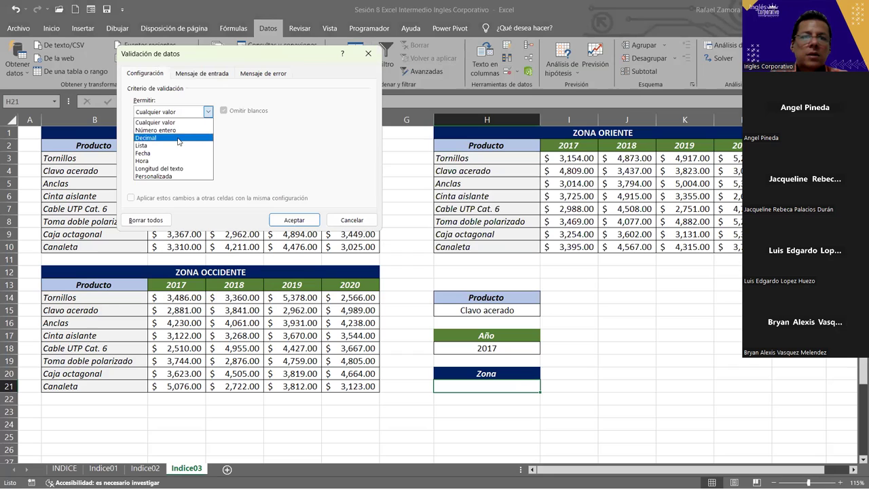
left_click(175, 145)
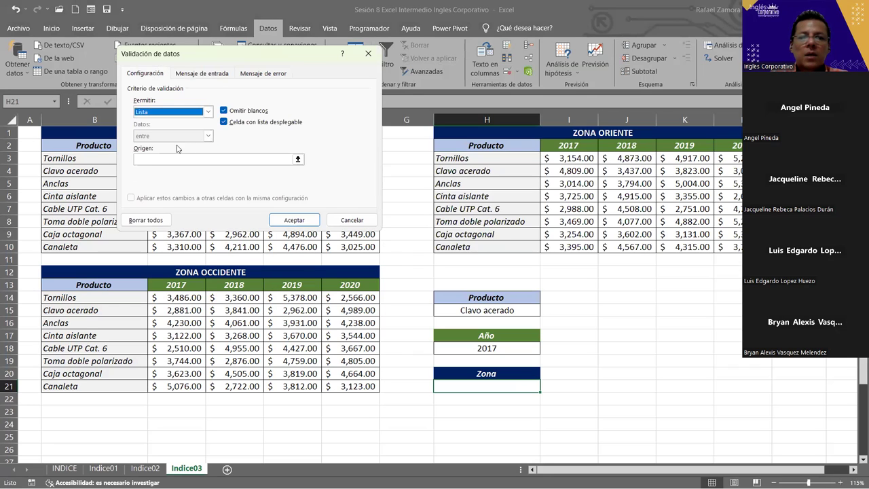
left_click(181, 160)
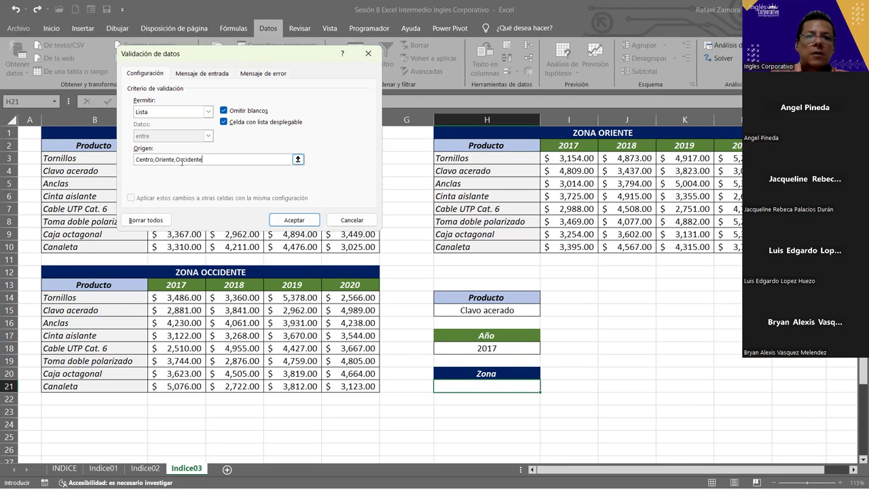
type("Centro,Oriente,Occidente")
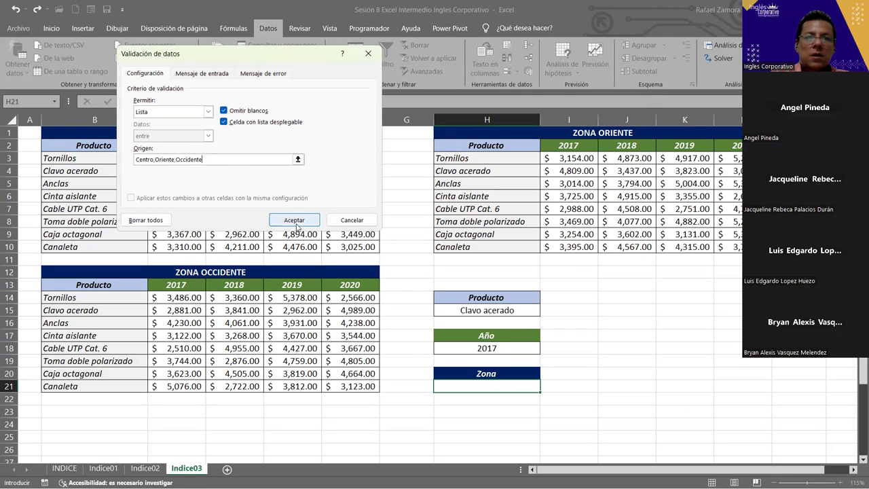
left_click(297, 222)
Choose Occidente, then Oriente, from H21's zone drop-down
left_click(544, 386)
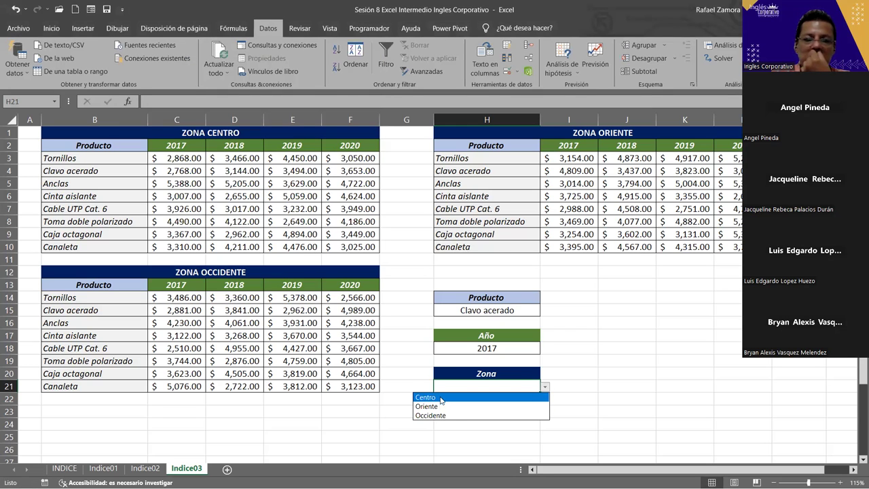
left_click(441, 414)
left_click(545, 386)
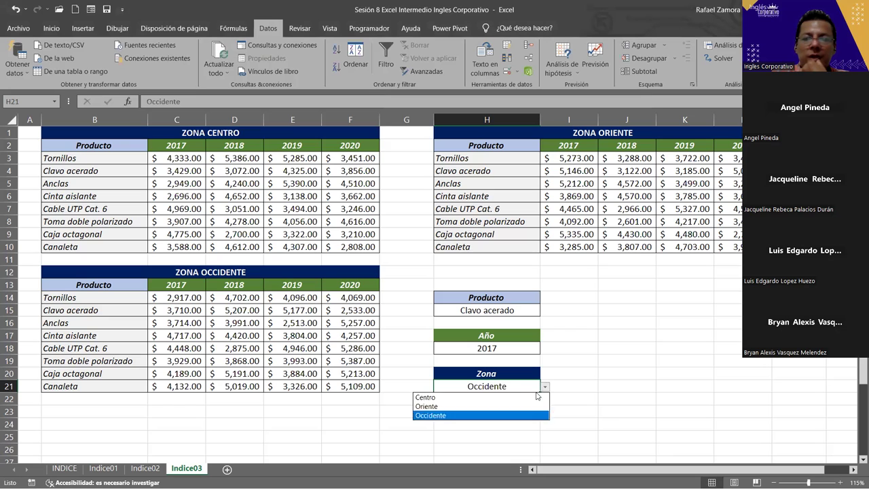
left_click(494, 406)
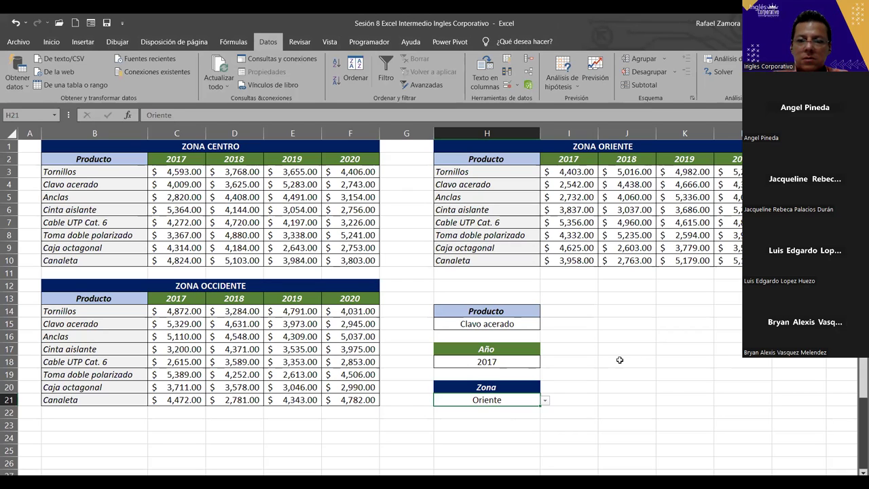
left_click(668, 395)
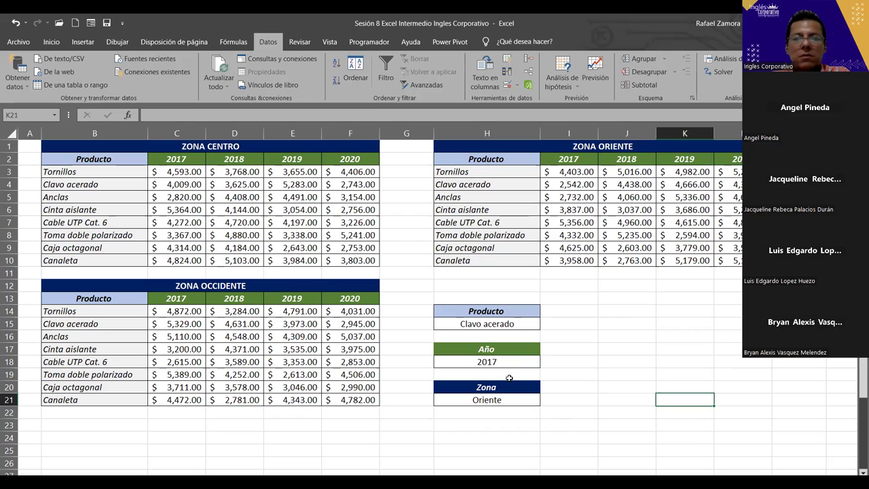
left_click(528, 397)
left_click(543, 400)
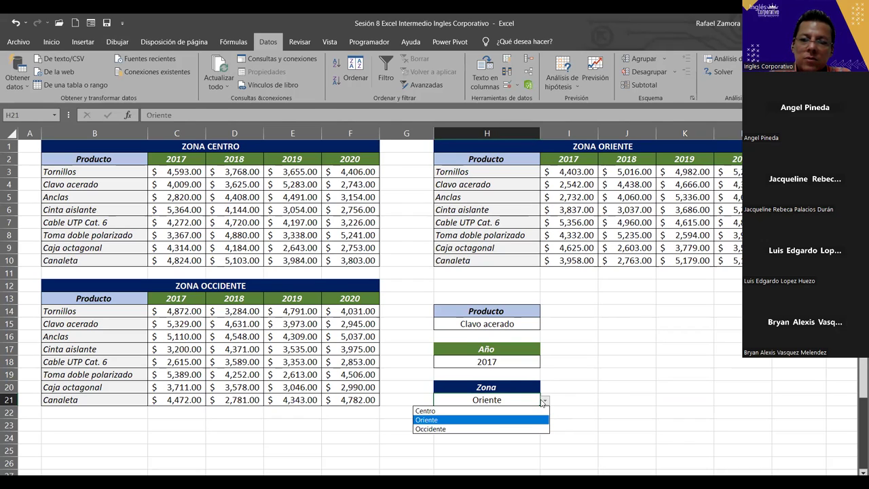
left_click(484, 419)
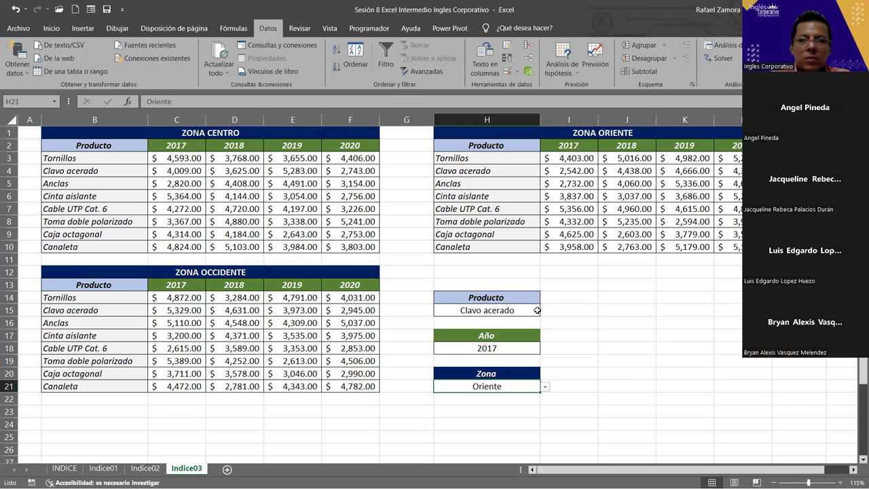
left_click(527, 310)
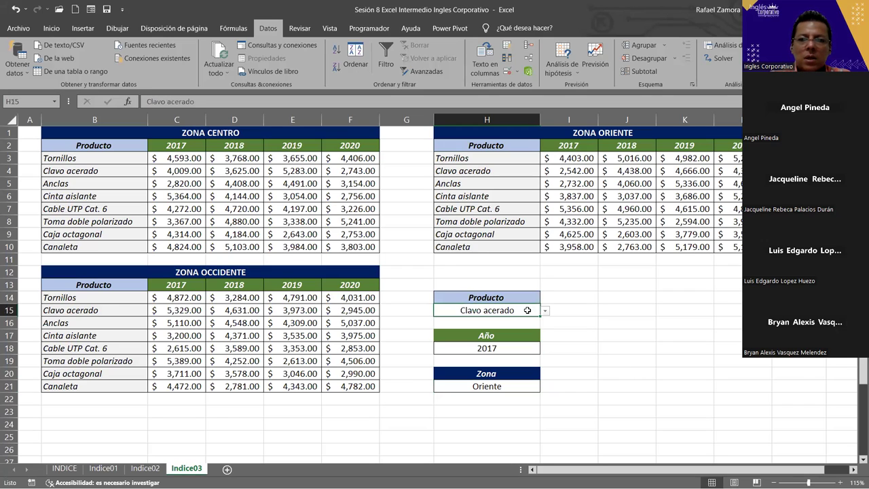
left_click(624, 311)
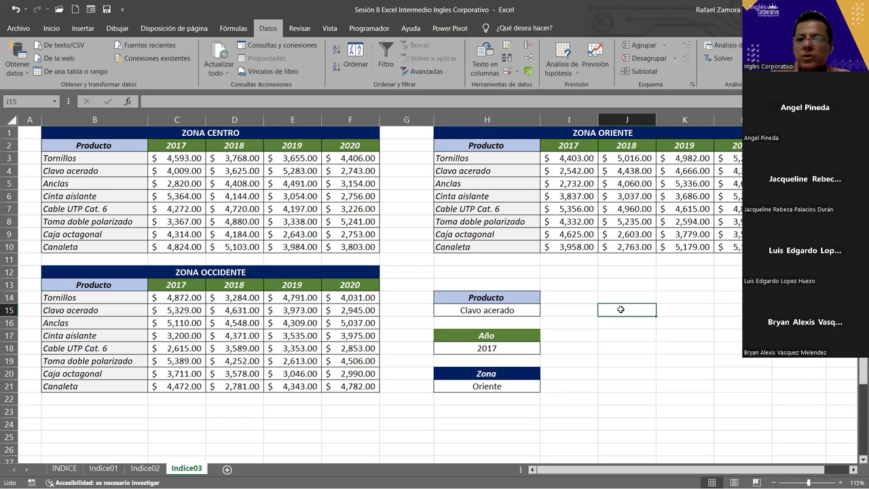
left_click(506, 72)
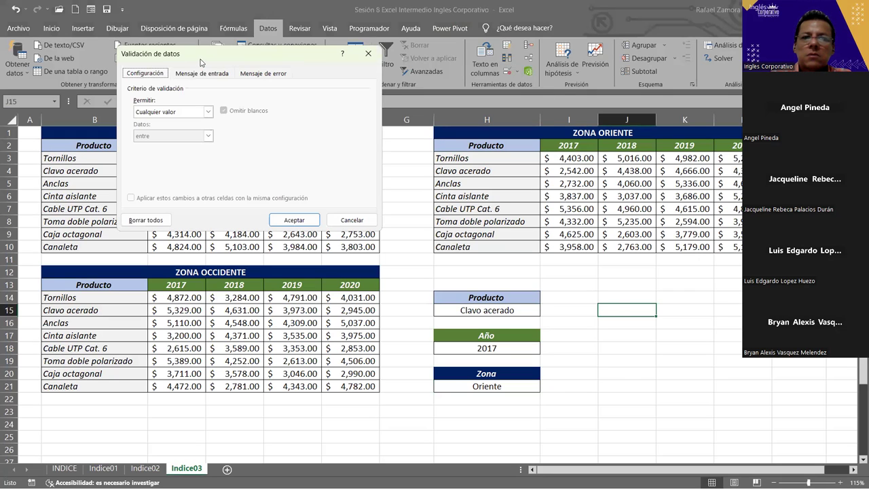
left_click_drag(200, 62, 385, 59)
left_click(367, 109)
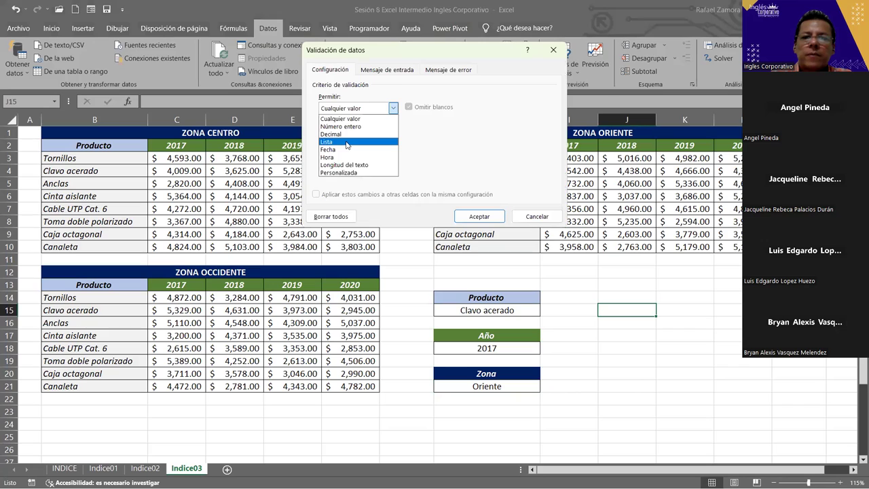
left_click(348, 145)
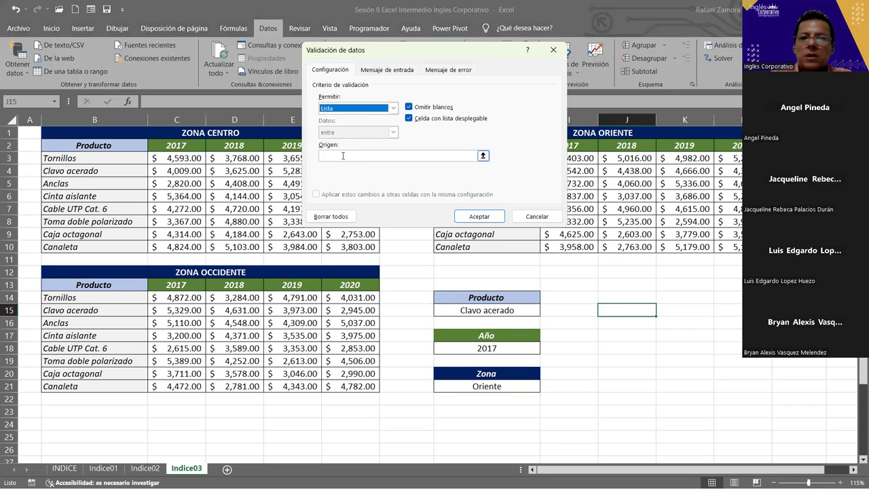
left_click(343, 156)
left_click(100, 159)
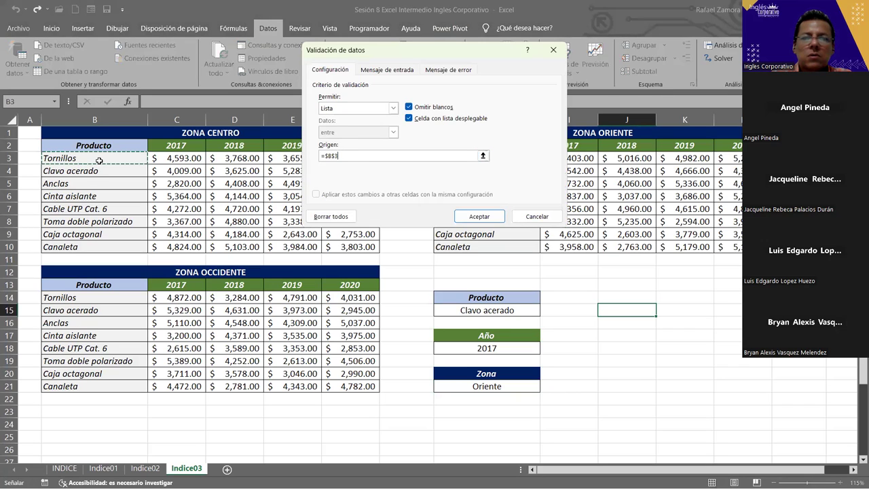
left_click(83, 247, "shift")
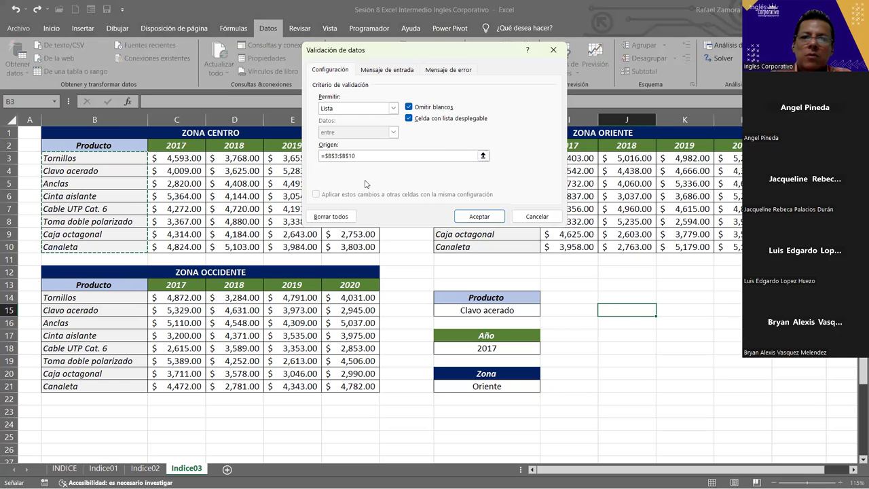
left_click(171, 285)
left_click_drag(252, 293, 353, 285)
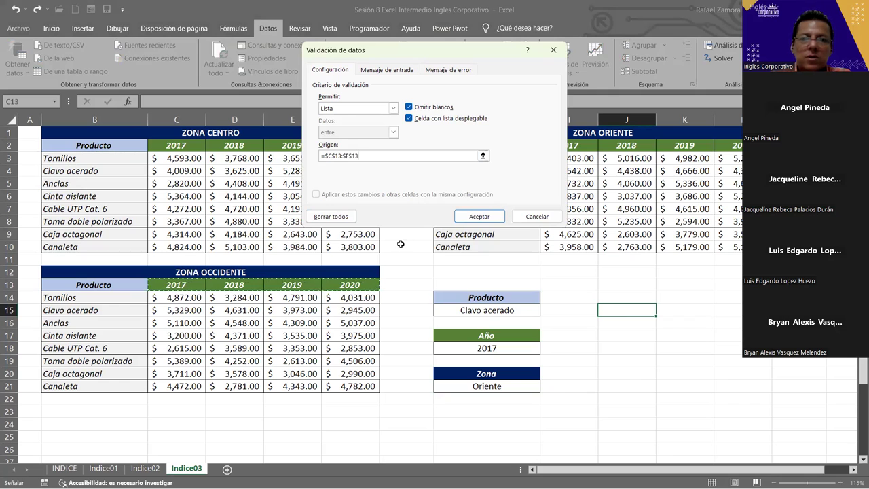
left_click(114, 159)
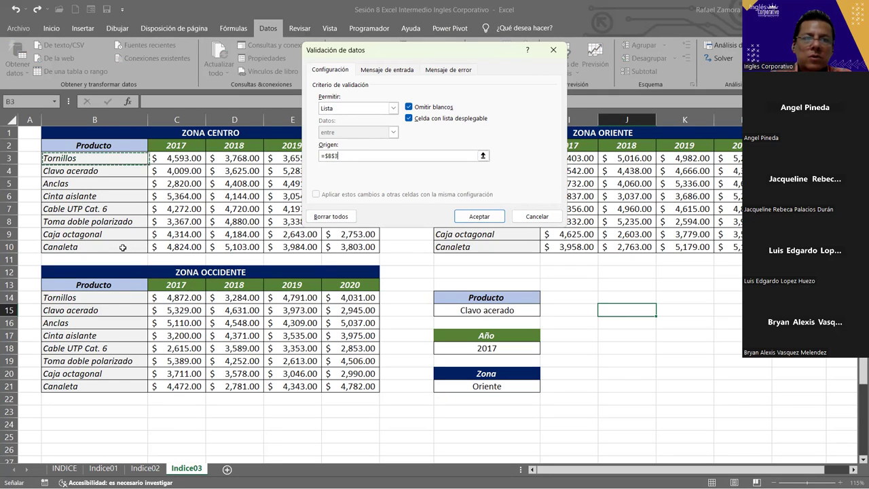
left_click_drag(114, 159, 123, 248)
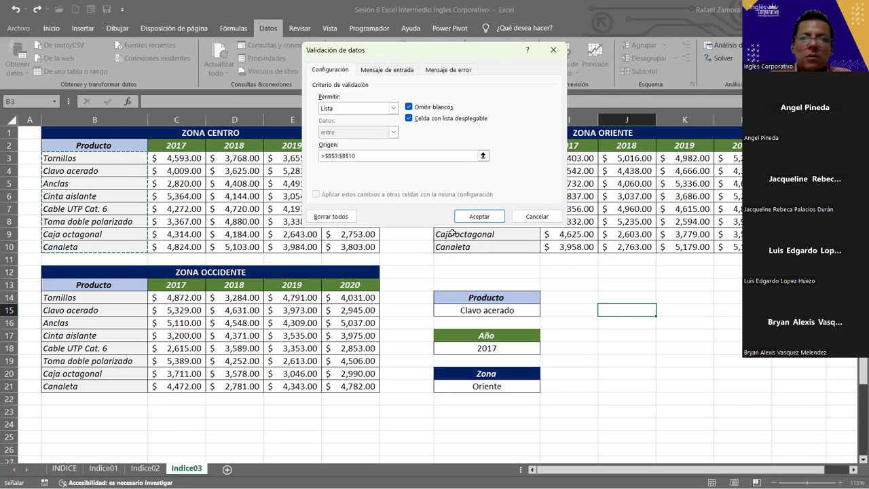
left_click(553, 217)
left_click(581, 318)
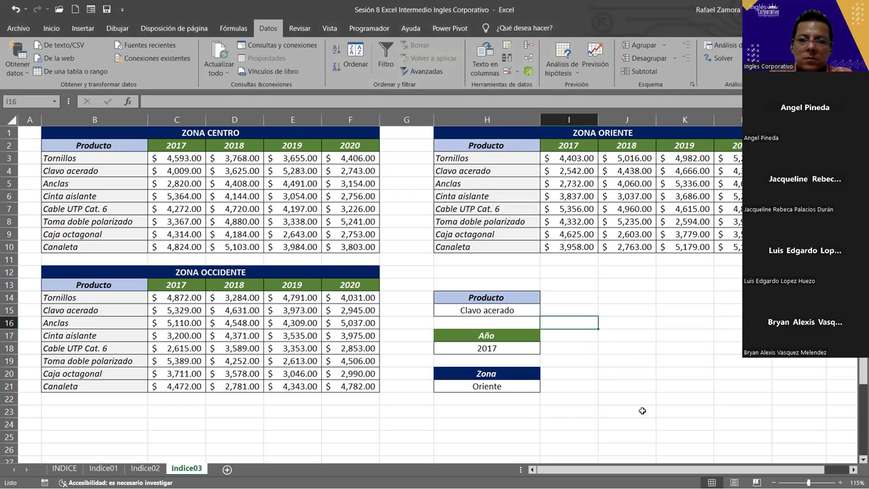
Merge and centre J20:J21 and give it a thick outside border (Borde exterior grueso)
left_click(611, 383)
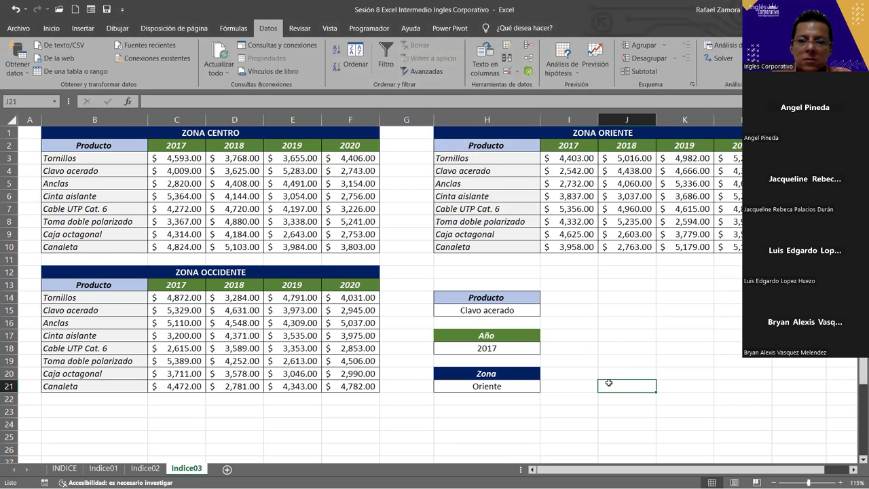
left_click_drag(615, 372, 615, 381)
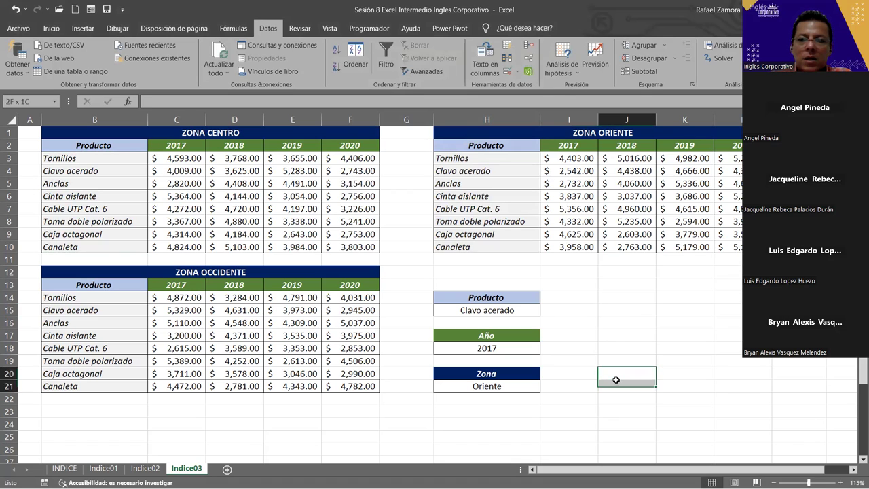
left_click(51, 27)
left_click(324, 69)
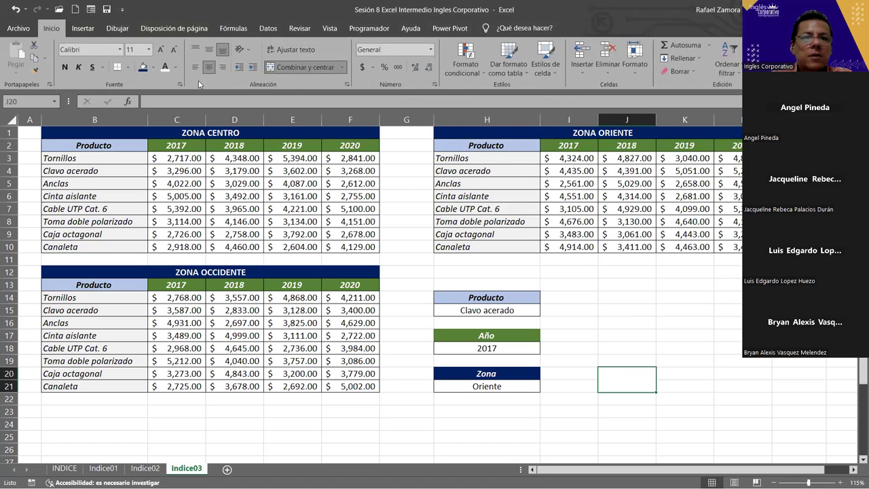
left_click(128, 68)
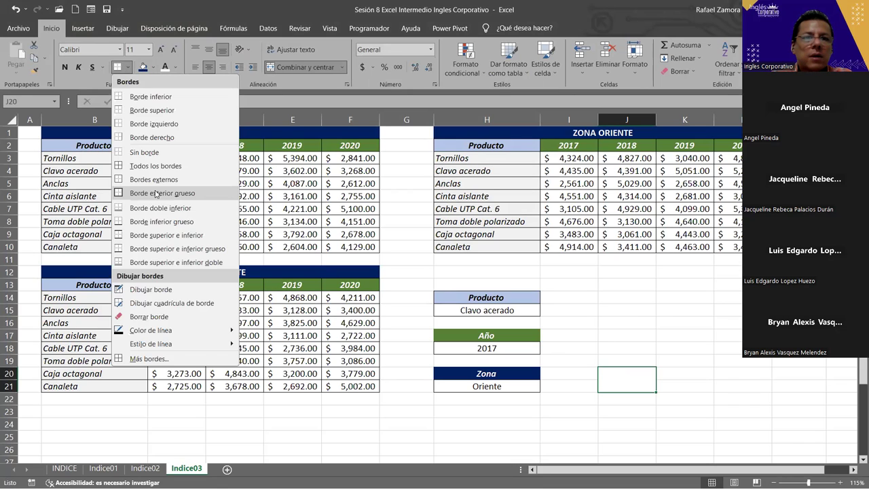
left_click(155, 194)
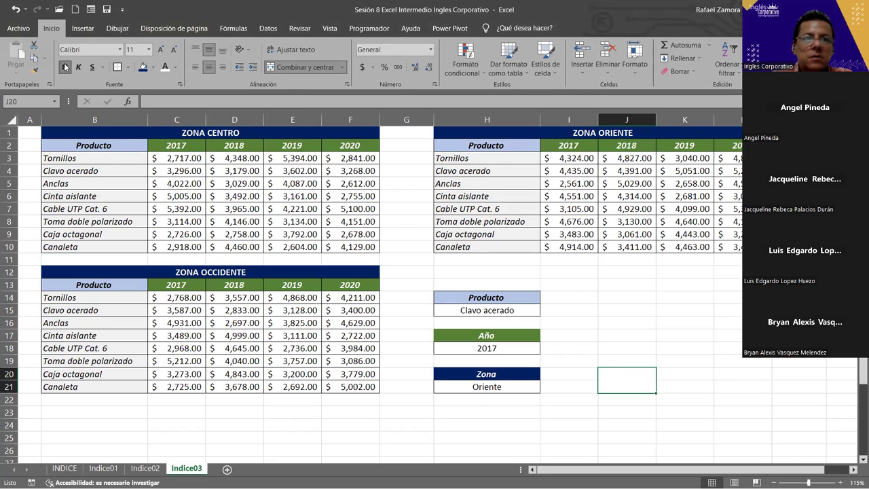
left_click(672, 409)
left_click(648, 374)
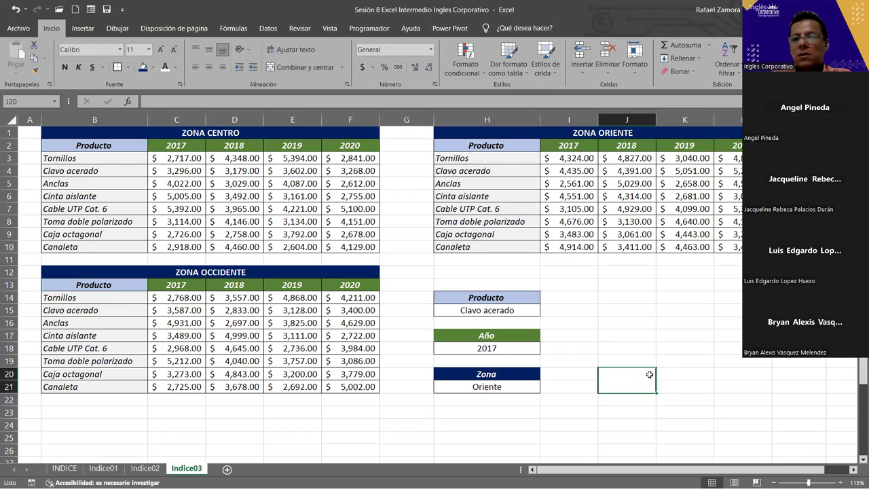
left_click(621, 293)
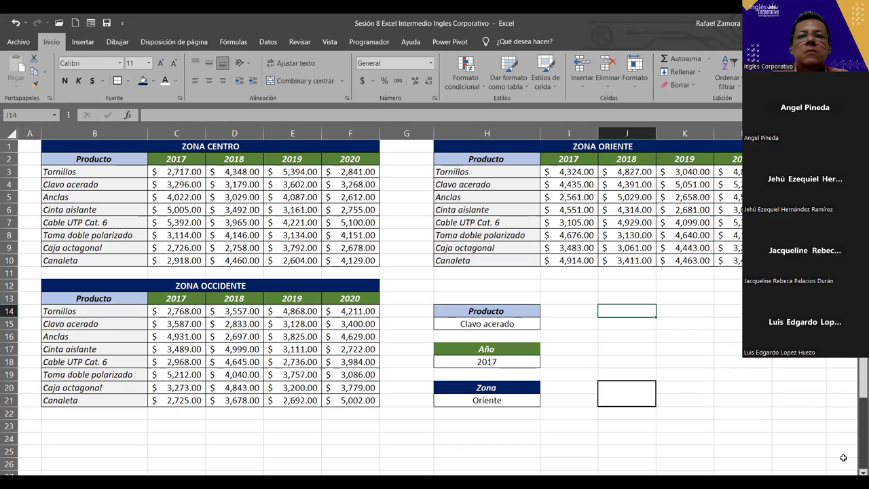
left_click(260, 46)
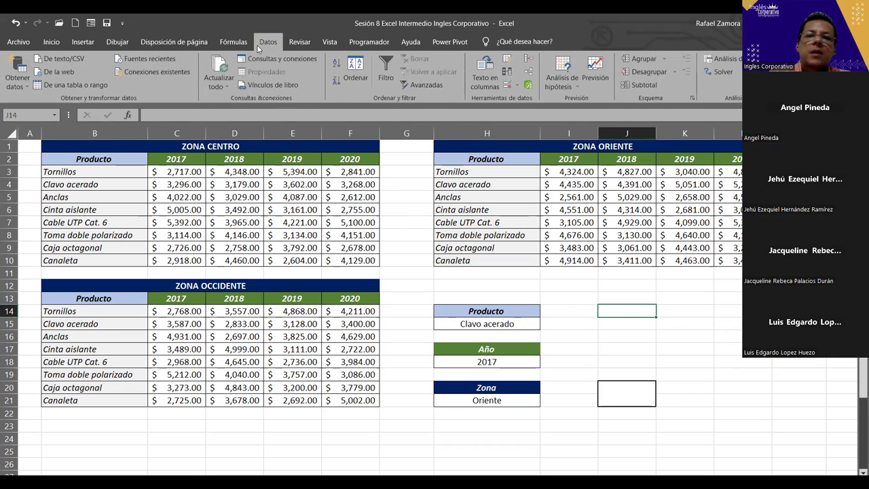
left_click(506, 86)
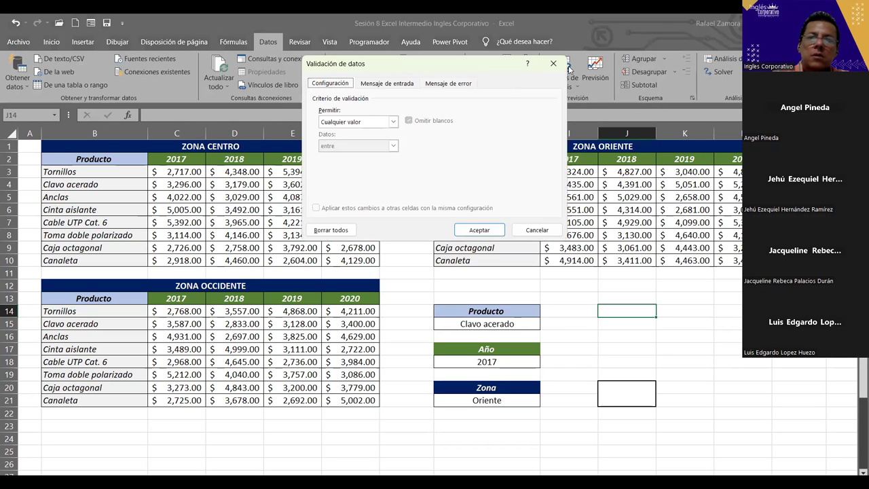
key("Escape")
left_click(572, 302)
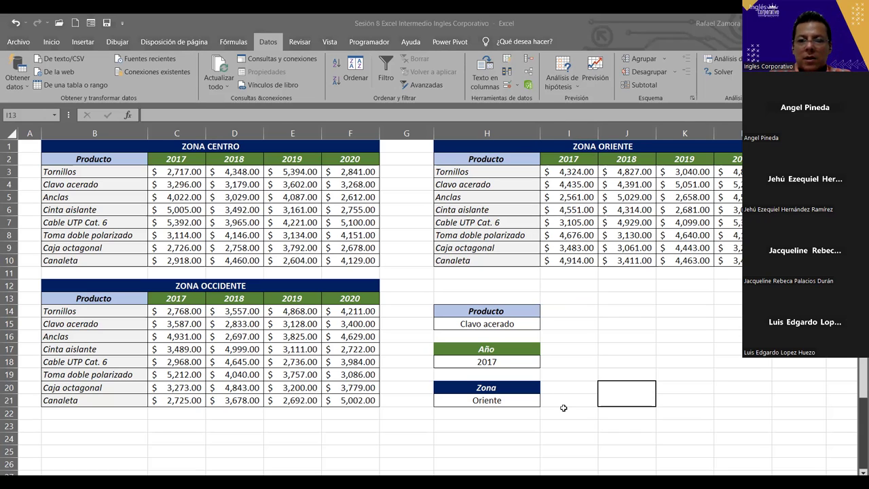
Draft a List validation 'Centro,Oriente,Occidente' on H23, then cancel it without applying
left_click(493, 426)
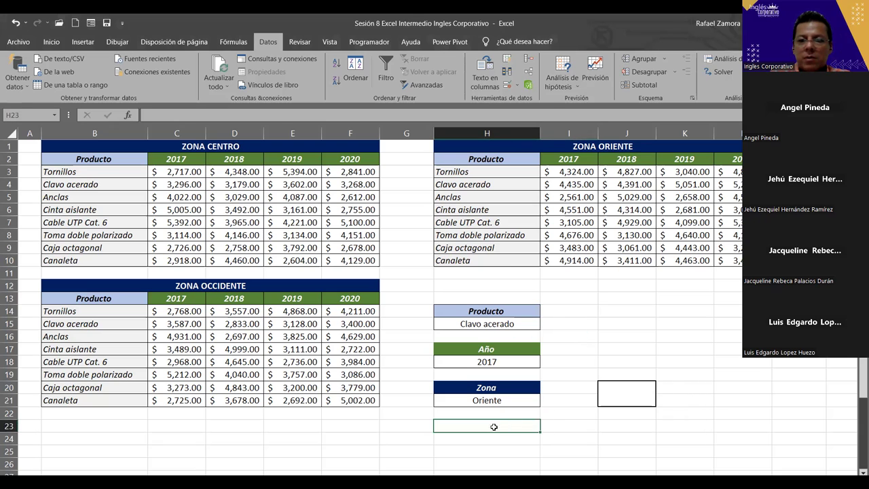
scroll(528, 406, "down", 1)
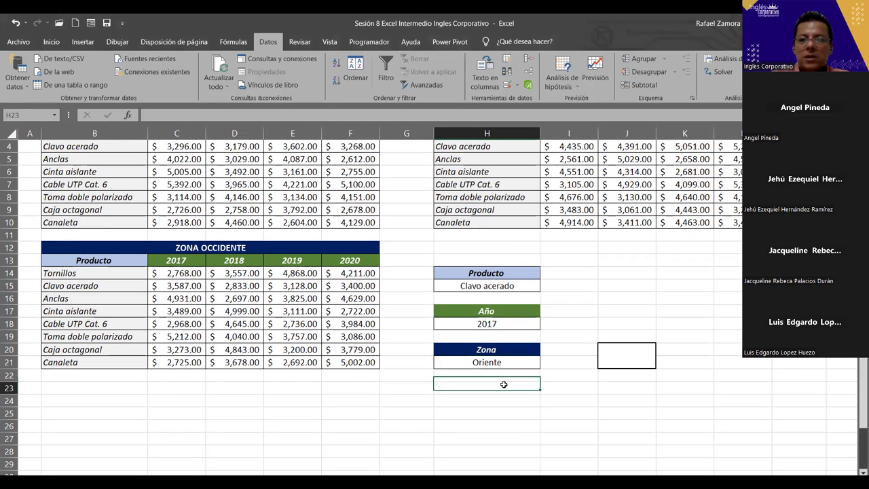
left_click(509, 88)
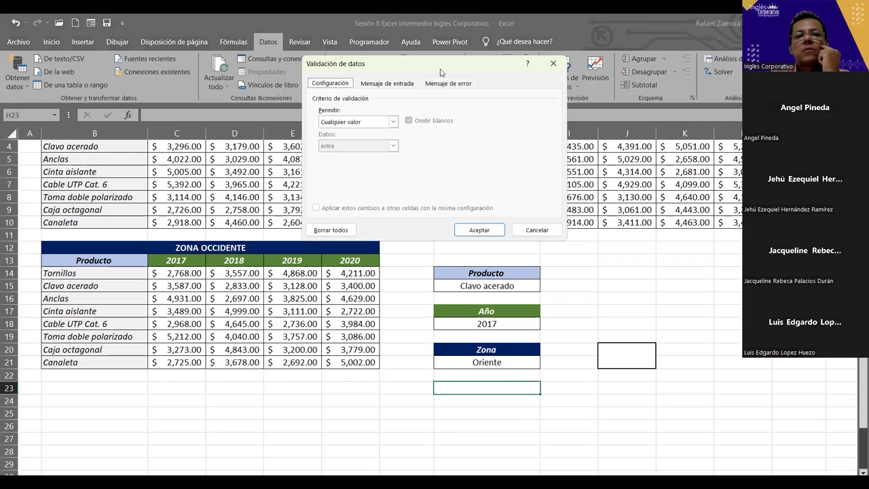
left_click(380, 122)
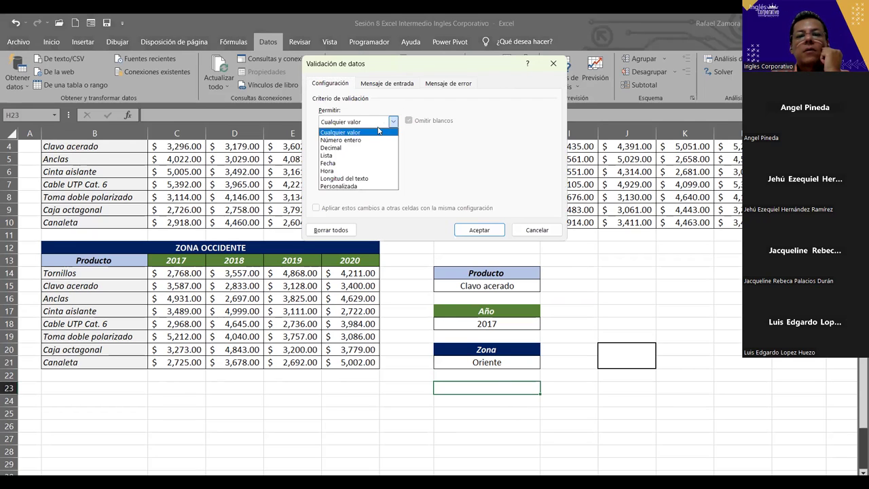
left_click(341, 156)
left_click(333, 169)
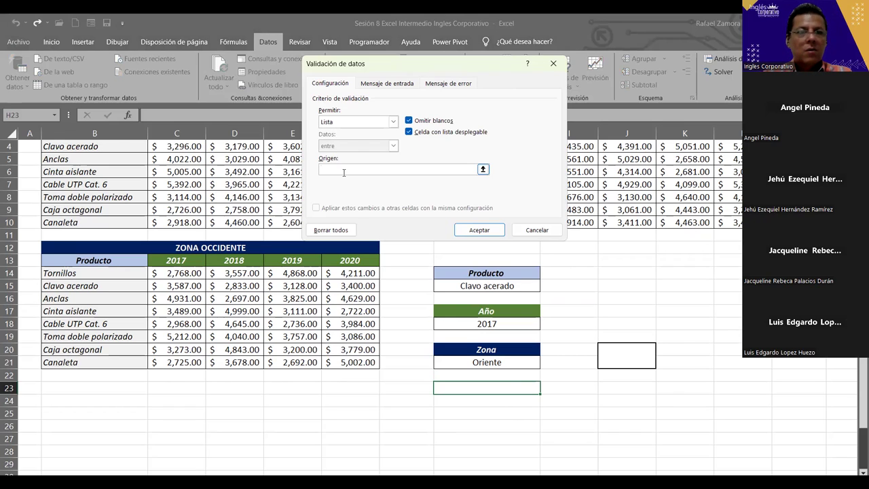
type("Centro,")
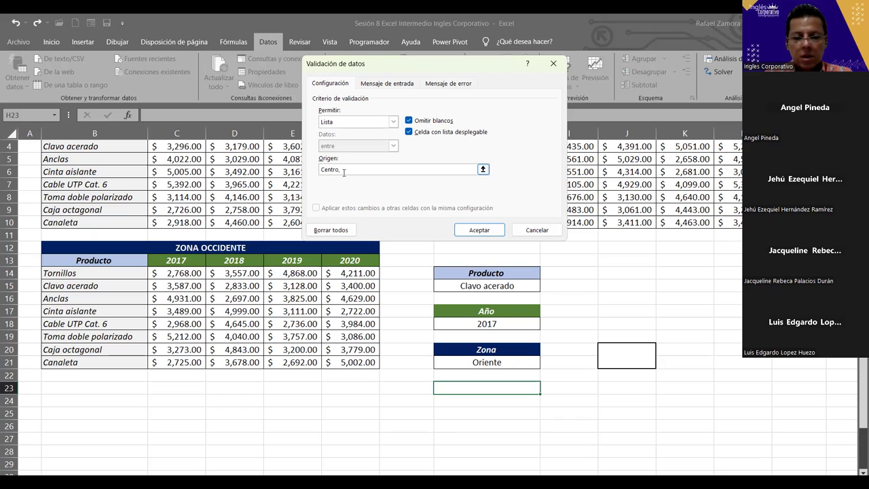
type("Oriente,Occidente")
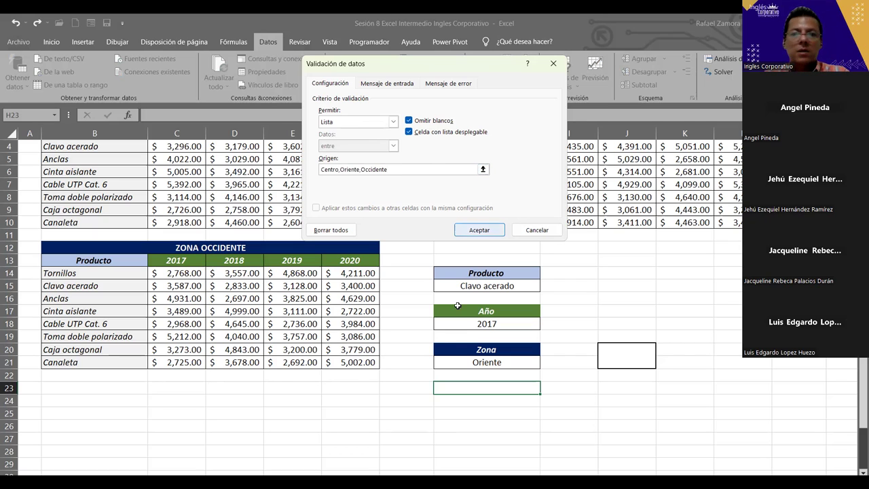
left_click(380, 431)
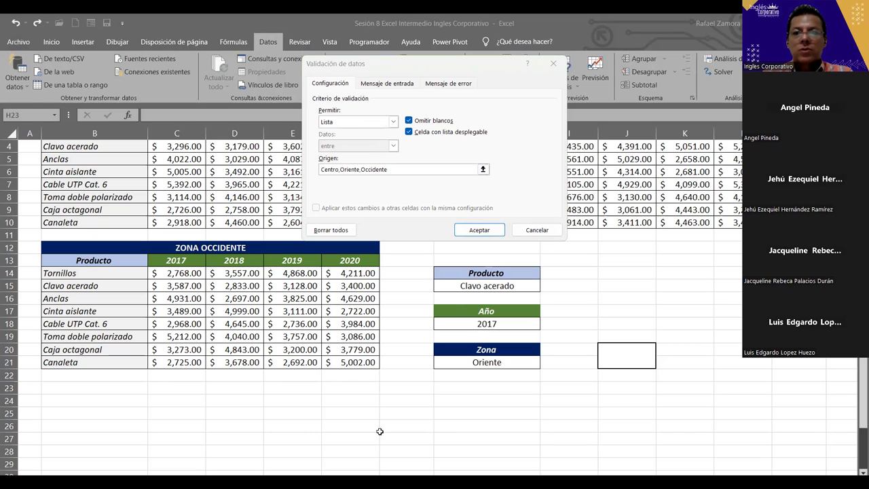
left_click(551, 232)
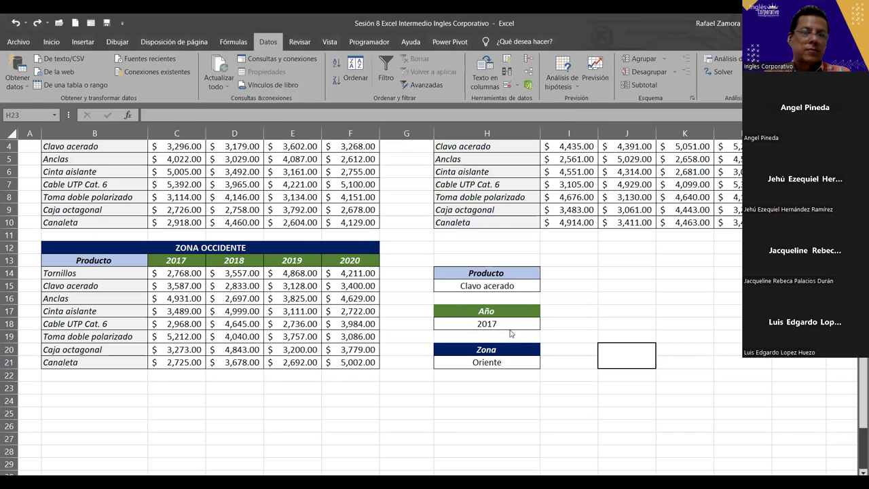
scroll(434, 343, "up", 1)
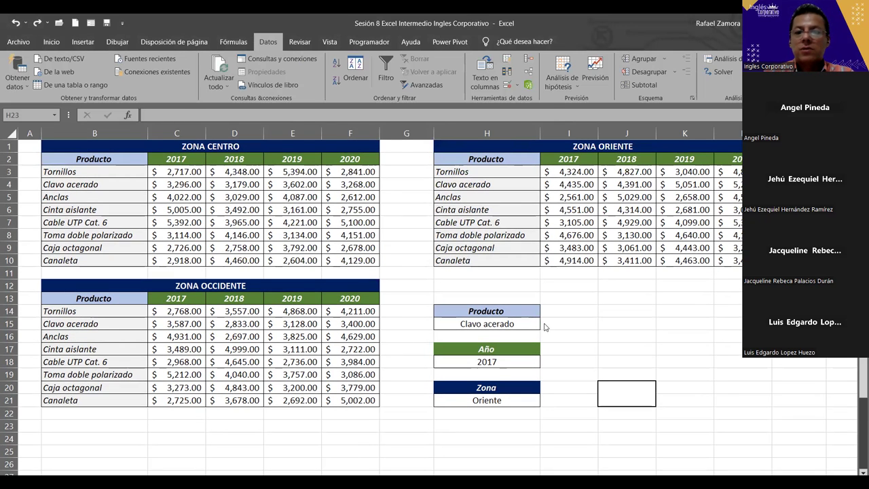
Pick Toma doble polarizado in H15, 2019 in H18 and Centro in H21 from their drop-downs
left_click(540, 325)
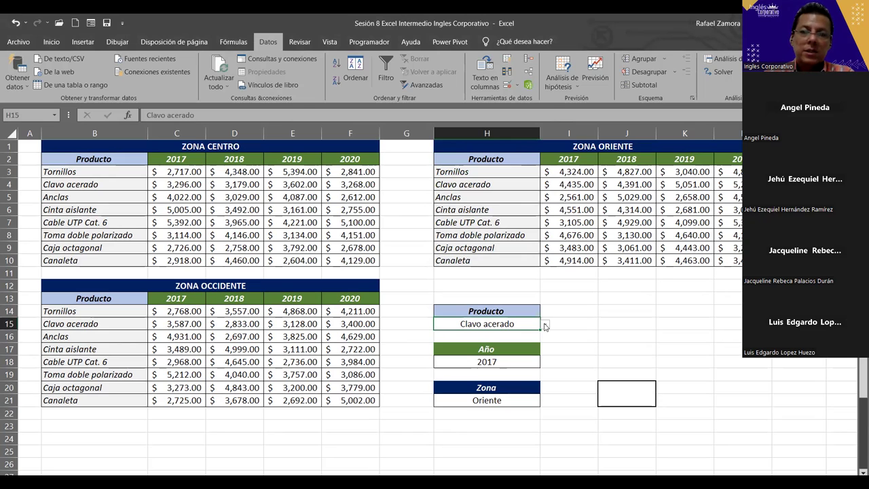
left_click(544, 325)
left_click(498, 380)
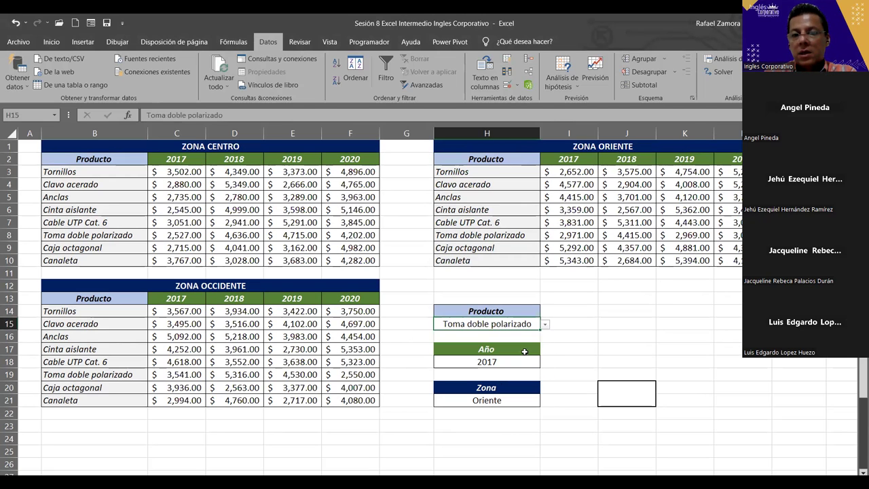
left_click(522, 360)
left_click(545, 365)
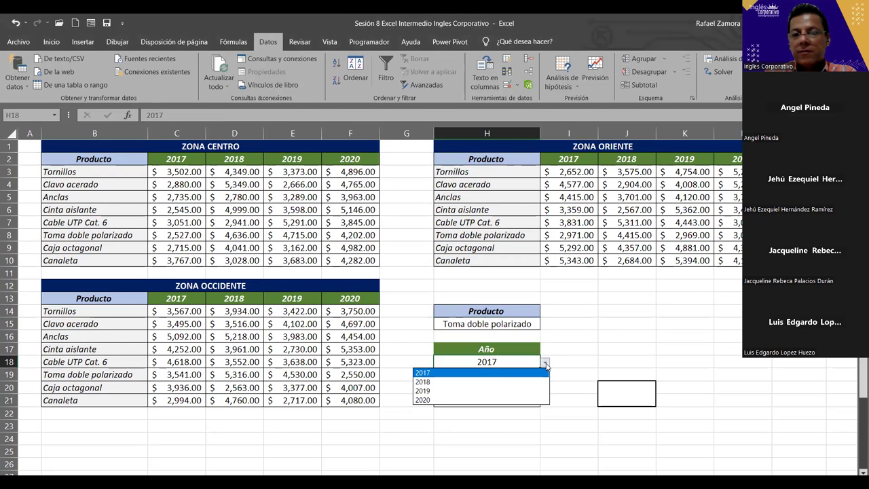
left_click(493, 391)
left_click(533, 401)
left_click(543, 403)
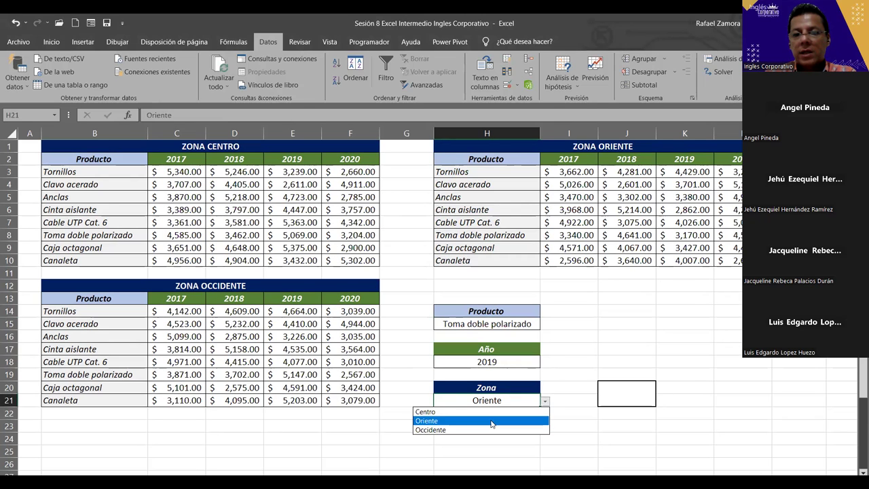
left_click(434, 411)
left_click(587, 358)
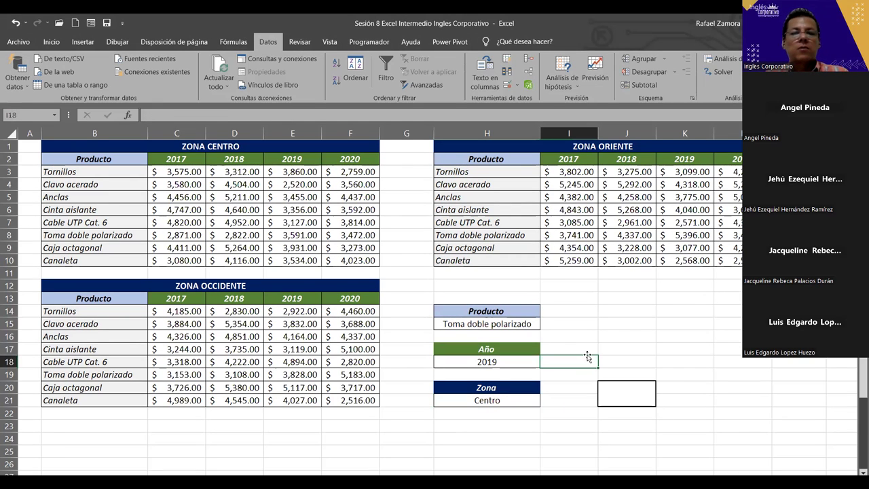
left_click(628, 333)
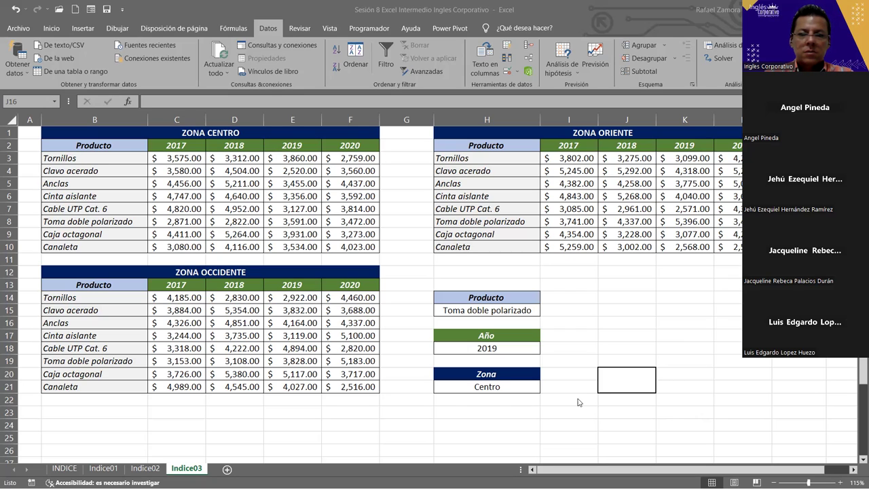
In merged cell J20, type =indi and accept the INDICE suggestion to begin =INDICE(
left_click(619, 386)
left_click(603, 437)
left_click(622, 384)
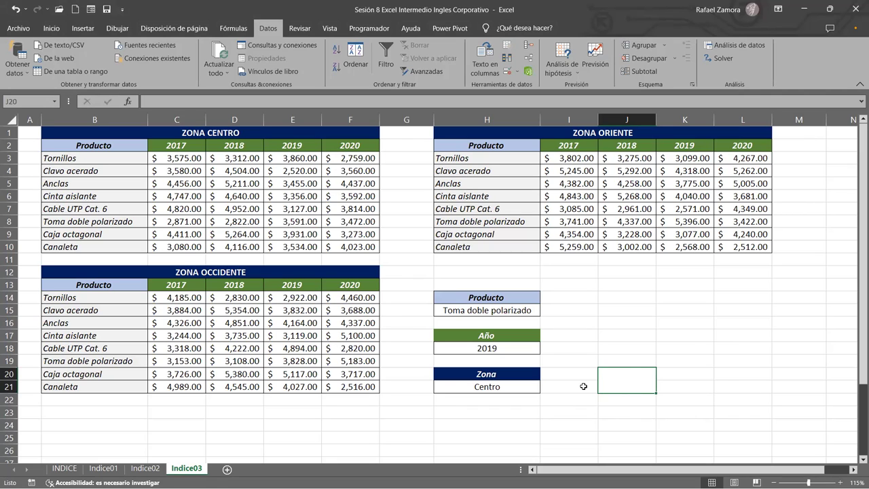
left_click(52, 28)
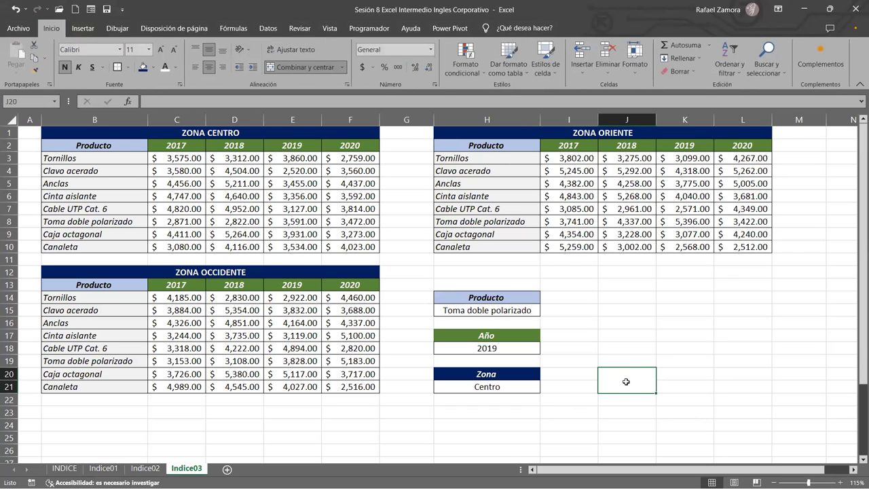
type("=")
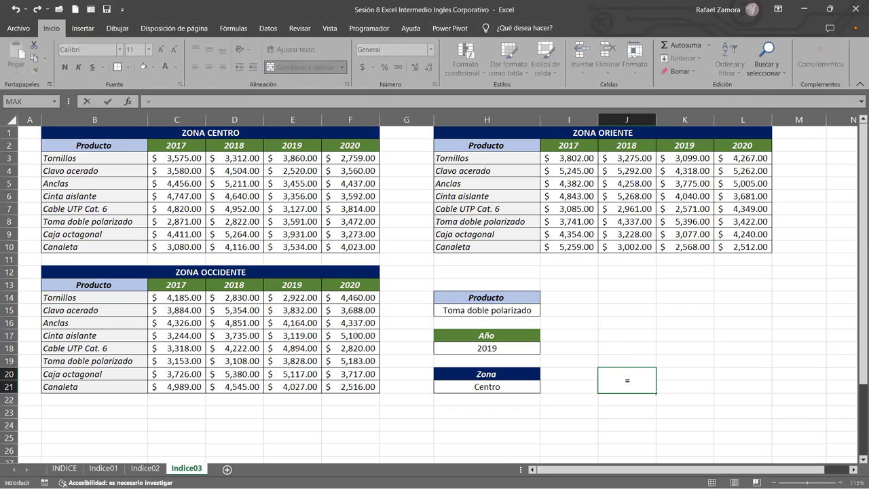
type("indi")
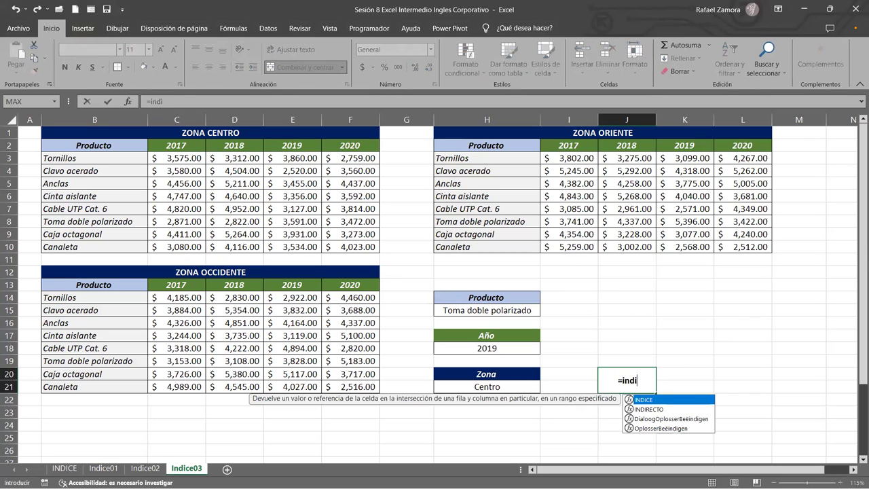
key("Tab")
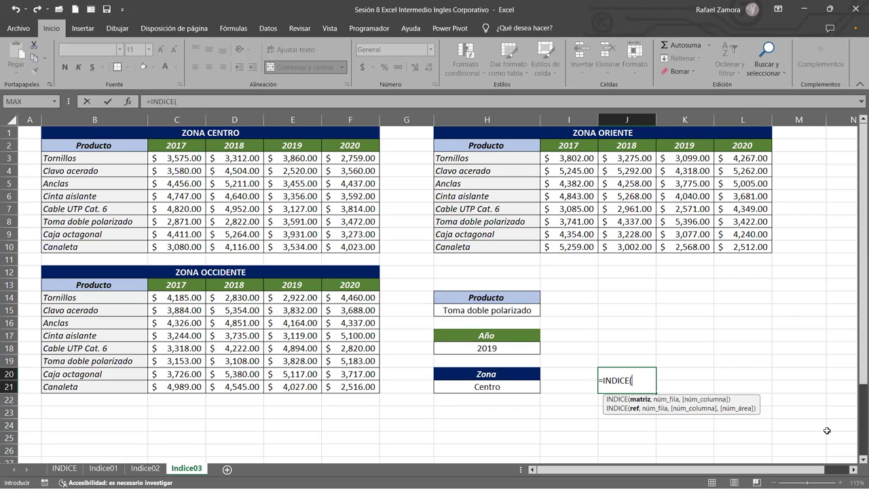
Add the three-area reference (C3:F10,I3:L10,C14:F21) as INDICE's first argument
type("(")
left_click_drag(180, 158, 346, 245)
type(",")
left_click(569, 158)
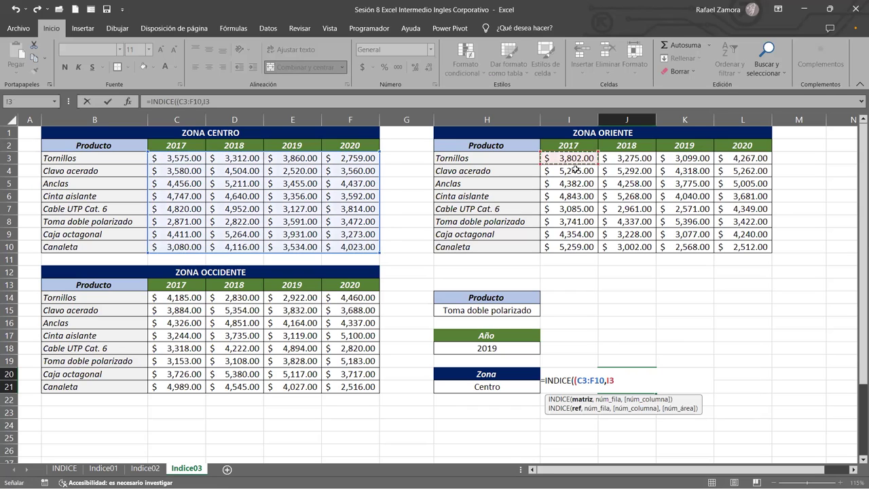
left_click_drag(735, 236, 738, 247)
type(",")
mouse_move(185, 299)
left_mouse_down()
mouse_move(263, 344)
mouse_move(365, 385)
left_mouse_up()
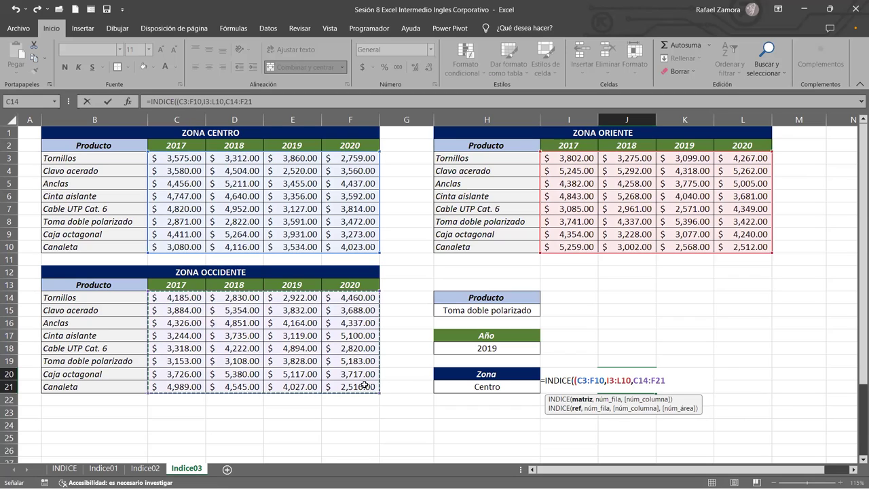
type(")")
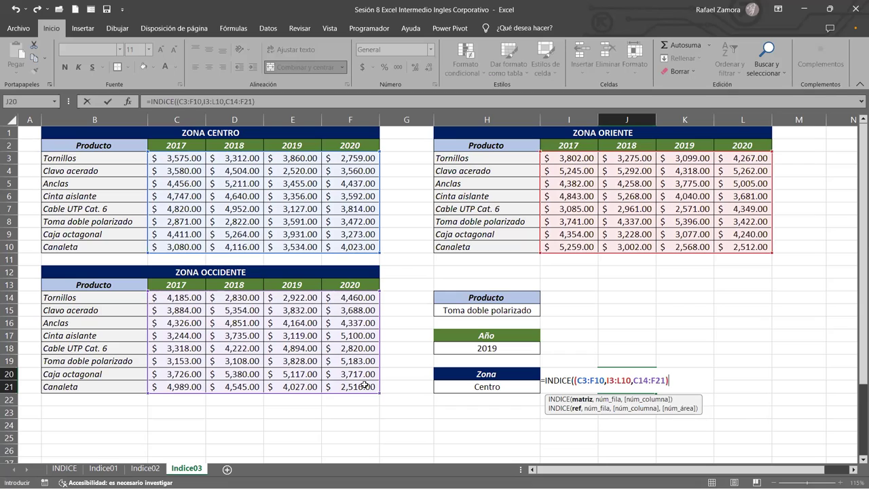
type(",")
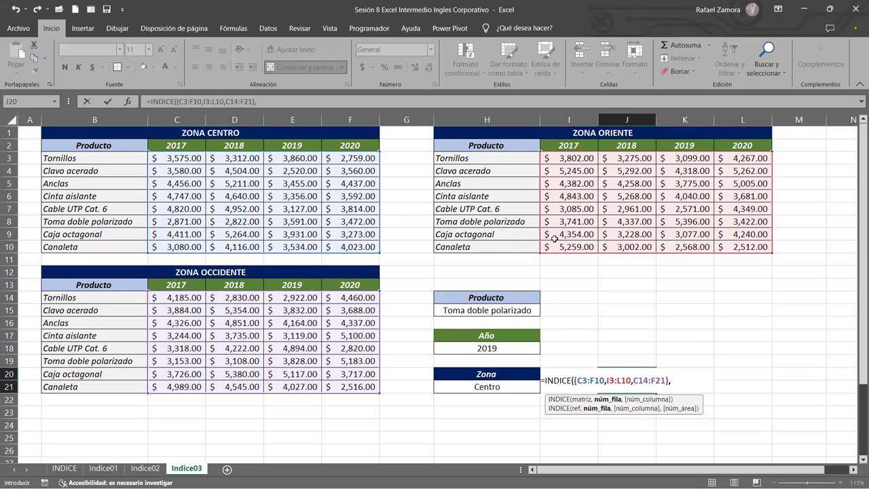
Finish with row 6, column 3, area 1, enter it, and apply Contabilidad format ($ 3,014.00)
type("6")
type(",")
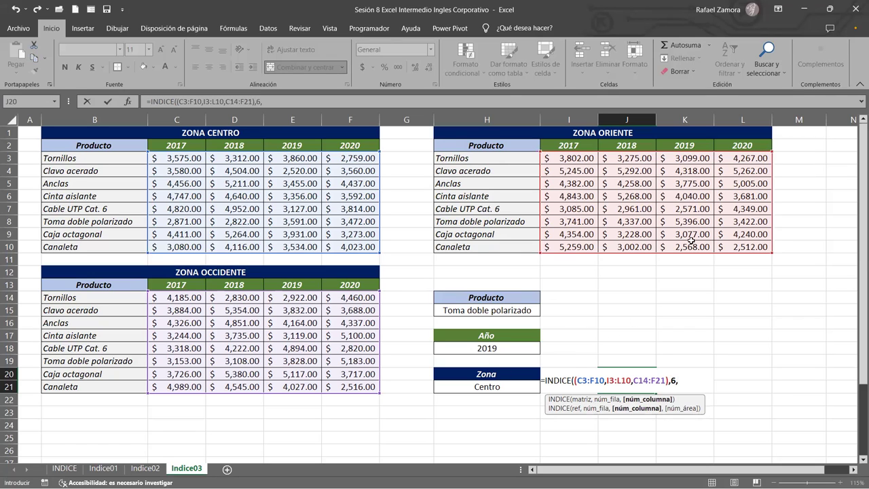
type("3")
type(",")
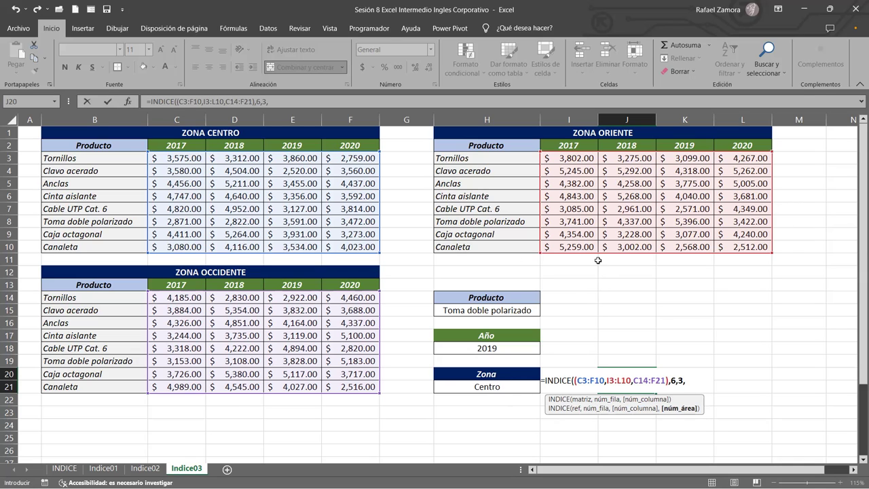
type("1")
type(")")
key("ctrl+Return")
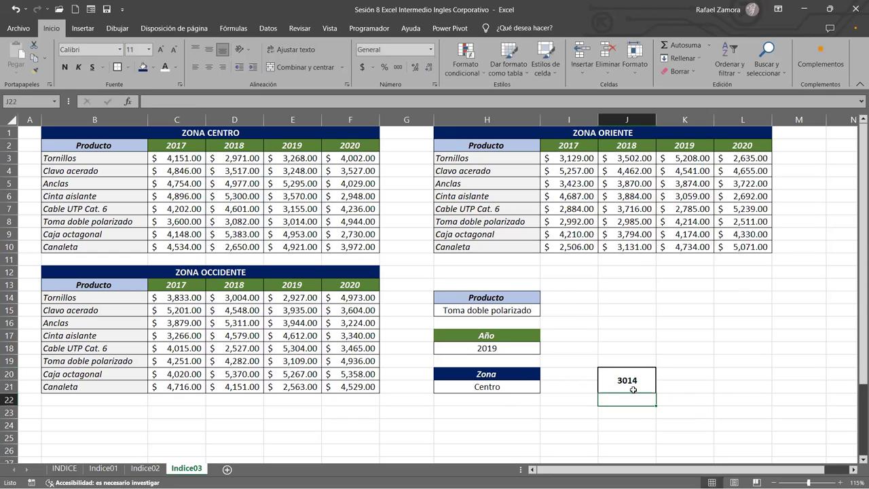
left_click(364, 65)
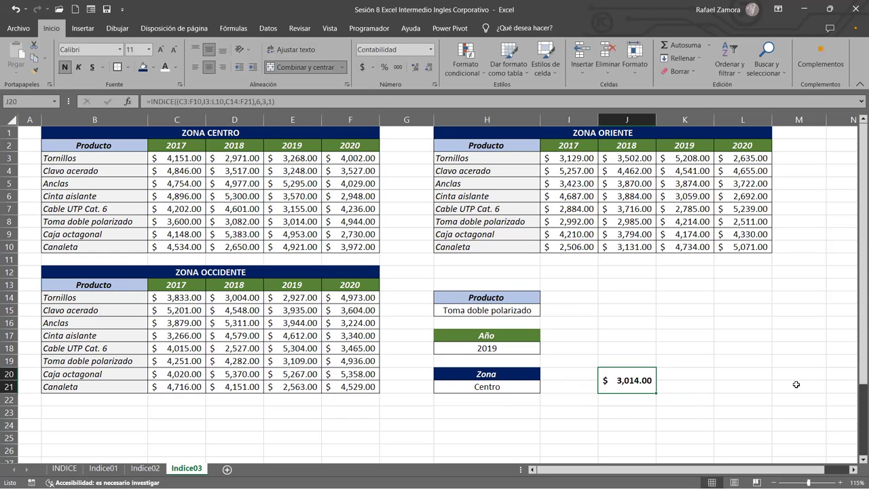
Inspect Zona Centro's Toma doble polarizado row and E8's formula, then set Año H18 to 2017
left_click_drag(52, 219, 337, 221)
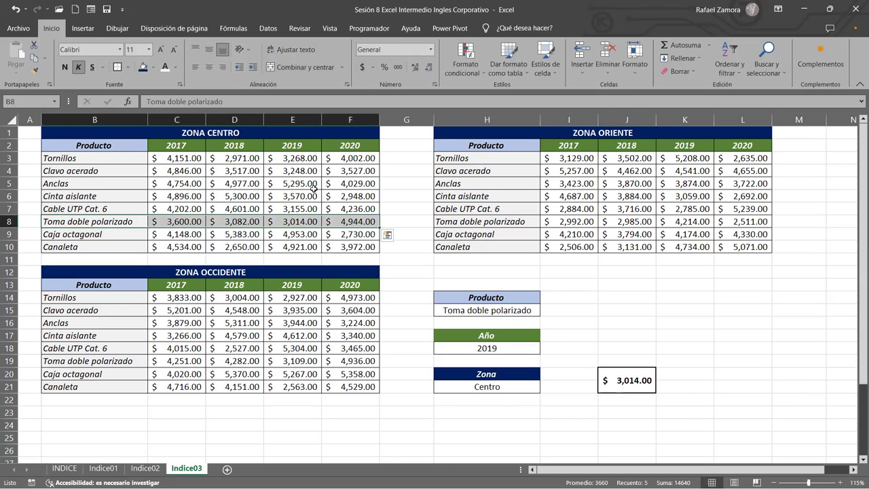
left_click(299, 222)
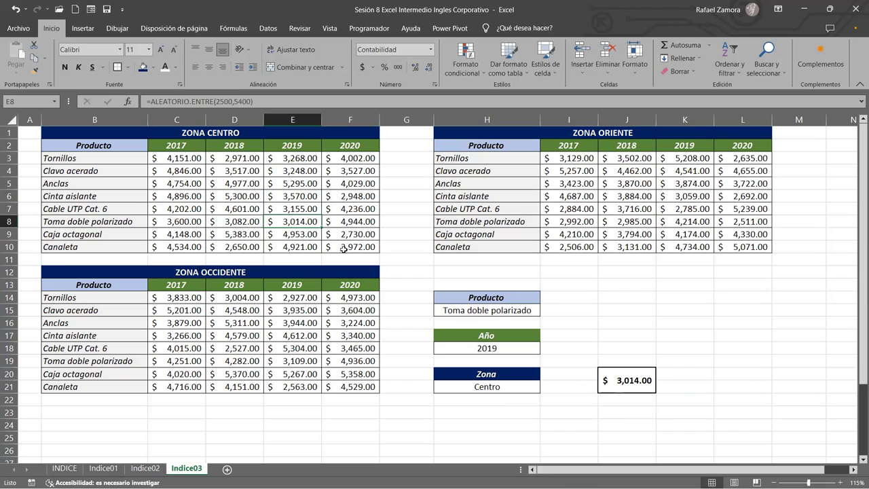
left_click(530, 348)
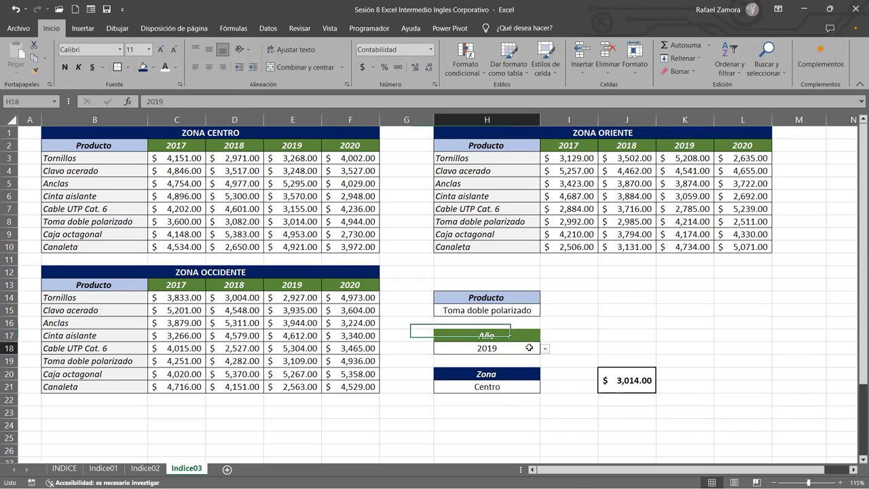
left_click(546, 351)
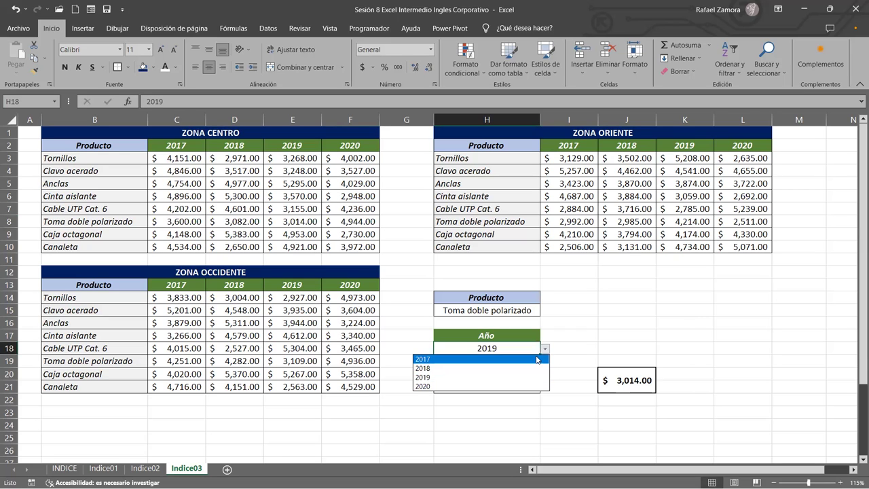
left_click(533, 359)
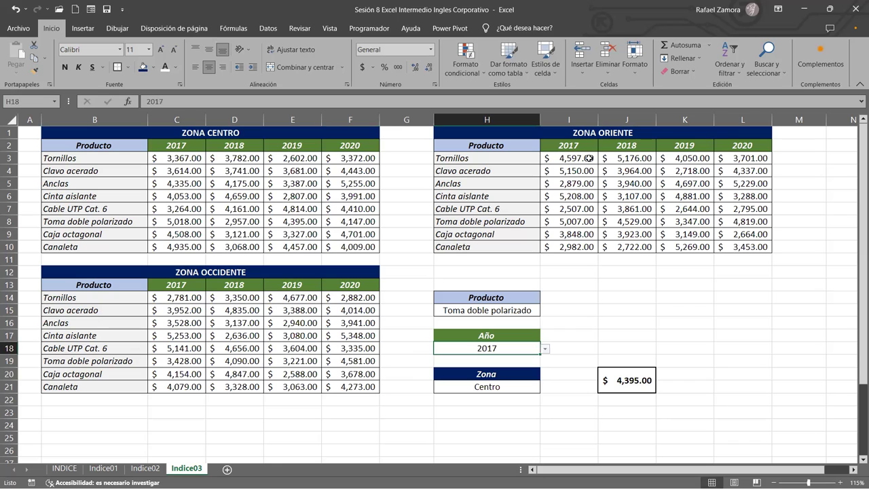
Change J20's column argument from 3 to 1, giving $ 3,428.00, and compare with C8
double_click(639, 380)
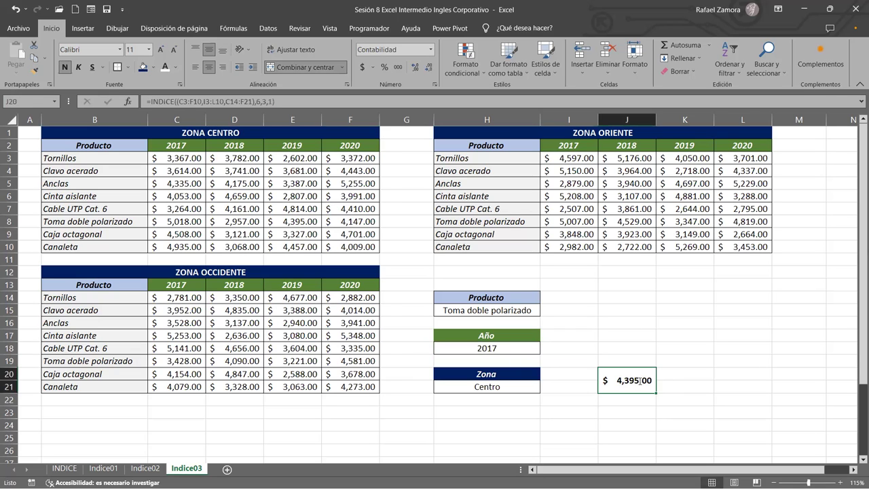
double_click(682, 380)
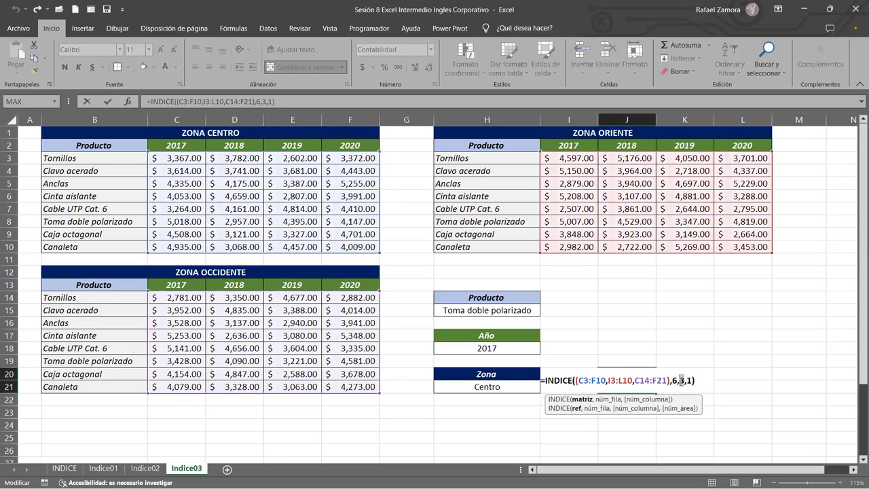
type("1")
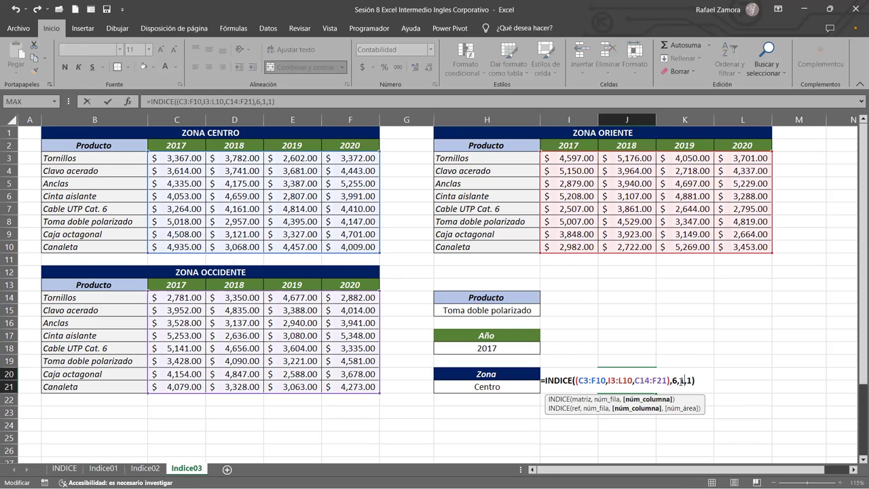
key("Return")
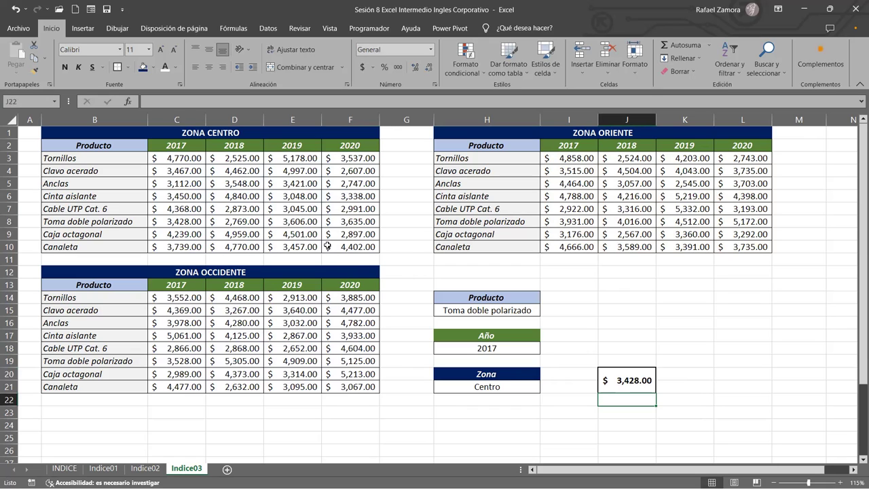
left_click(177, 221)
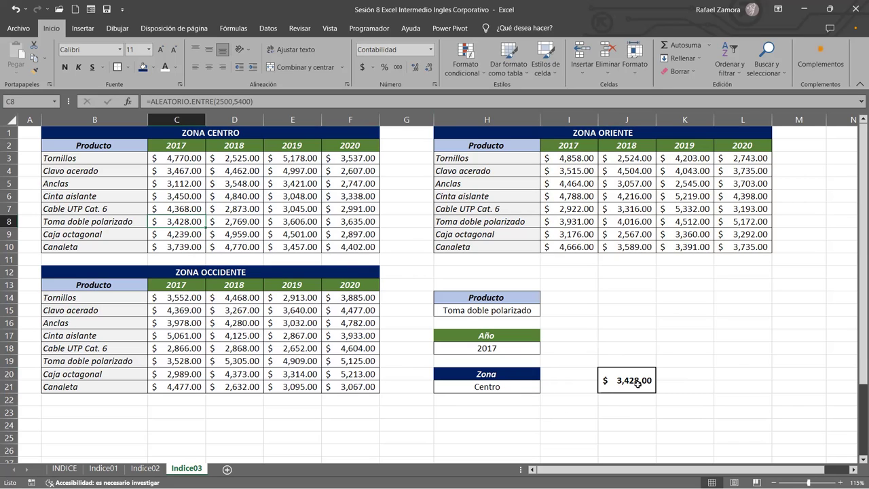
Pick Zona Oriente, Producto Tornillos and Año 2020 from the drop-downs
left_click(514, 392)
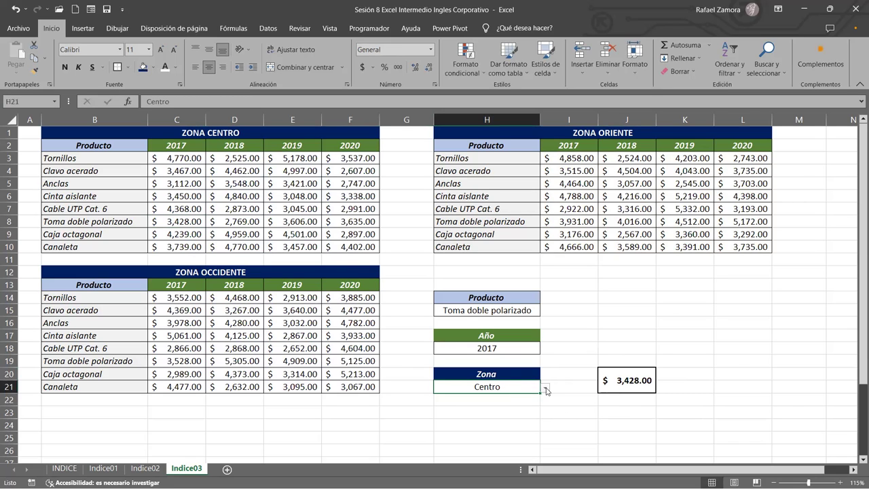
left_click(545, 388)
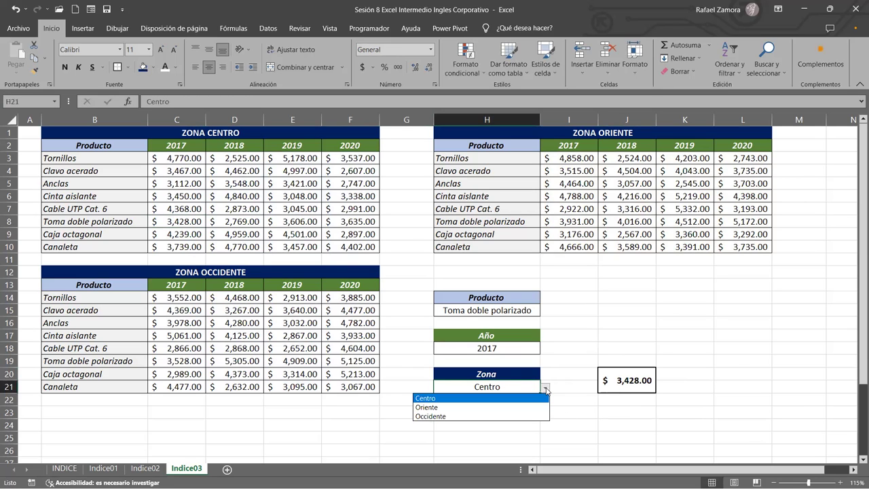
left_click(472, 407)
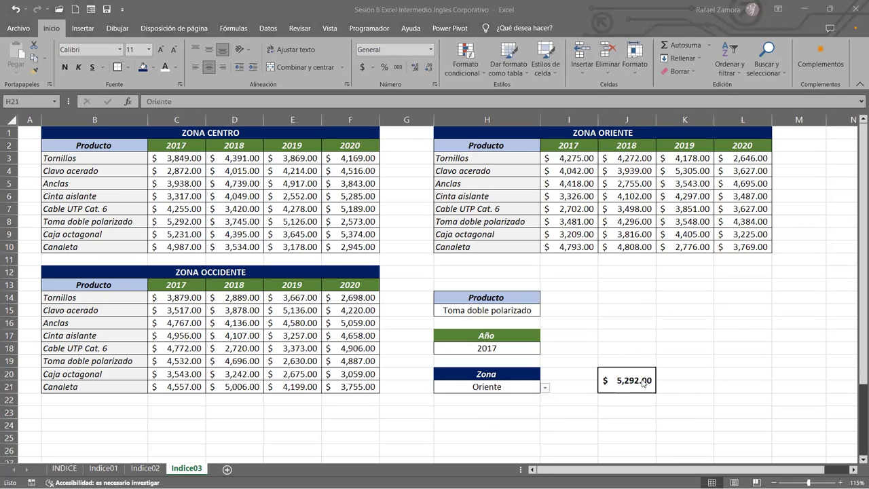
key("F2")
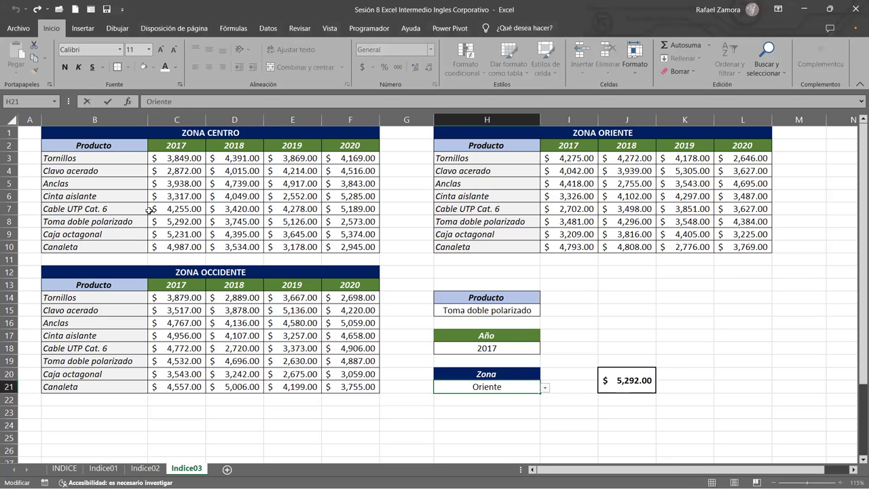
left_click(523, 311)
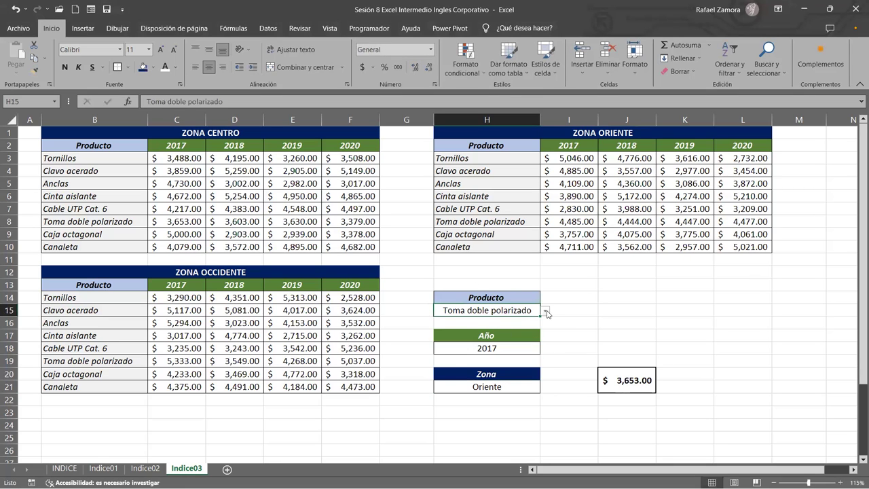
left_click(545, 310)
left_click(434, 322)
left_click(526, 348)
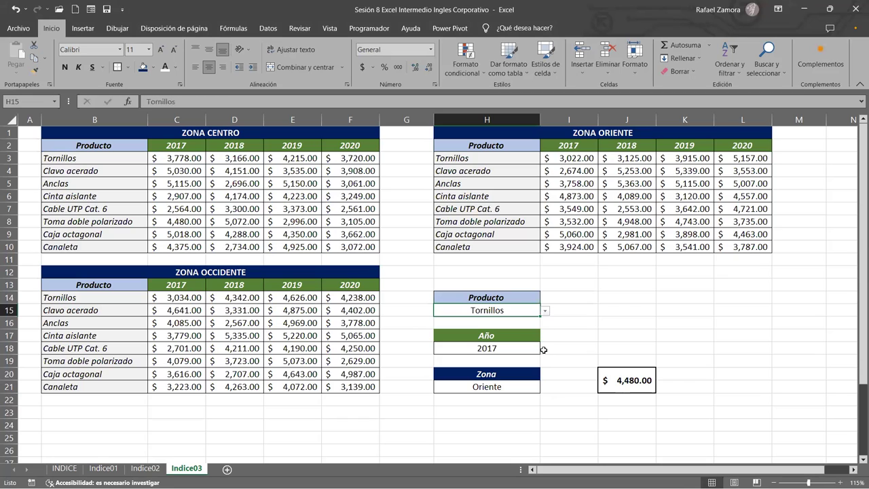
left_click(545, 349)
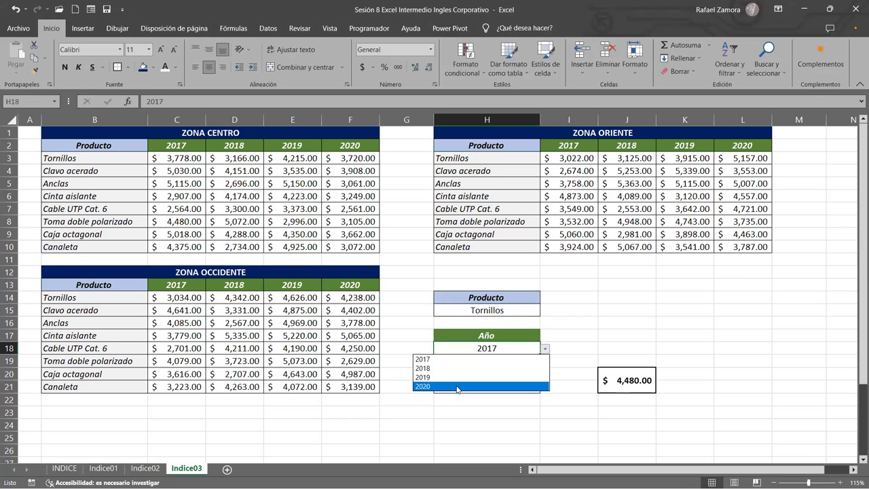
left_click(457, 385)
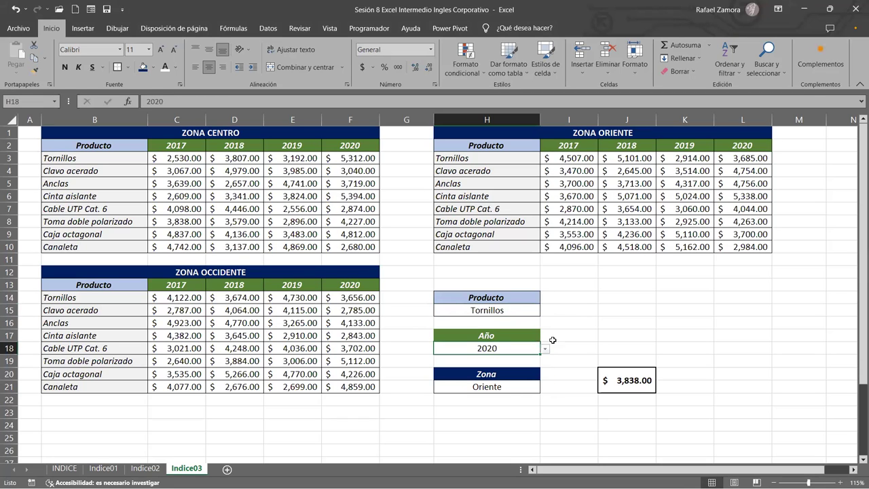
Edit J20's INDICE arguments to row 1, column 4, area 2, then reopen the formula
double_click(629, 383)
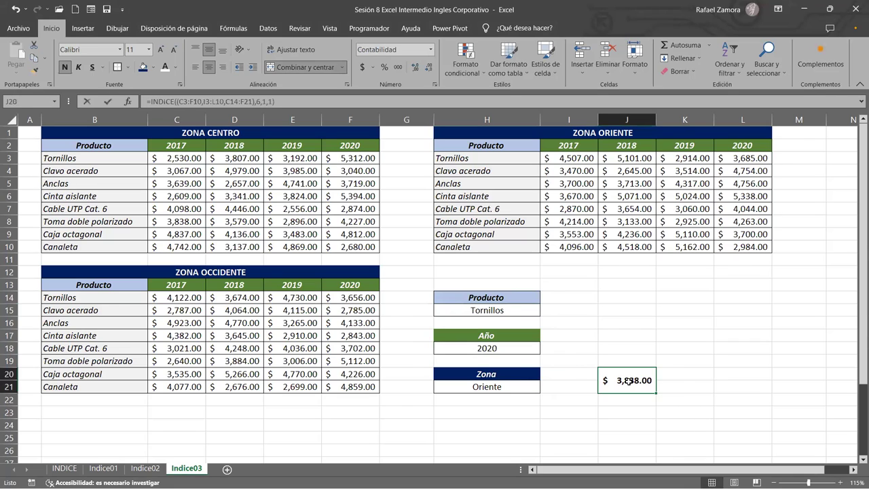
left_click(672, 380)
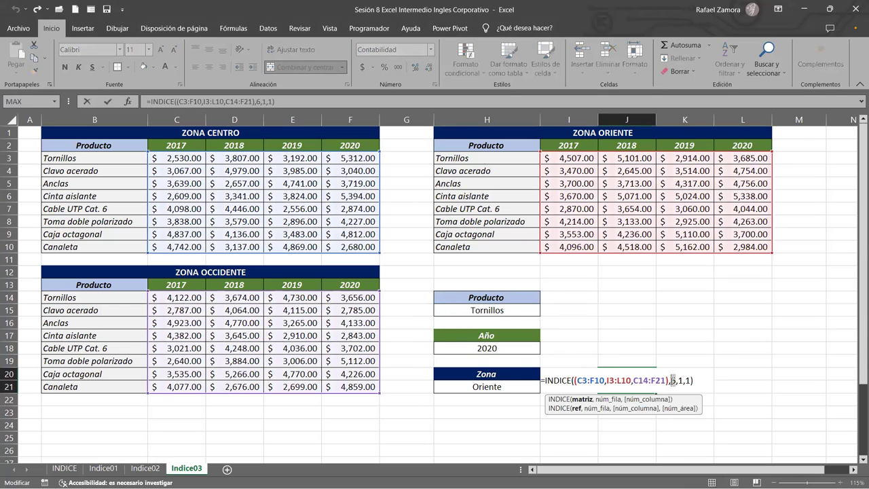
type("1")
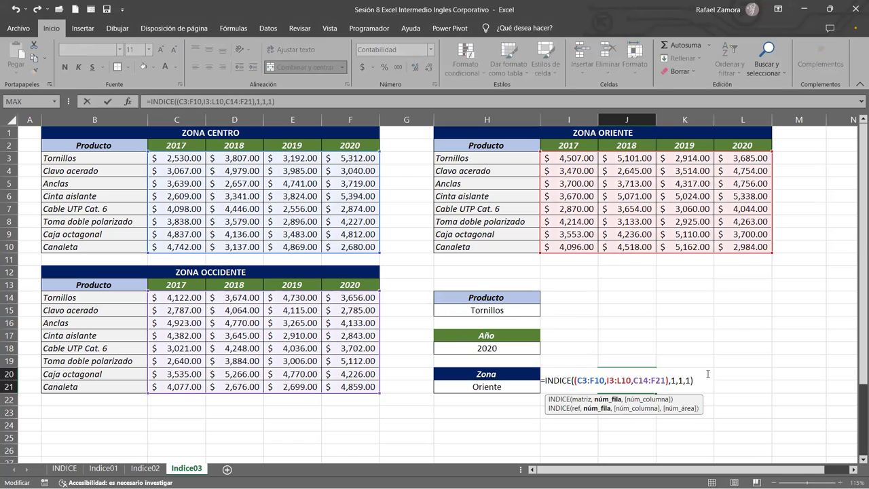
left_click(680, 381)
type("4")
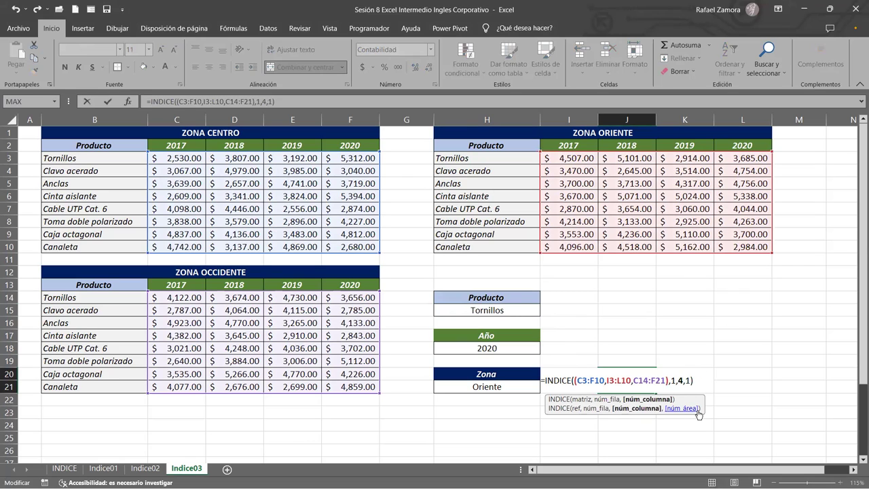
double_click(688, 380)
type("2")
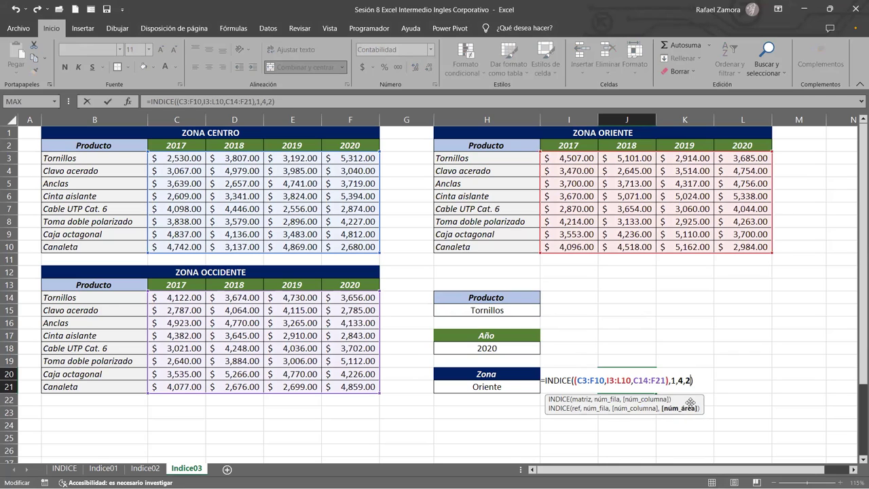
key("Return")
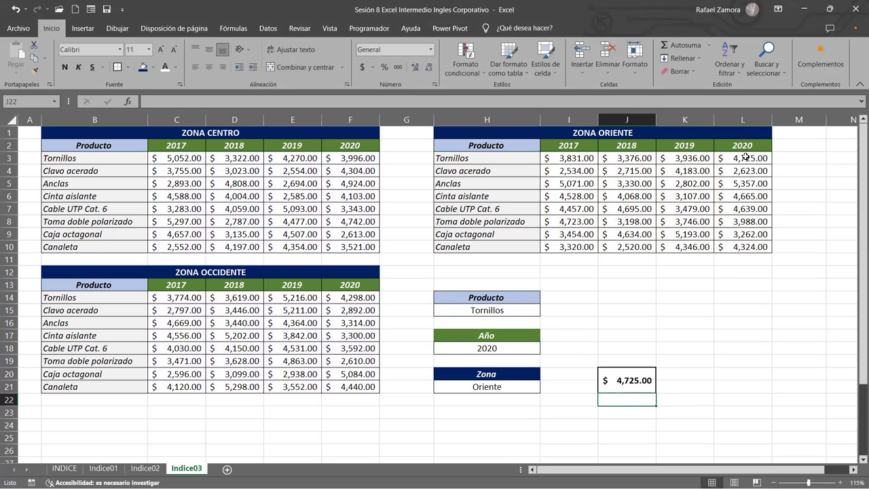
double_click(636, 387)
left_click(692, 379)
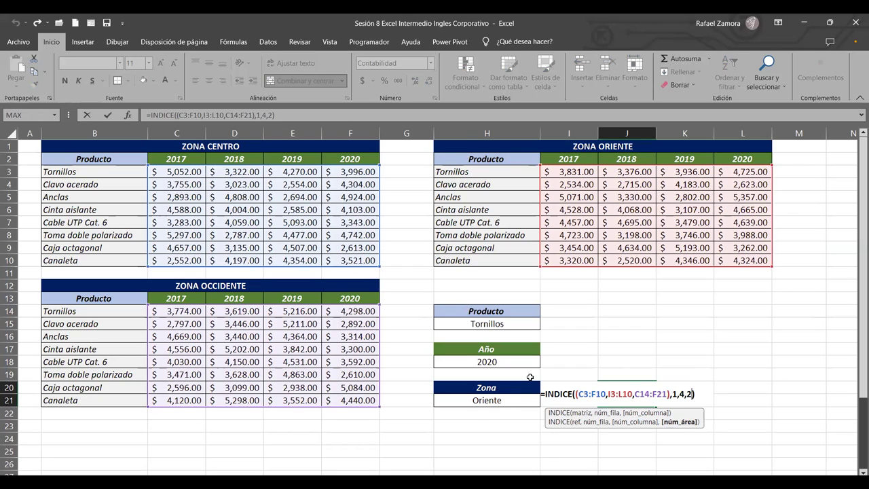
key("ctrl+Return")
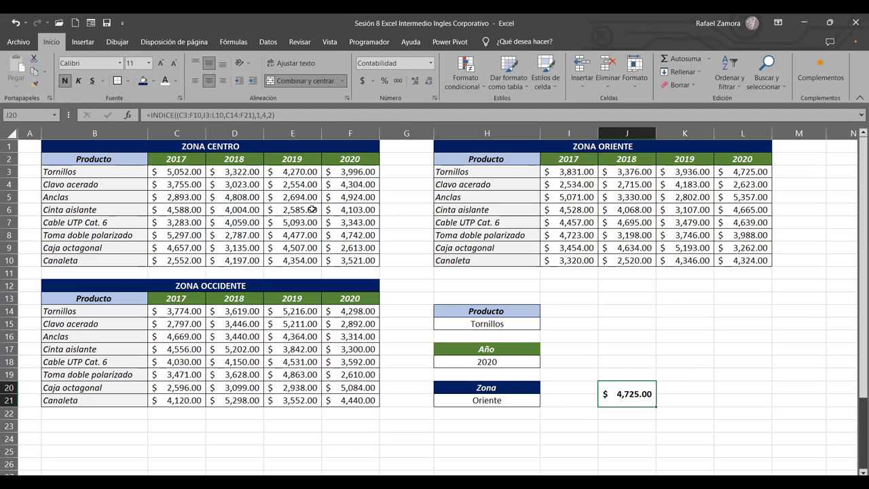
left_click_drag(187, 174, 345, 260)
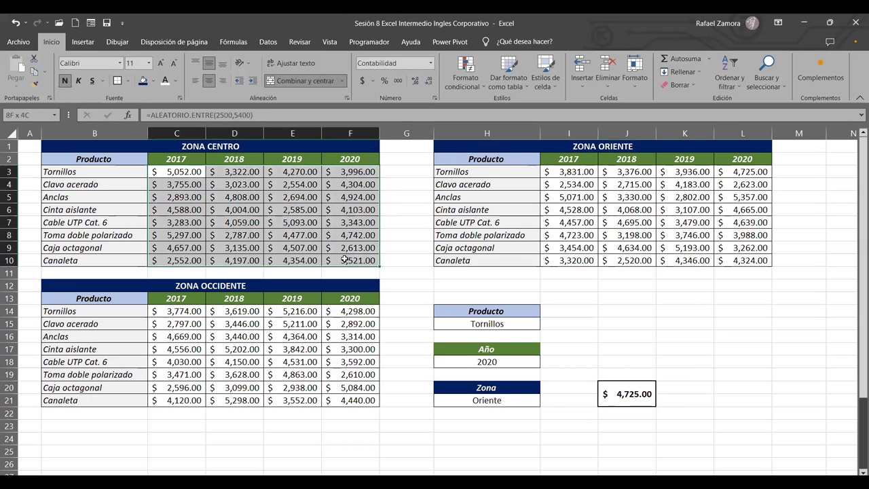
mouse_move(579, 171)
left_mouse_down()
mouse_move(732, 250)
mouse_move(733, 258)
left_mouse_up()
left_click(178, 310)
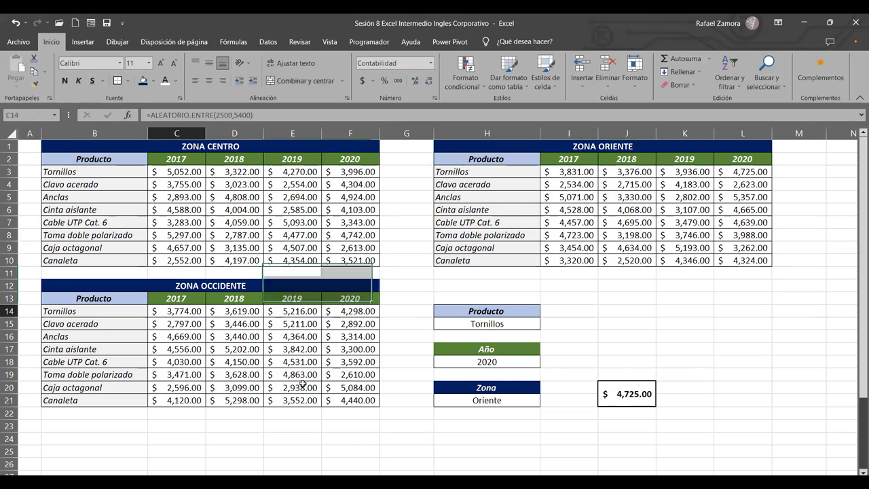
left_click_drag(303, 384, 355, 409)
mouse_move(178, 176)
left_mouse_down()
mouse_move(233, 213)
mouse_move(366, 261)
left_mouse_up()
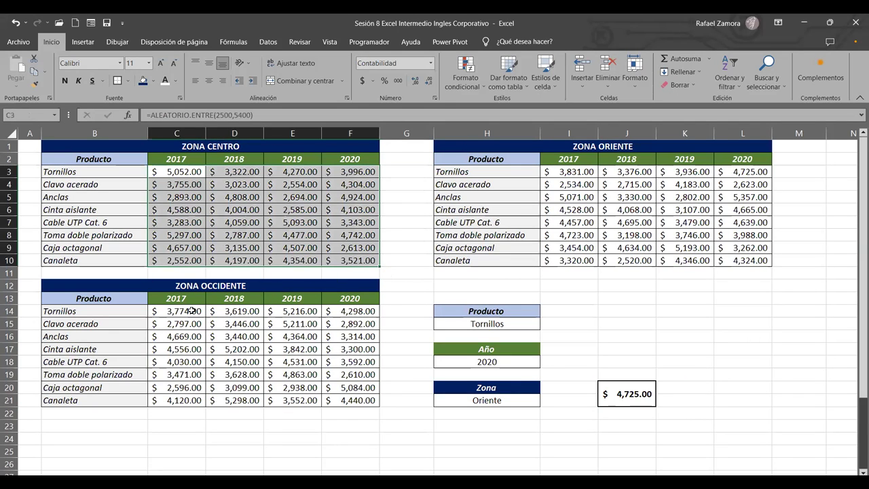
left_click_drag(192, 310, 372, 401)
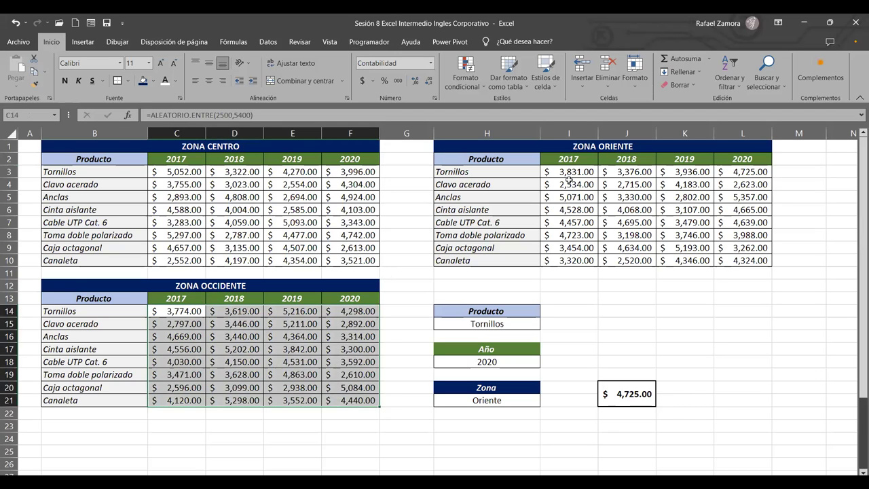
left_click_drag(568, 178, 730, 263)
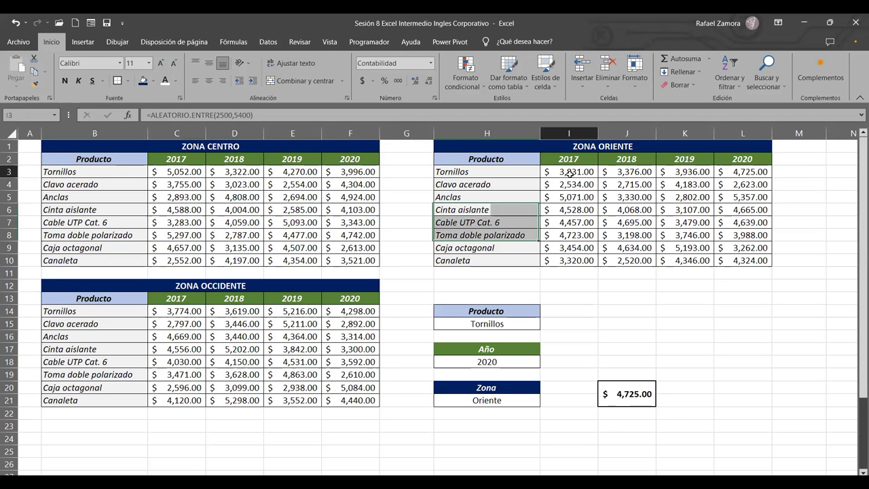
left_click(260, 213)
left_click(570, 209)
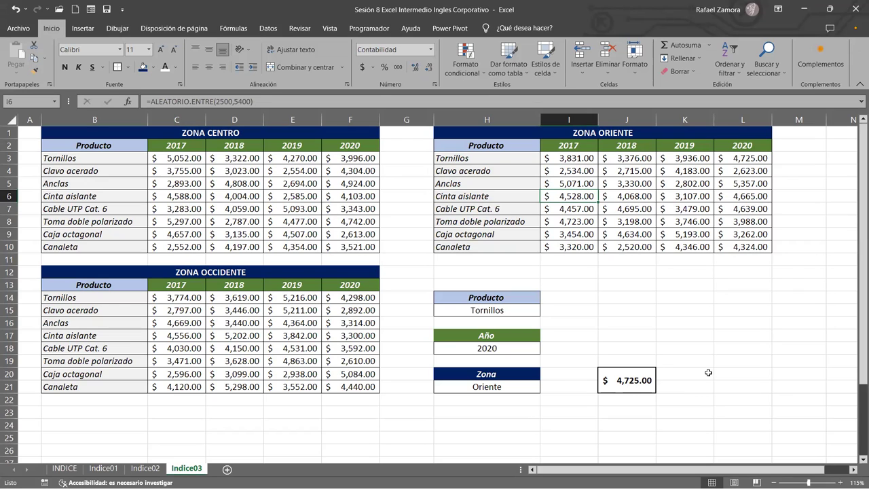
Try deleting the INDICE text inside J20, then exit leaving the original formula intact
double_click(619, 380)
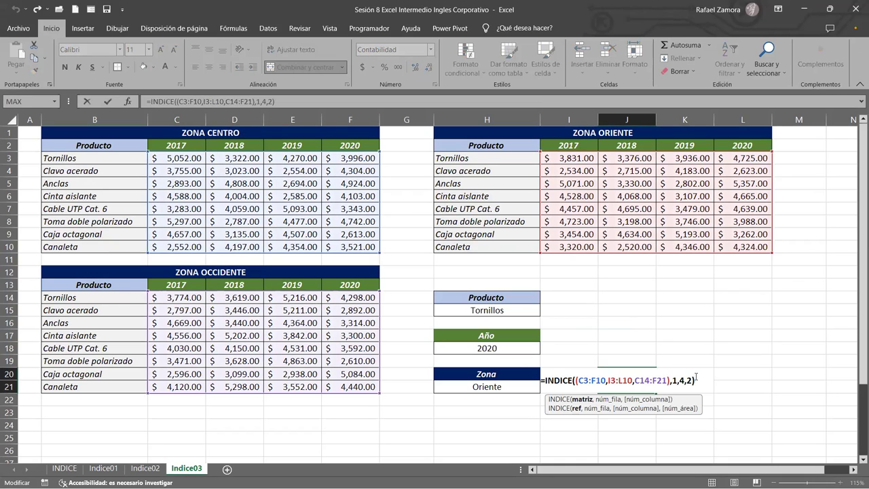
left_click_drag(695, 380, 238, 364)
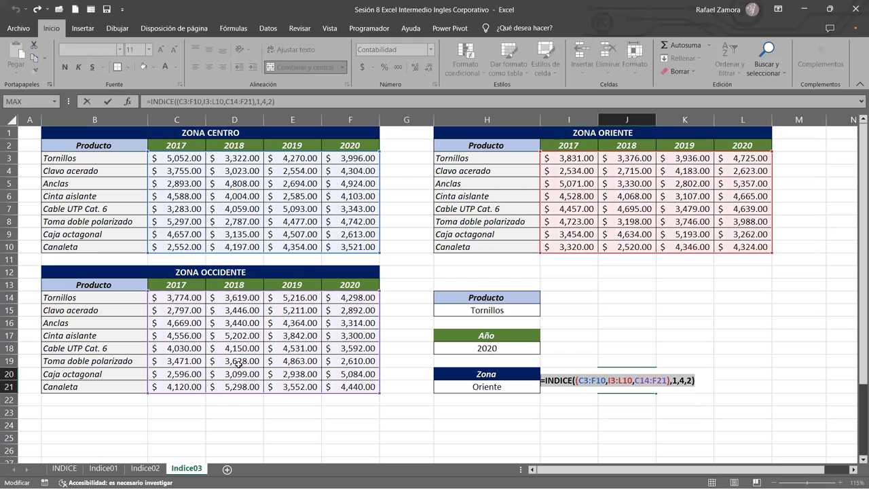
key("BackSpace")
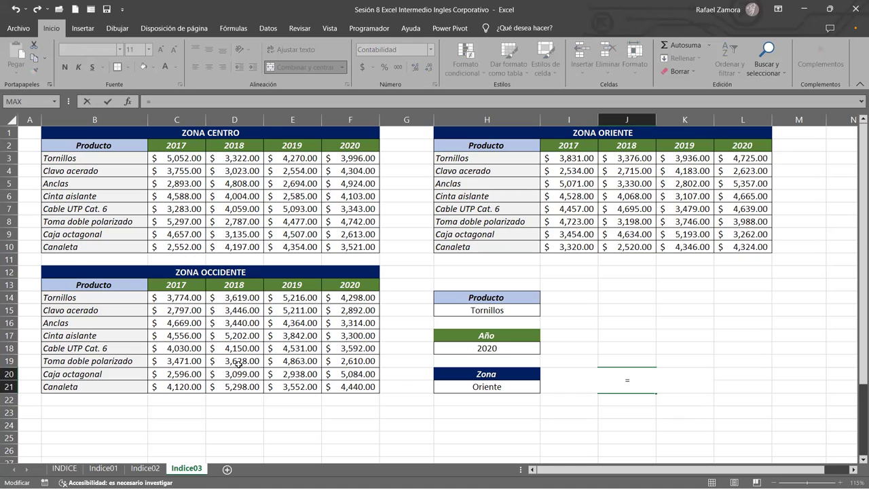
key("Return")
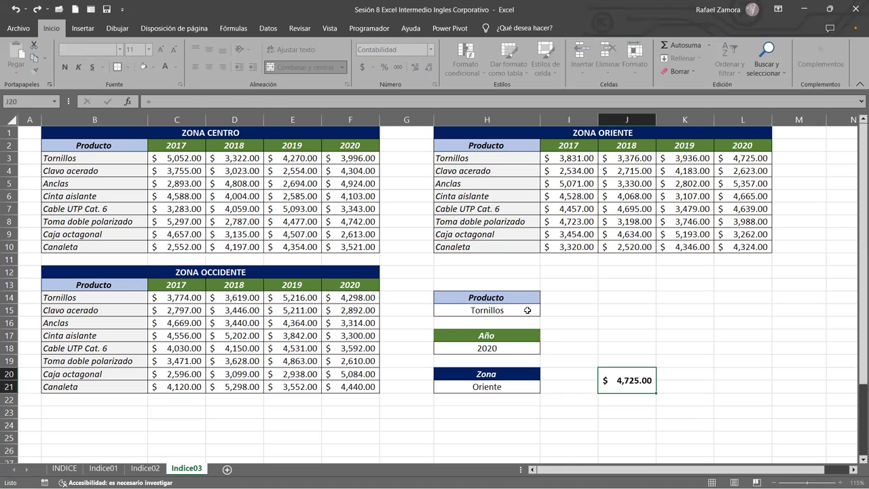
Clear J20 and start a new formula by typing =indi
left_click(540, 309)
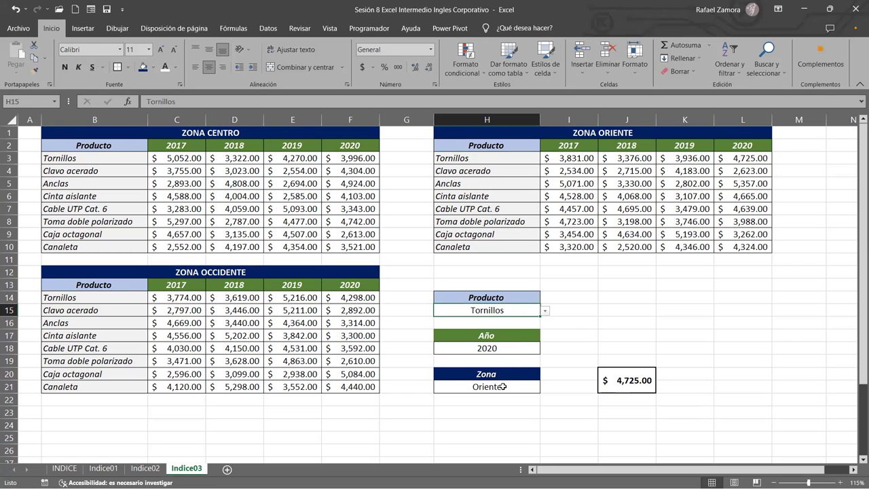
left_click(622, 371)
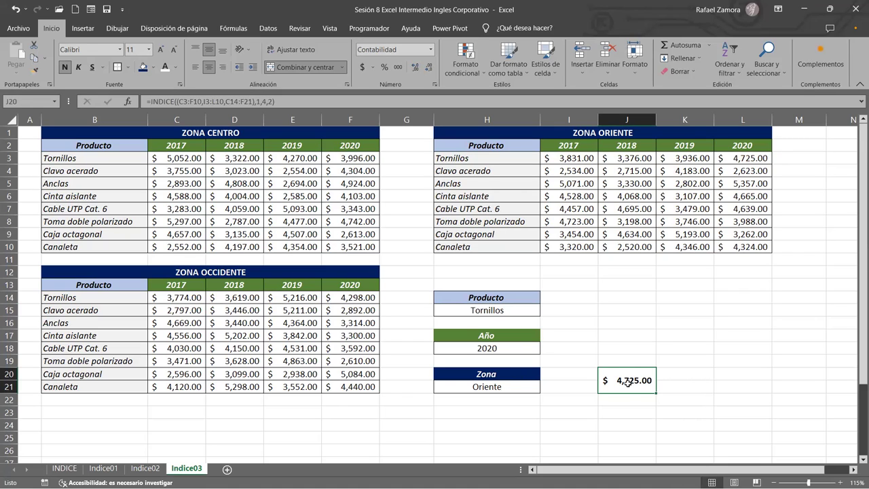
key("Delete")
type("=")
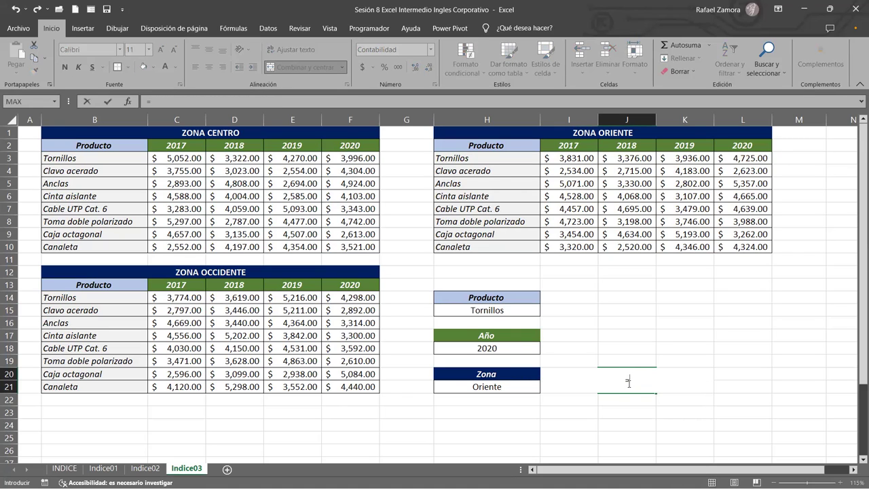
type("indi")
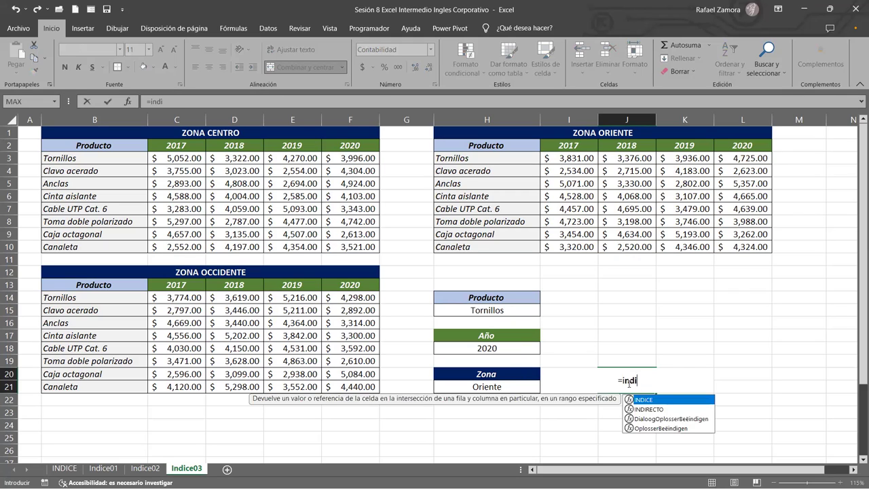
Build =INDICE((C3:F10,I3:L10,C14:F21) in J20 by selecting the three zone tables
key("Tab")
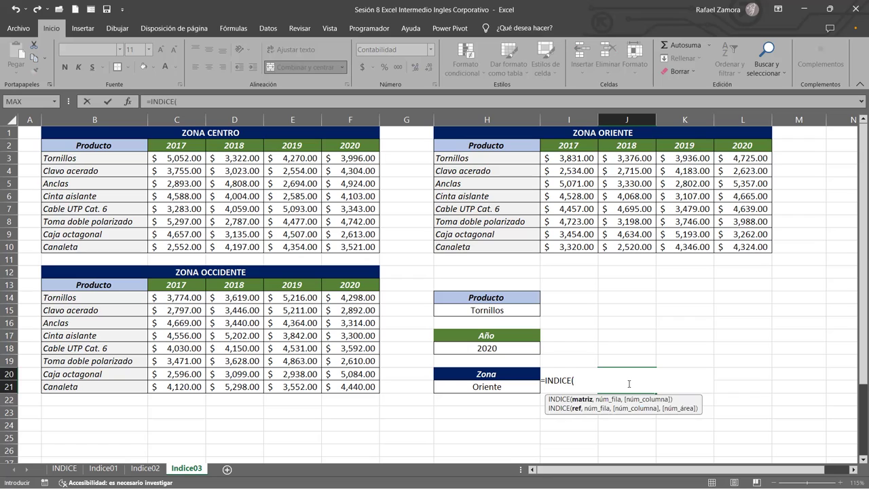
type("(")
left_click(187, 160)
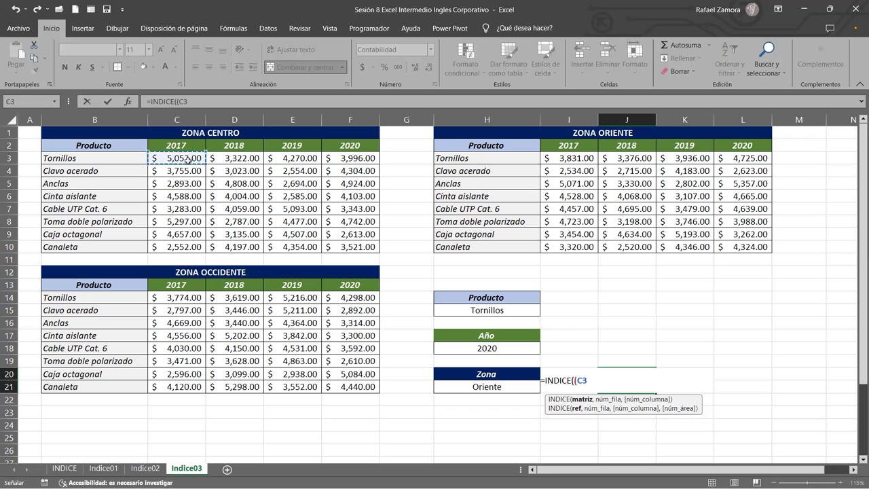
left_click(350, 252, "shift")
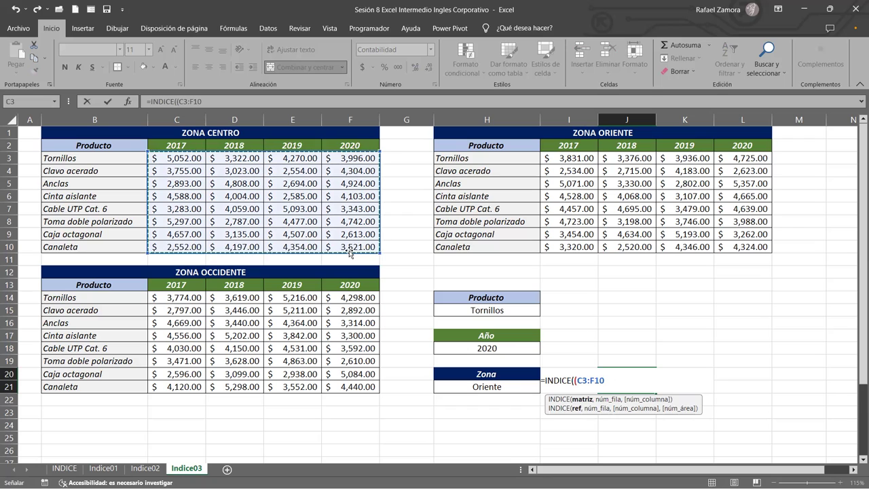
type(",")
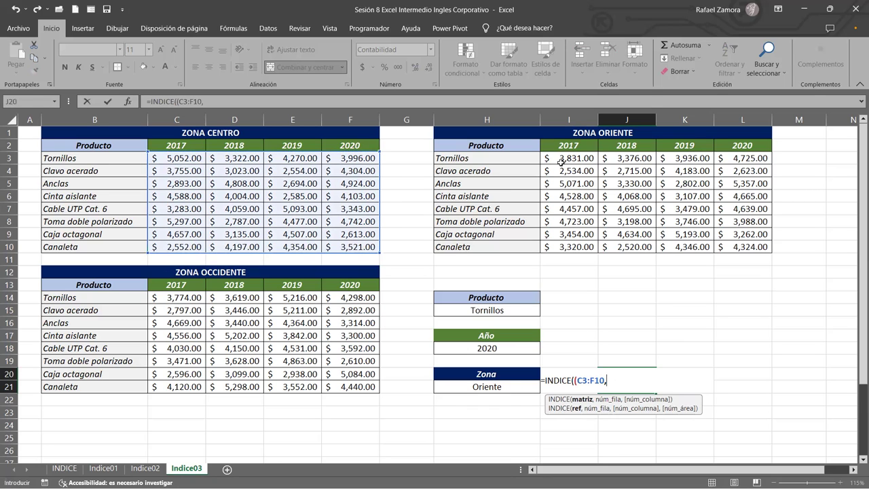
left_click_drag(565, 159, 569, 170)
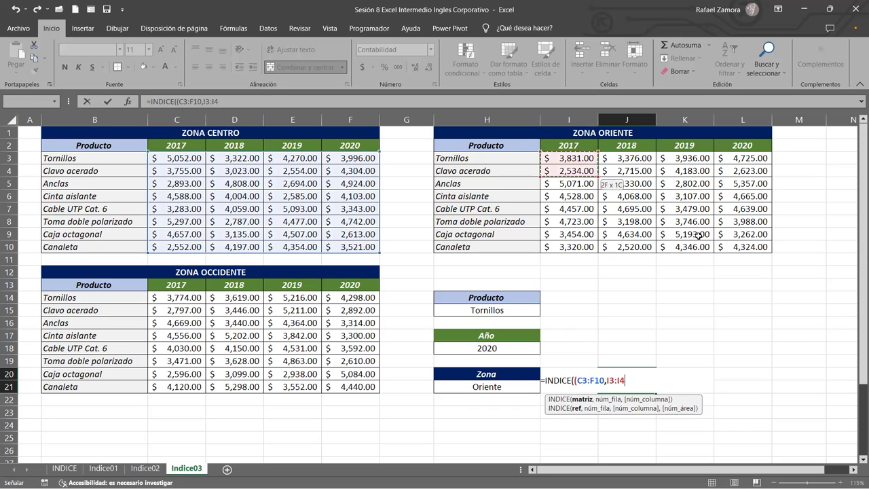
left_click_drag(731, 246, 737, 246)
type(",")
left_click_drag(180, 298, 351, 382)
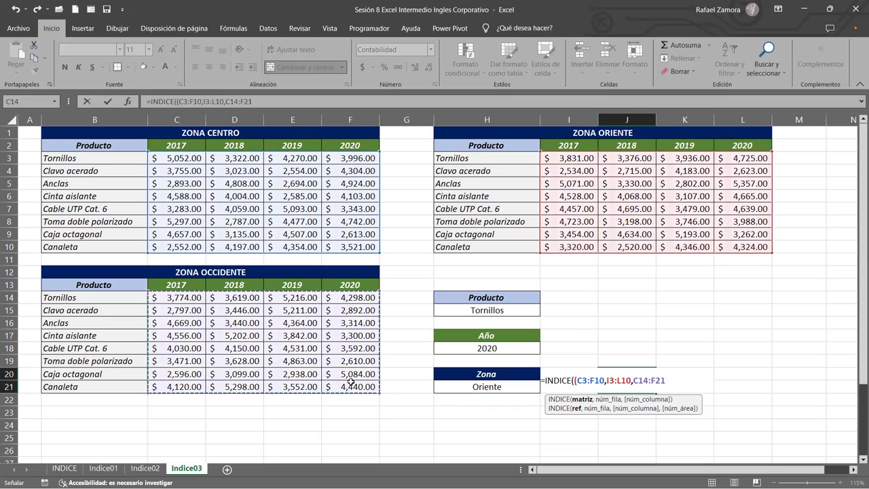
type(")")
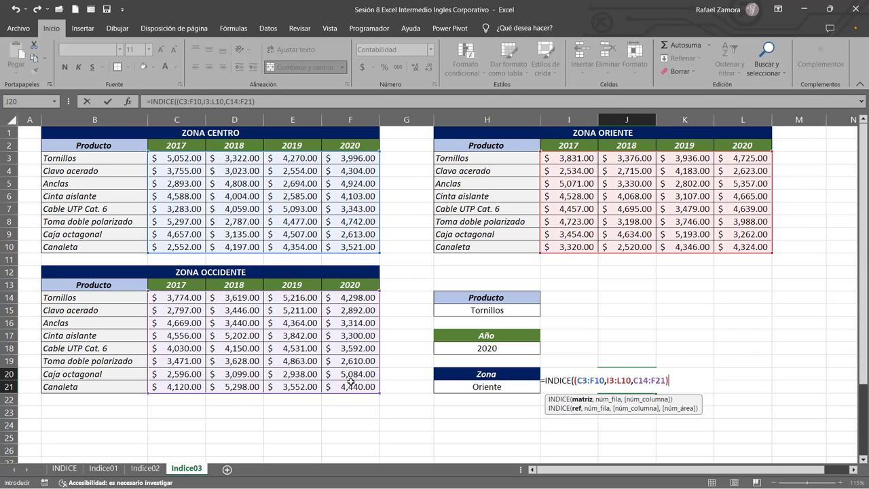
Complete J20's formula with row 1, column 4, area 2 and commit it
type(",")
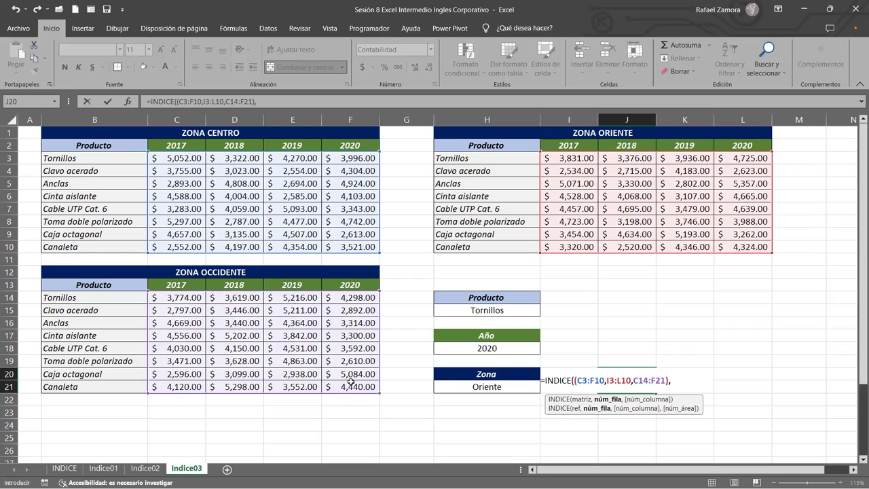
type("1")
type(",")
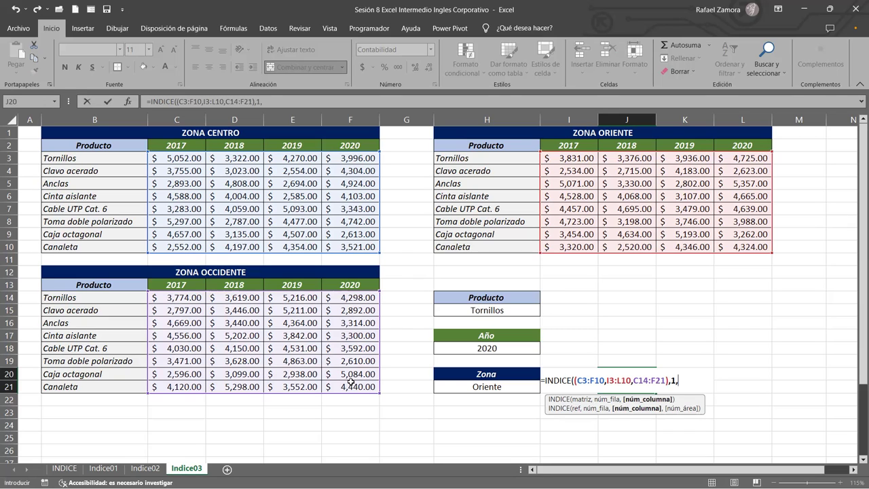
type("4")
type(",2")
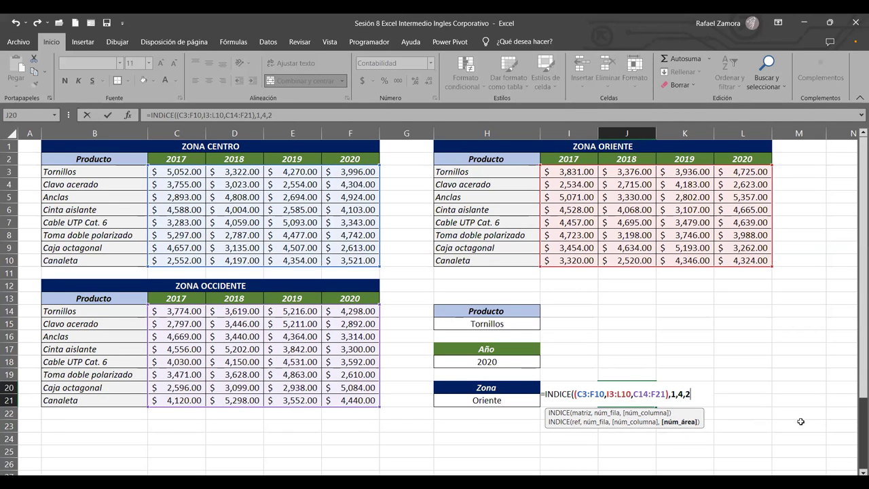
type(")")
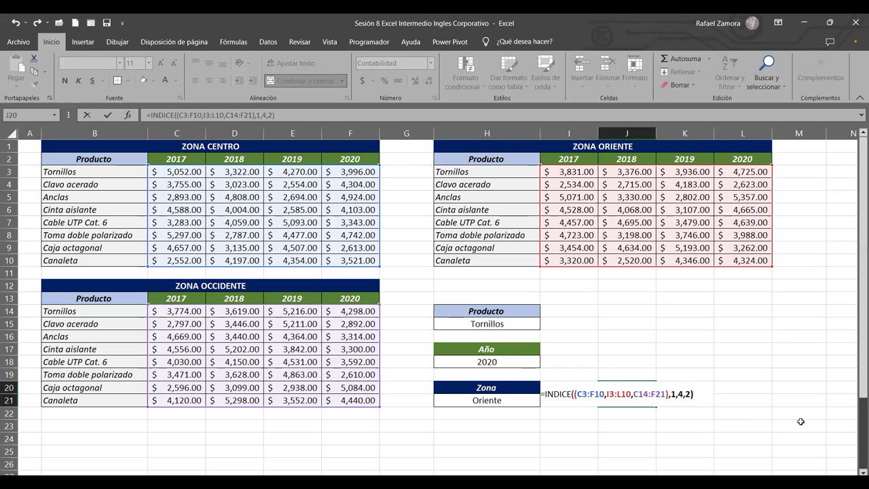
key("Return")
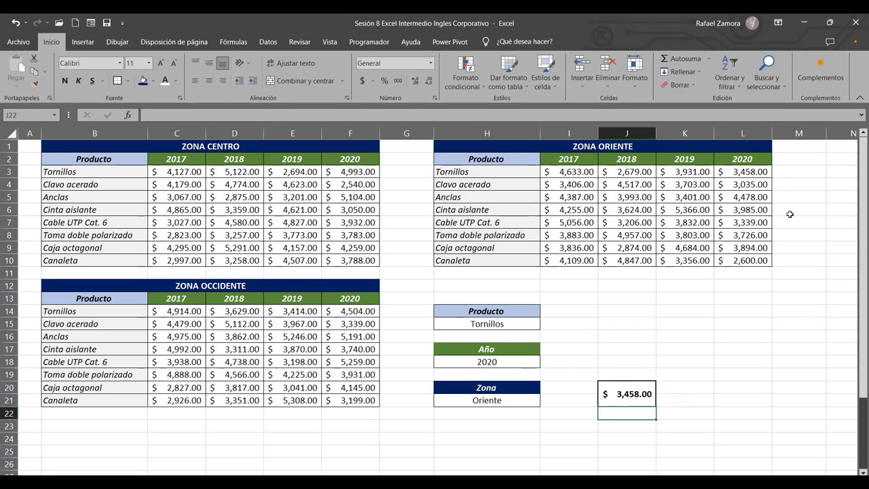
Select K17 to leave the result cell and bring the Excel window back into focus
left_click(698, 344)
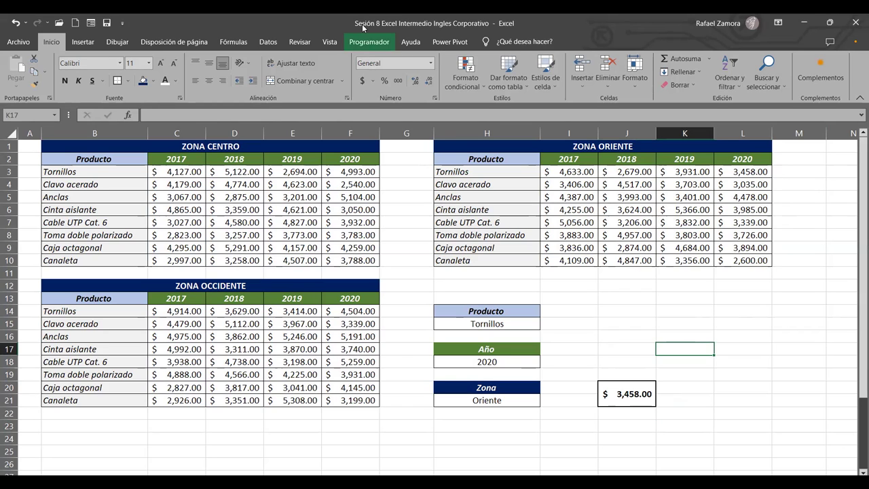
left_click(528, 29)
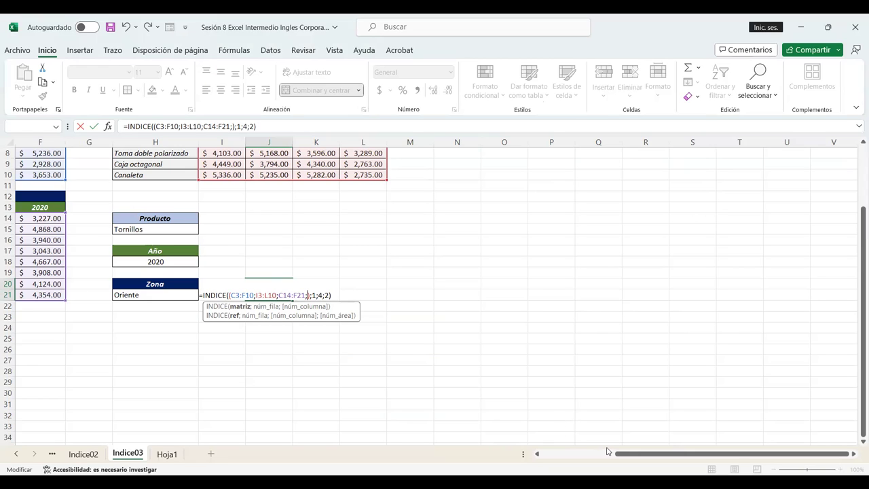
Remove the stray ';' from J20's INDICE formula so the result shows 3240
left_click_drag(607, 451, 563, 457)
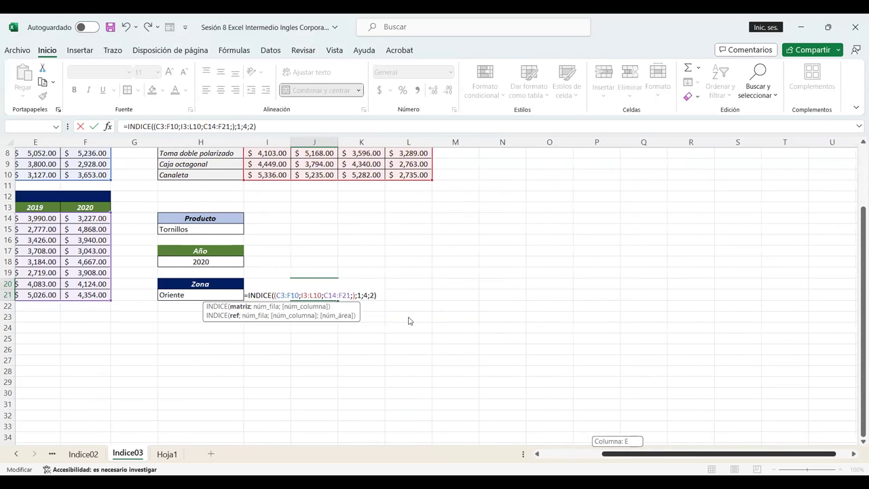
scroll(409, 320, "left", 2)
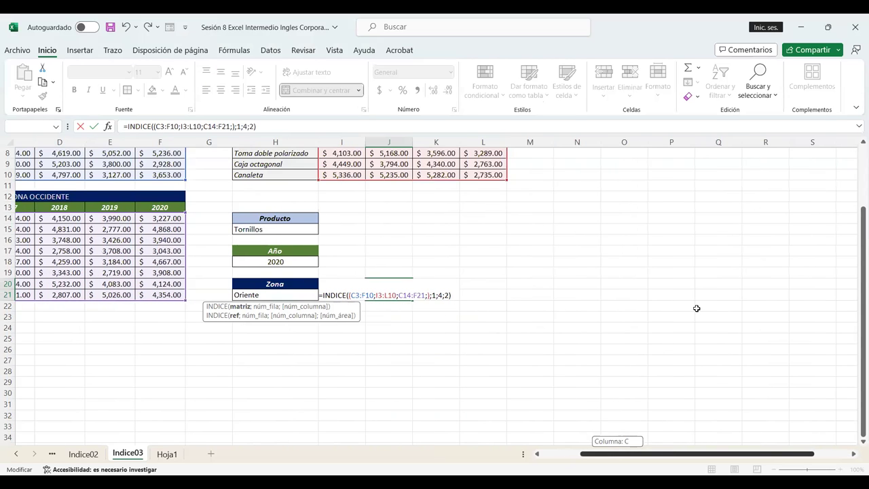
scroll(697, 308, "left", 2)
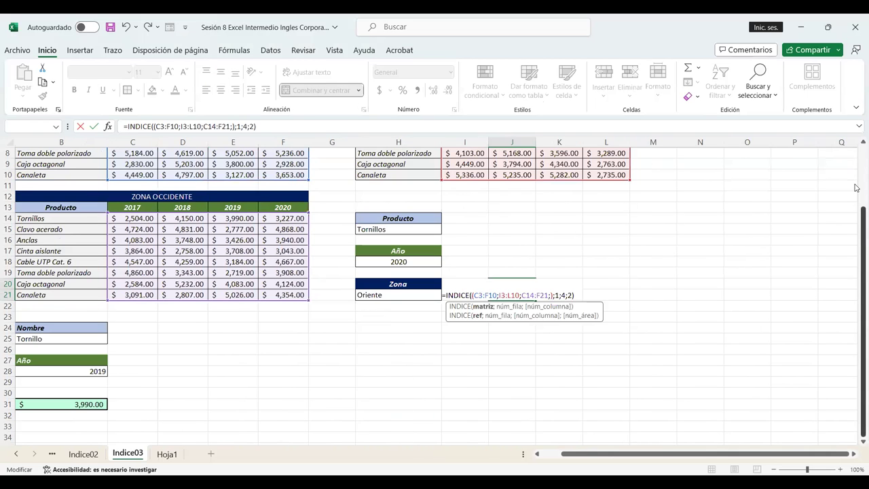
left_click_drag(858, 197, 856, 128)
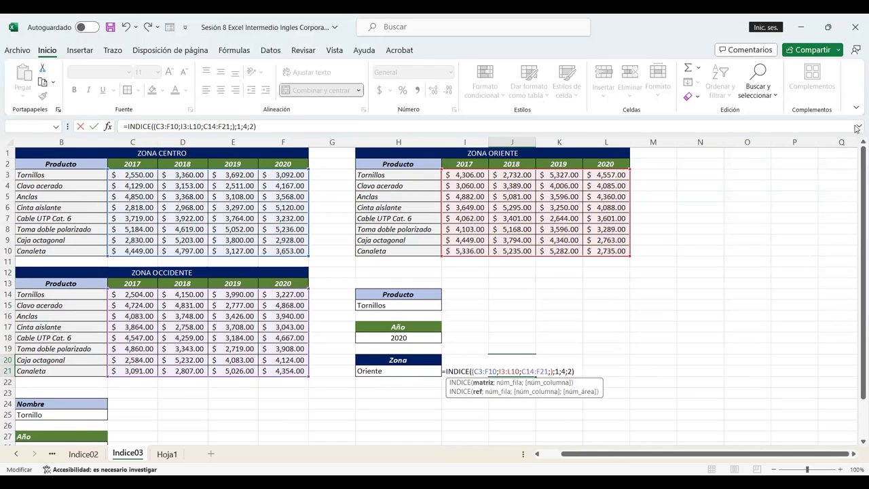
left_click(857, 128)
key("BackSpace")
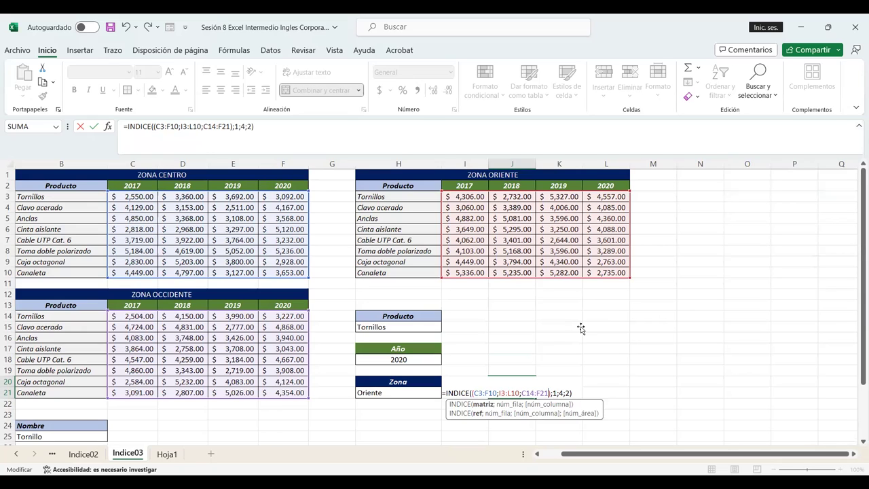
left_click(580, 328)
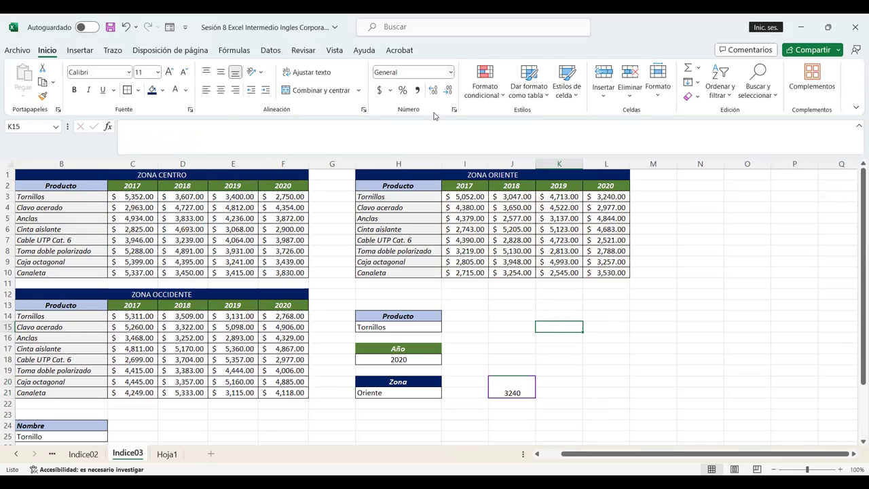
Format J20 as Contabilidad accounting ($ 3,240.00) and centre it vertically
left_click(450, 72)
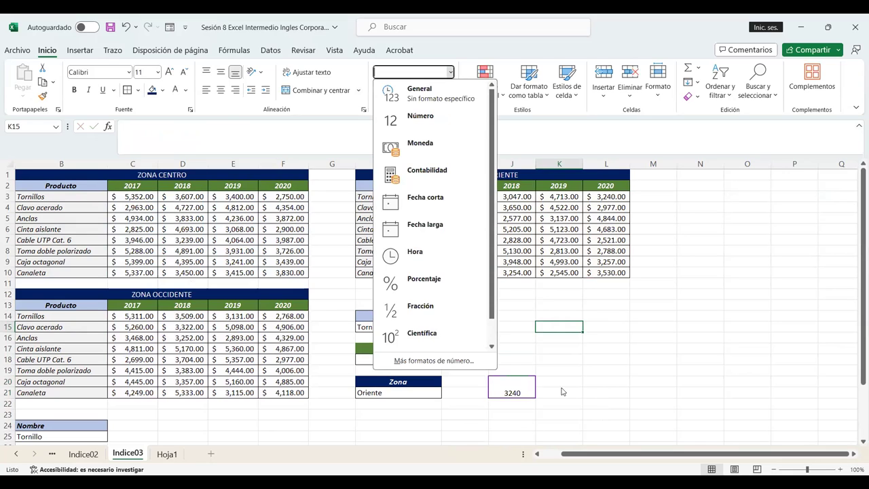
left_click(450, 74)
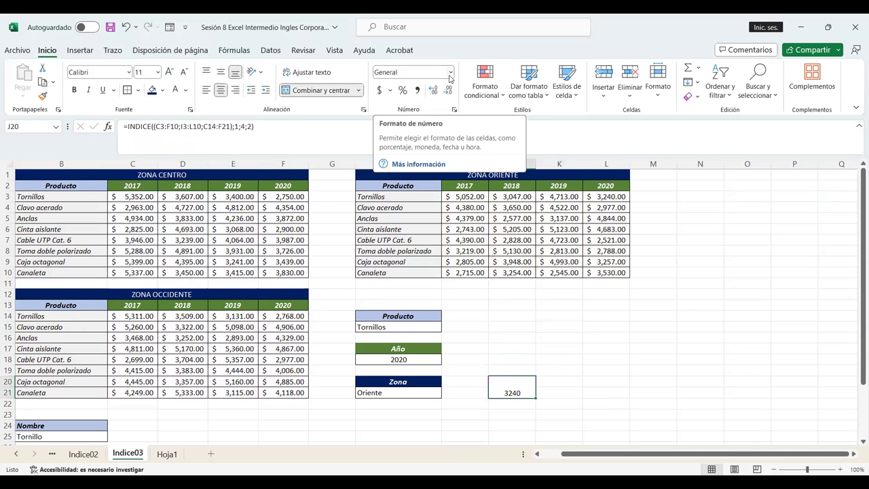
key("alt+Down")
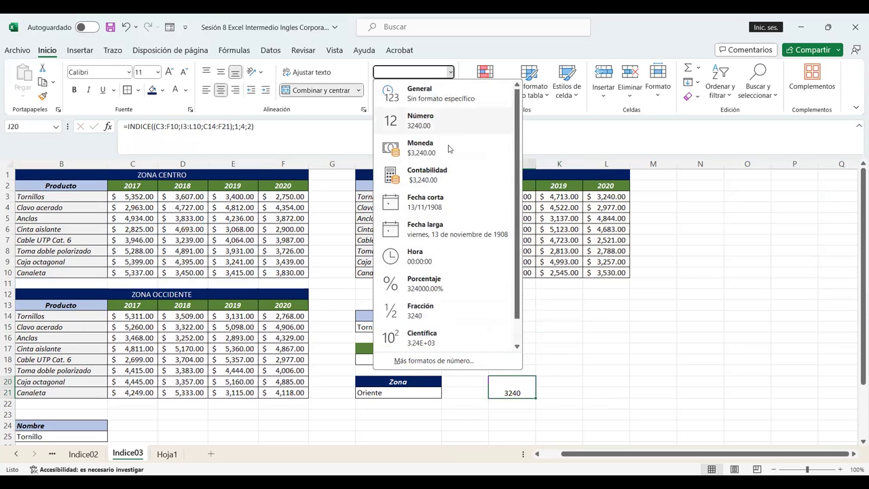
key("Down")
key("Down")
key("Up")
key("Return")
left_click(451, 73)
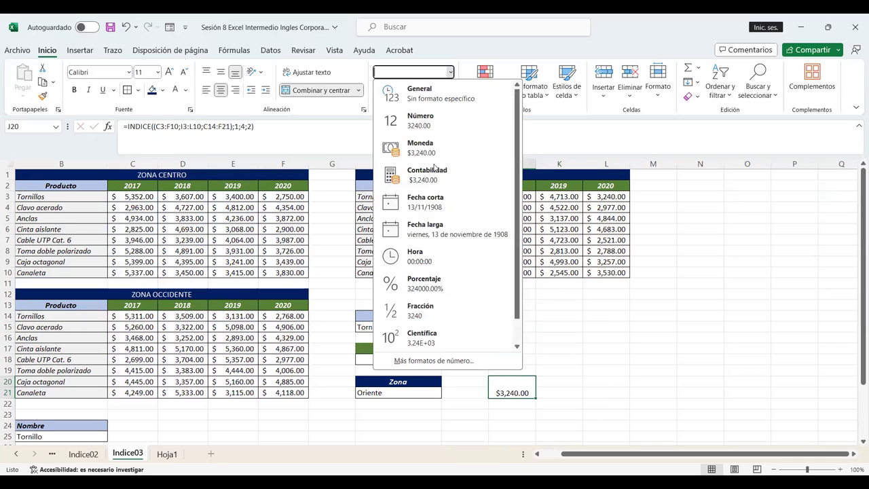
key("Down")
key("Down")
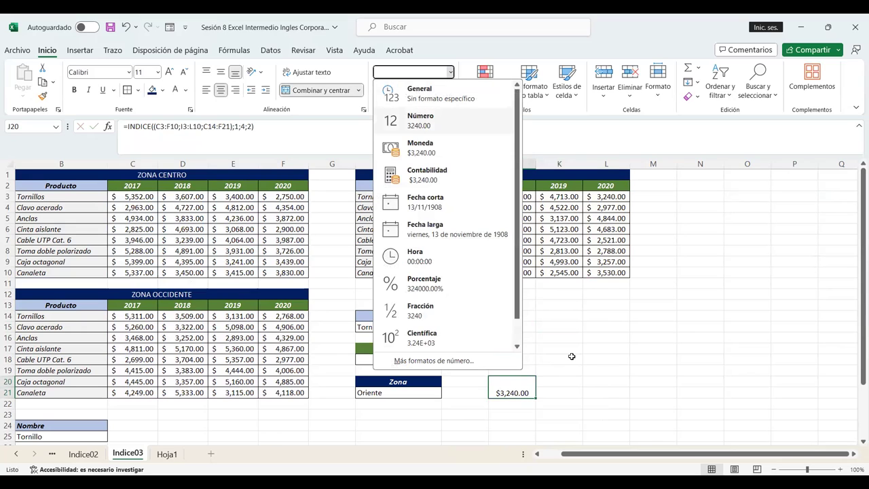
key("Down")
key("Down")
key("Return")
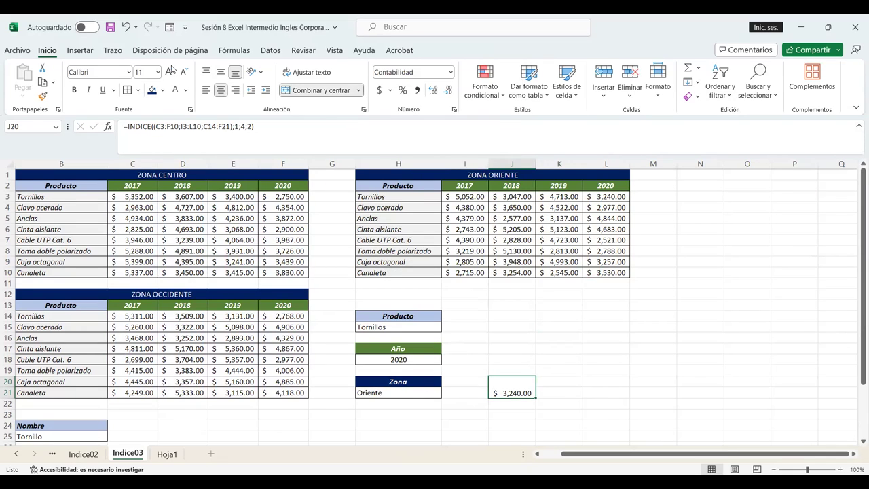
left_click(220, 73)
Middle-align and centre Oriente in H21 and Tornillos in H15, matching the 2020 input
left_click(523, 315)
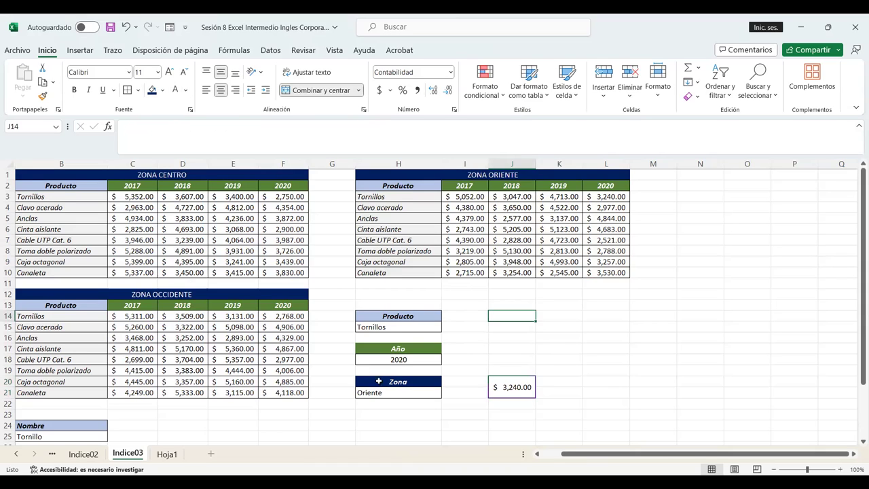
key("ctrl+z")
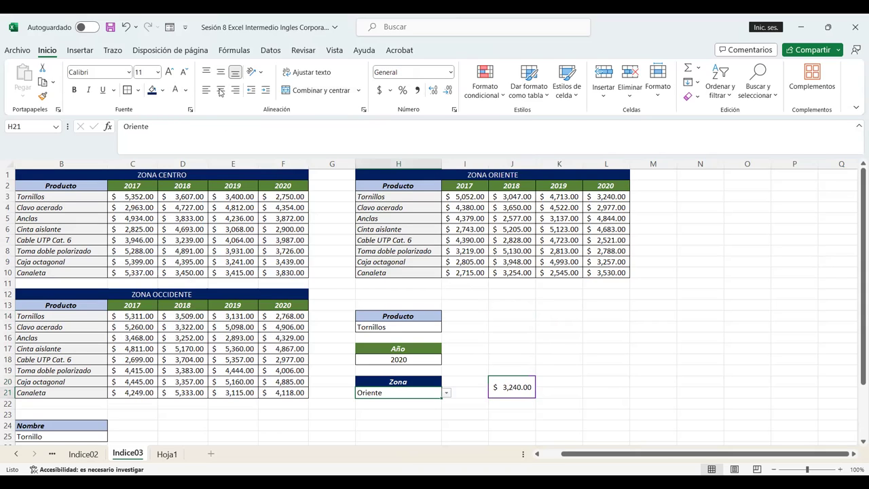
left_click(220, 73)
left_click(220, 90)
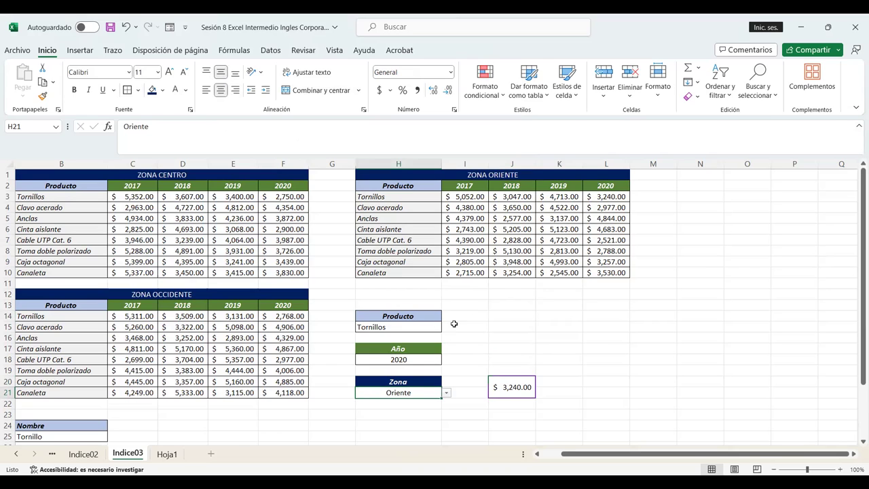
left_click(421, 326)
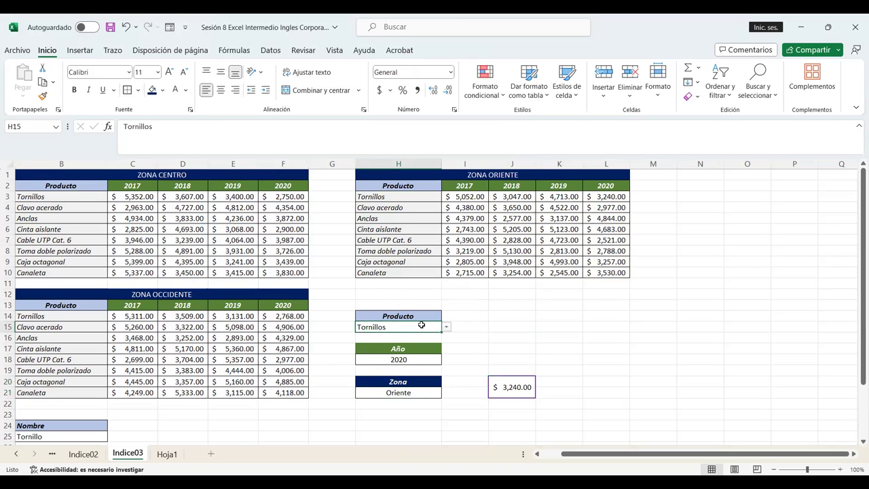
left_click(221, 74)
left_click(222, 90)
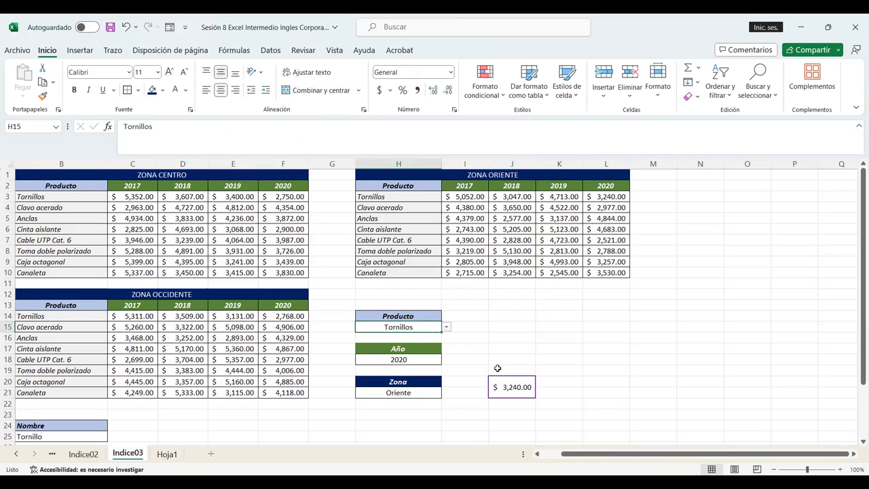
left_click(520, 356)
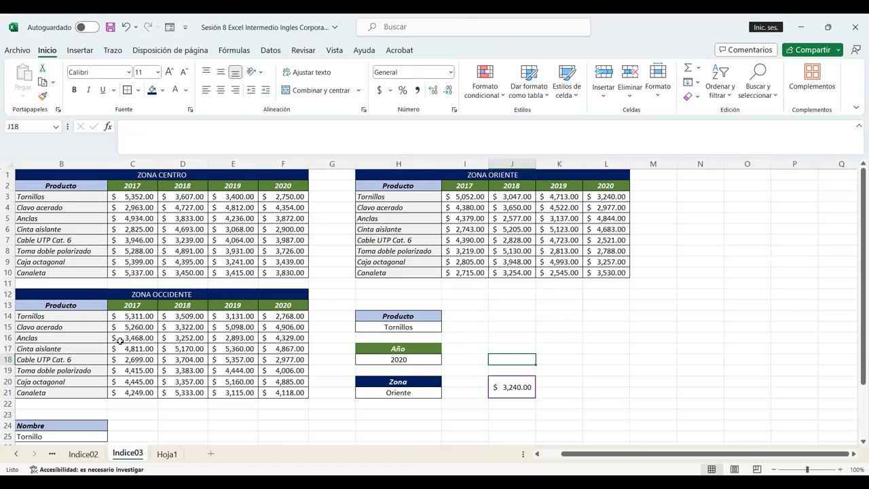
left_click(72, 431)
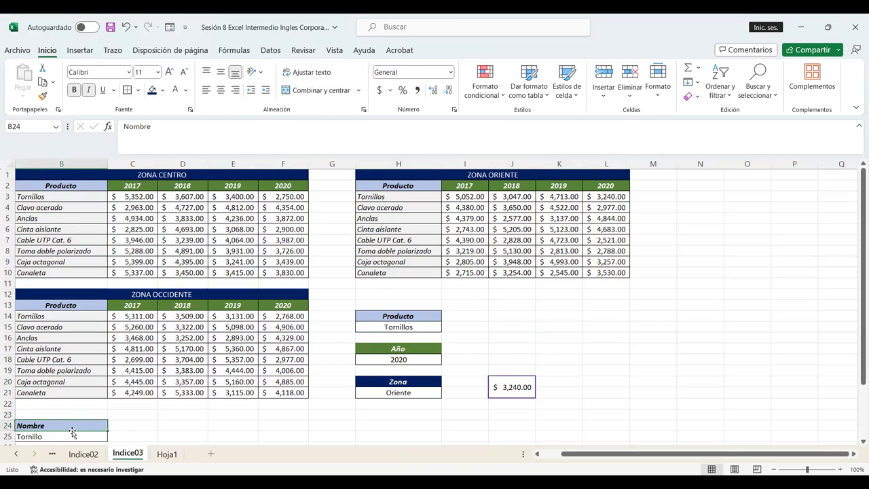
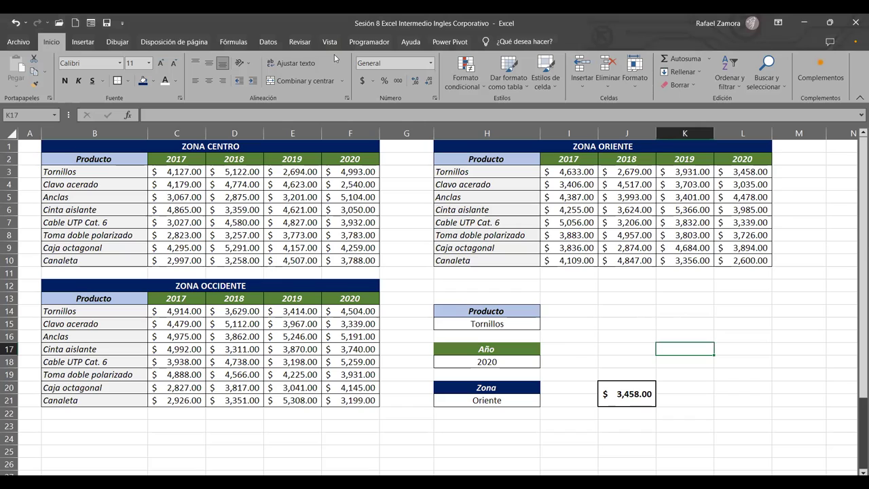
In H19, start an SI formula mapping year 2017 in H18 to index 1
left_click(561, 324)
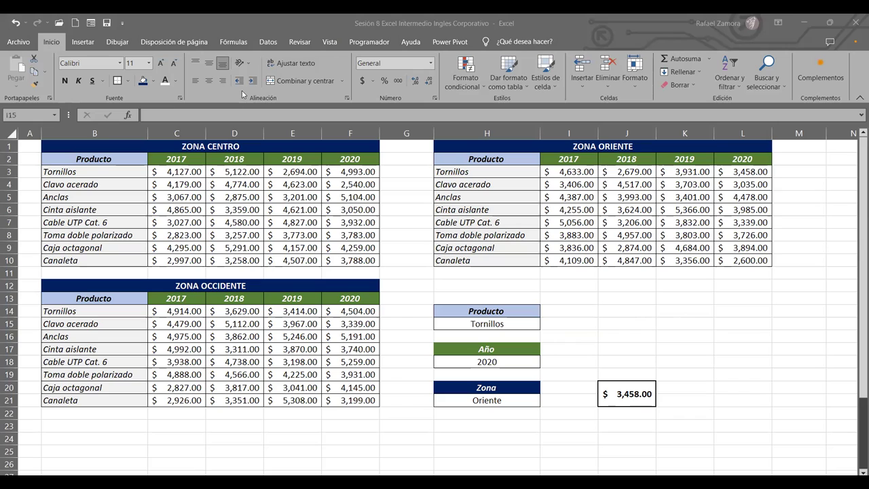
left_click(567, 336)
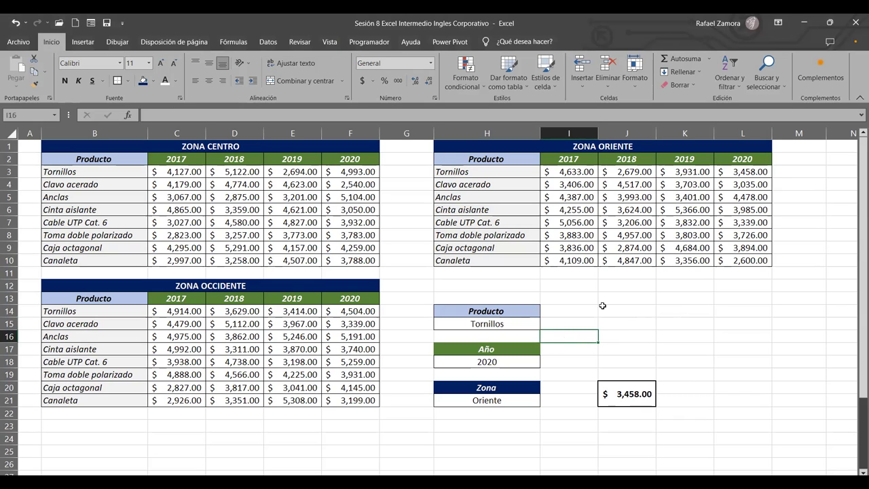
left_click(583, 320)
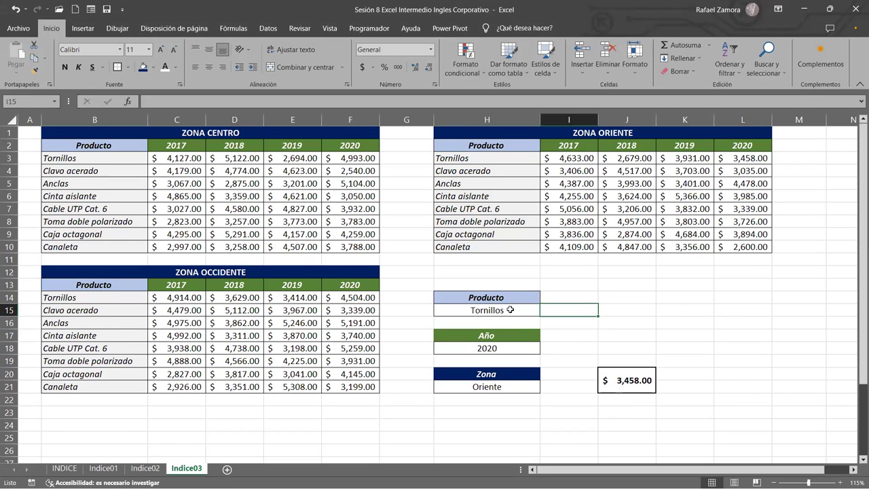
left_click(570, 351)
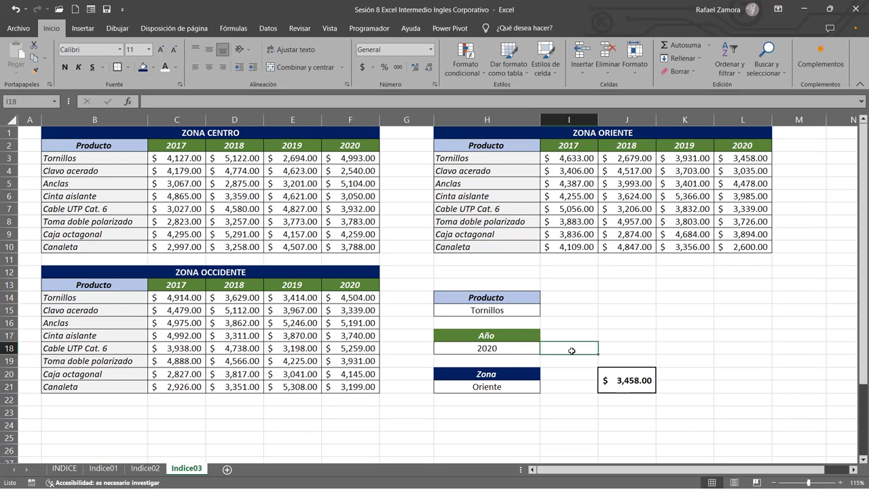
left_click(503, 365)
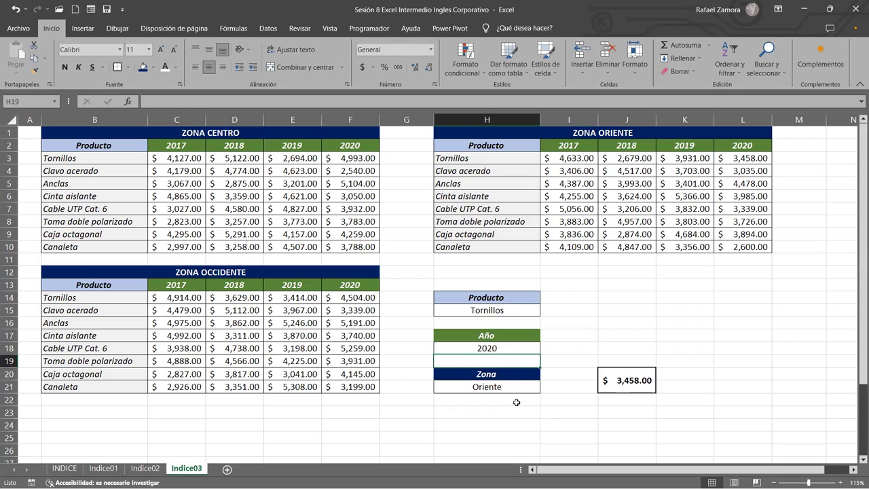
type("=")
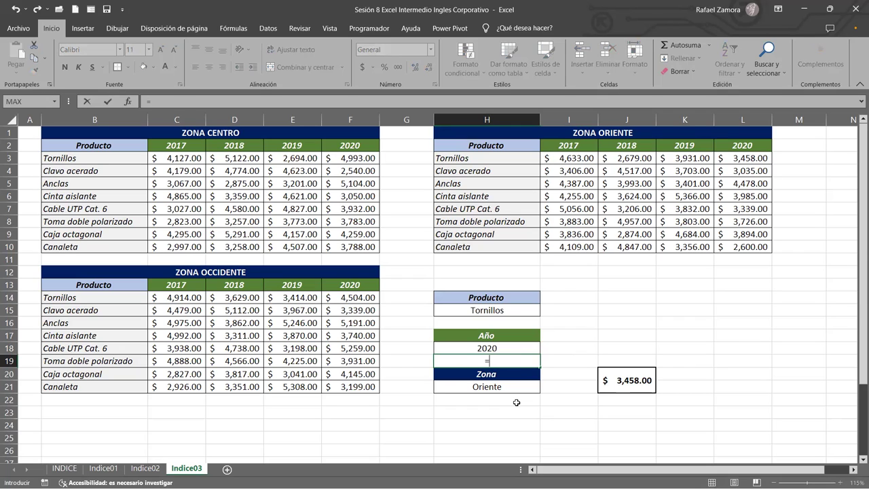
type("SI(")
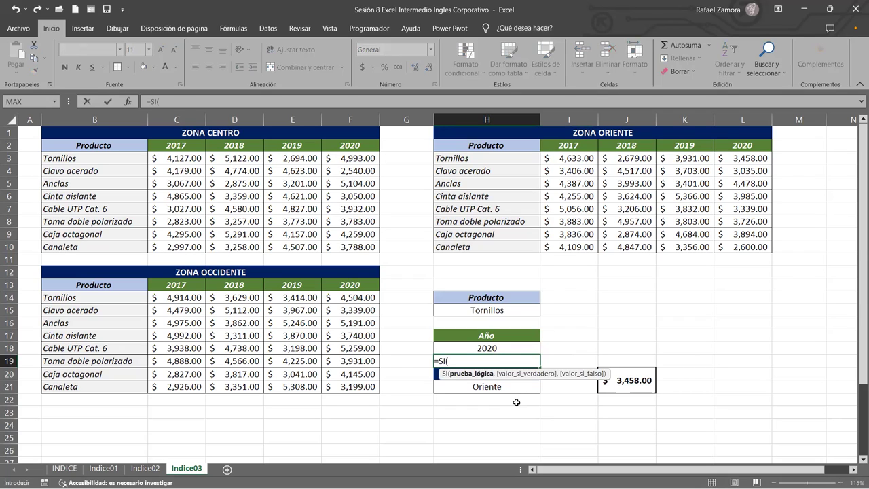
left_click(502, 349)
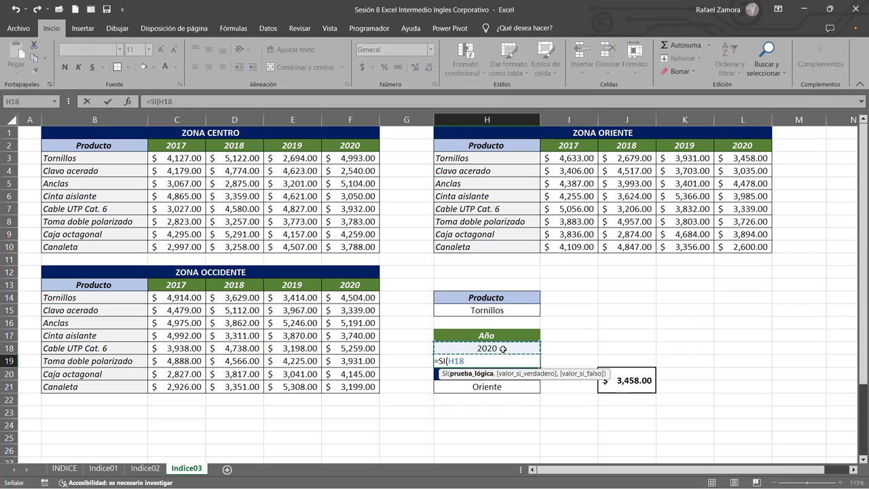
type("=")
type("2017")
type(",")
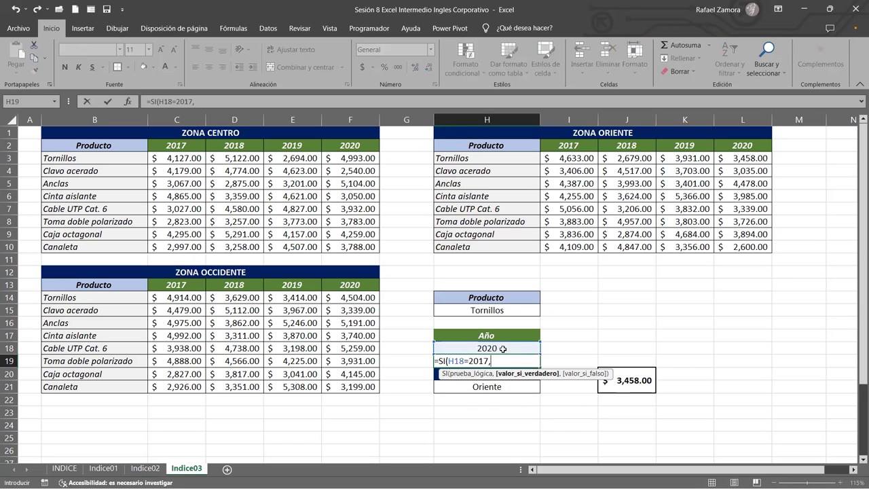
type("1")
type(",")
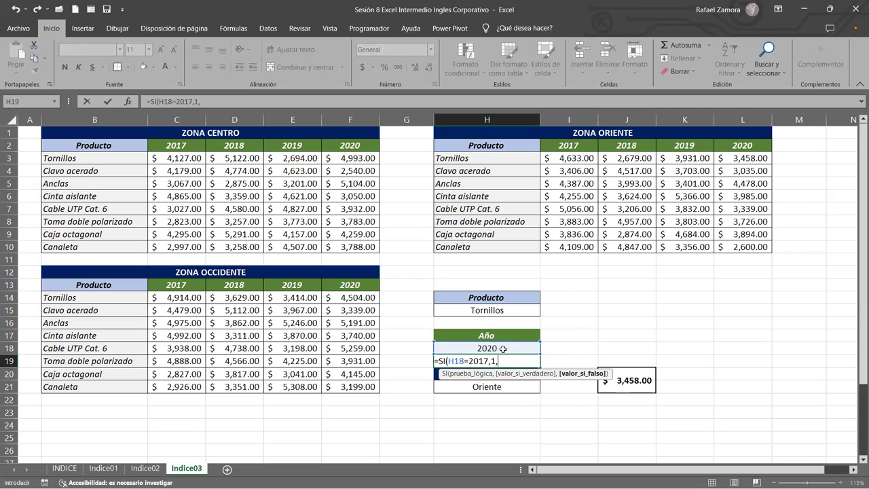
type("SI(")
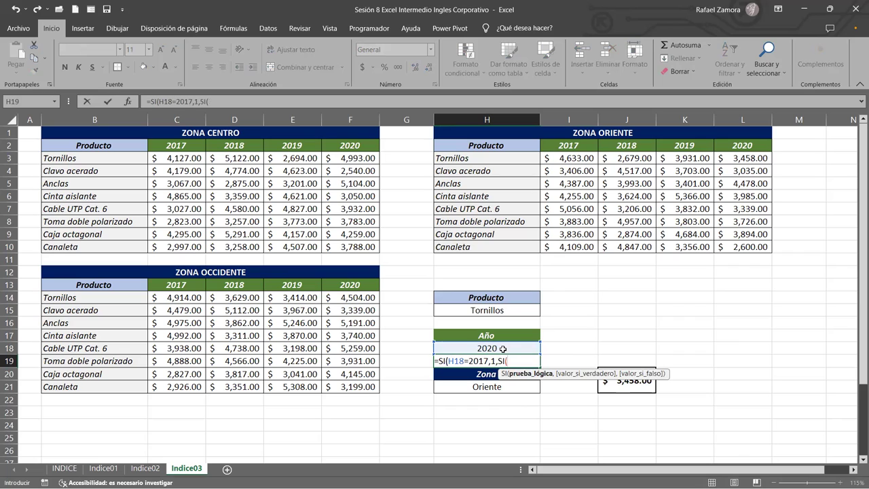
Nest SI conditions so 2018 gives 2, 2019 gives 3, otherwise 4, and commit
left_click(503, 349)
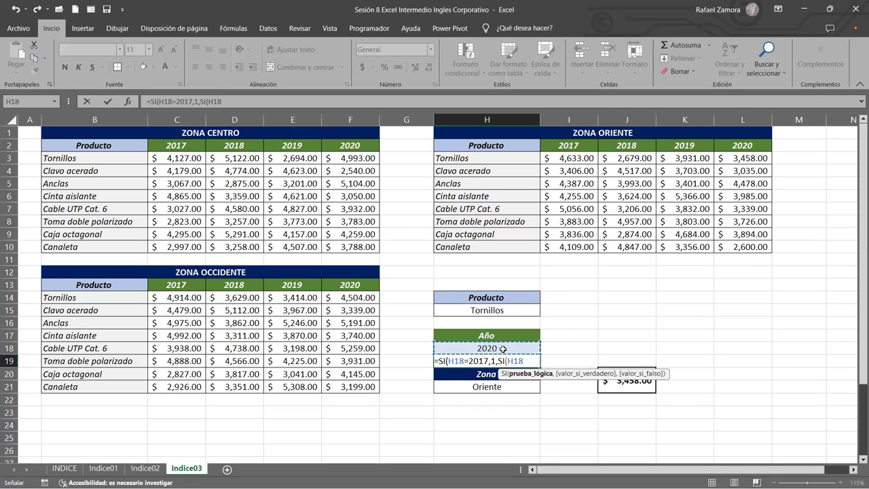
type("=")
type("20")
type("18,2")
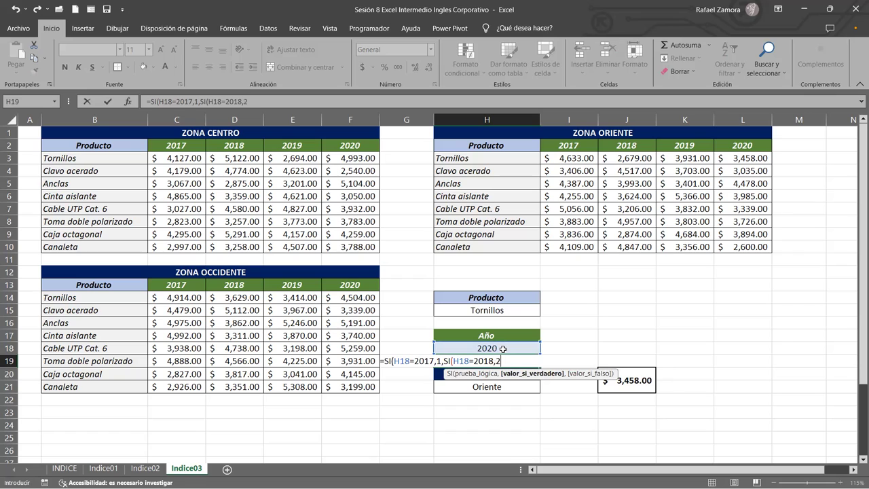
type(",")
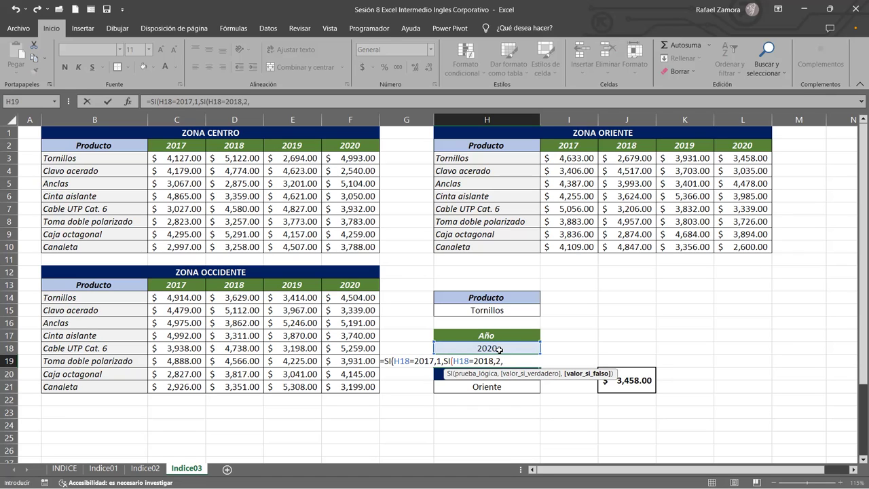
type("SI(")
left_click(499, 349)
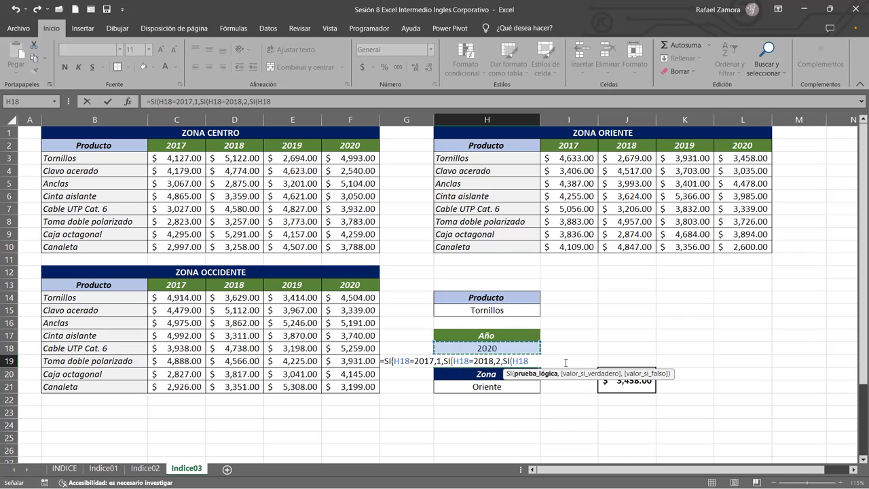
type("=")
type("2019")
type(",")
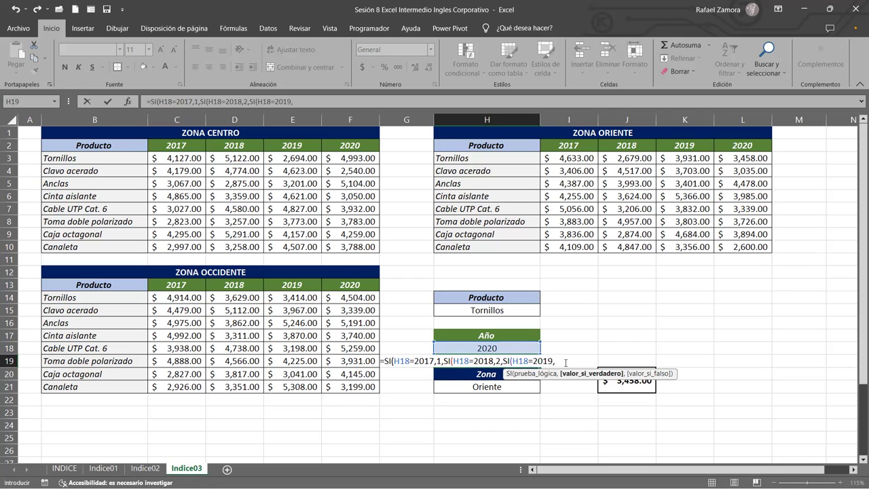
type("3")
type(",")
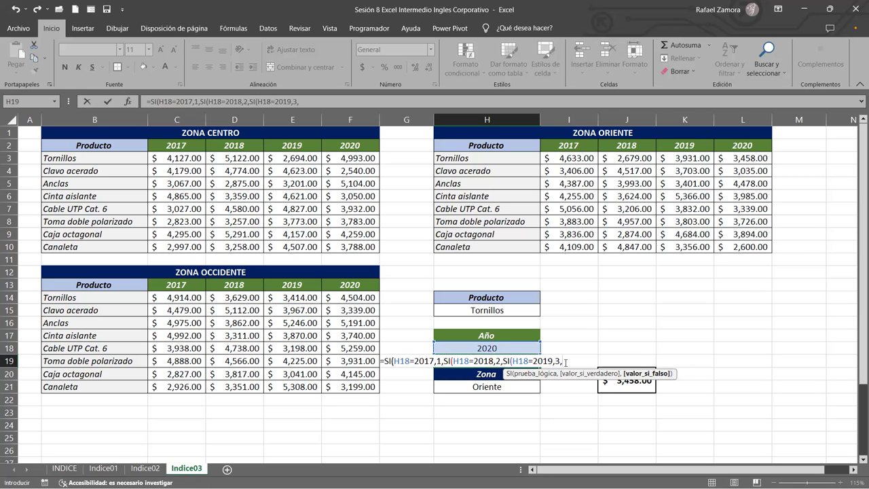
type("4")
type(")")
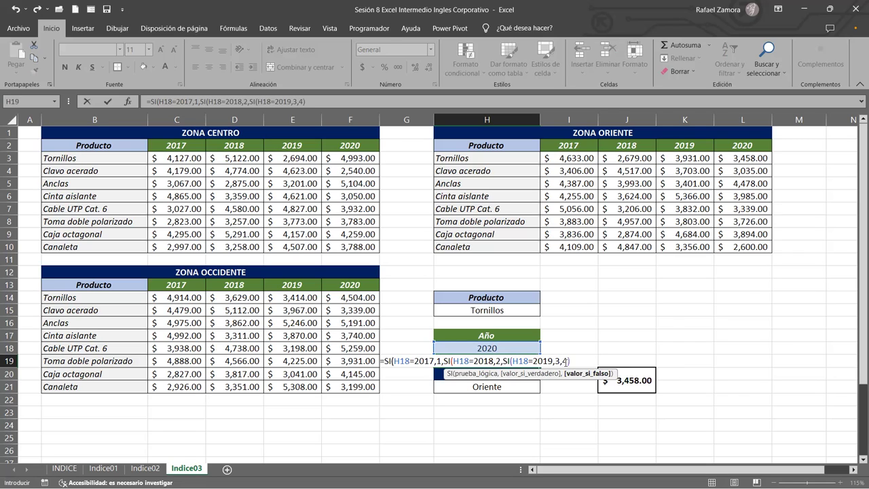
type(")")
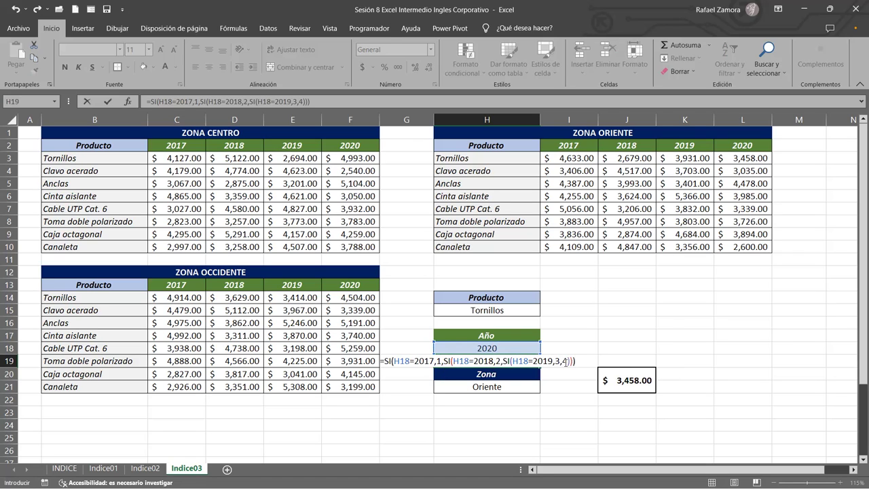
key("ctrl+Return")
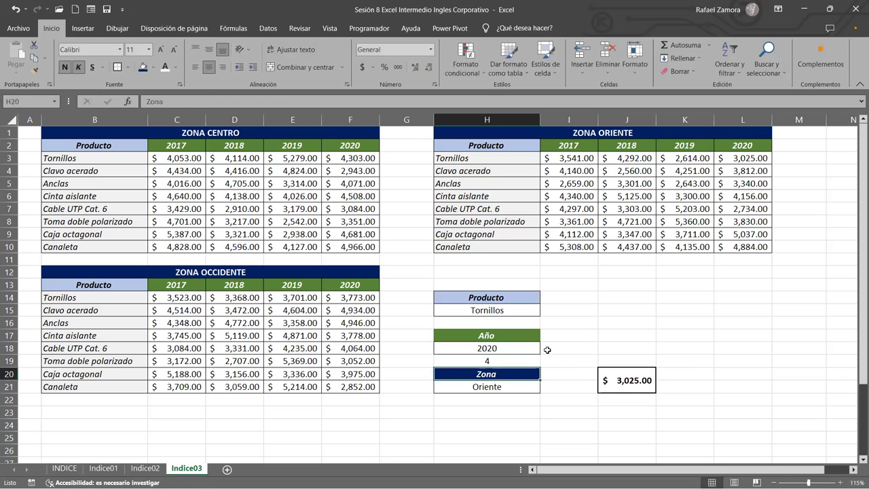
Test the H18 year dropdown with 2017, 2018 and 2019, then return it to 2020
left_click(539, 350)
left_click(545, 348)
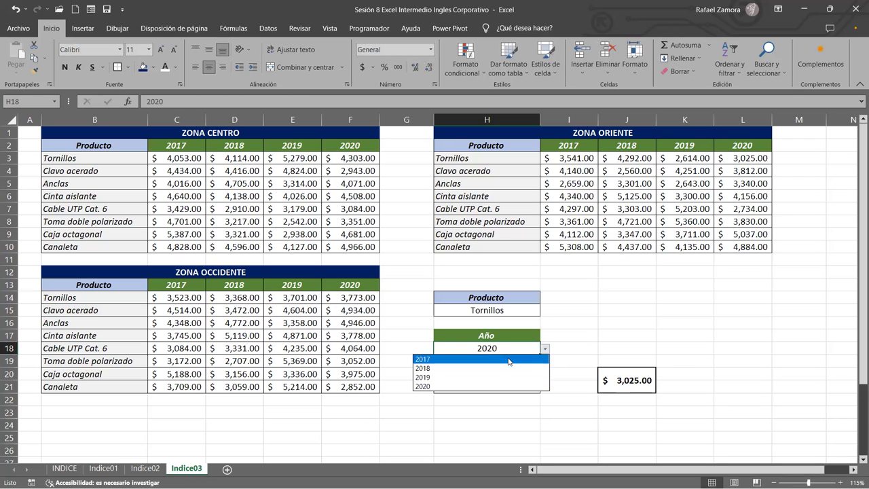
left_click(552, 361)
left_click(545, 348)
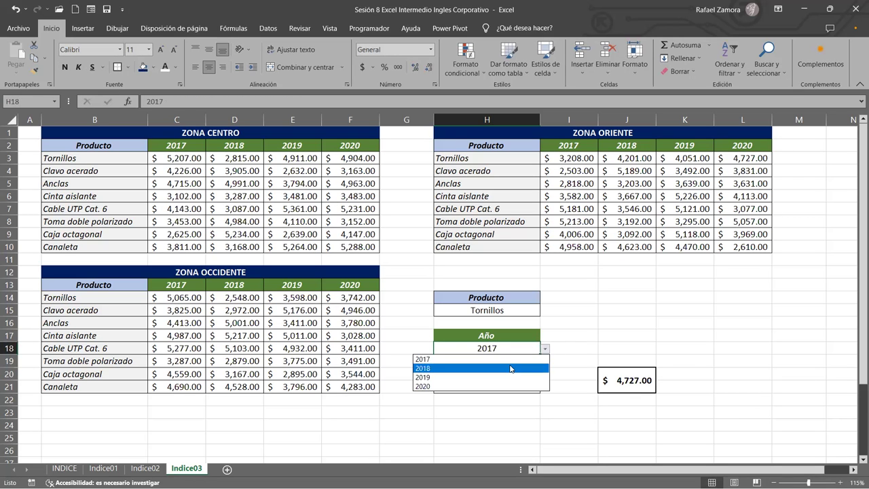
left_click(512, 368)
left_click(544, 348)
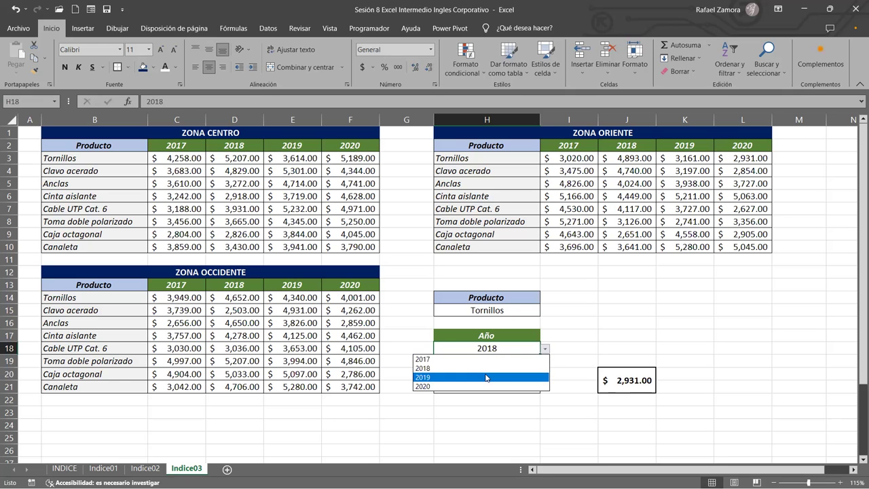
left_click(516, 377)
left_click(545, 348)
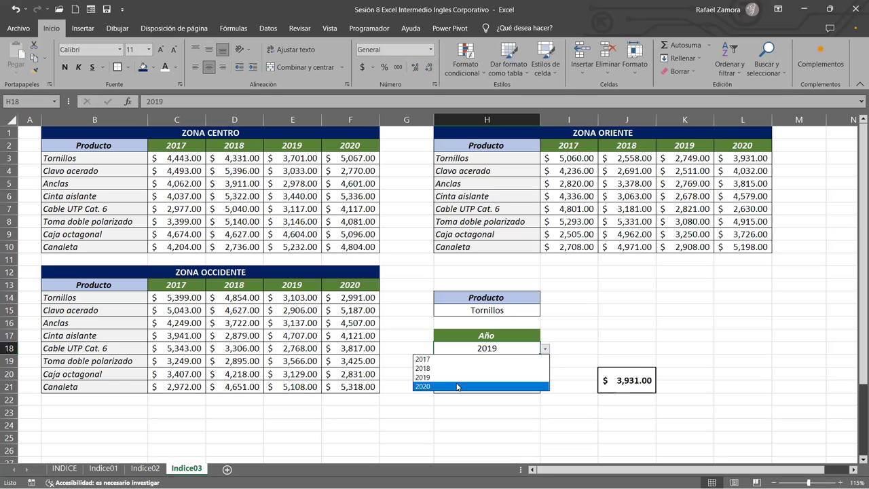
left_click(516, 385)
left_click(587, 334)
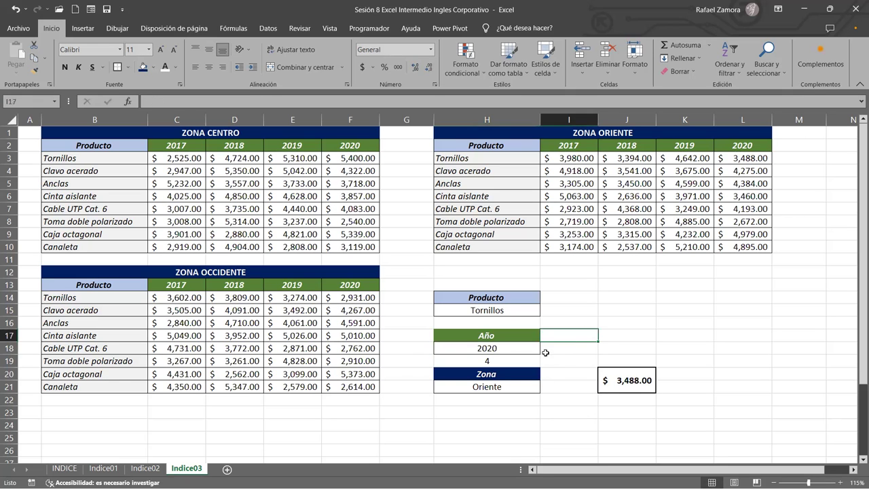
Enter =SI(H21="centro",1,SI(H21="oriente",2,3)) in H22
left_click(519, 400)
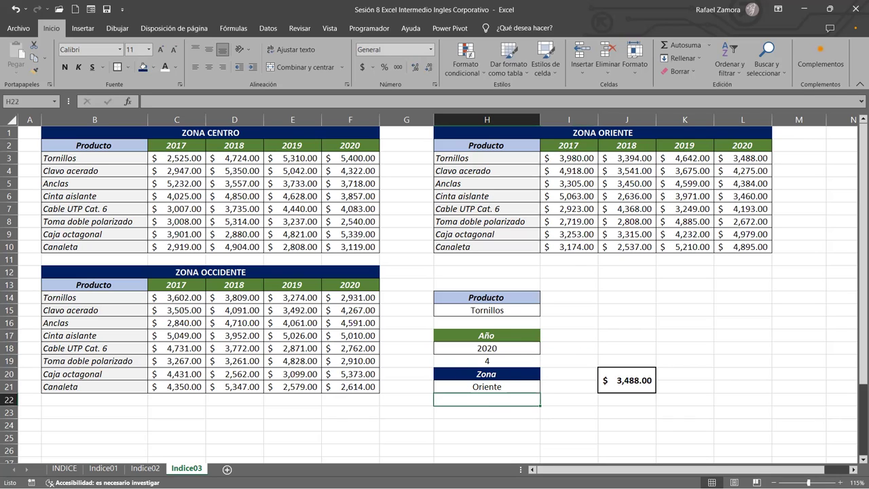
type("=")
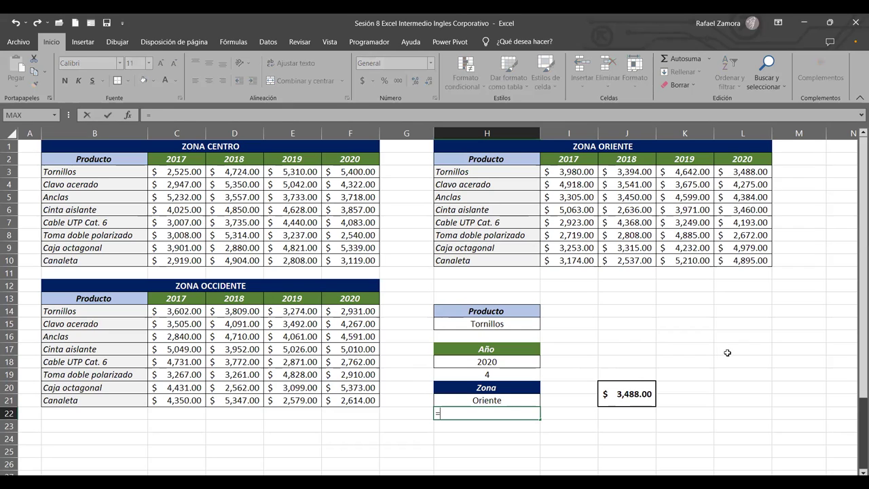
type("SI(")
left_click(509, 401)
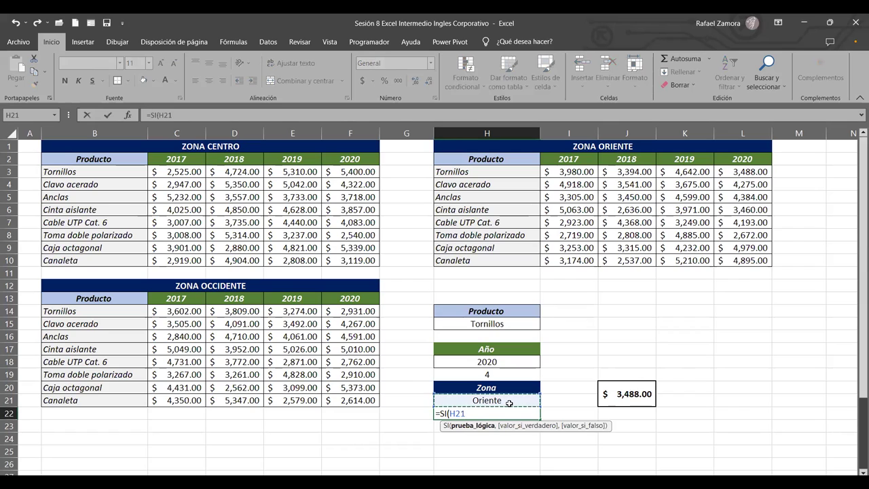
type("=")
type("centro\"")
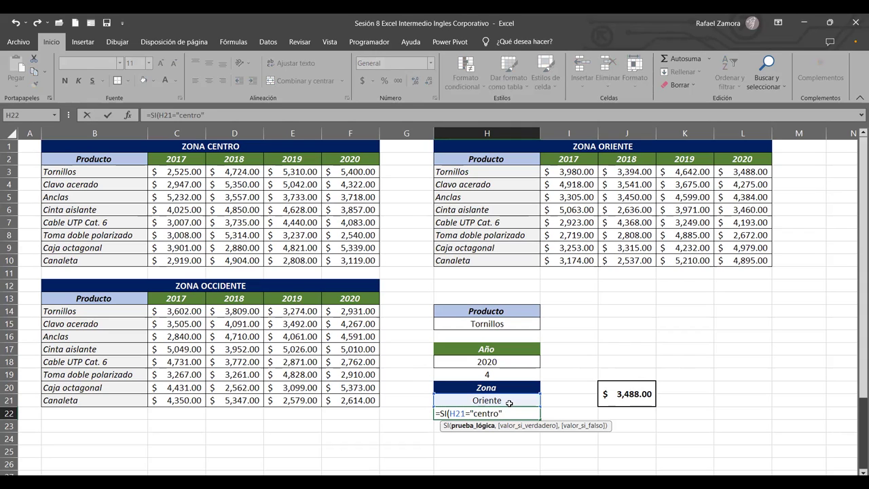
type(",")
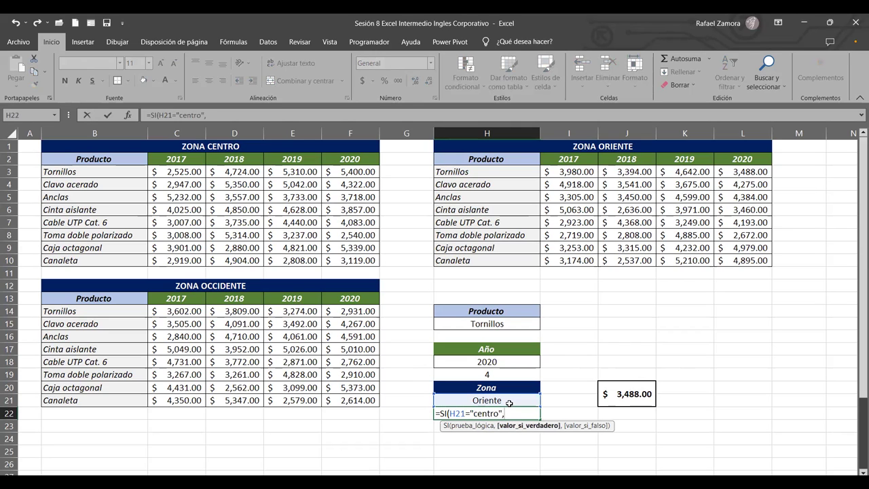
type("1")
type(",")
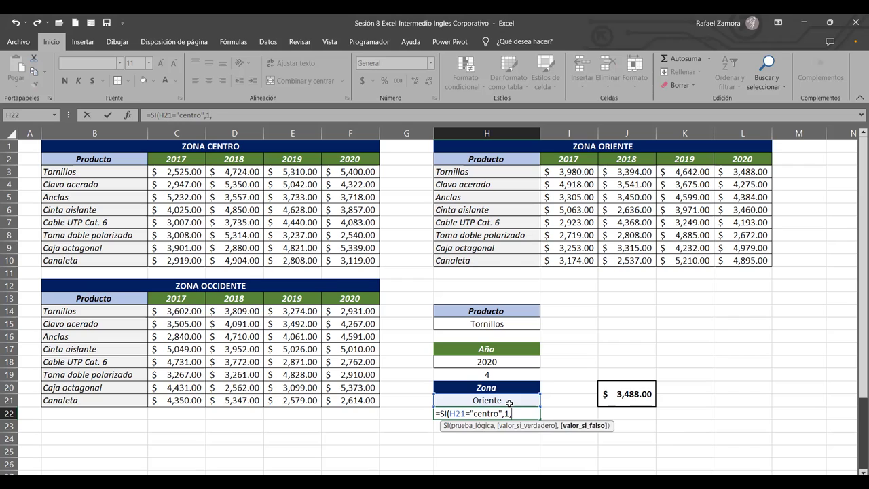
type("SI(")
left_click(505, 401)
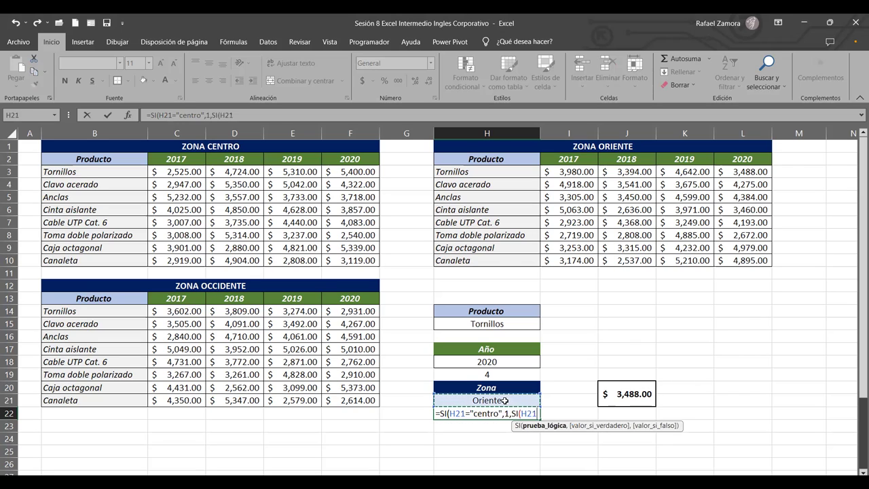
type("=\"")
type("oriente\"")
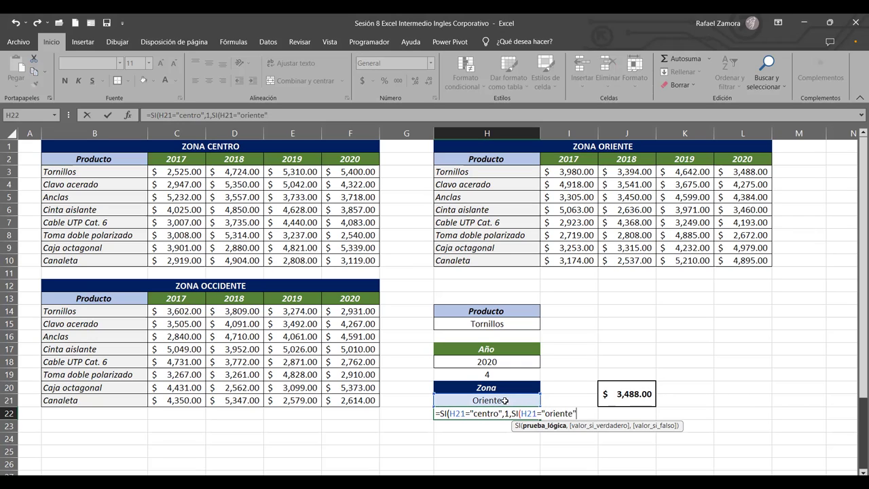
type(",2")
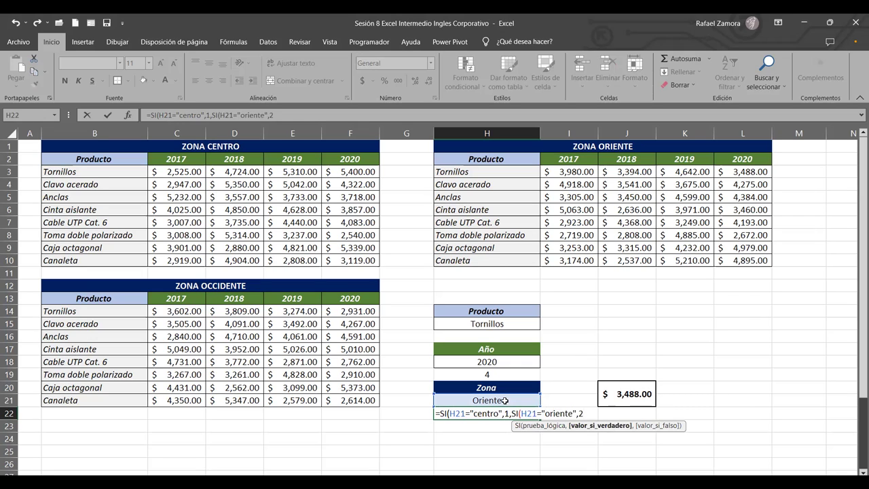
type(",3")
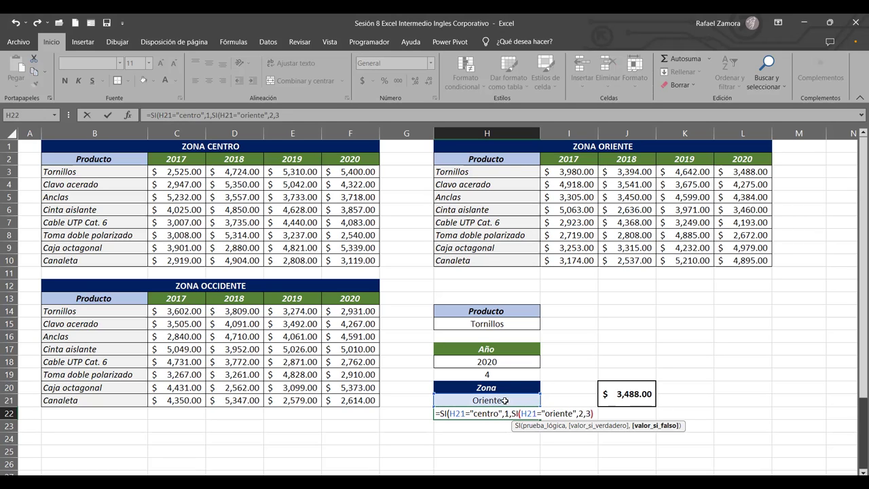
type(")")
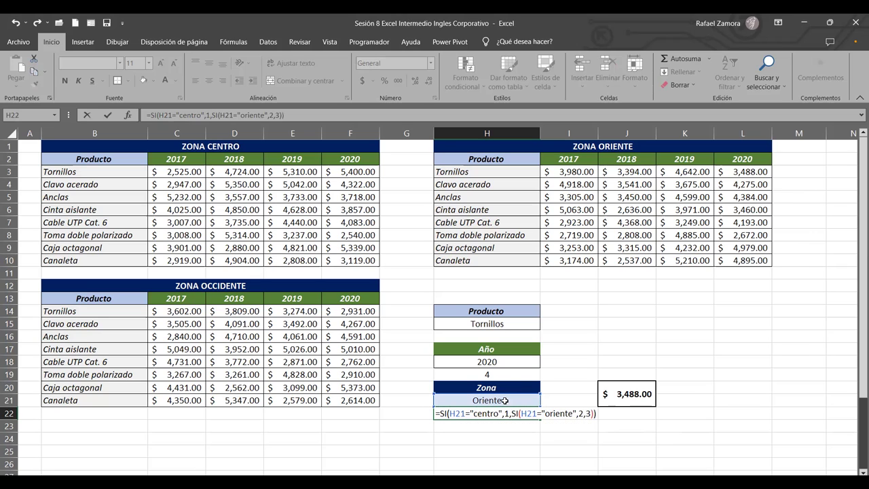
key("Return")
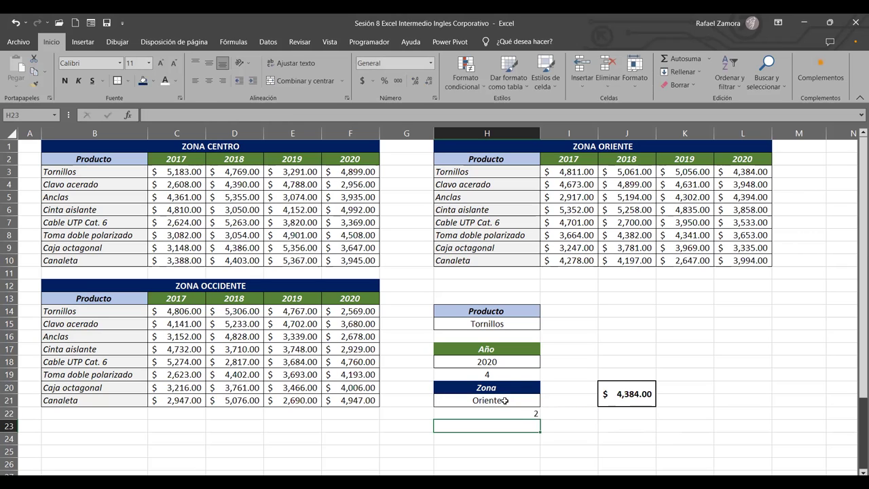
Test the H21 zone dropdown with Centro, Oriente, then Occidente to check the index
left_click(520, 410)
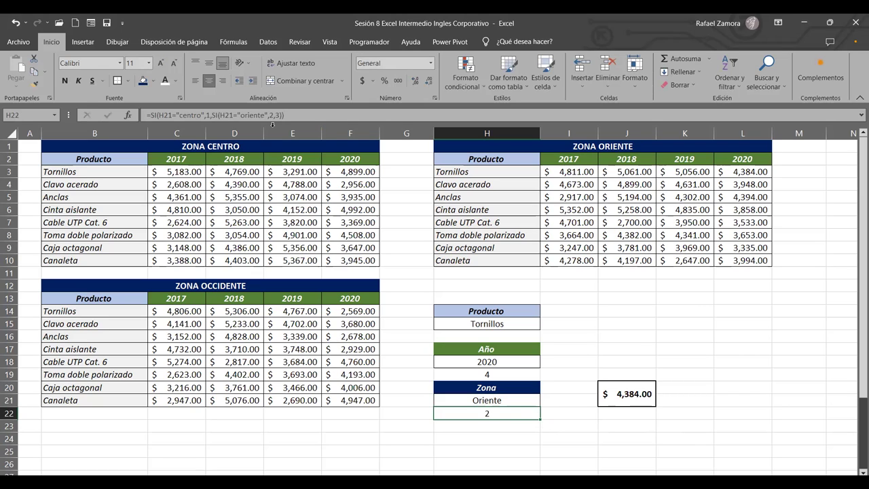
left_click(515, 399)
left_click(545, 401)
left_click(508, 412)
left_click(544, 401)
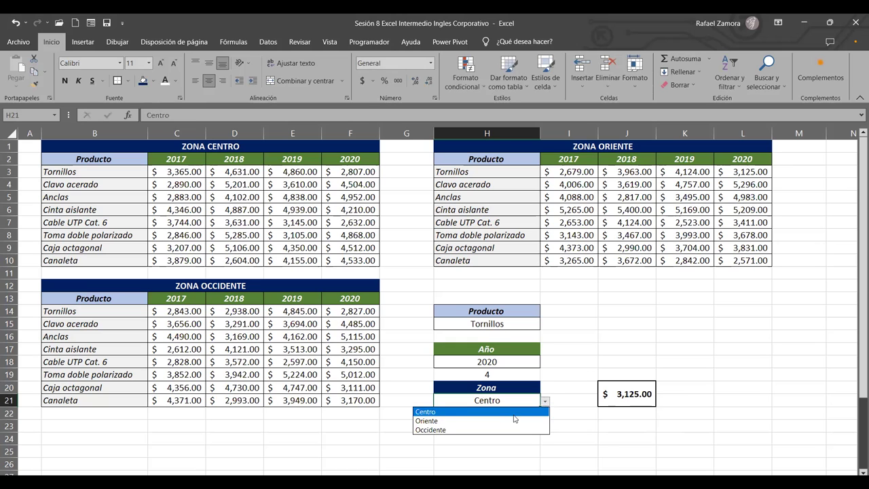
left_click(488, 420)
left_click(545, 401)
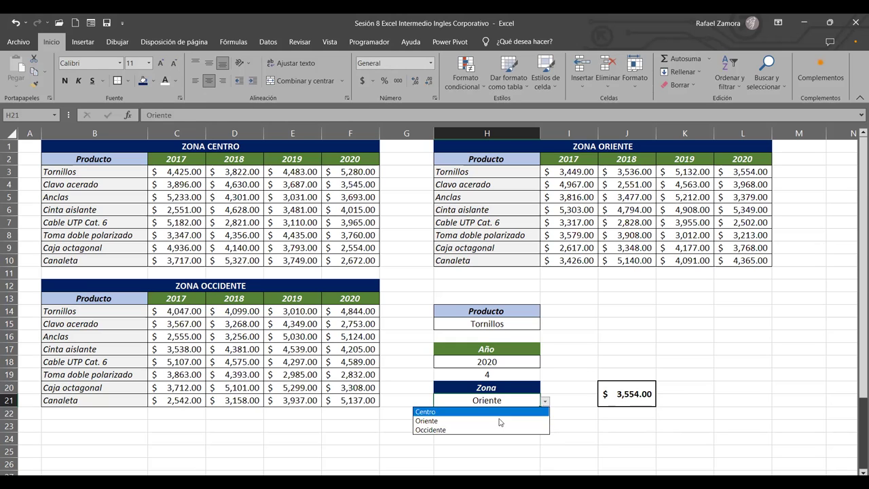
left_click(488, 429)
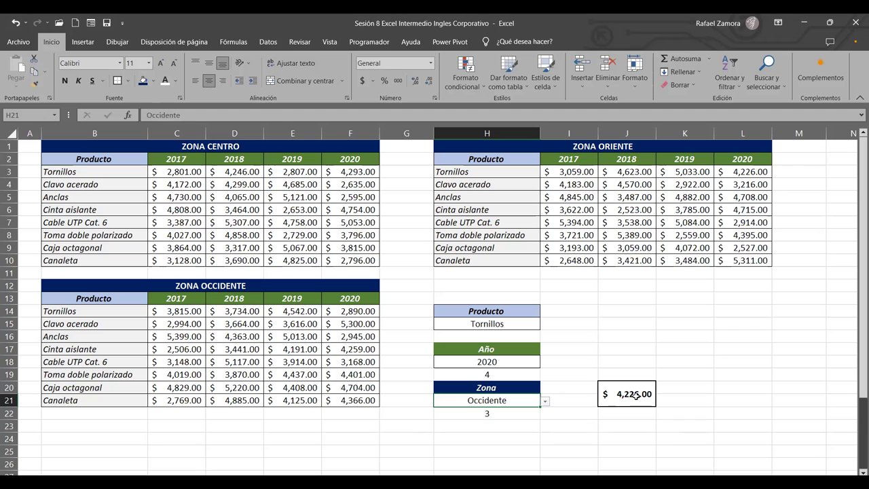
double_click(635, 395)
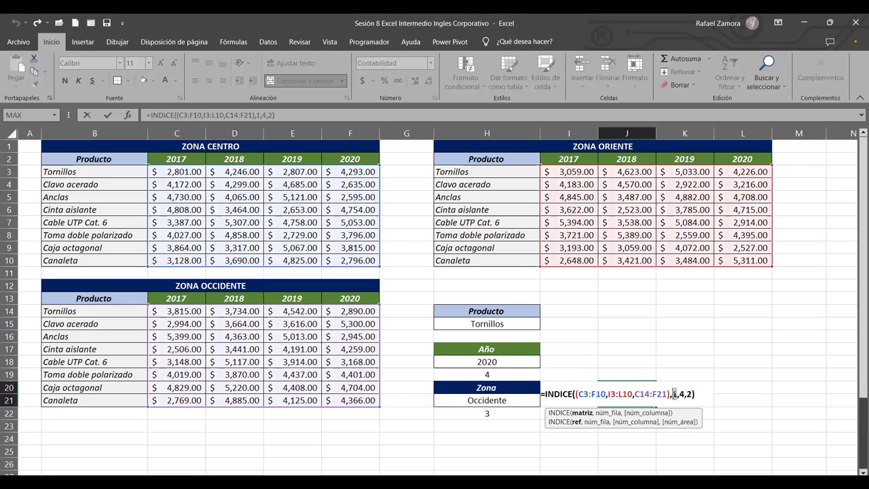
In J20's INDICE formula, replace the fixed column 4 with H19 and area 2 with H22
left_click(675, 395)
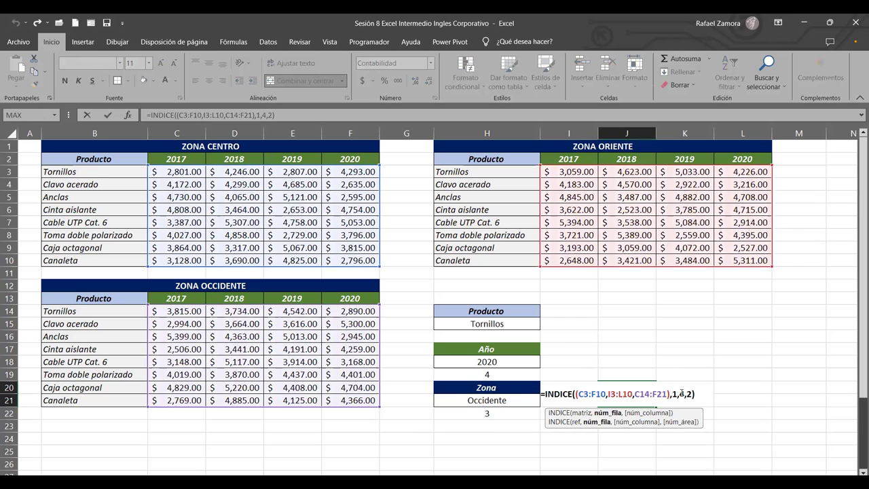
double_click(681, 393)
key("BackSpace")
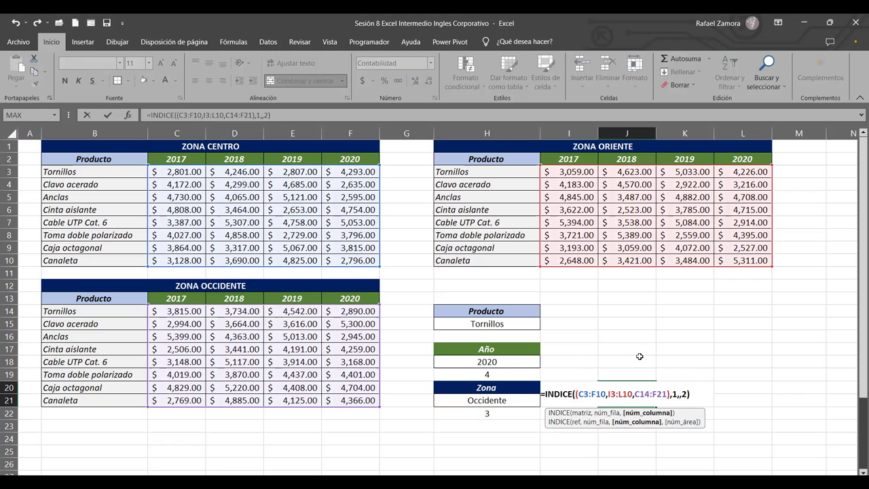
left_click(514, 372)
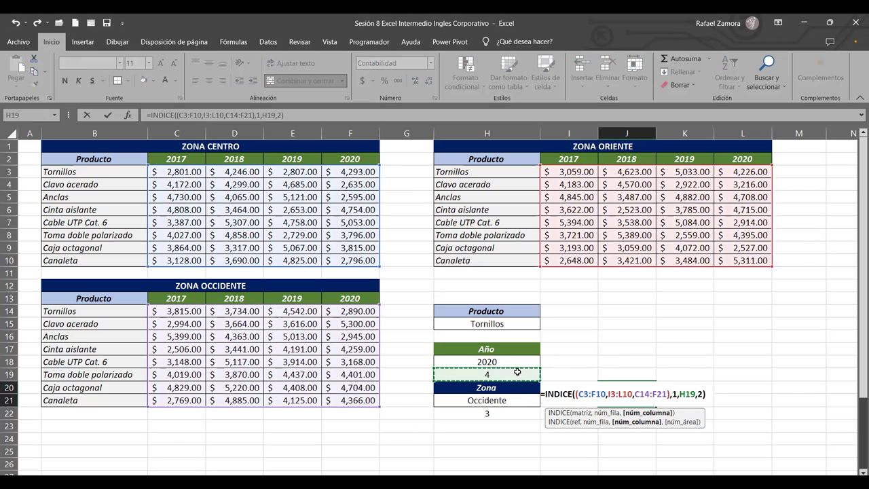
double_click(700, 394)
key("BackSpace")
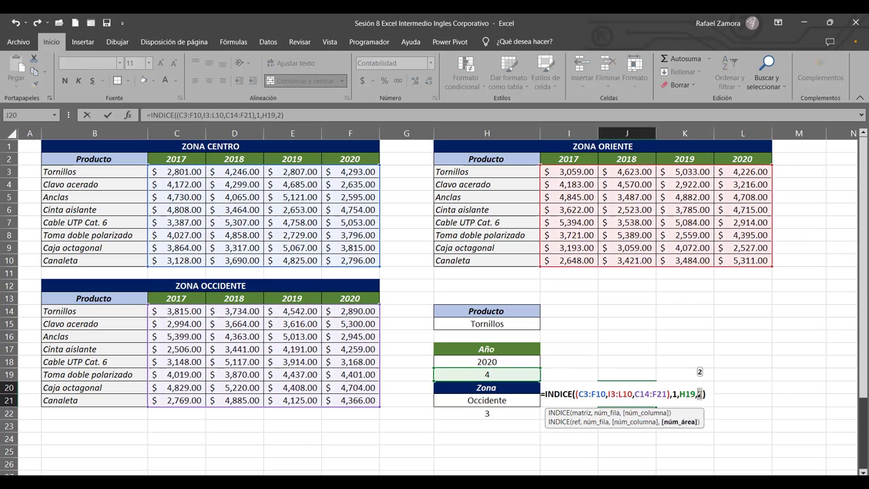
left_click(503, 419)
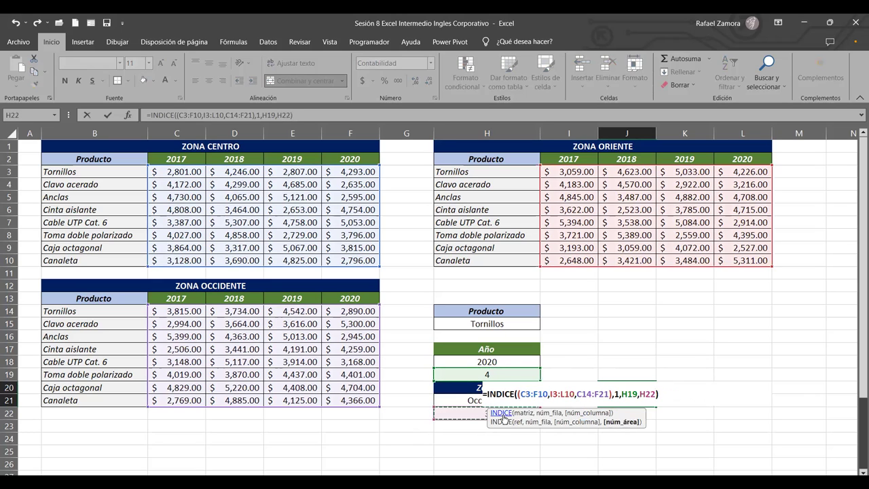
Commit the updated INDICE formula and set the year in H18 to 2017
key("Return")
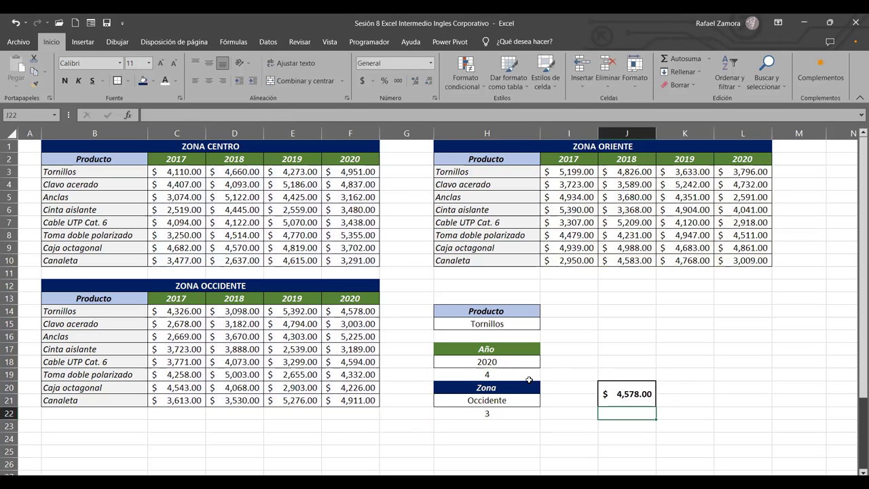
left_click(526, 375)
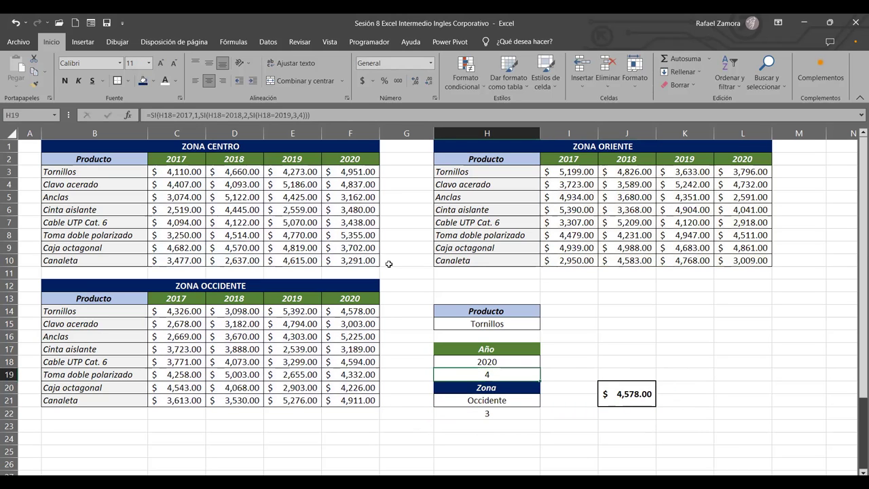
left_click(514, 326)
left_click(518, 361)
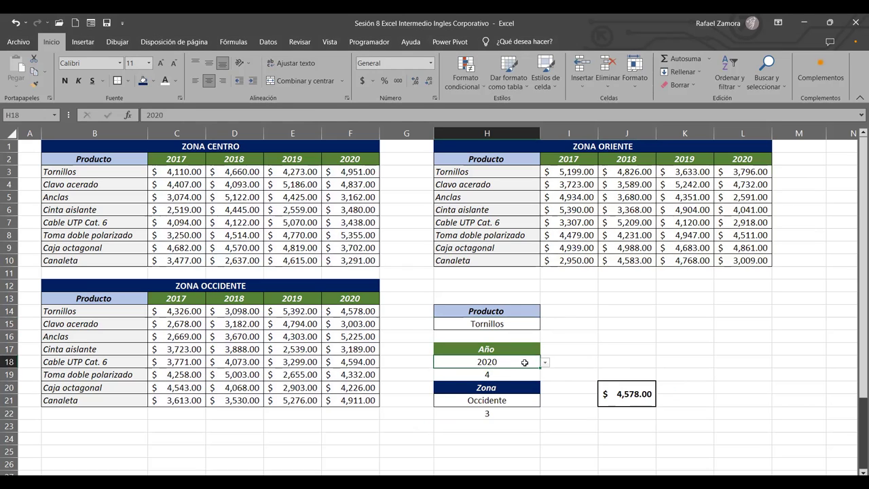
left_click(544, 363)
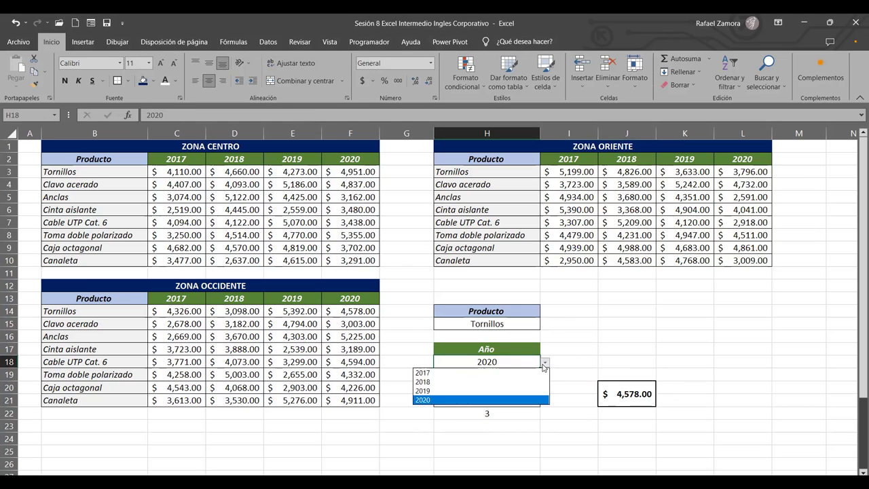
left_click(476, 373)
Cycle the zone through Centro, Oriente and Occidente, ending at $2,767.00
left_click(503, 401)
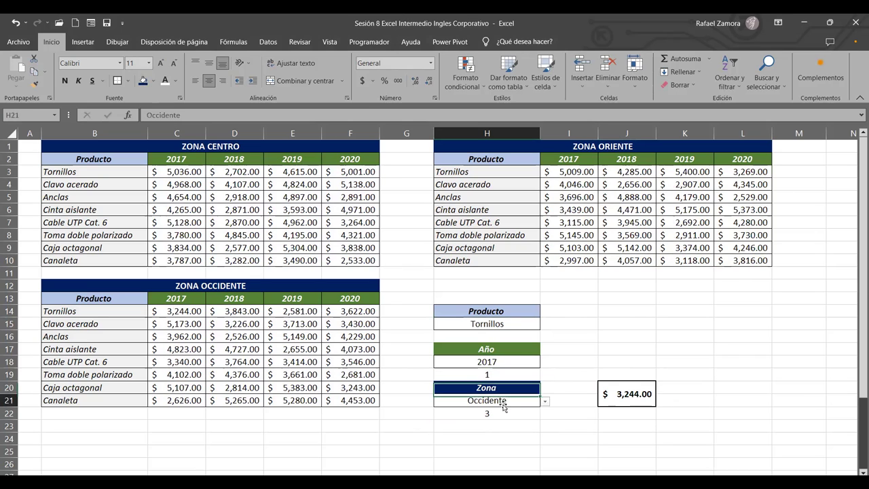
left_click(542, 405)
left_click(536, 403)
left_click(544, 401)
left_click(484, 413)
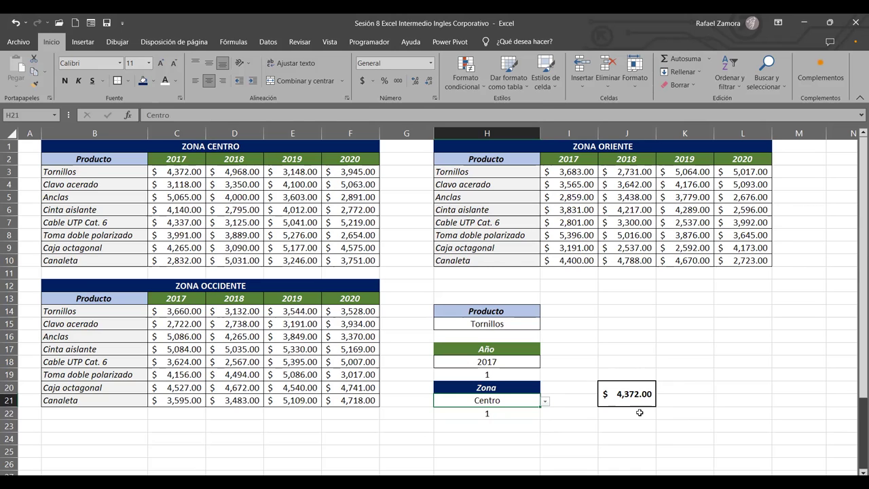
left_click(546, 401)
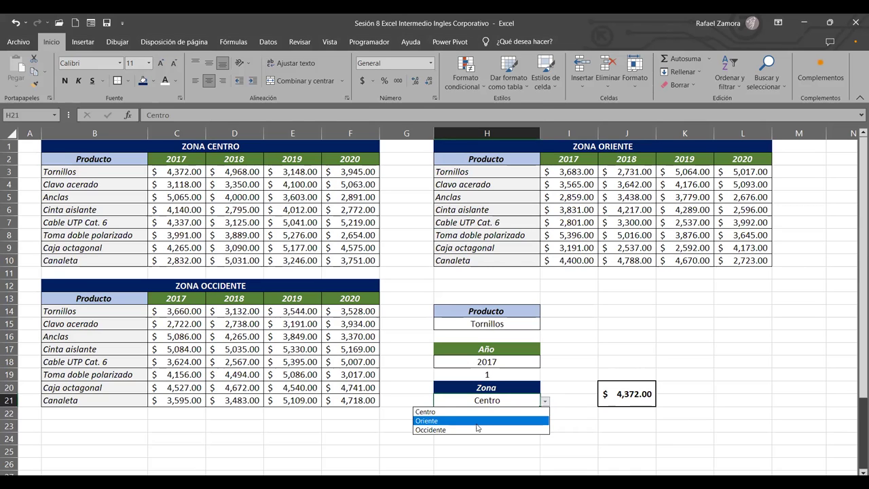
left_click(474, 417)
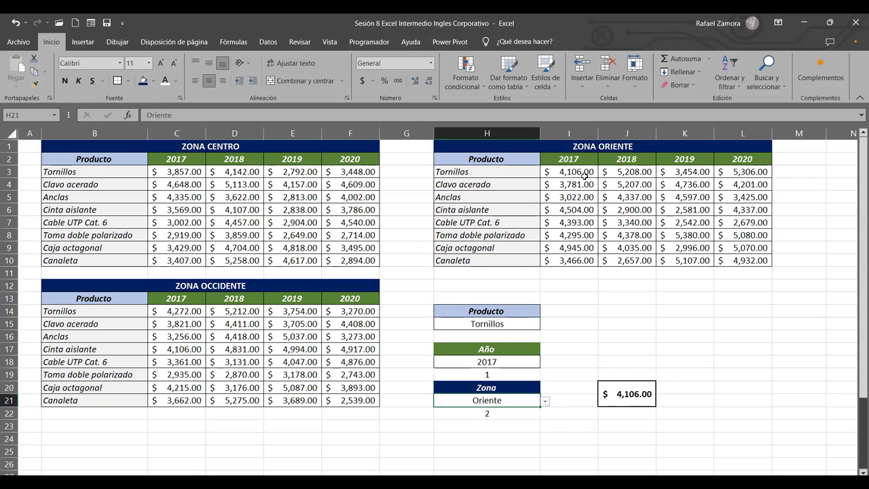
left_click(544, 401)
left_click(492, 428)
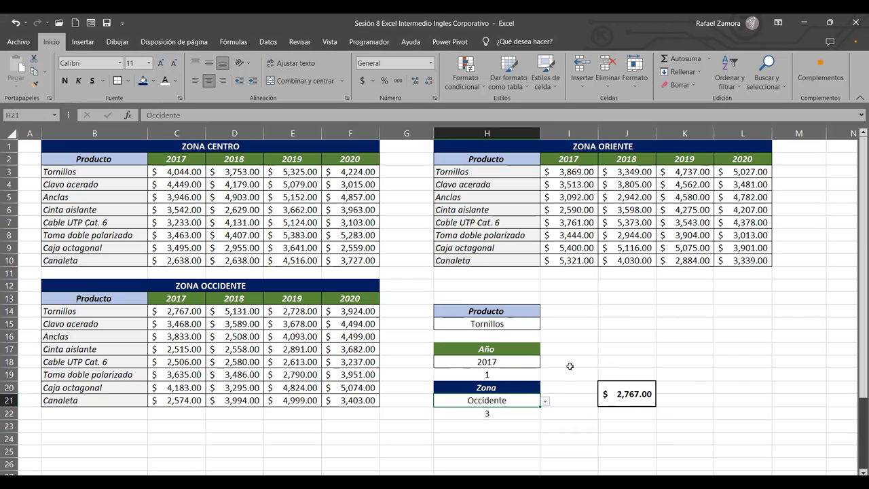
Set the font colour of H19 and H22 to white to hide the helper indices
left_click(518, 373)
left_click(514, 413)
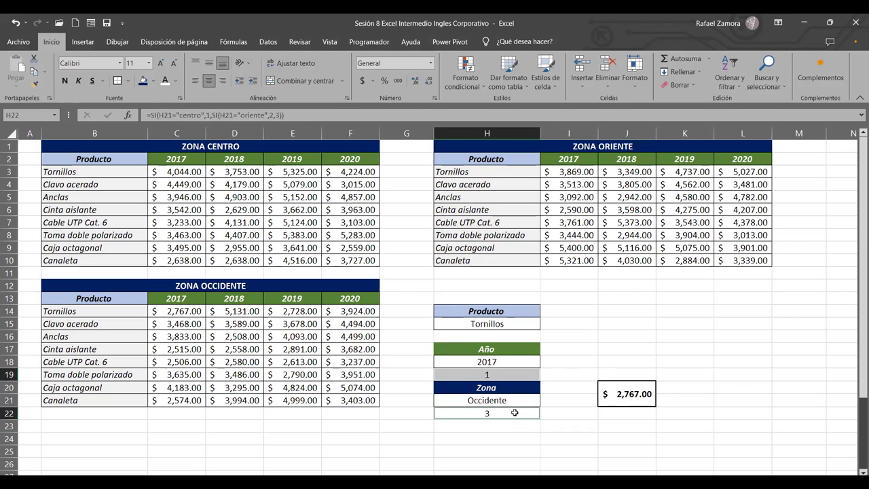
left_click(165, 80)
left_click(622, 304)
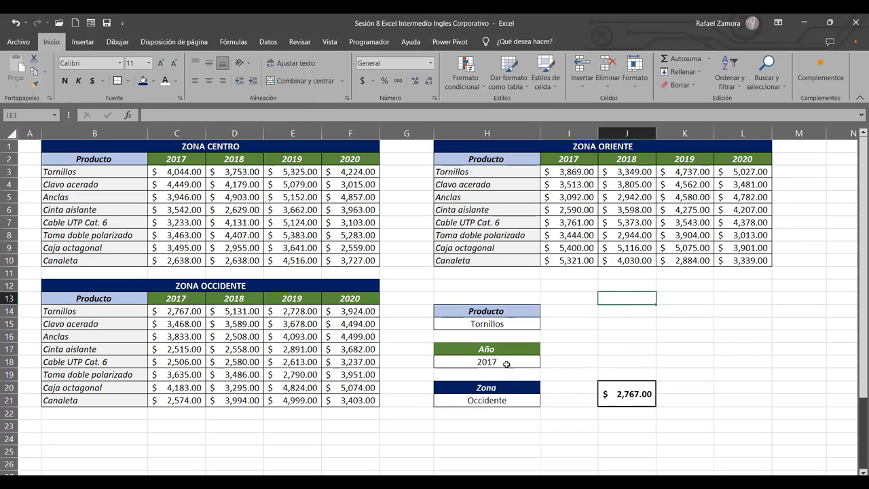
left_click(508, 364)
left_click(545, 362)
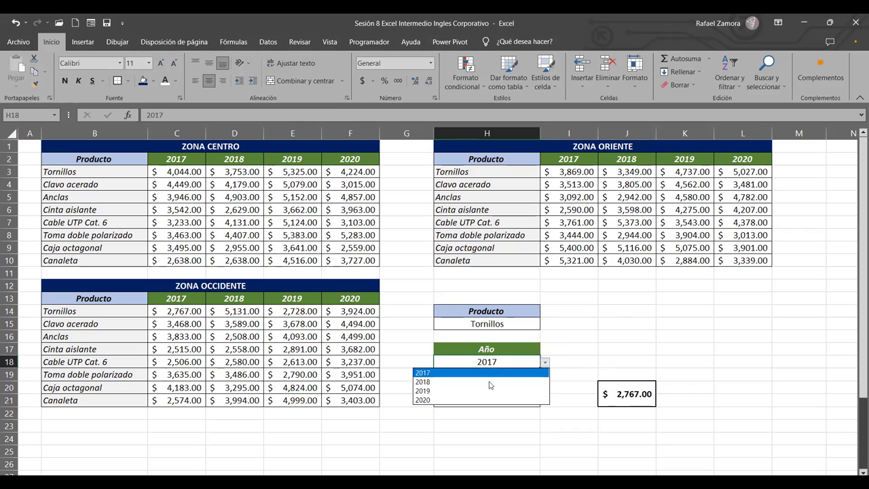
left_click(475, 400)
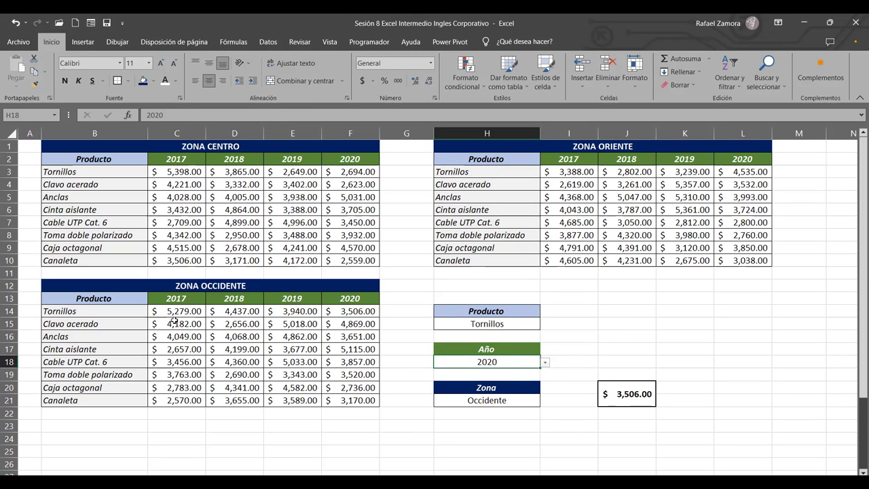
left_click(359, 314)
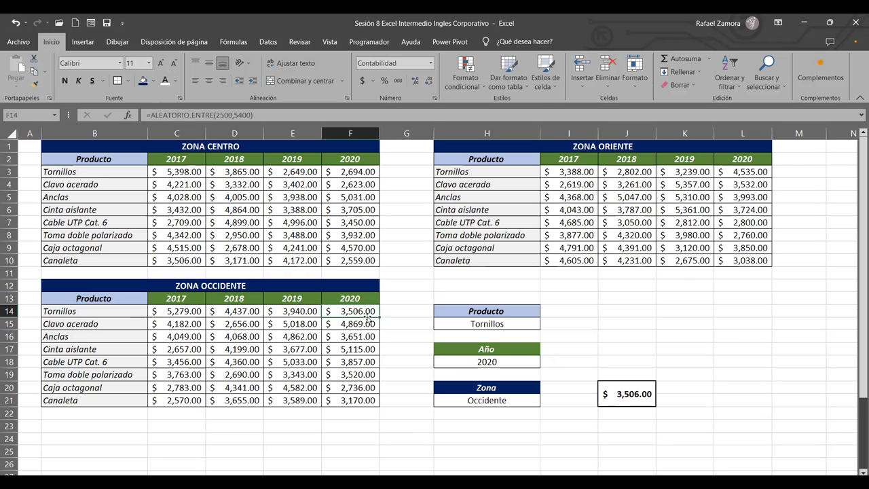
left_click(497, 364)
left_click(544, 362)
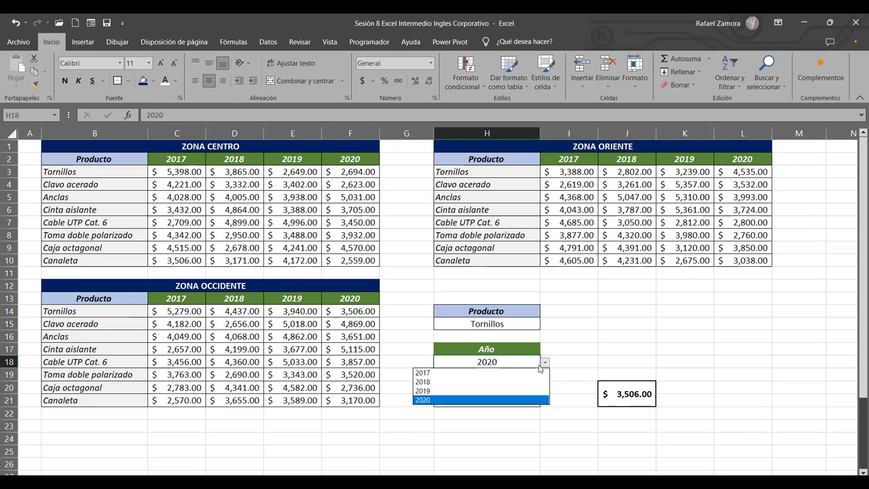
left_click(480, 373)
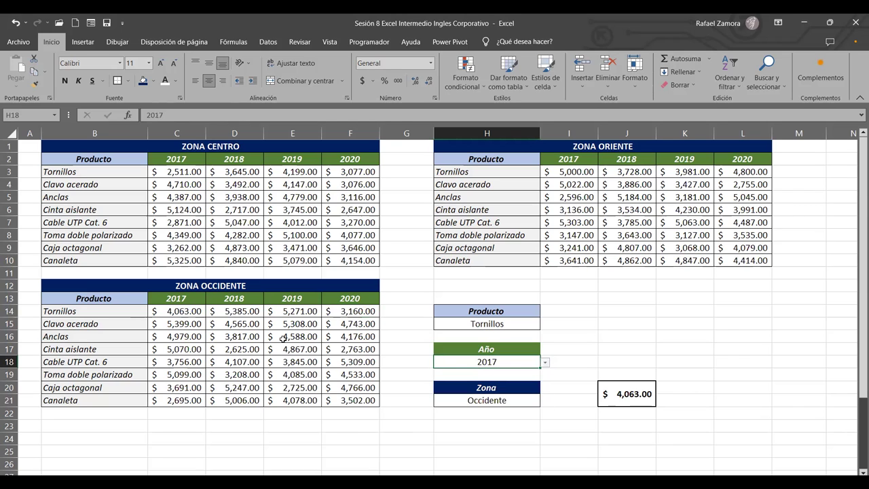
left_click(177, 314)
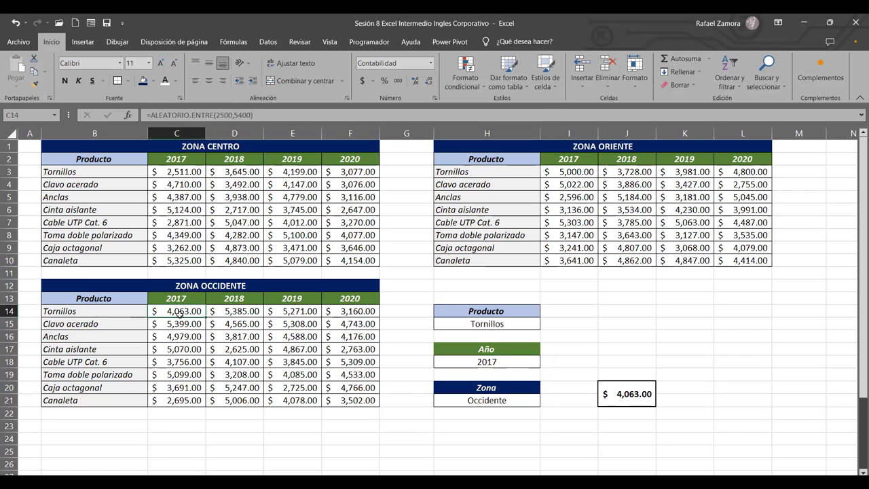
left_click(492, 366)
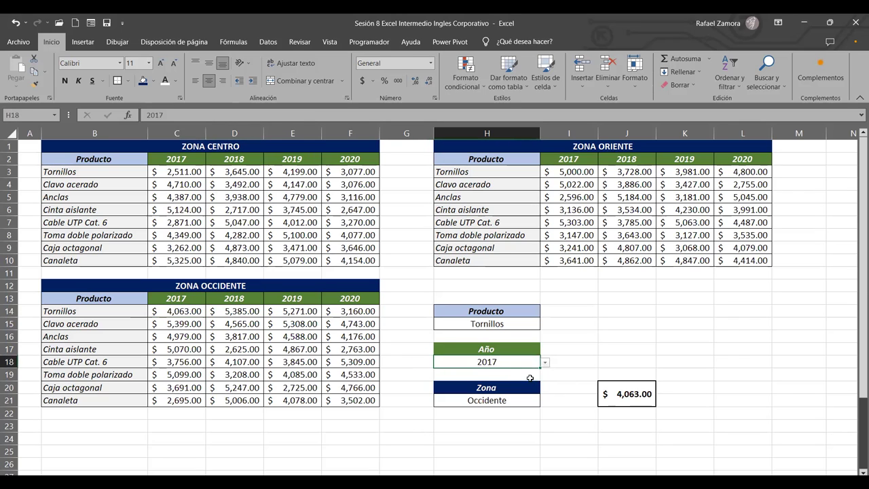
left_click(529, 379)
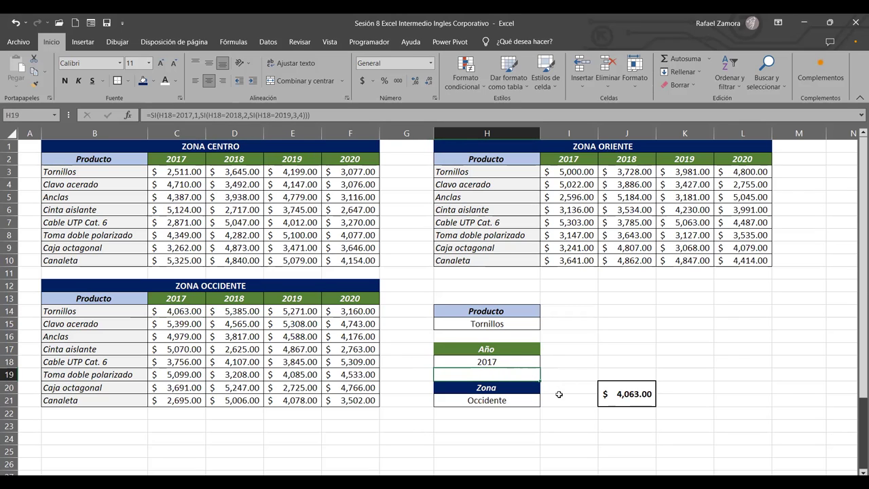
left_click(521, 412)
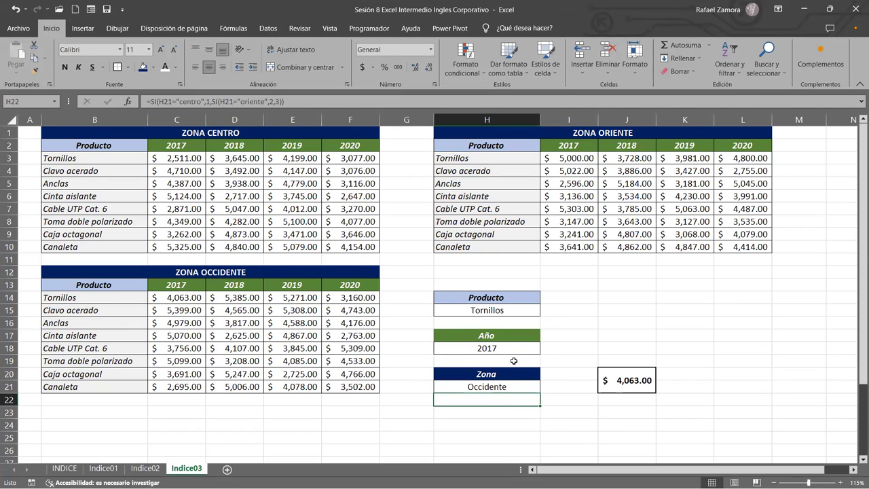
Make the hidden year index in H19 visible again with dark font colour
left_click(514, 360)
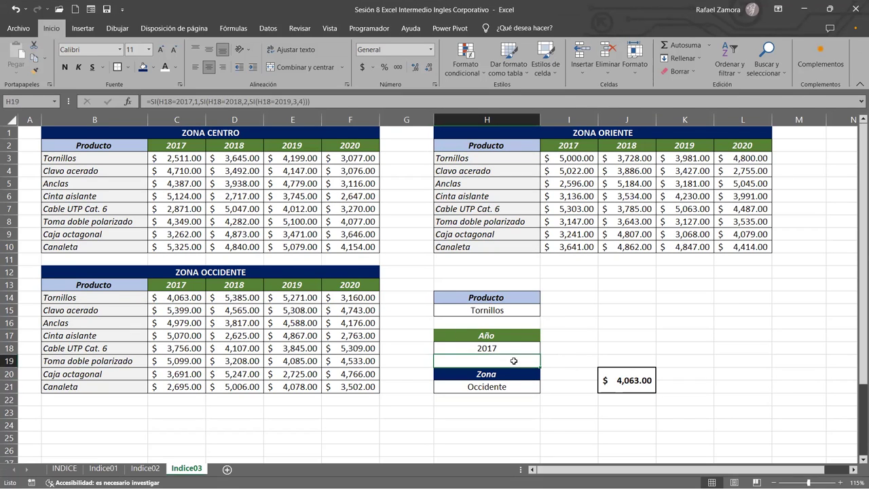
left_click(175, 67)
left_click(174, 107)
left_click(481, 399)
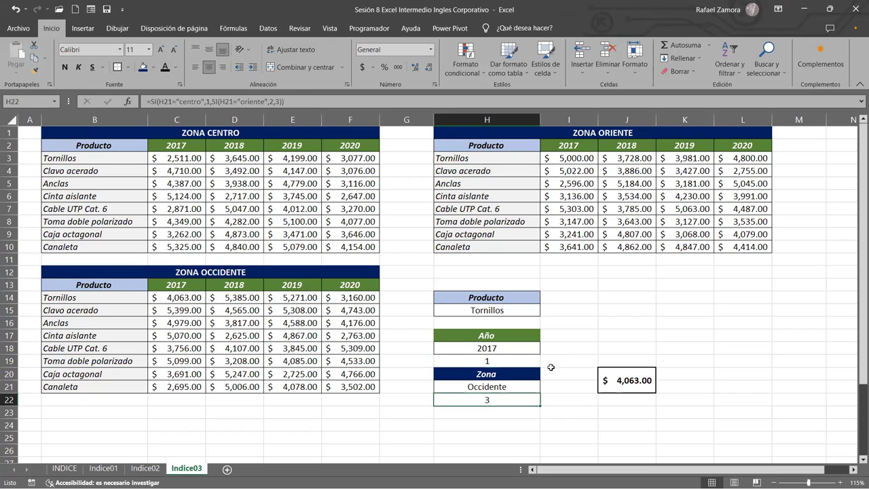
left_click(525, 361)
Copy H19's year SI formula and paste it over the H19 reference in J20's INDICE
double_click(499, 356)
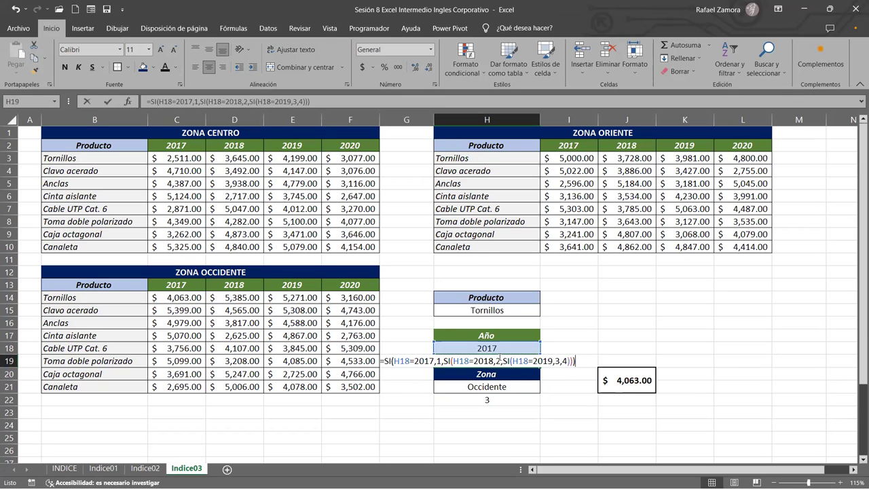
left_click_drag(576, 361, 384, 365)
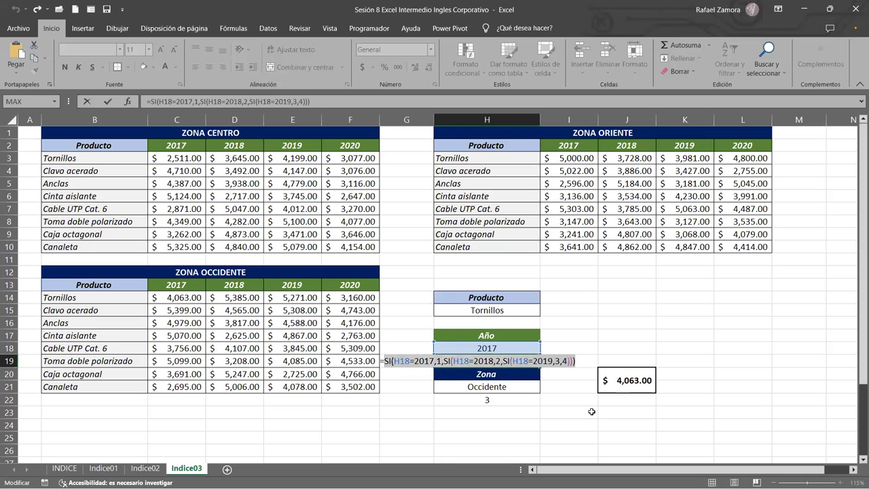
key("Escape")
double_click(640, 383)
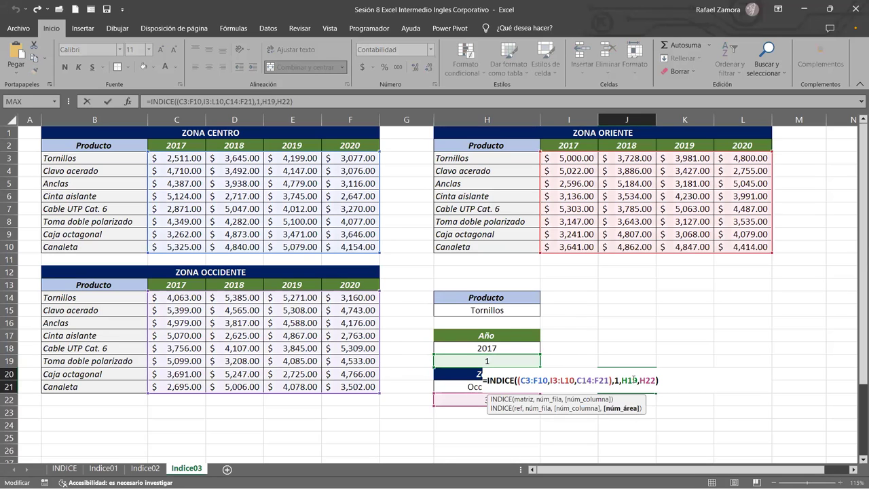
double_click(623, 380)
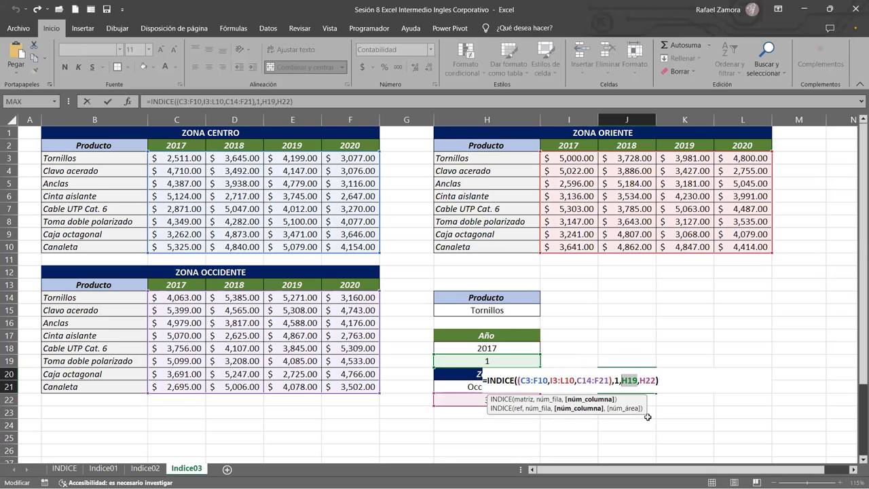
type("SI(H18=2017,1,SI(H18=2018,2,SI(H18=2019,3,4)))")
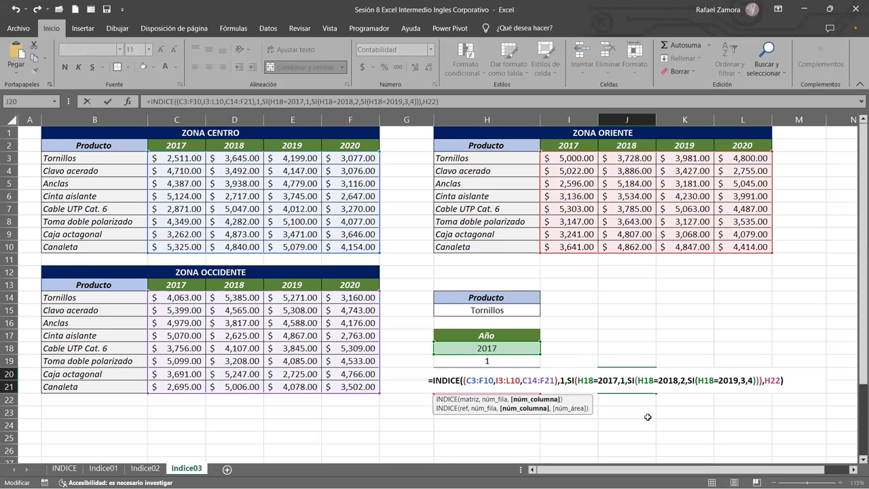
key("Return")
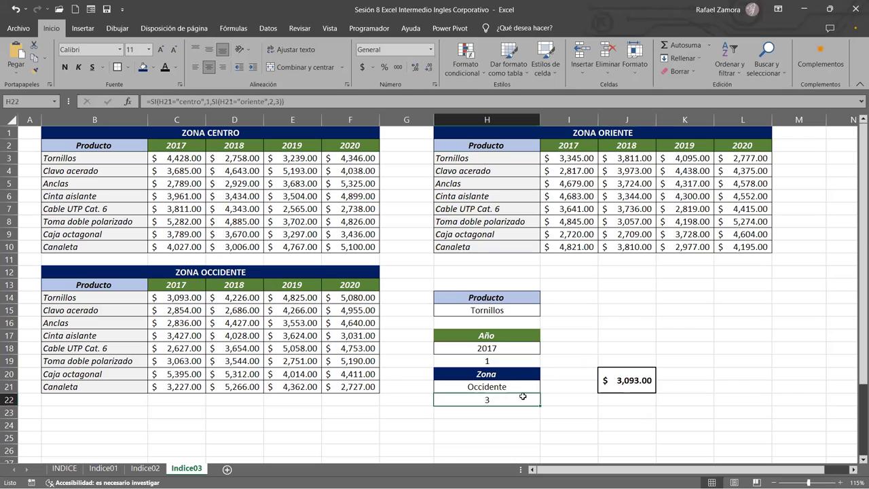
Copy H22's zone SI formula and paste it over the H22 reference in J20's INDICE
double_click(521, 399)
left_click_drag(541, 400, 385, 402)
key("ctrl+c")
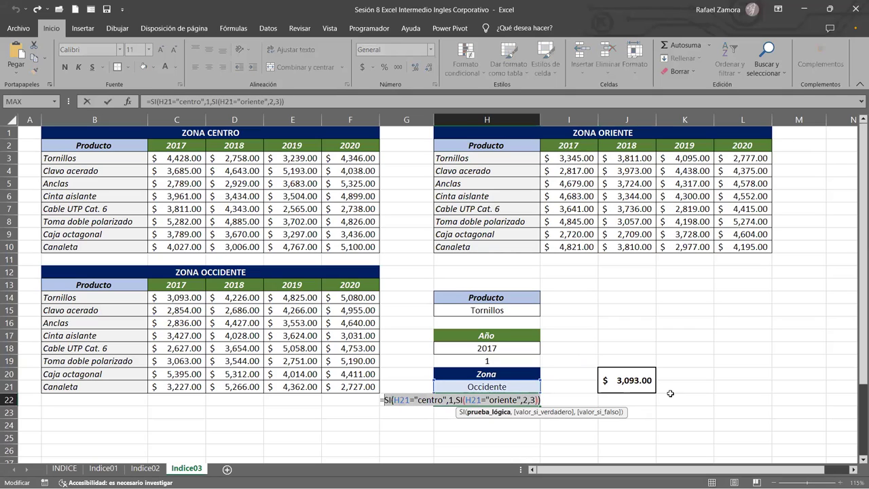
key("Escape")
double_click(629, 384)
left_click_drag(787, 381, 771, 383)
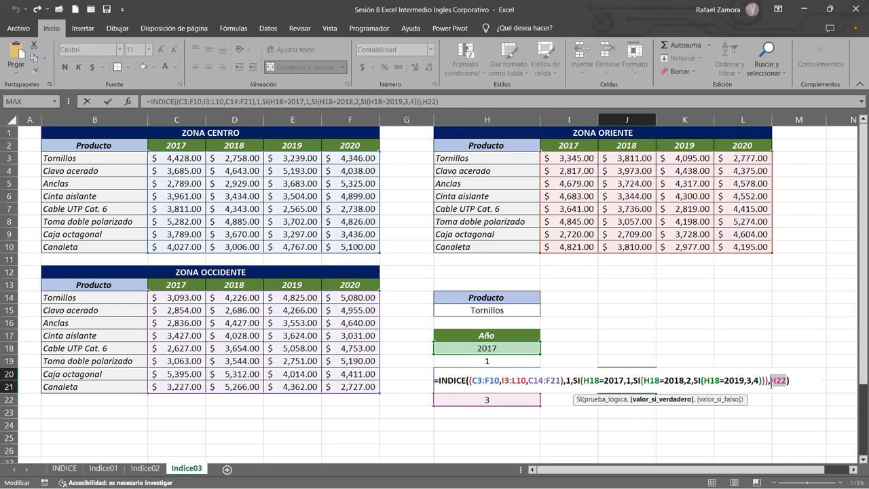
key("ctrl+v")
key("Return")
Clear the year-index helper cell H19 and move to H22
left_click(507, 361)
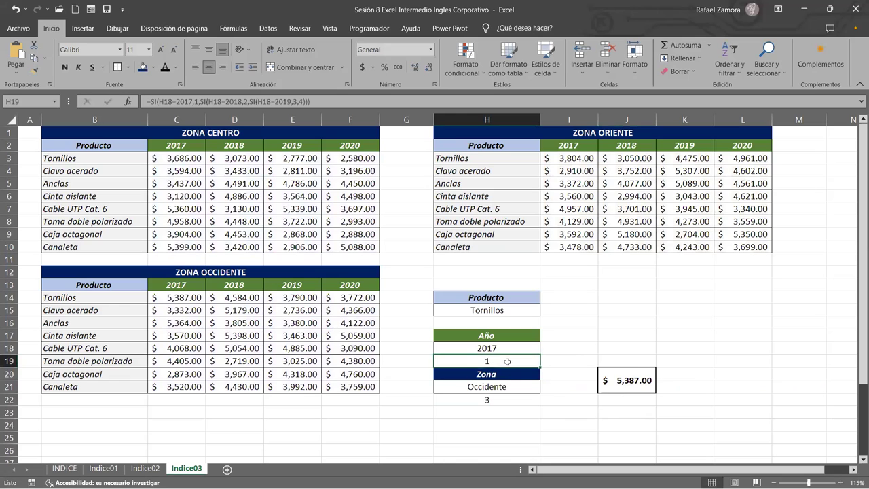
key("Delete")
left_click(507, 399)
Clear helper cell H22, then set the year to 2018 and the zone to Centro
key("Delete")
left_click(595, 424)
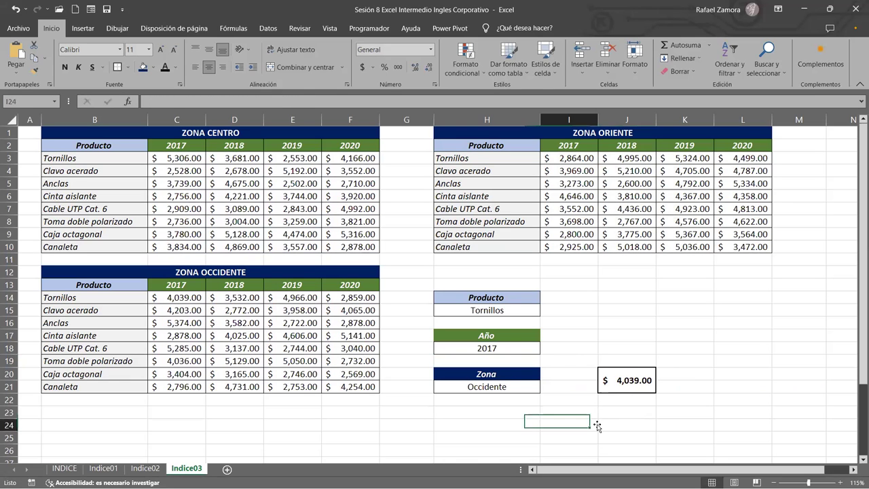
left_click(516, 347)
left_click(545, 348)
left_click(504, 369)
left_click(509, 387)
left_click(545, 387)
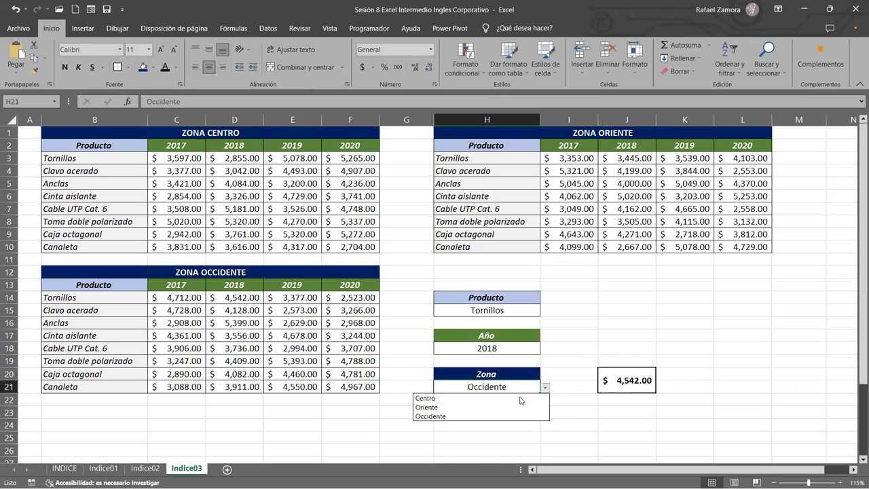
left_click(509, 398)
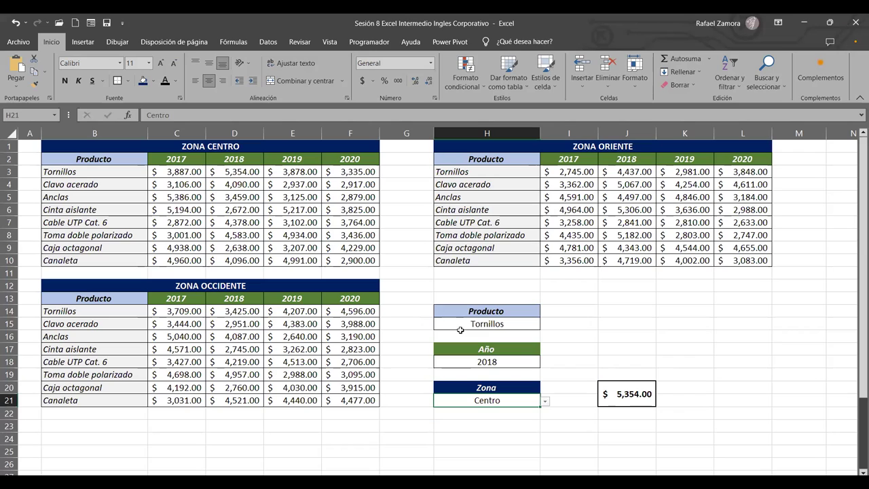
Check the Tornillos row in the tables, then change the year to 2020
left_click(486, 323)
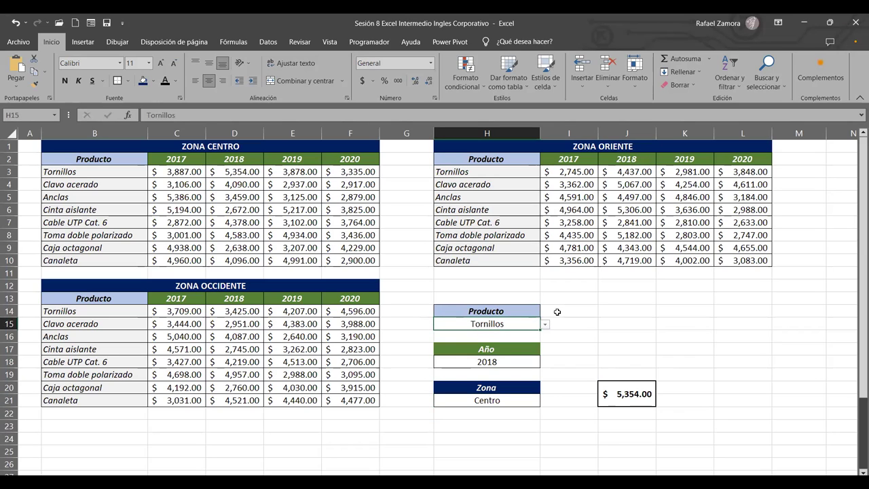
left_click(505, 174)
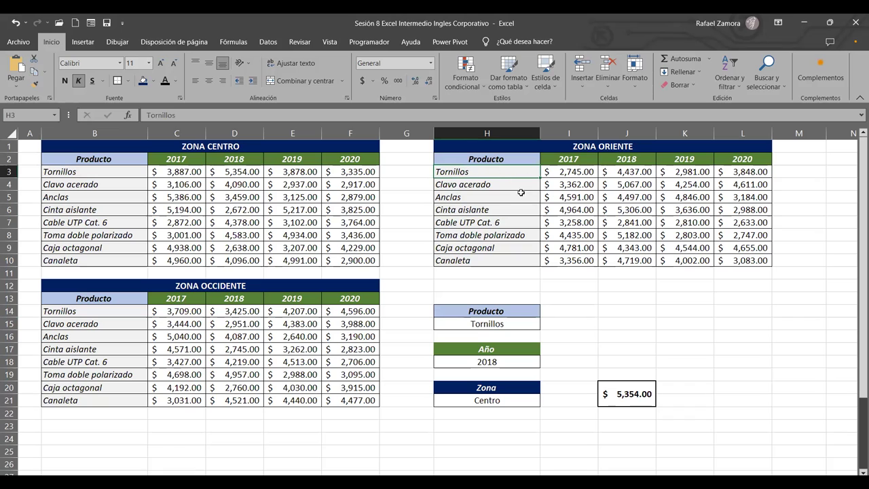
left_click(525, 365)
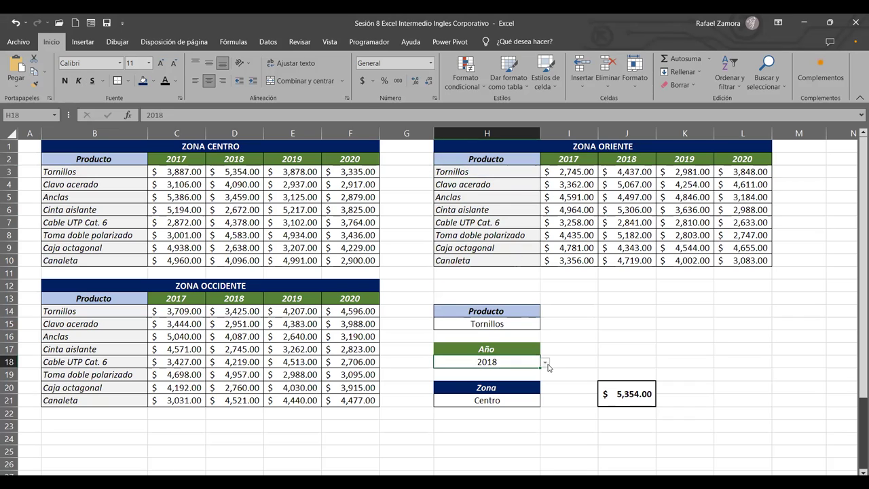
left_click(545, 363)
left_click(465, 401)
Review the year and zone SI parts inside J20's INDICE formula and confirm it, returning $3,817.00
double_click(623, 394)
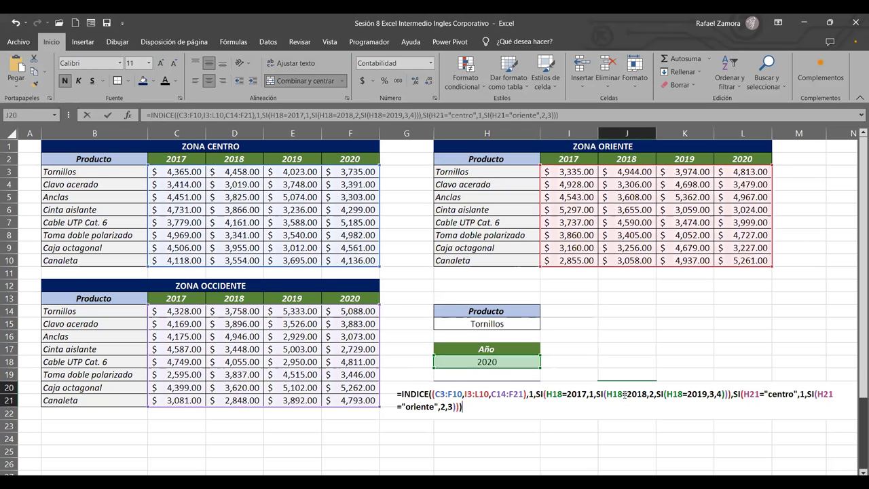
left_click(393, 394)
double_click(632, 395)
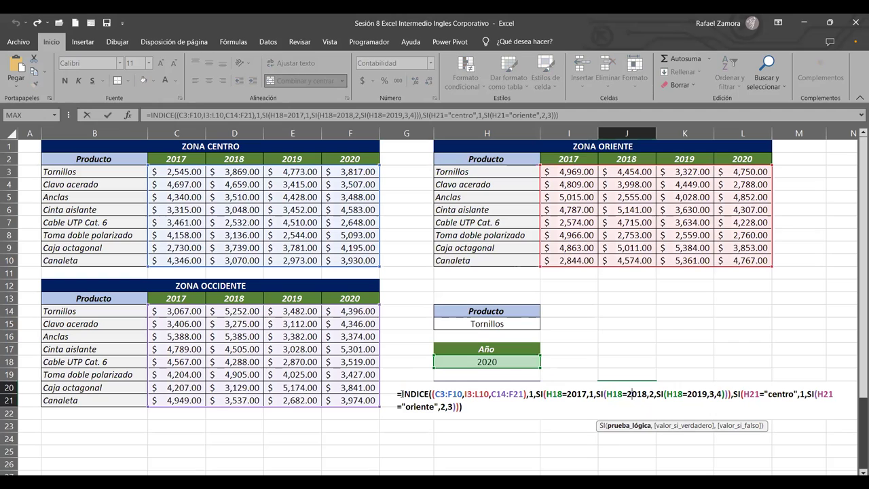
key("Right")
left_click(552, 395)
left_click_drag(552, 395, 731, 396)
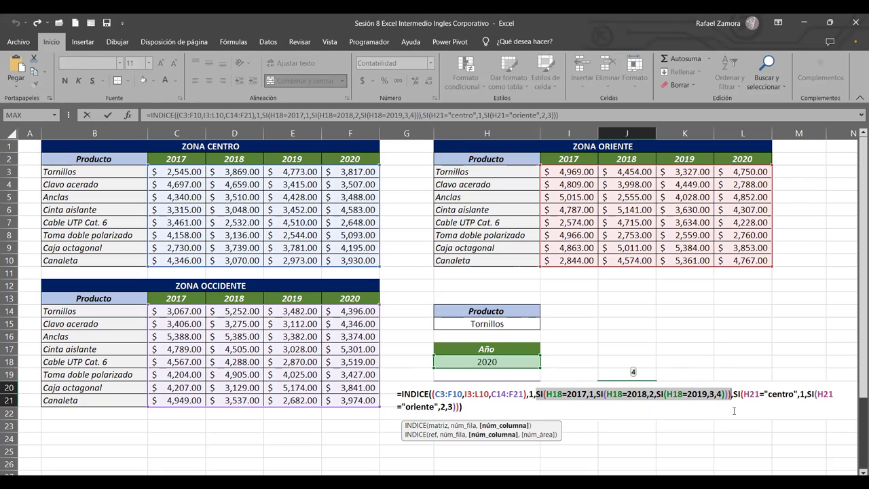
left_click_drag(734, 394, 460, 408)
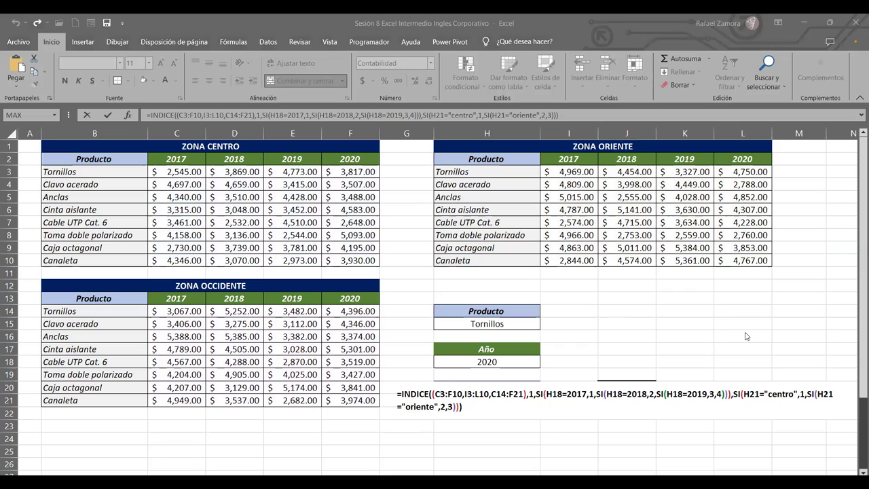
key("ctrl+Return")
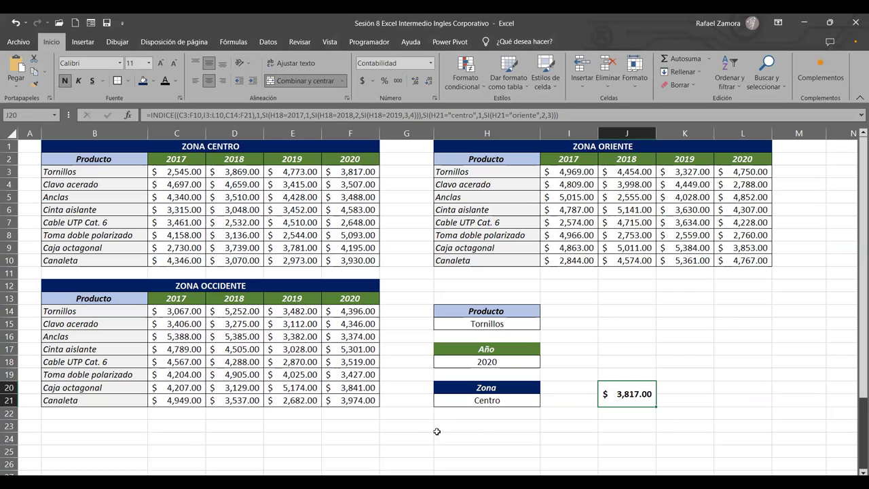
Return to J20 and restore the helper index formulas in H22 and H19
left_click(641, 396)
left_click(514, 336)
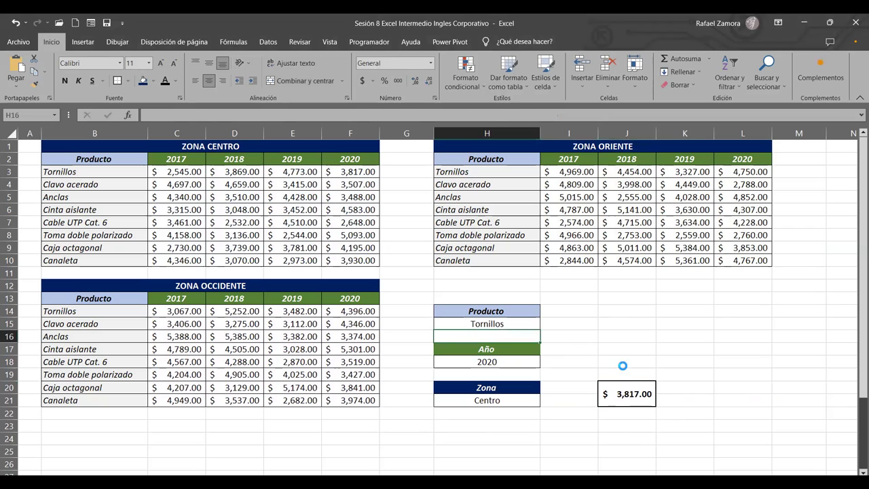
left_click(624, 392)
key("F9")
key("F9")
key("F9")
type("=SI(H21=\"centro\",1,SI(H21=\"oriente\",2,3))")
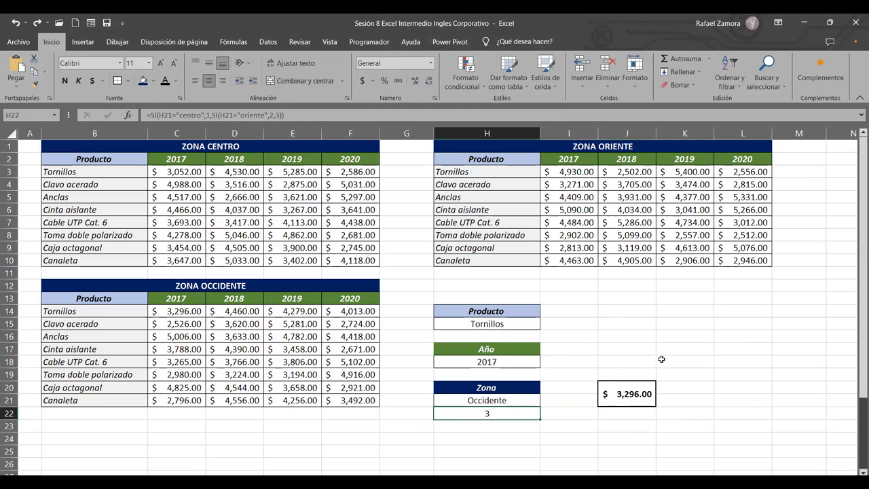
type("=SI(H18=2017,1,SI(H18=2018,2,SI(H18=2019,3,4)))")
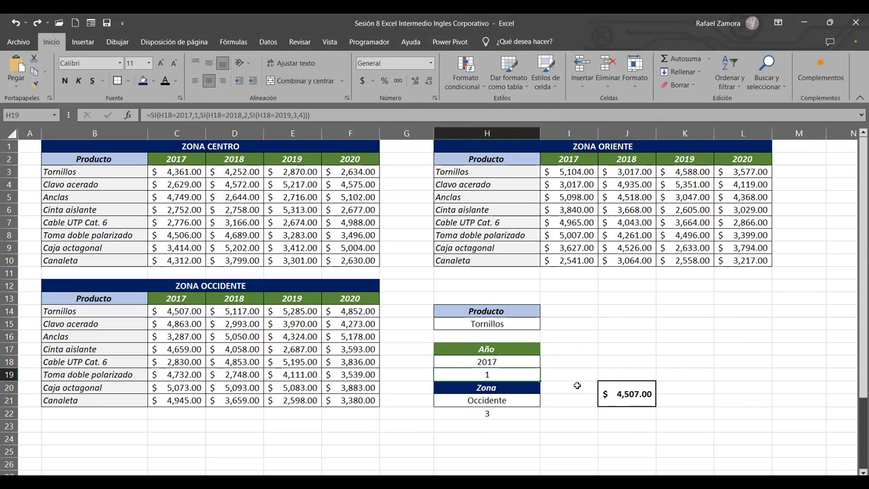
Reapply the edits that clear the helper cells H19 and H22
key("Down")
key("Right")
key("Right")
key("Left")
key("Left")
key("Up")
key("Delete")
key("Down")
key("Down")
key("Down")
key("Delete")
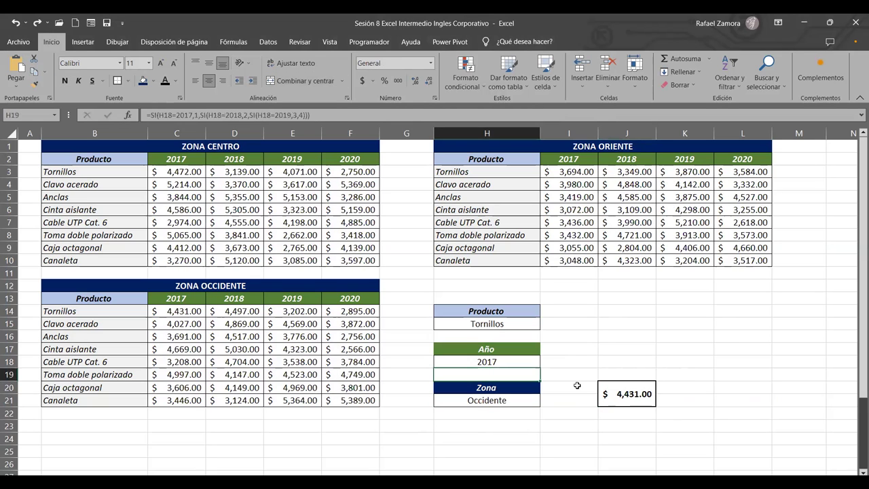
key("Up")
key("Up")
key("Up")
key("Right")
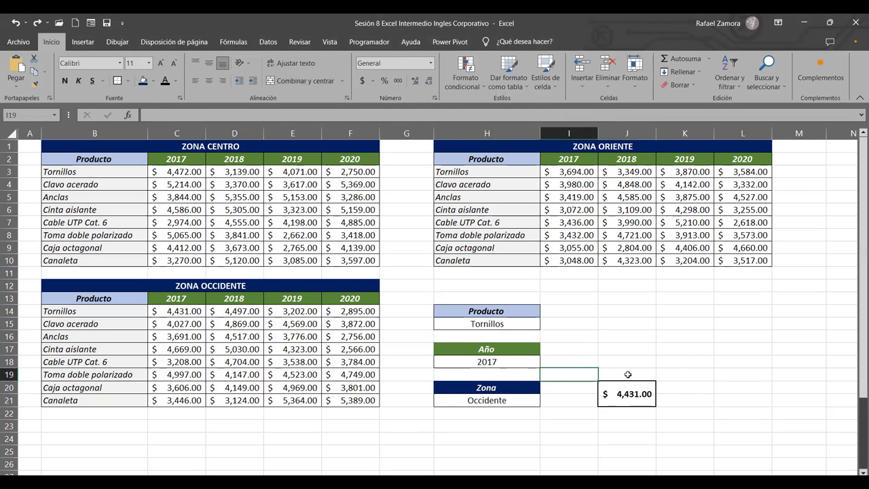
Delete the INDICE result from J20
left_click(502, 375)
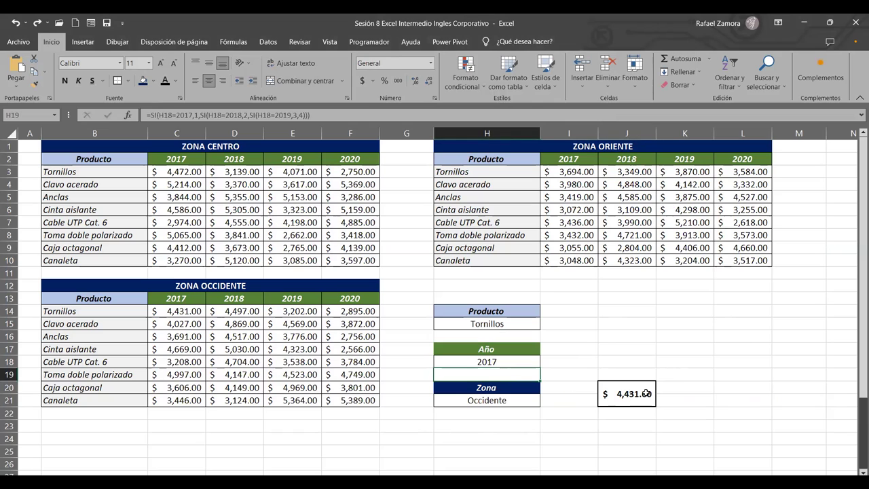
left_click(645, 394)
key("Delete")
Enter =H18 in H19, then clear the index values from H19 and H22
left_click(503, 374)
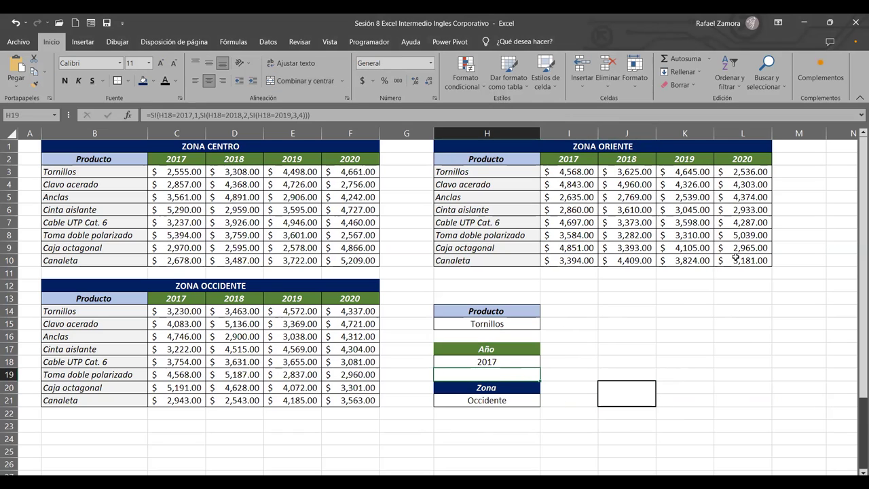
type("=")
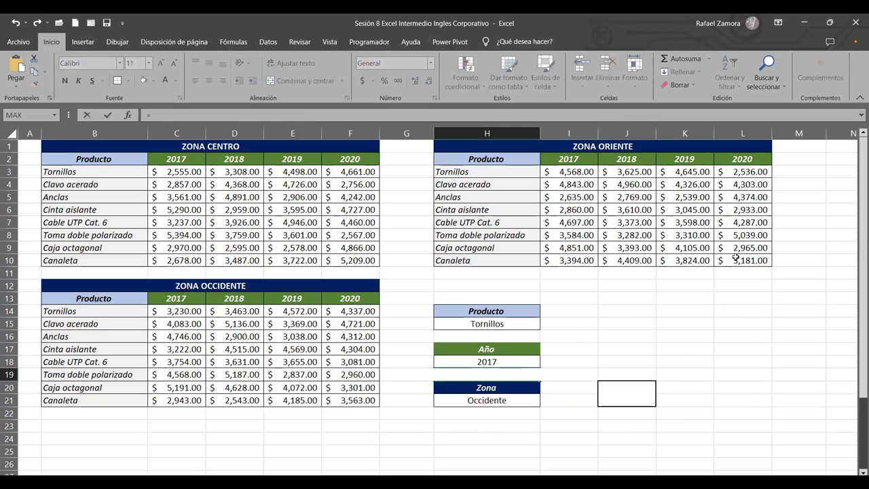
left_click(515, 363)
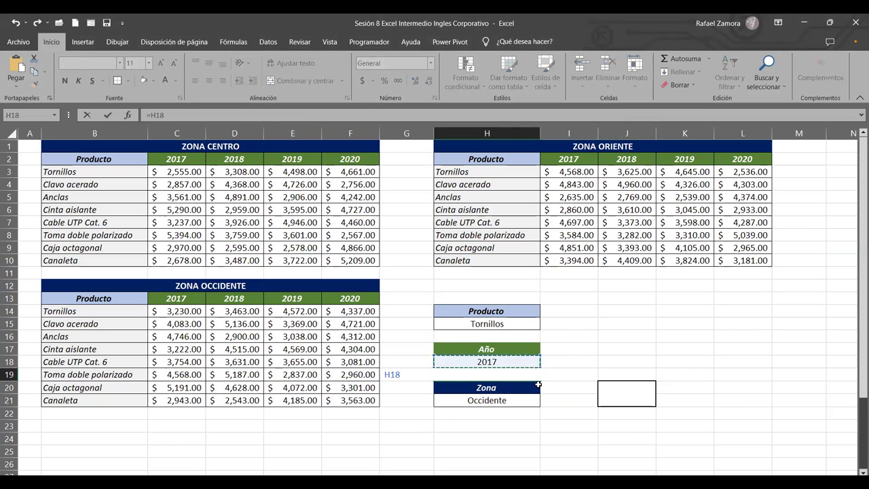
key("Return")
left_click(513, 414)
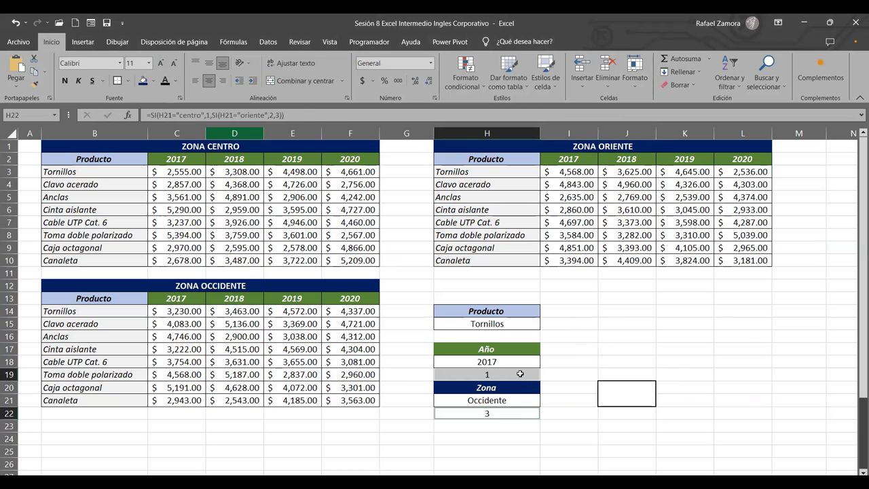
left_click(520, 373)
key("Delete")
left_click(504, 415)
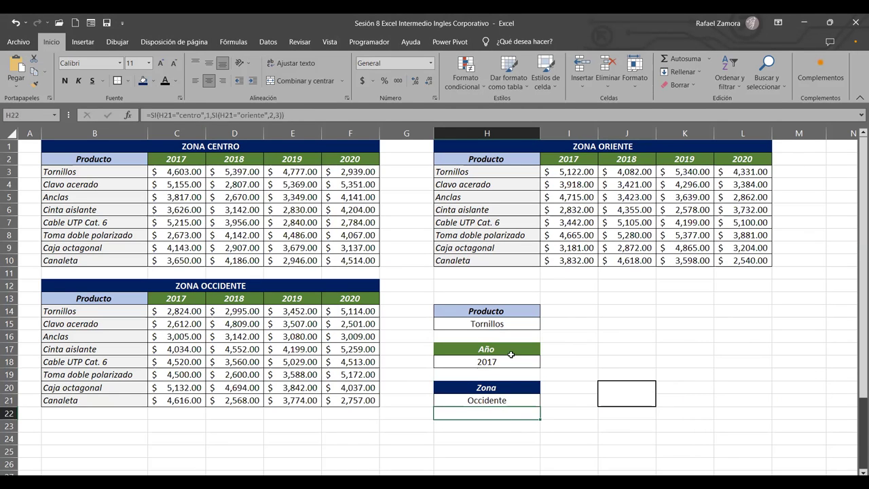
key("Delete")
In H19, type =SI(H18=2017,1,SI(H18=2018,2,SI(H18=2019,3,4))) to map the years to indices 1–4
key("Up")
key("Up")
key("Up")
type("=")
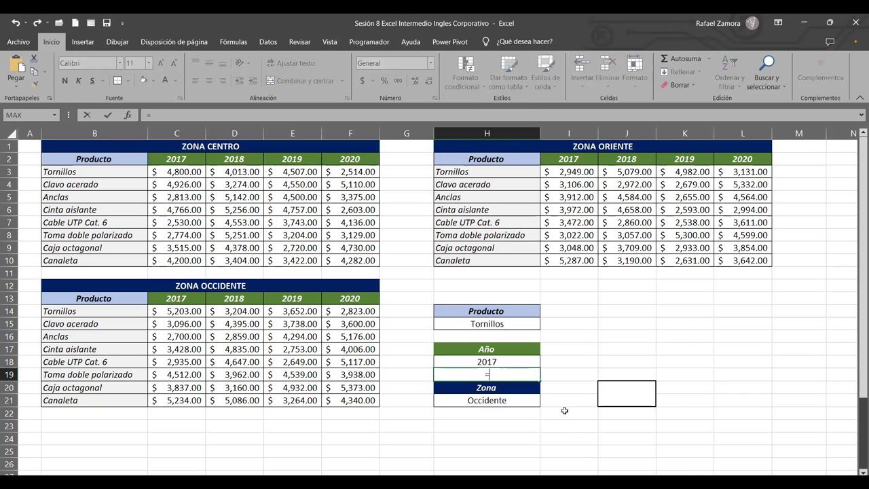
type("SI(")
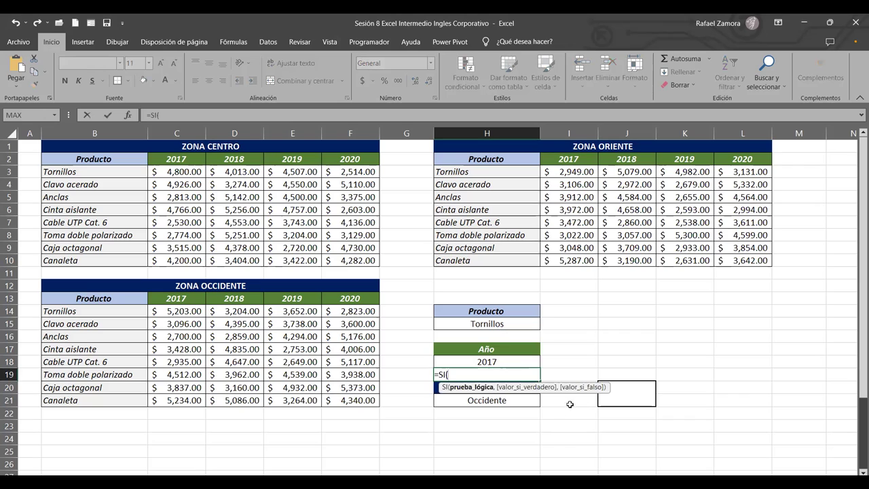
left_click(520, 363)
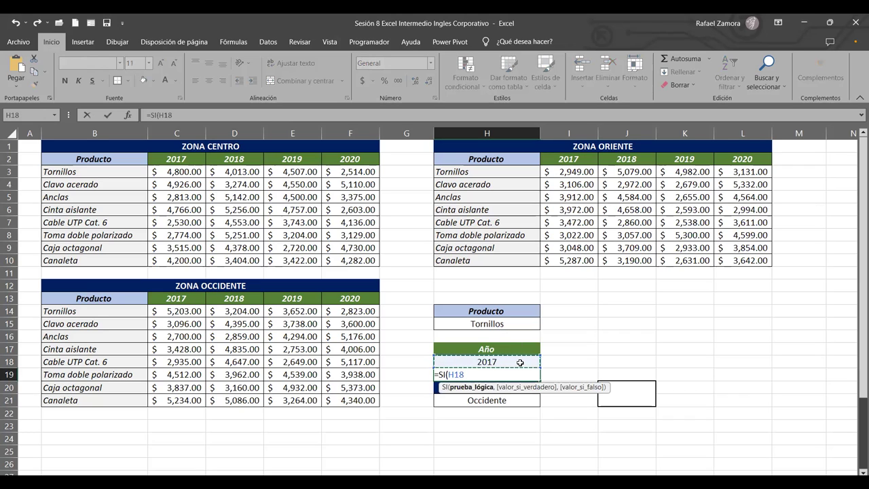
type("=2017")
type(",")
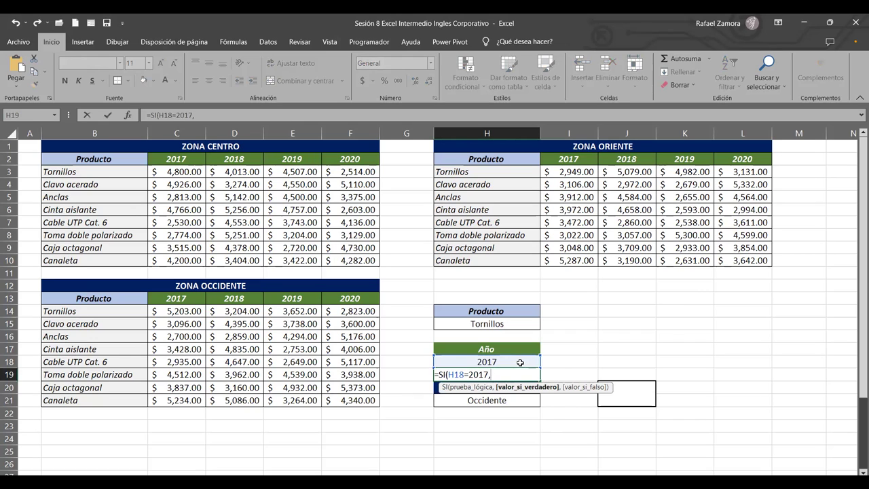
type("1")
type(",")
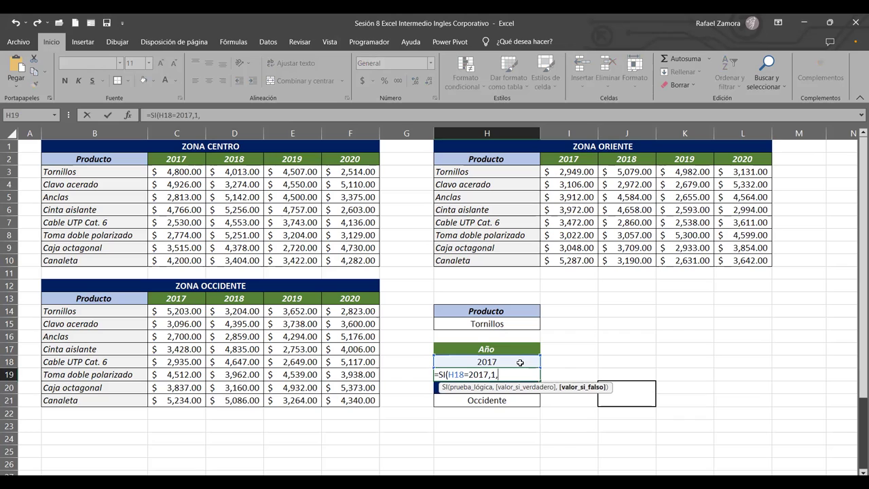
type("SI(")
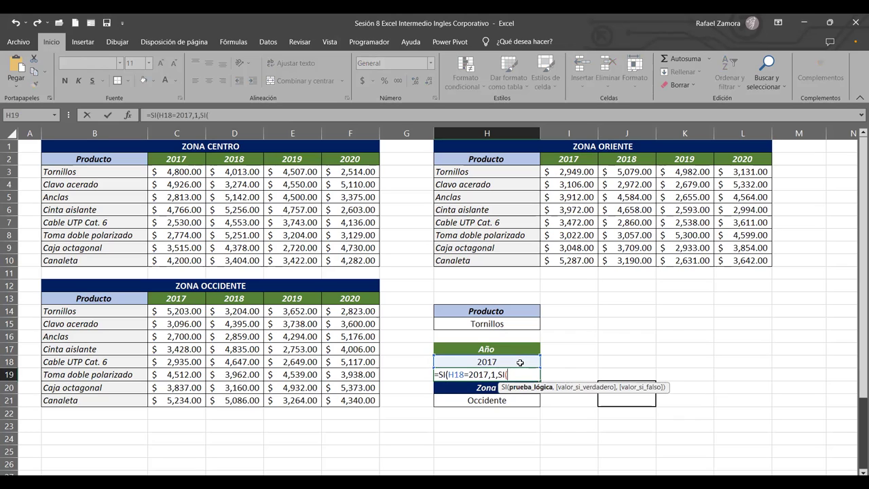
left_click(520, 362)
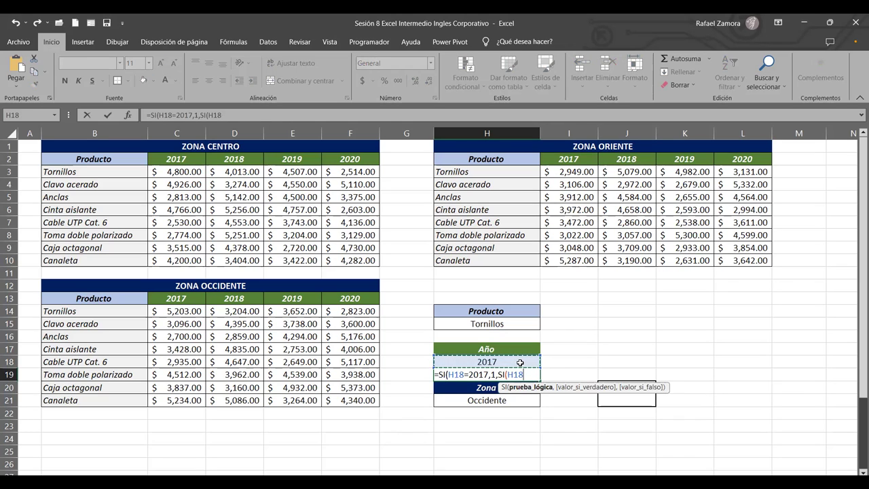
type("=")
type("2018")
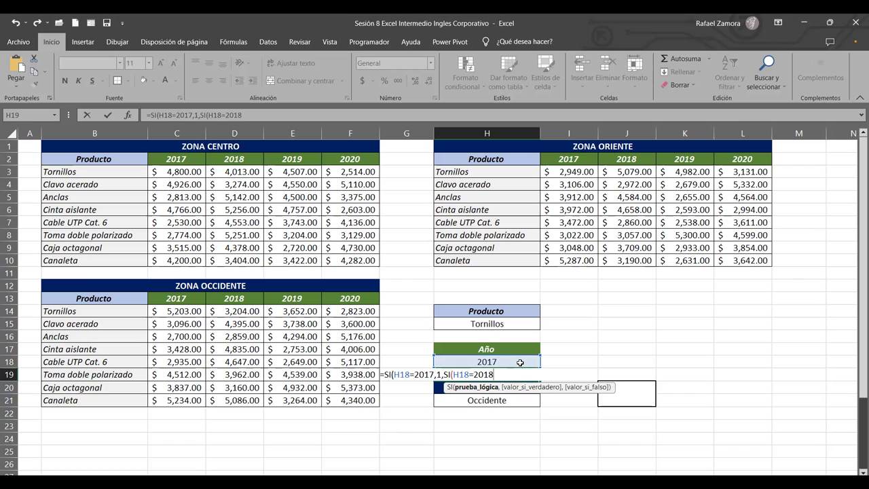
type(",")
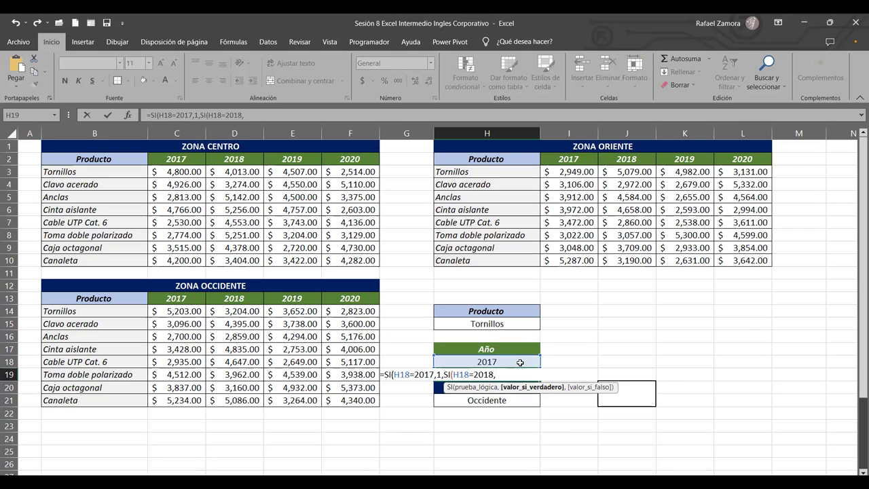
type("2")
type(",")
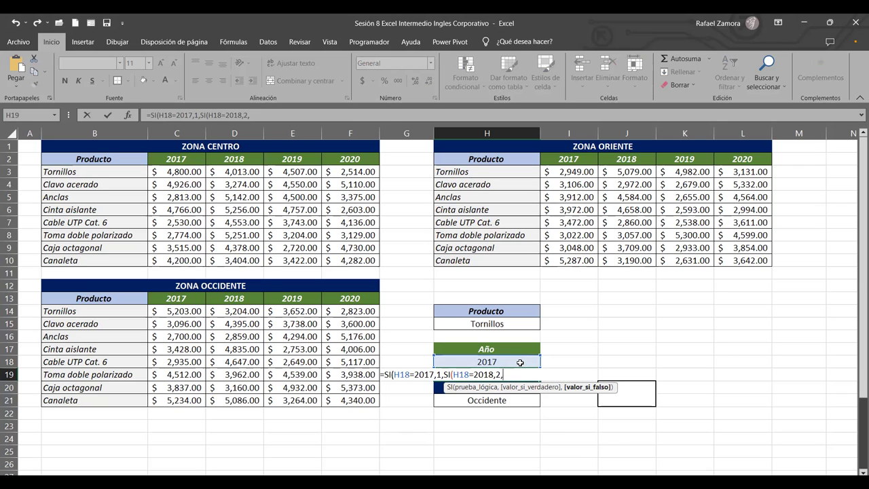
type("SI(")
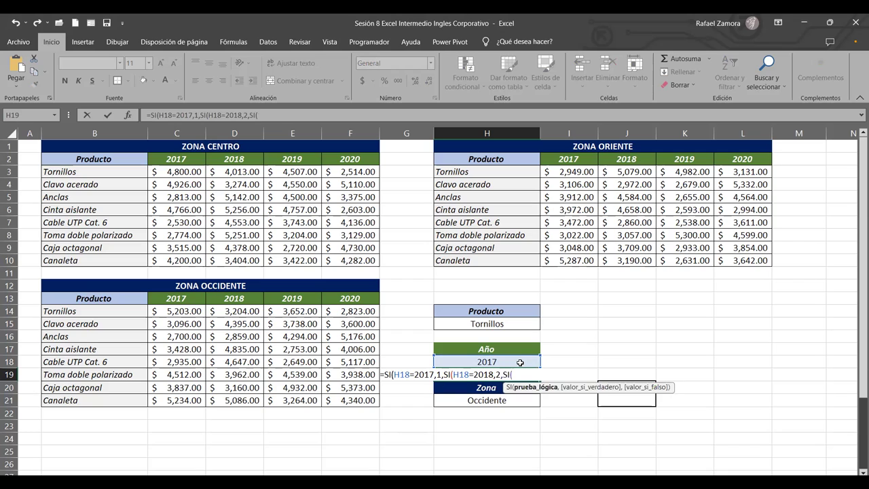
left_click(520, 363)
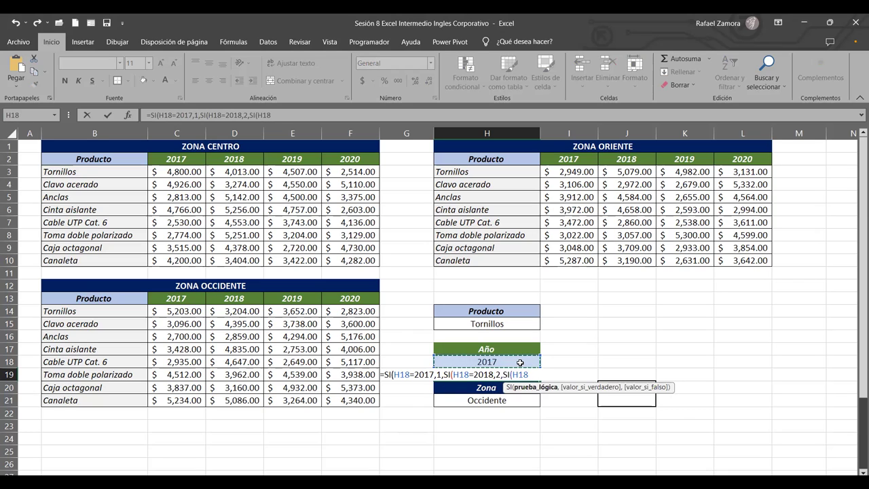
type("=2019")
type(",")
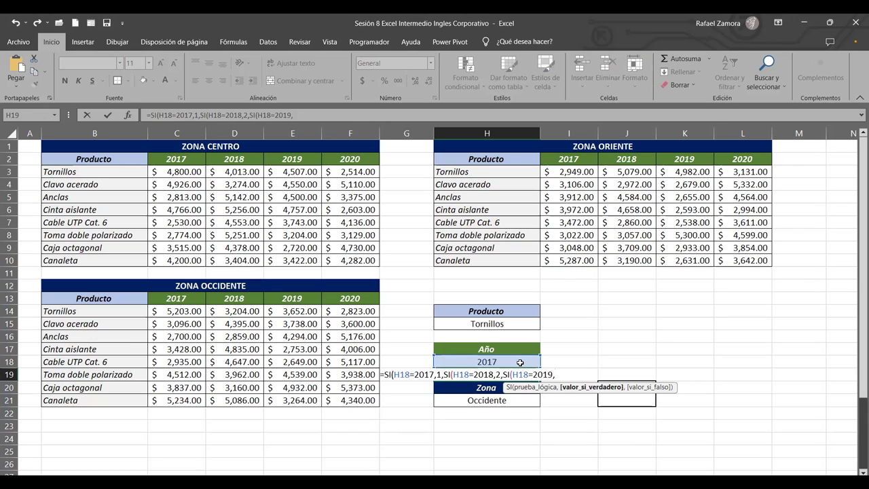
type("3")
type(",")
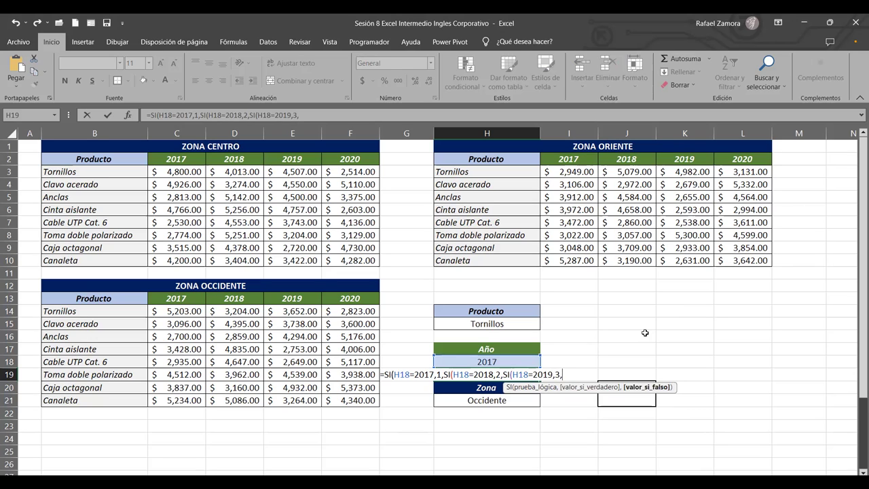
type("4")
type(")")
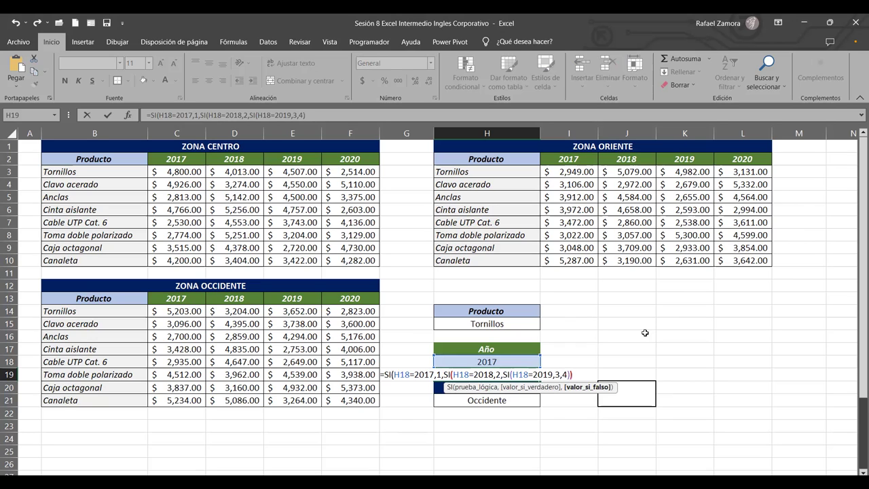
type(")")
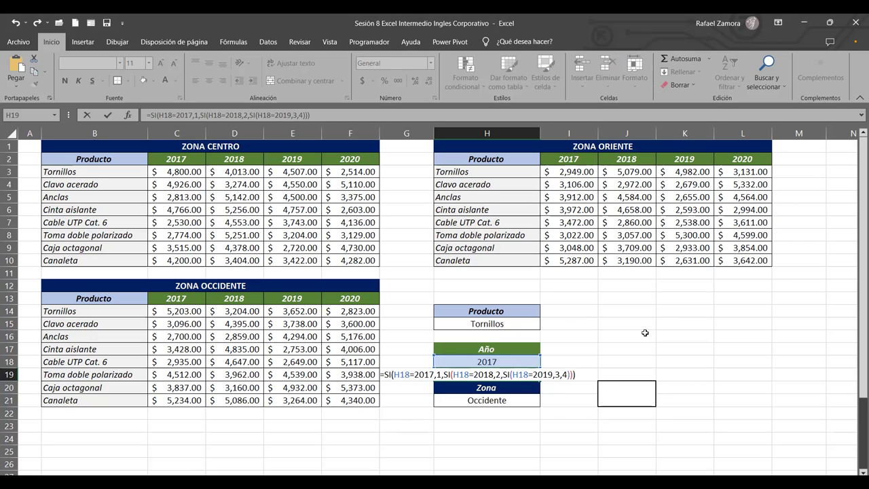
Commit the year-index formula and test it by switching H18 through 2018, 2019, 2020 and back to 2019
key("Return")
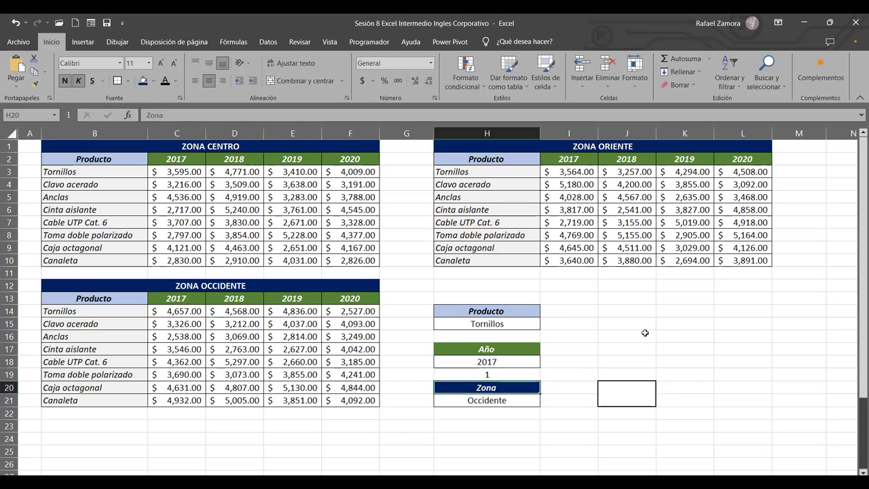
left_click(534, 361)
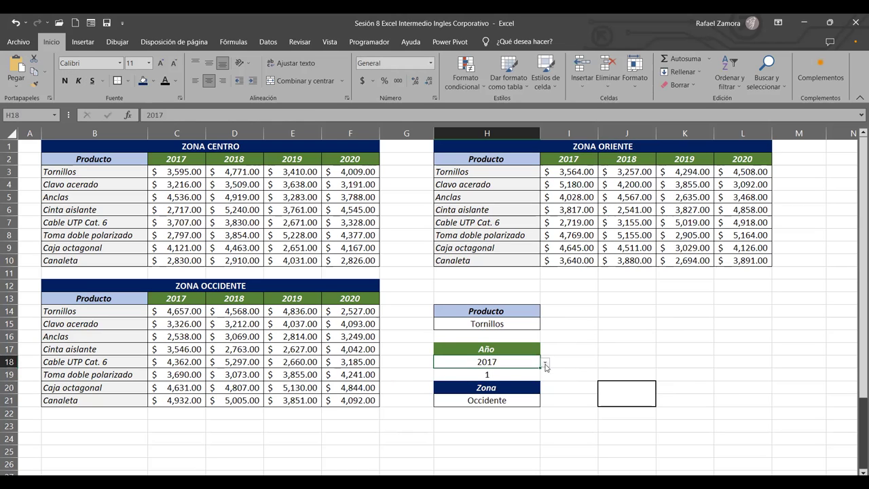
left_click(545, 363)
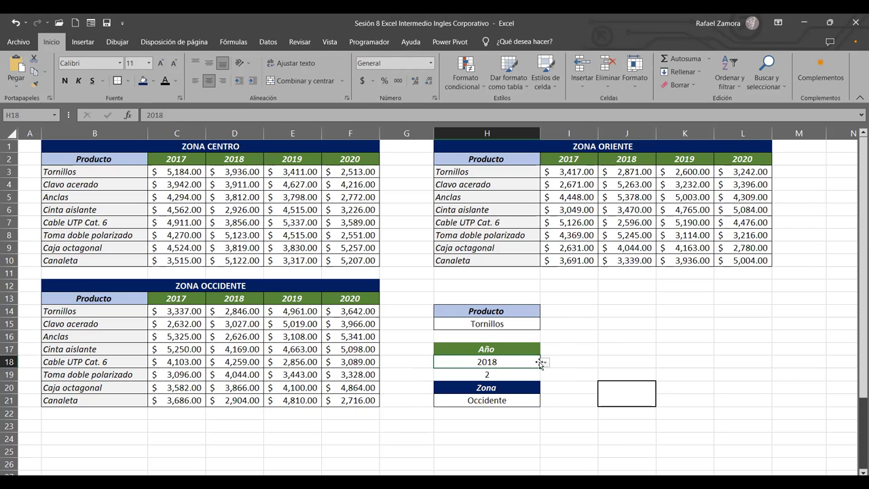
left_click(545, 362)
left_click(502, 390)
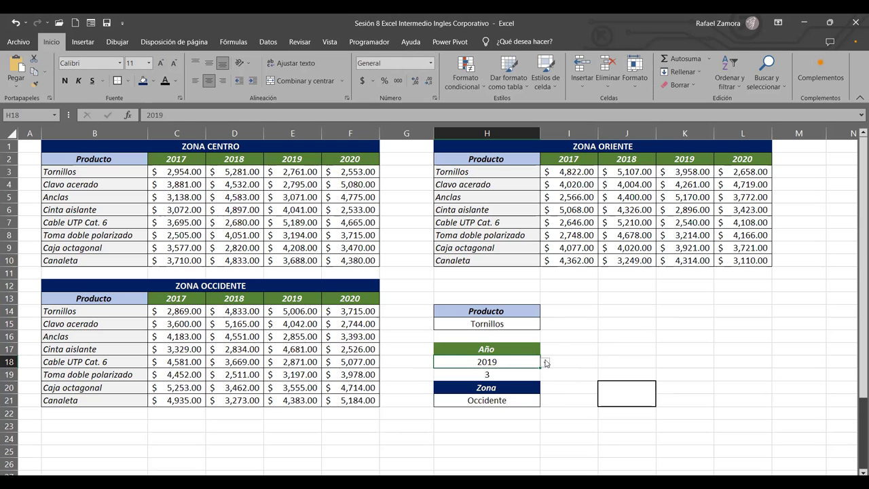
left_click(546, 362)
left_click(494, 398)
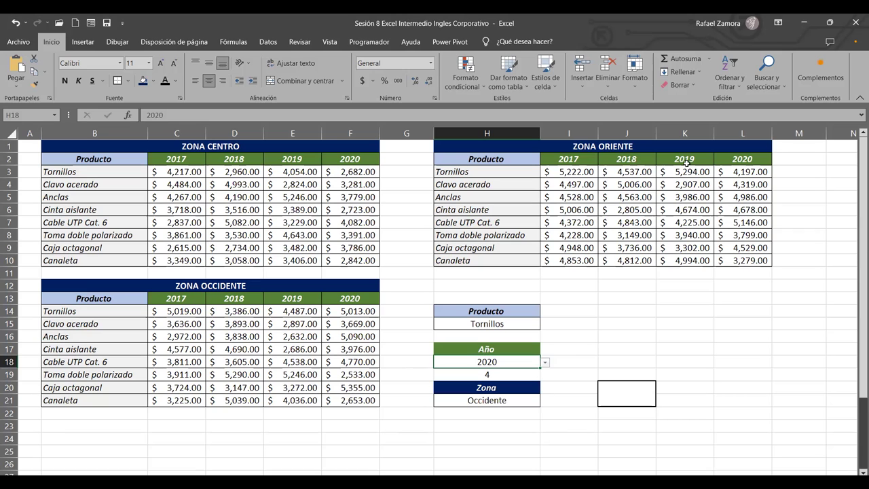
left_click(545, 363)
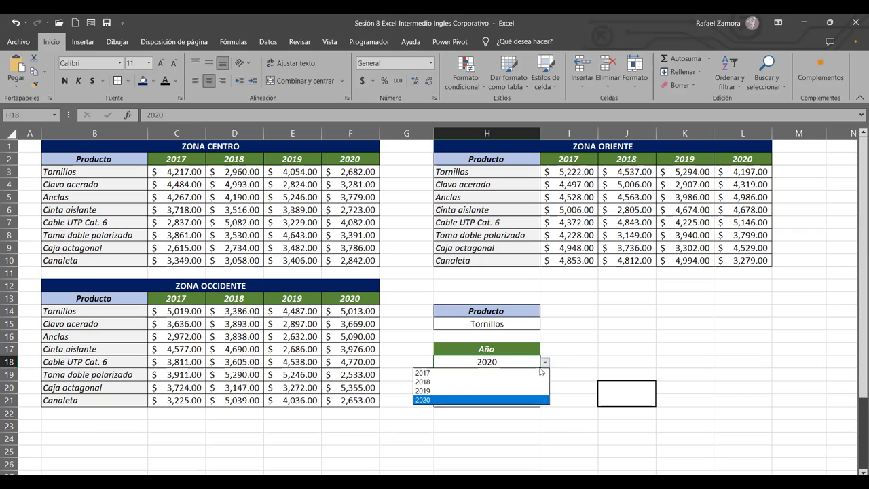
left_click(509, 389)
Review H19's year-index formula and confirm it unchanged
left_click(607, 361)
left_click(526, 374)
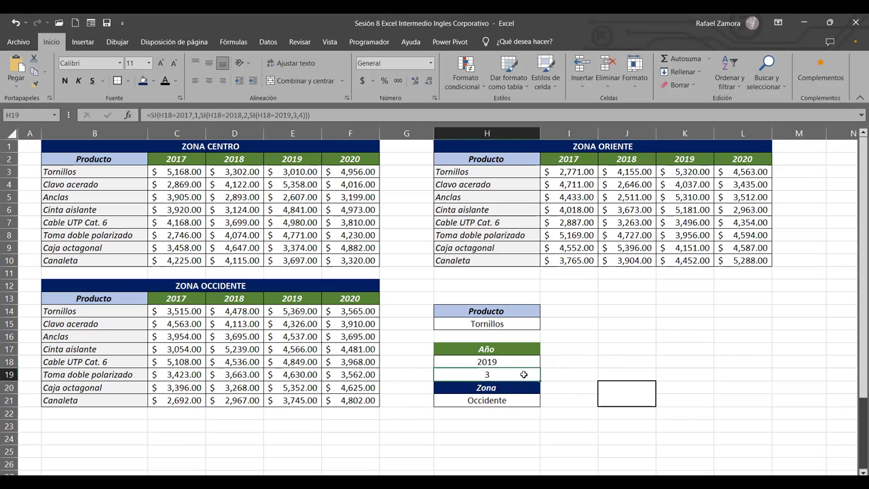
key("F2")
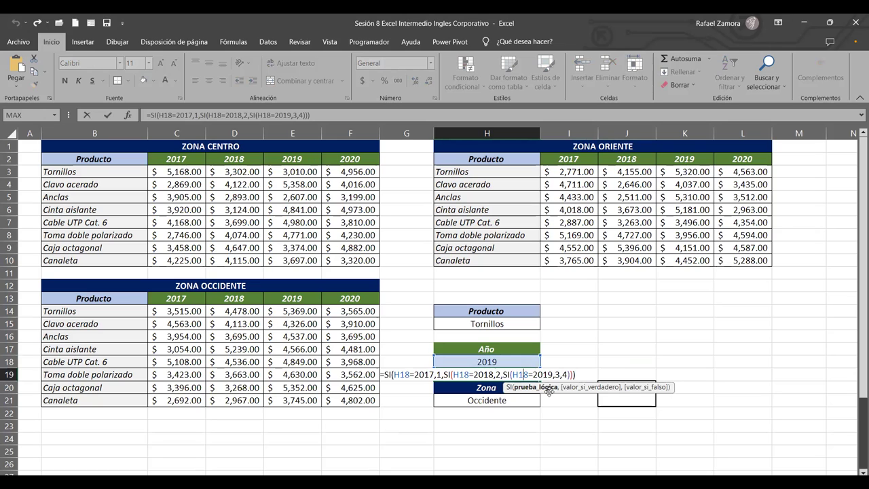
key("Return")
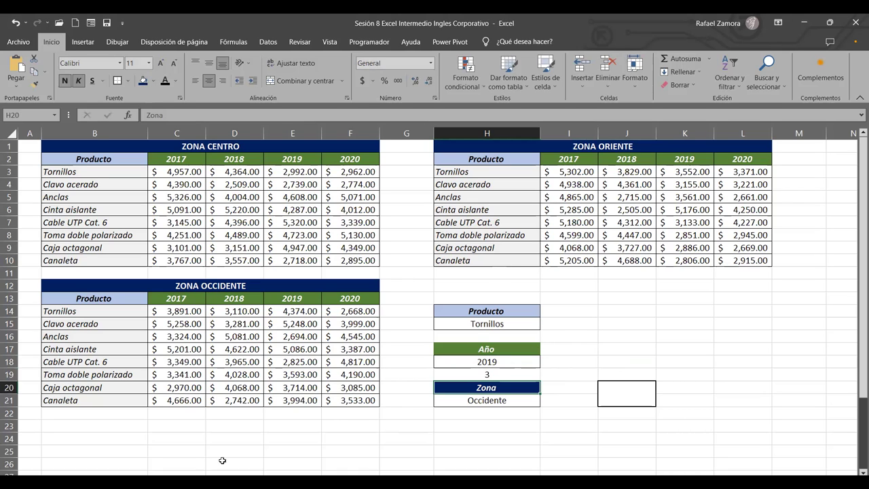
Enter =FORMULATEXTO(H19) in B23 and fill it down into B24
left_click(120, 428)
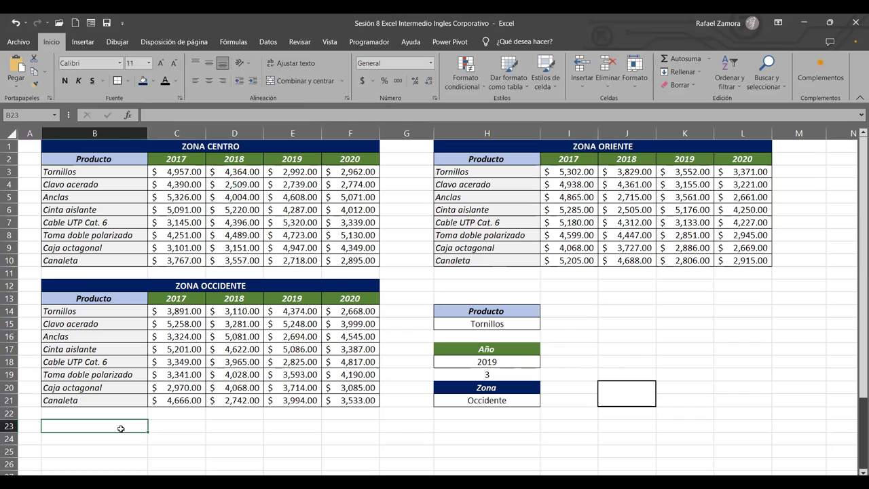
type("=")
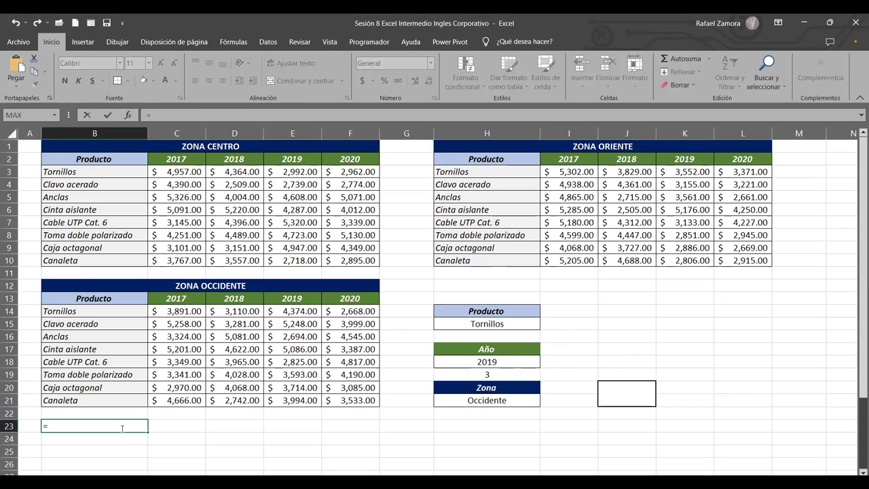
type("FORMULATEXTO(")
left_click(497, 372)
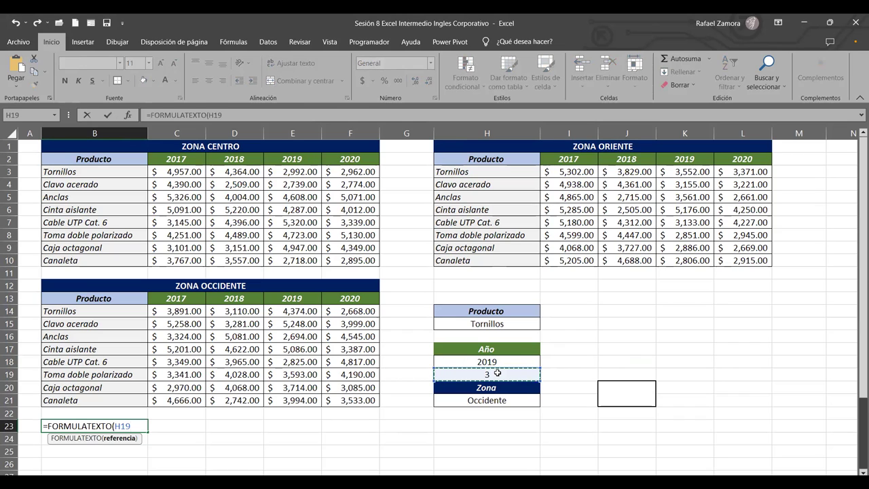
key("Return")
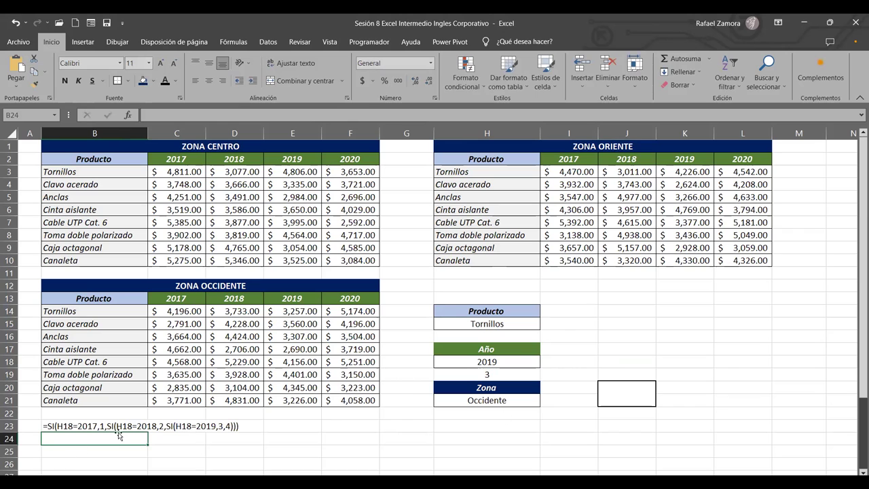
left_click(120, 430)
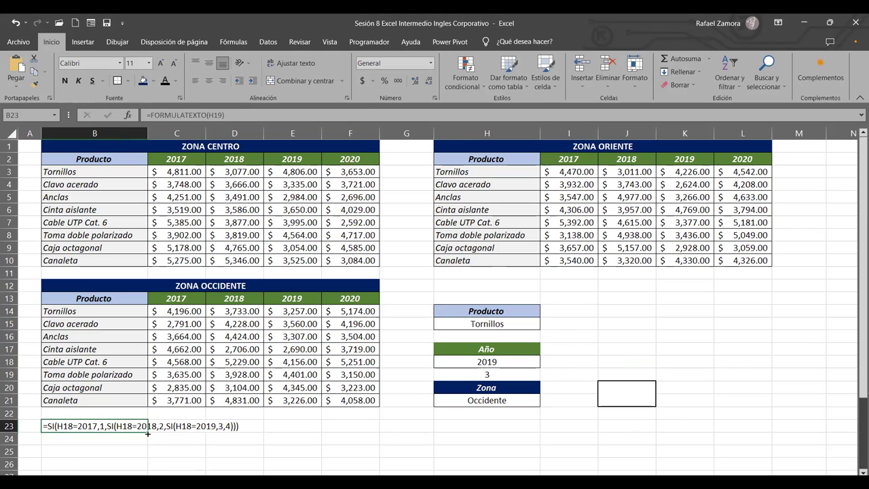
left_click_drag(148, 429, 148, 441)
Repoint B24's FORMULATEXTO reference from H21 to H22
left_click(122, 438)
double_click(122, 438)
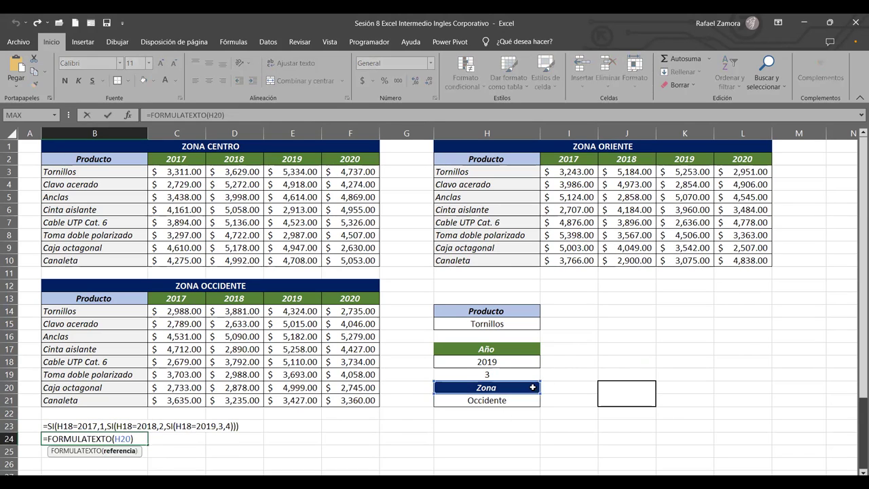
left_click_drag(524, 391, 523, 399)
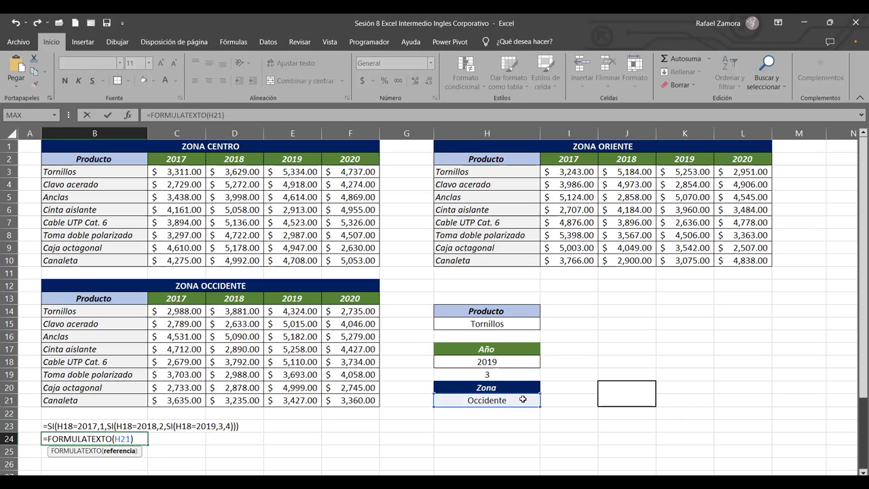
key("Return")
left_click(509, 416)
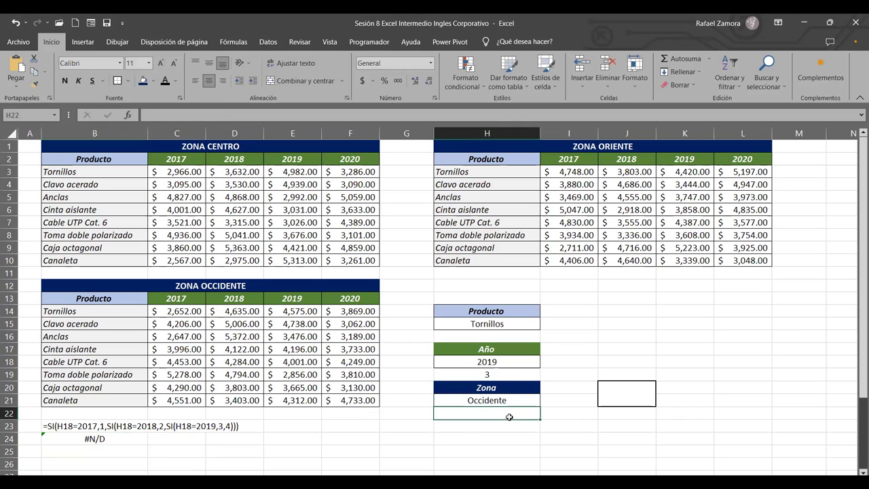
double_click(89, 438)
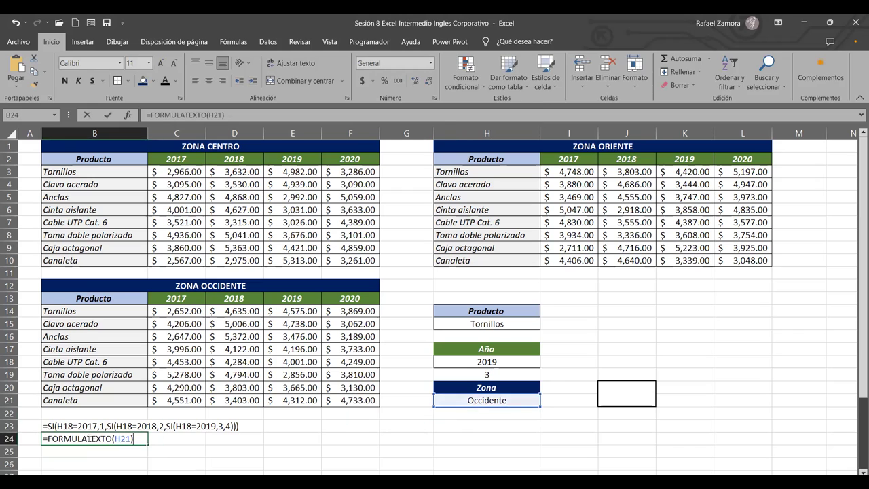
left_click_drag(524, 405, 524, 414)
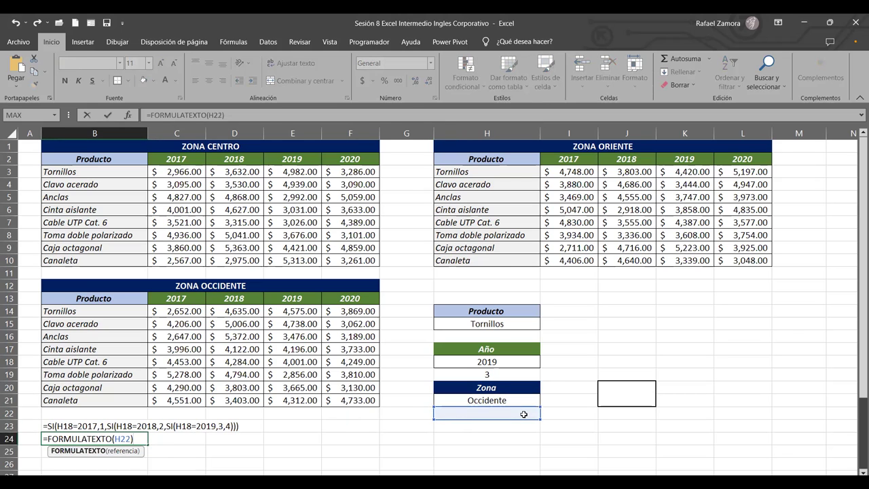
key("Return")
left_click(513, 424)
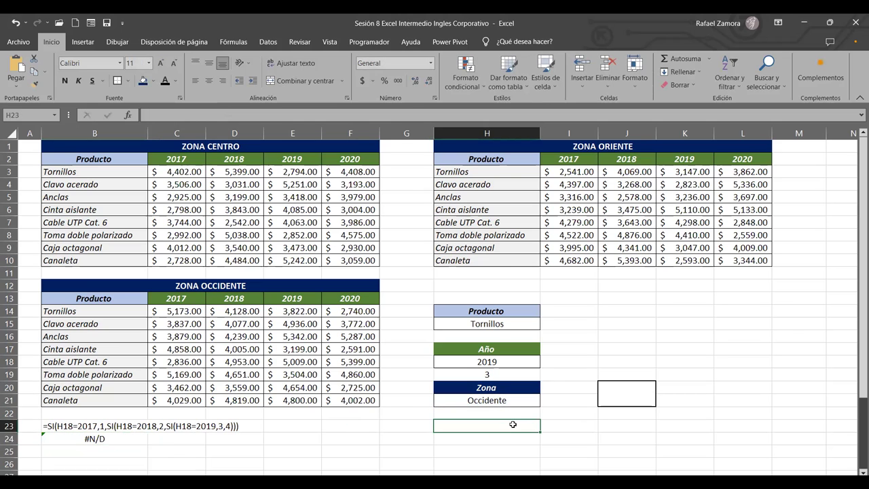
In H22 enter =SI(H21="centro",1,SI(H21="occidente",3,2)), returning 3 for Occidente
type("=")
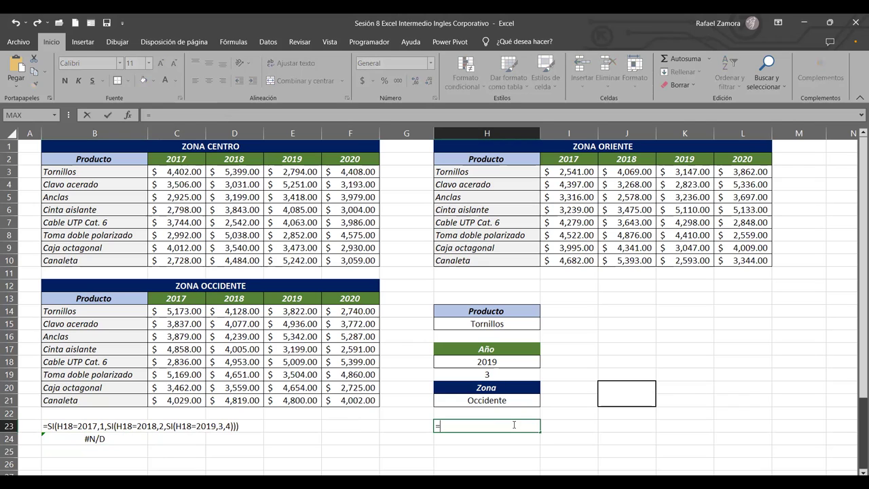
type("SI(")
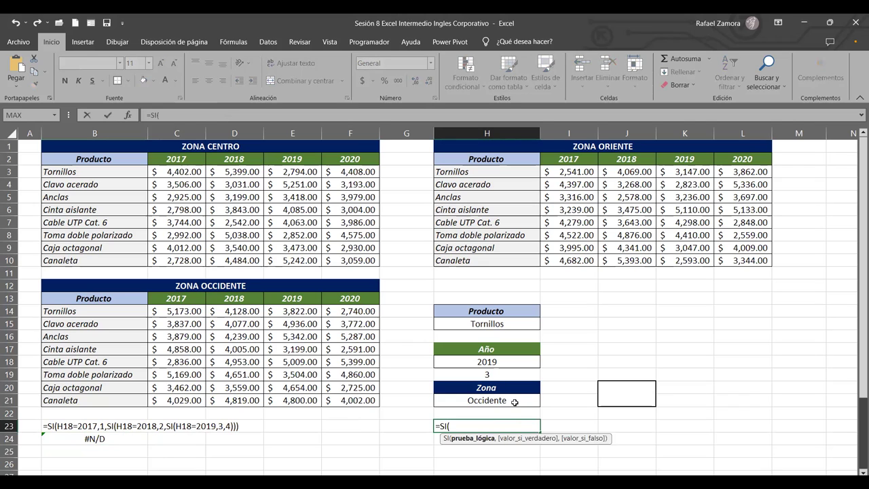
key("Escape")
left_click(505, 415)
type("=")
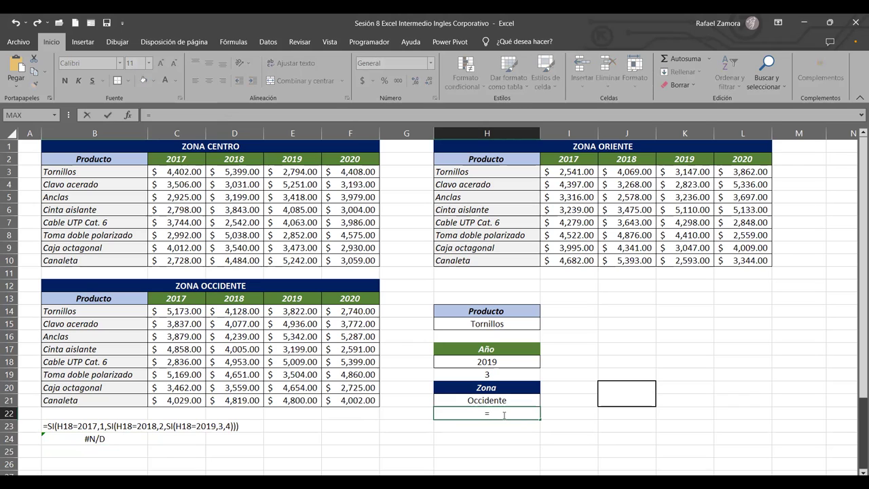
type("SI(")
left_click(526, 400)
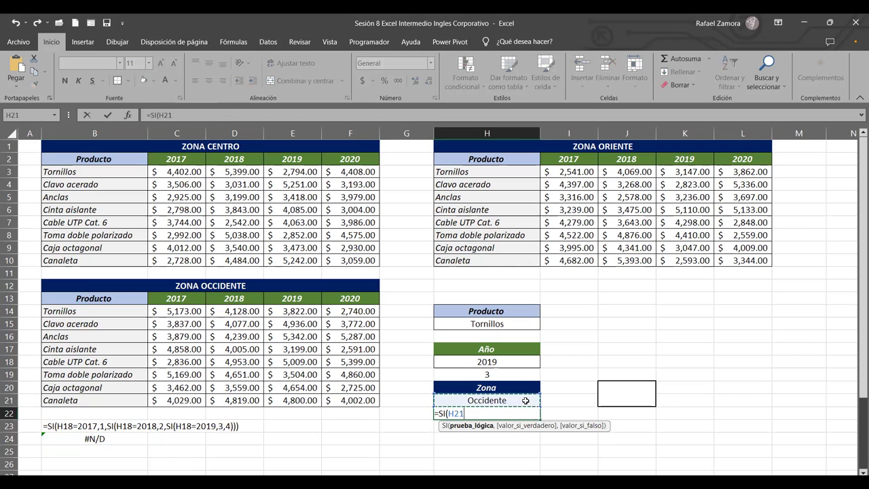
type("=")
type("\"")
type("centro")
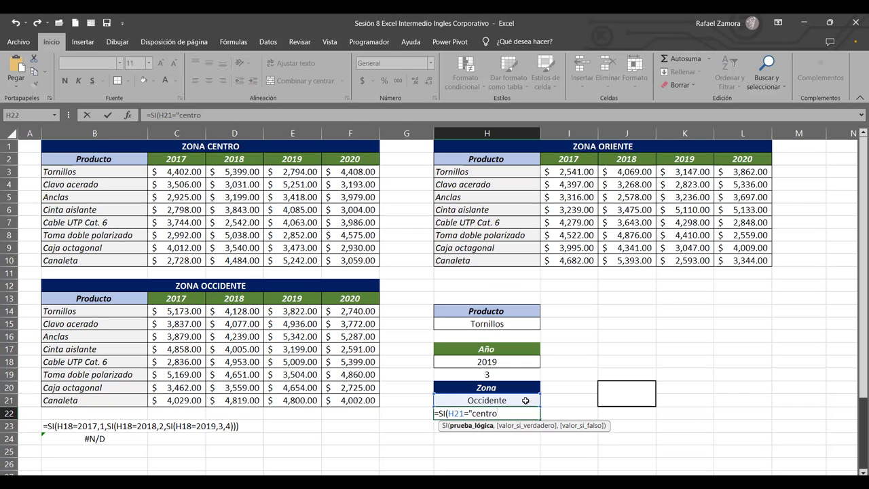
type("\"")
type(",1")
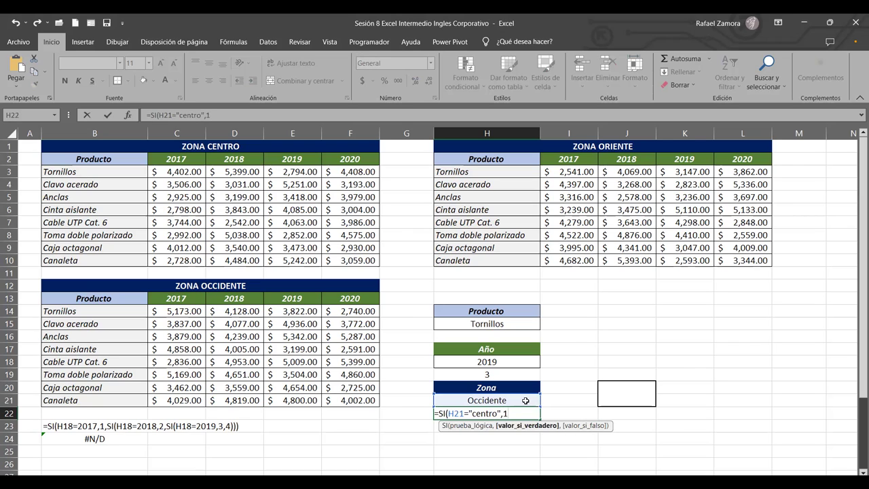
type(",")
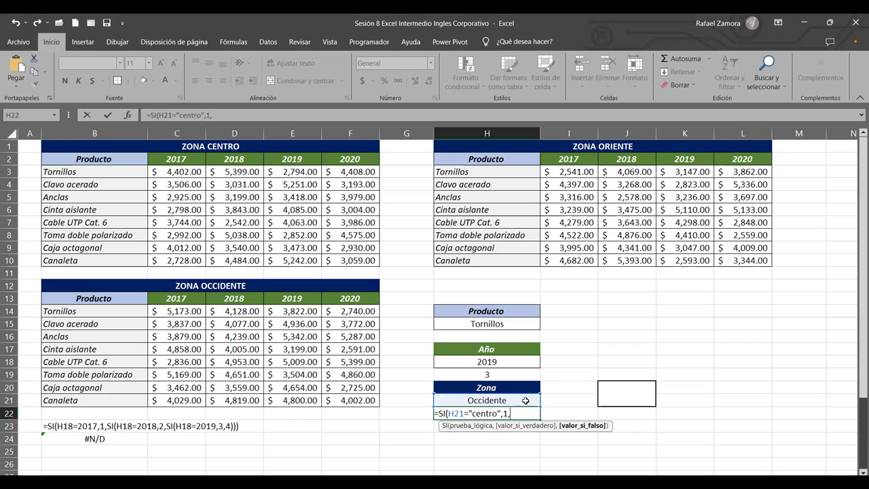
type("SI(")
left_click(526, 400)
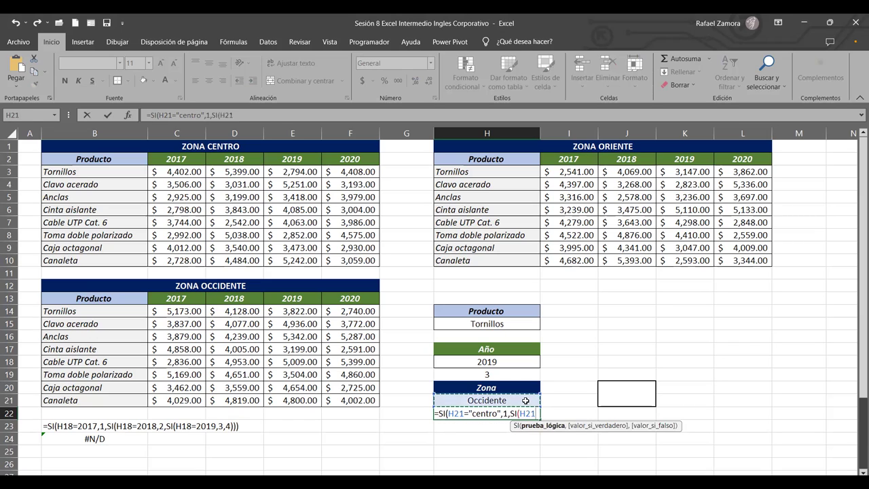
type("=")
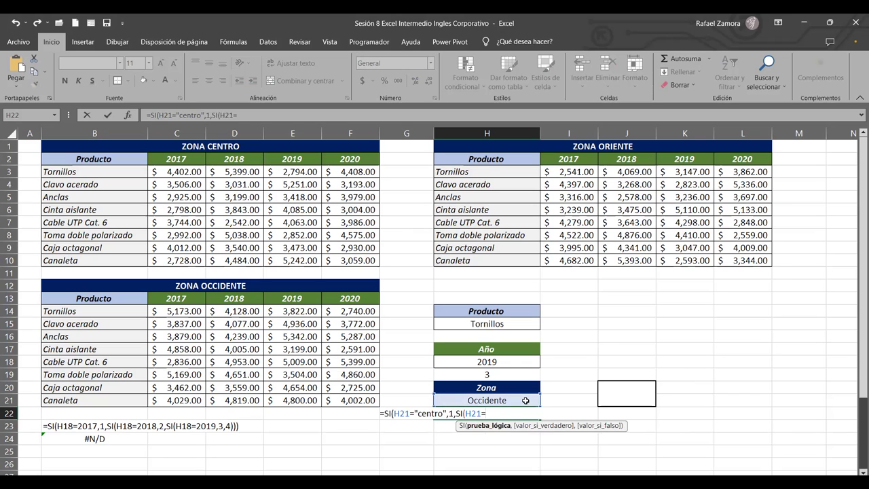
type("\"occidente")
type("\"")
type(",")
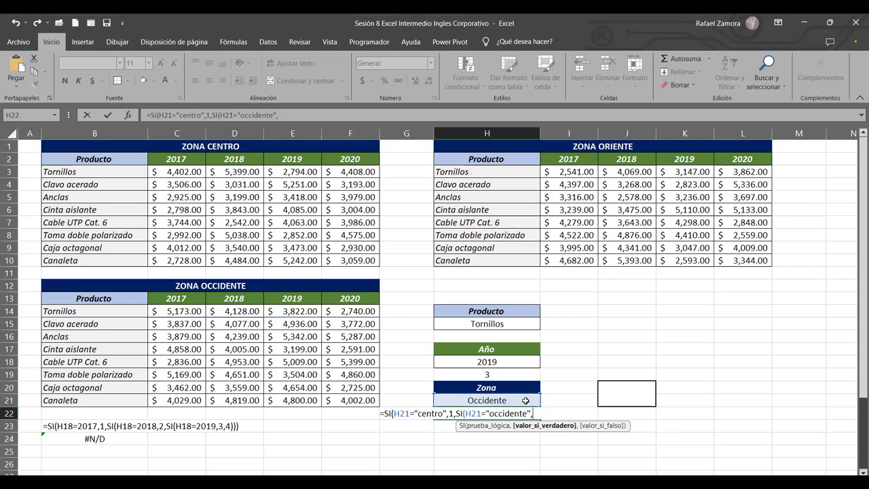
type("3")
type(",2")
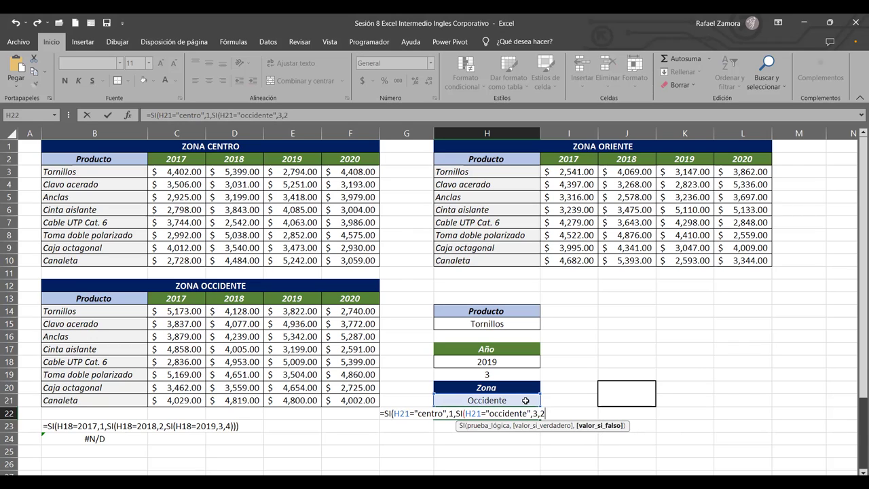
type(")")
type(")")
key("Return")
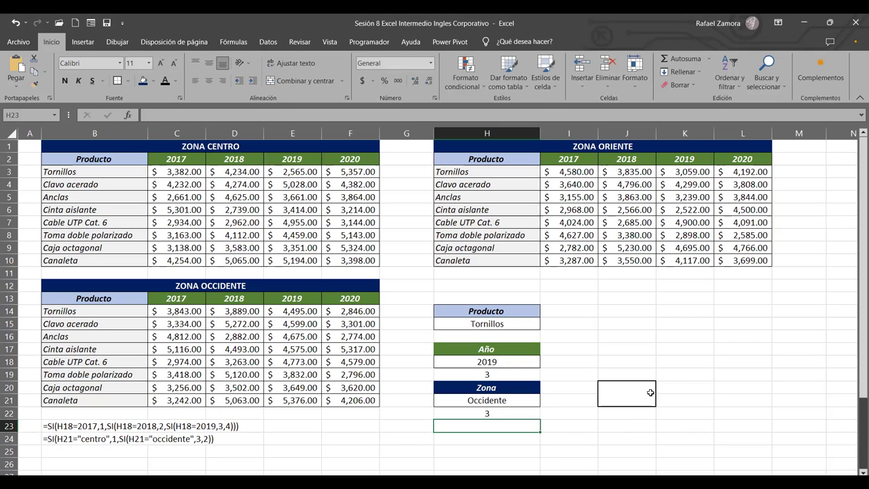
In J20 start an INDICE formula with the three areas C3:F10, I3:L10 and C14:F21
left_click(638, 392)
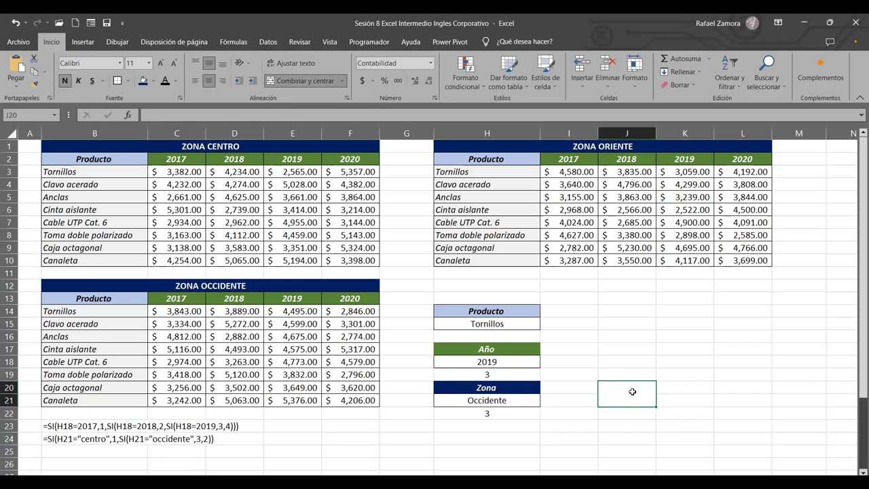
type("=")
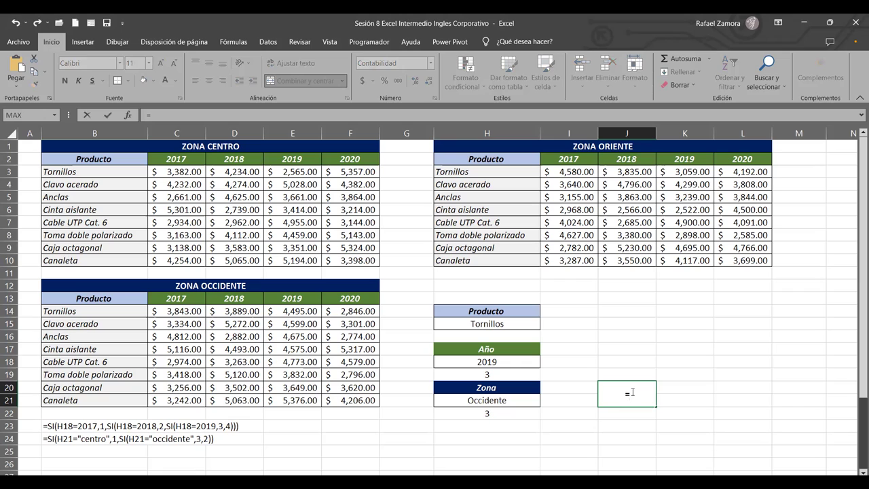
type("indi")
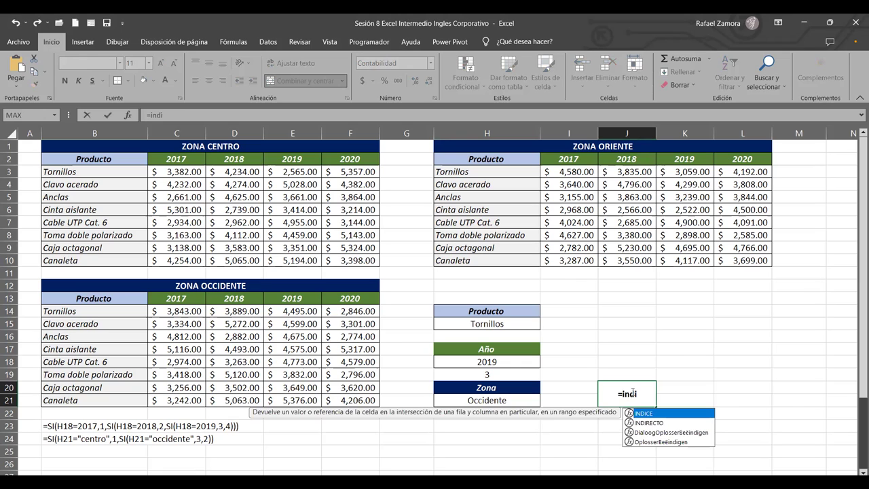
key("Tab")
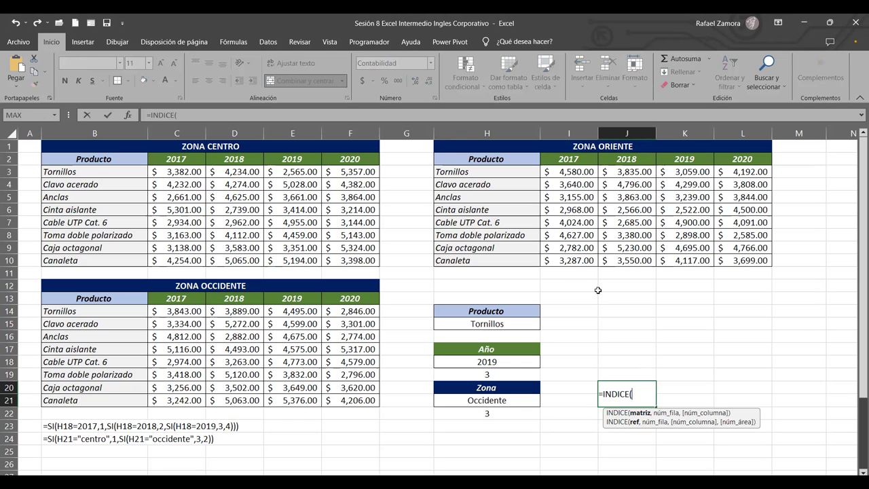
type("(")
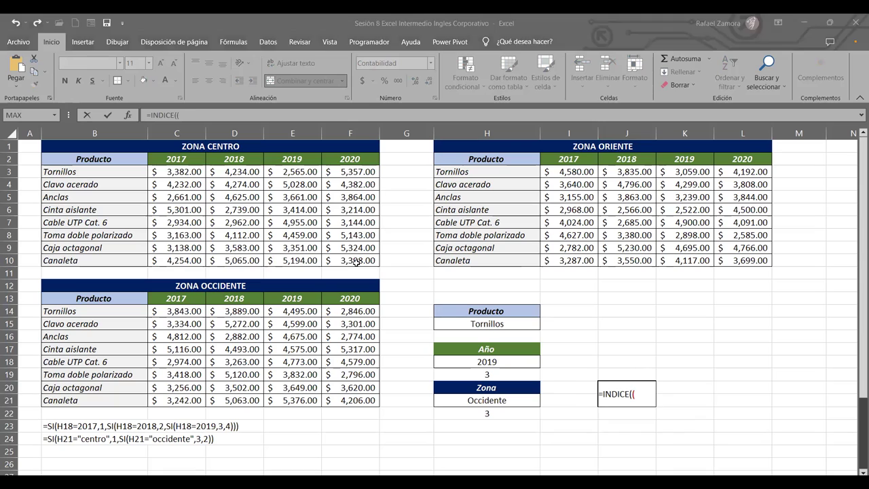
left_click_drag(163, 171, 356, 262)
type(",")
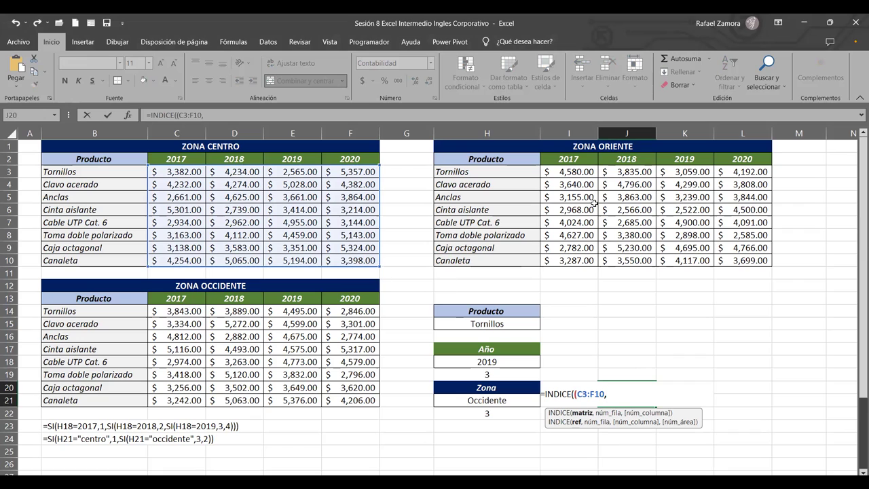
left_click_drag(574, 171, 735, 260)
type(",")
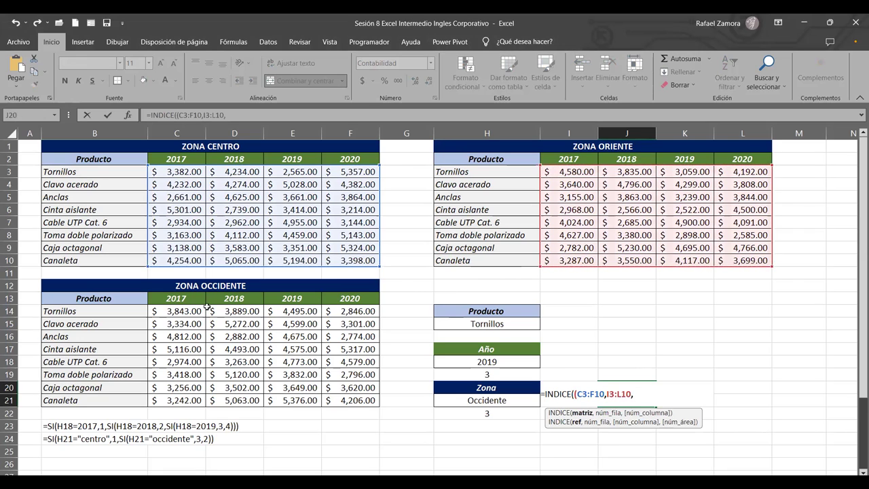
left_click(187, 311)
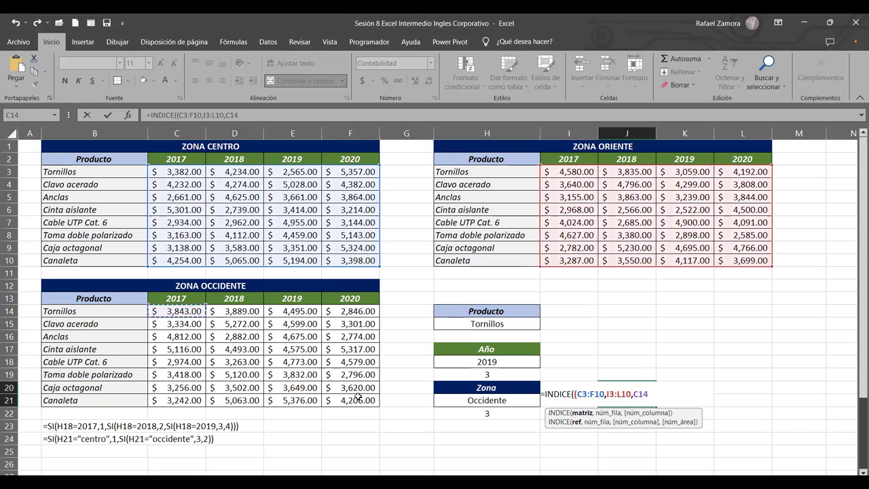
left_click_drag(186, 311, 358, 397)
type(")")
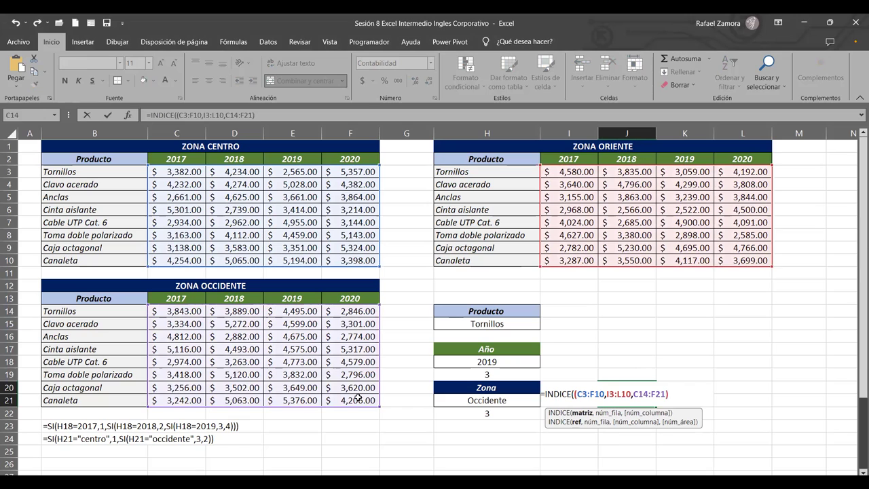
type(",")
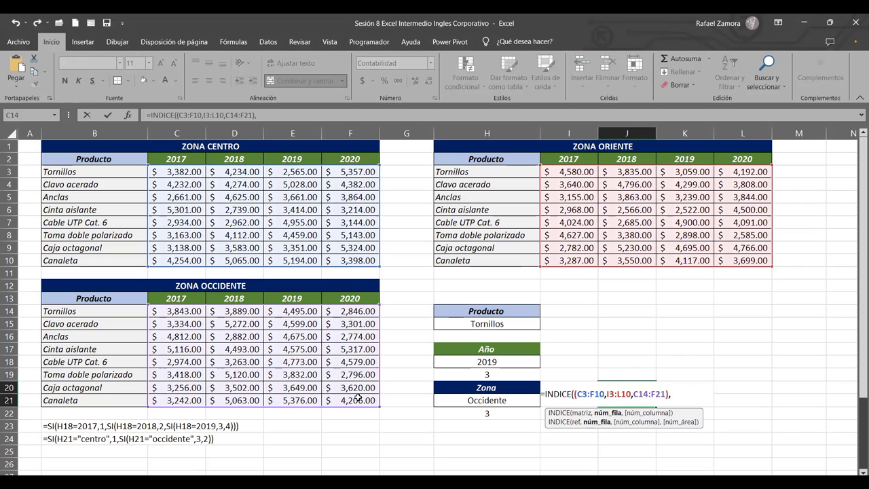
Finish the INDICE arguments with row 1, column H19 and area H22, and commit
left_click(486, 373)
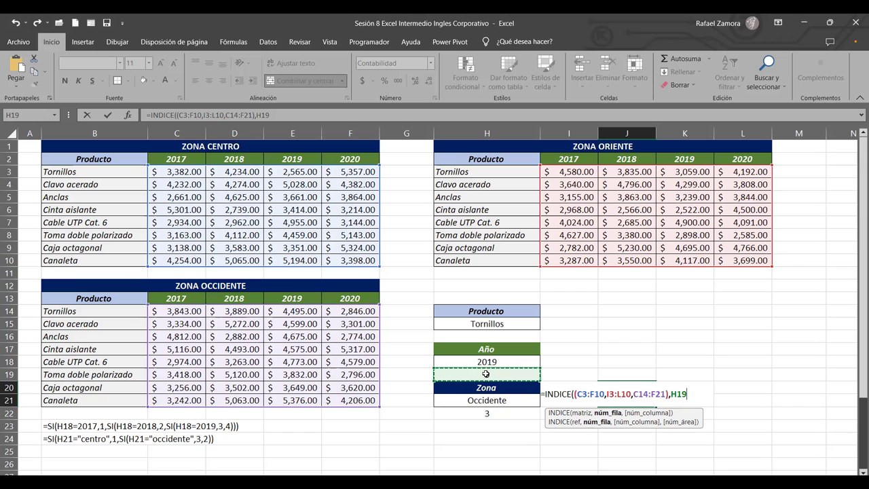
key("BackSpace")
key("BackSpace")
key("BackSpace")
type("1,")
left_click(515, 375)
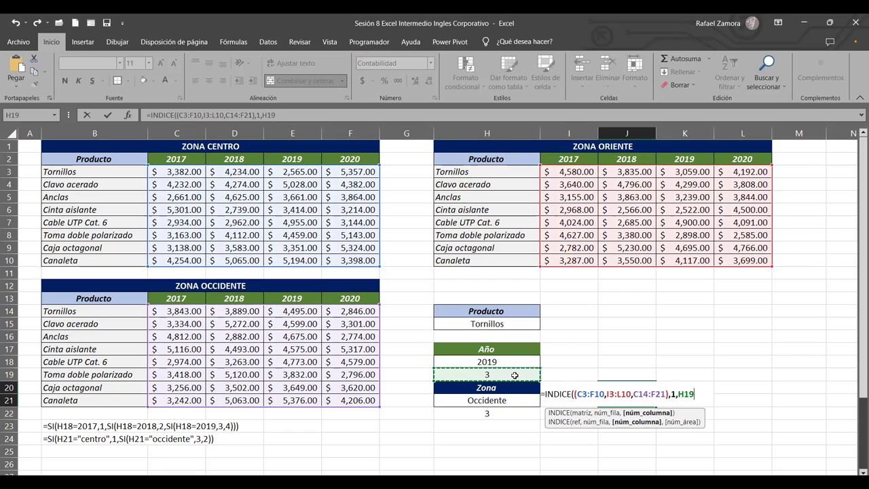
type(",")
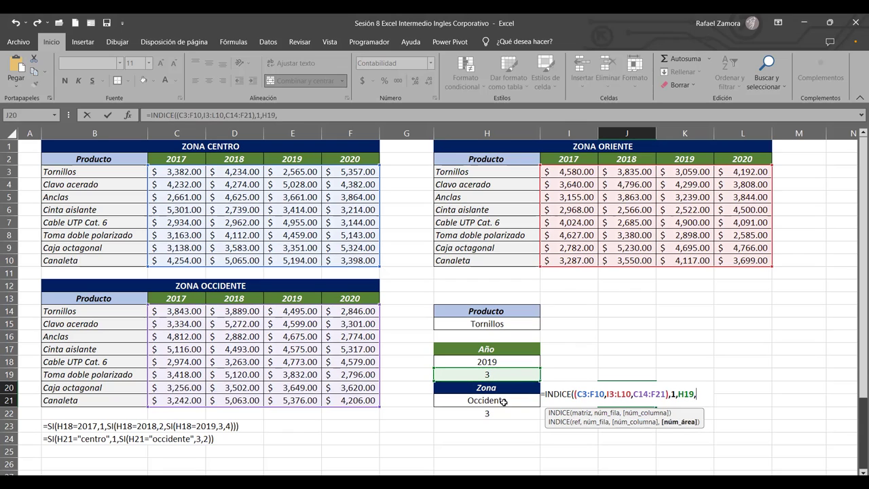
left_click(501, 412)
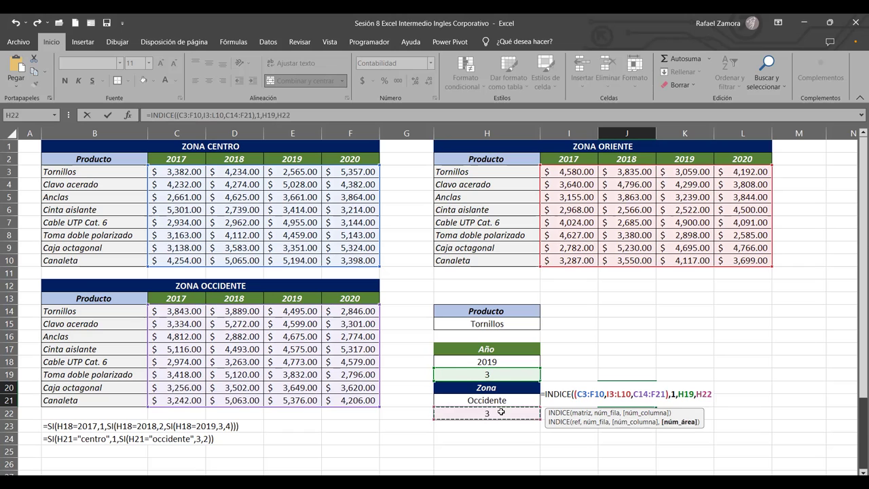
type(")")
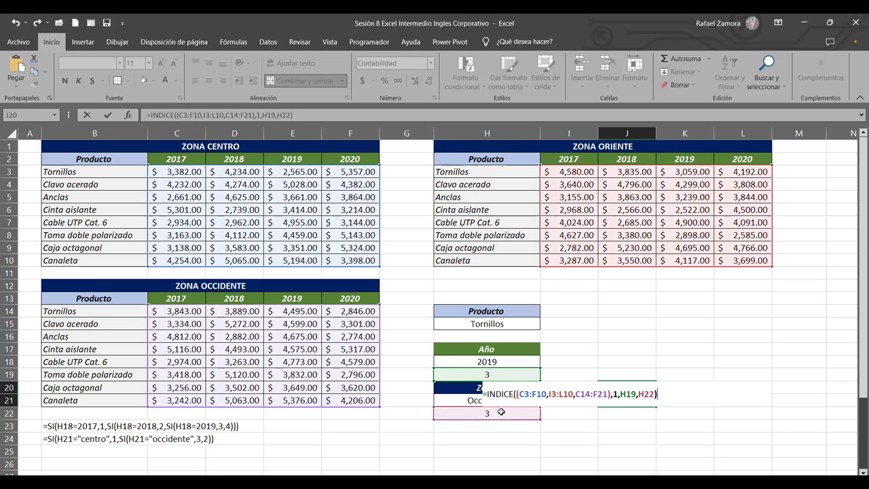
key("Return")
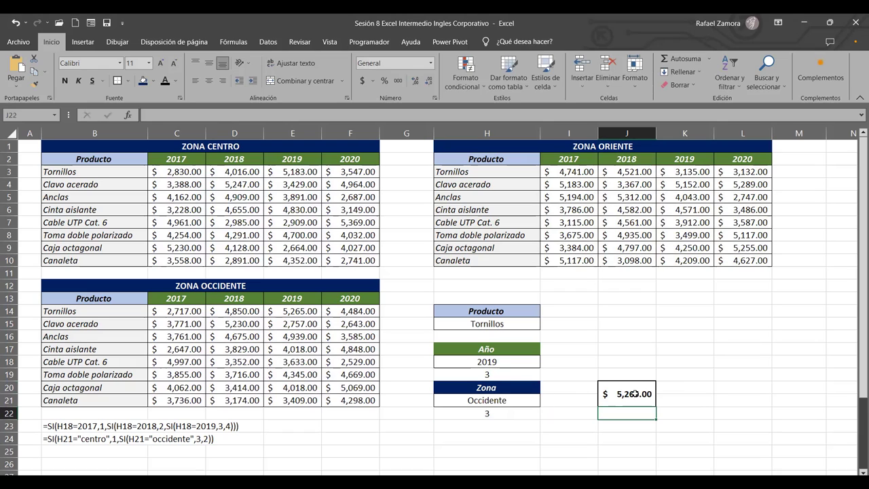
Replace the H19 reference in J20's formula with the copied year SI formula
double_click(506, 372)
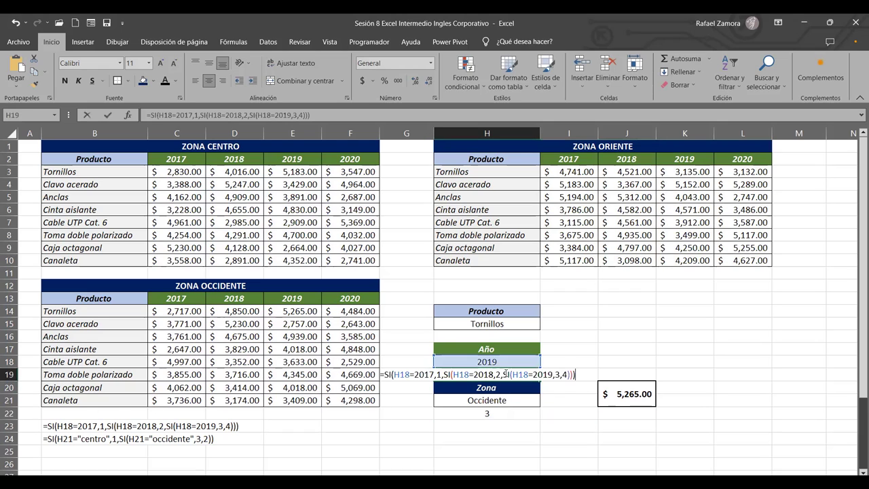
left_click_drag(575, 374, 385, 377)
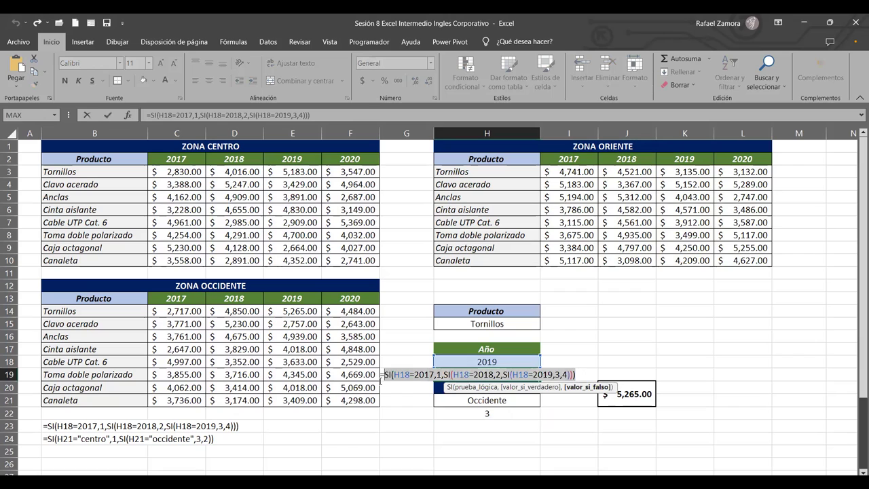
key("ctrl+c")
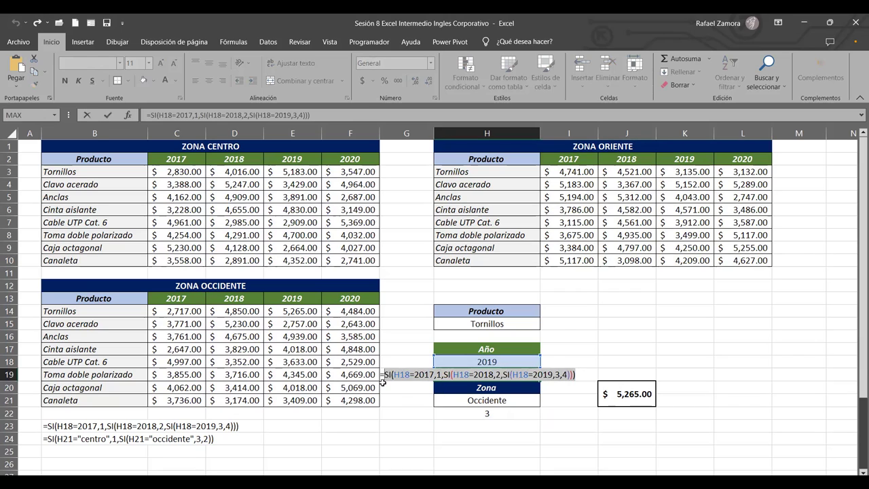
key("Escape")
left_click(632, 395)
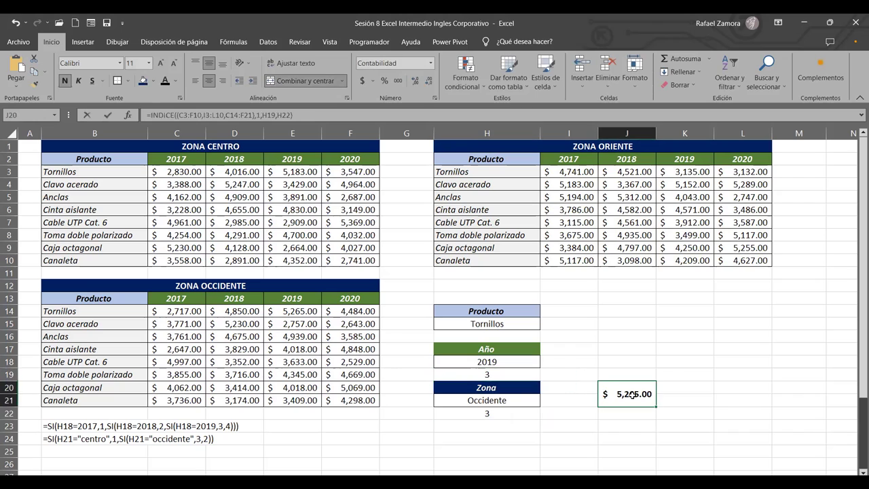
double_click(632, 394)
left_click_drag(638, 395, 625, 395)
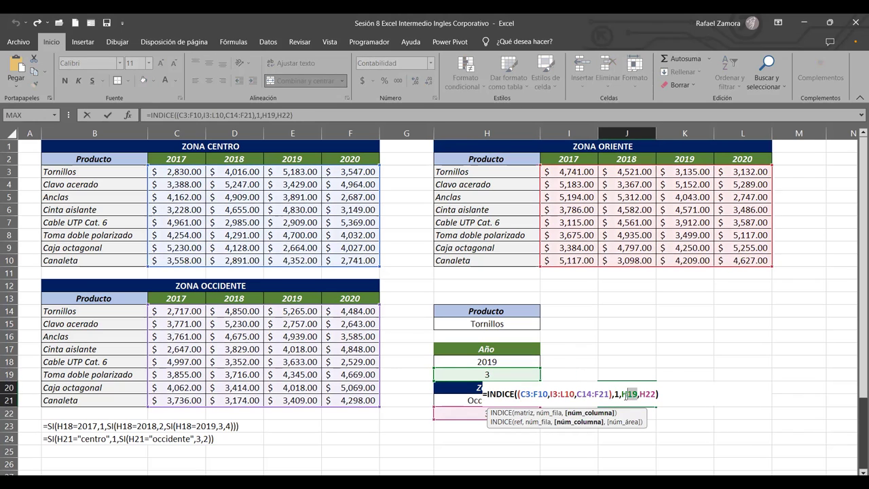
double_click(625, 394)
key("ctrl+v")
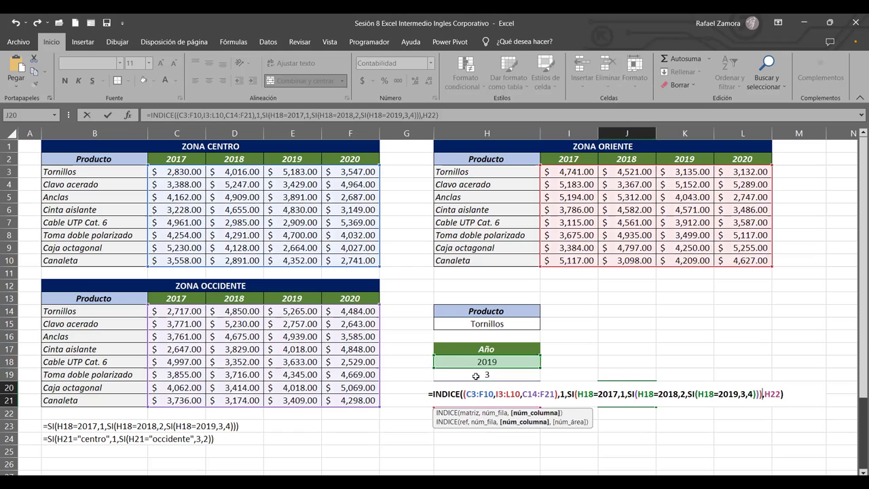
key("Return")
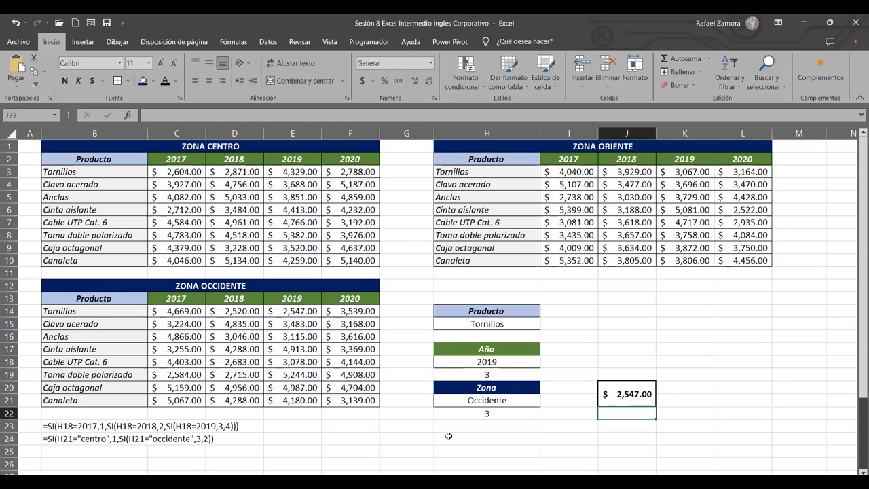
Replace the H22 reference in J20's formula with the copied zone SI formula
left_click(469, 415)
double_click(470, 415)
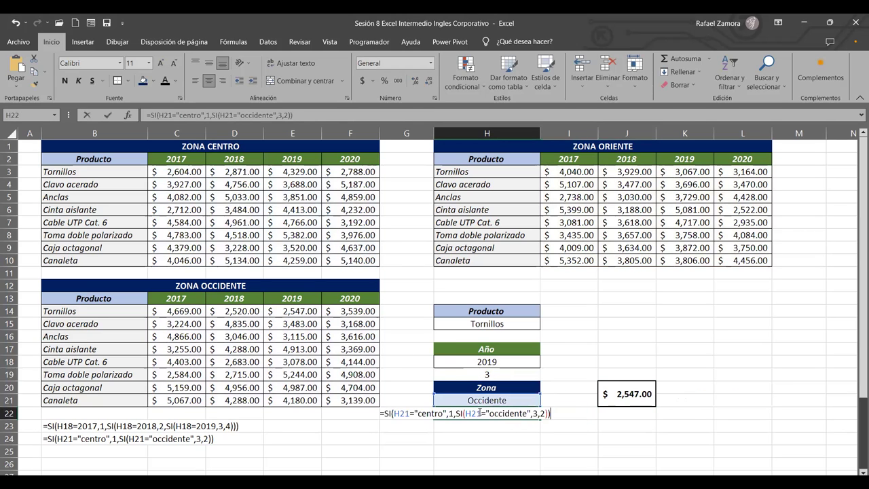
left_click_drag(548, 412, 384, 416)
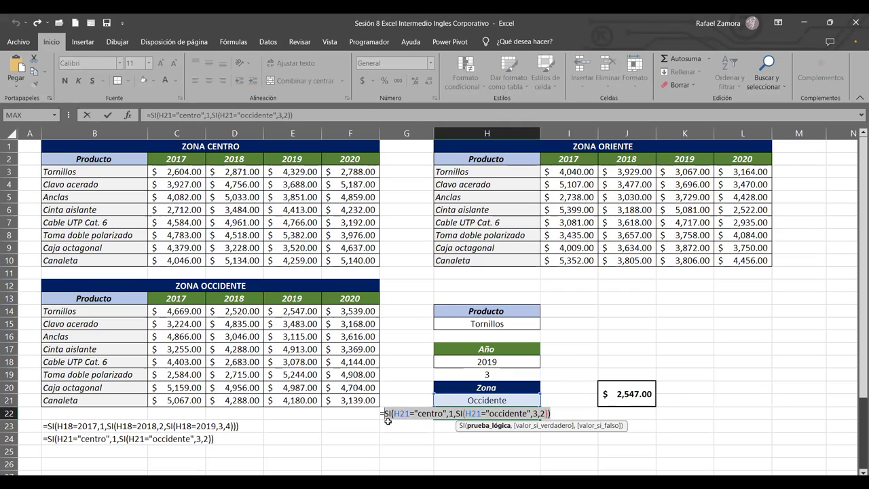
key("ctrl+c")
key("Escape")
double_click(627, 394)
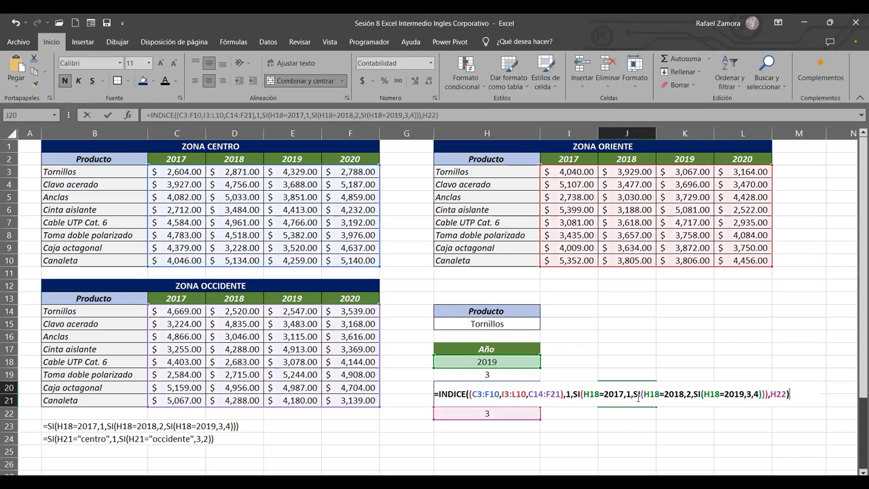
left_click(756, 397)
left_click_drag(786, 395, 772, 395)
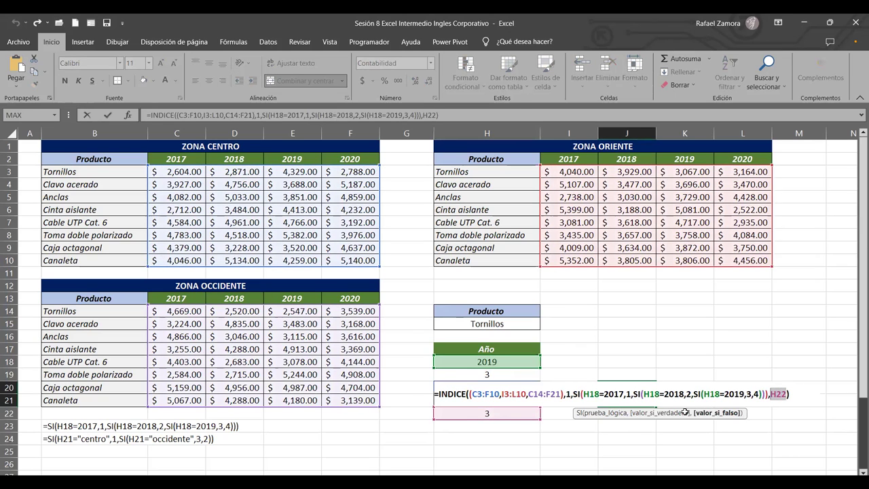
key("ctrl+v")
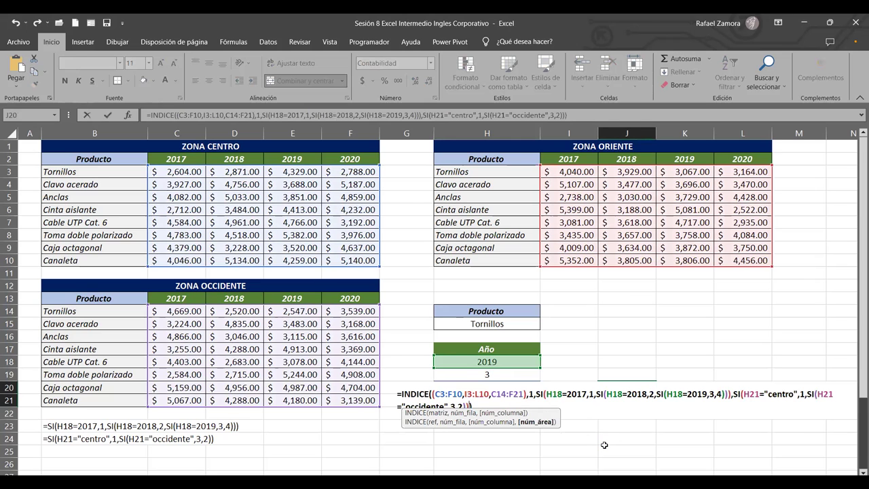
key("Return")
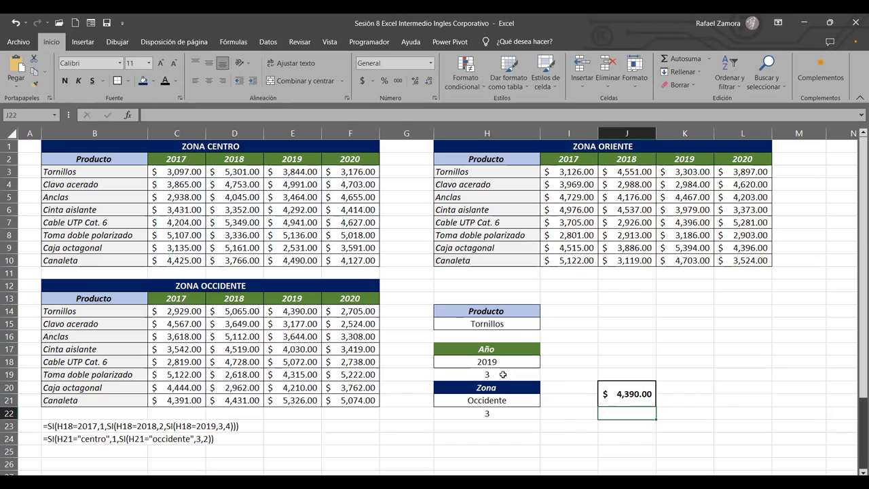
Hide the helper values in H19 and H22 by setting their font colour to white
left_click(502, 374)
left_click(502, 414, "ctrl")
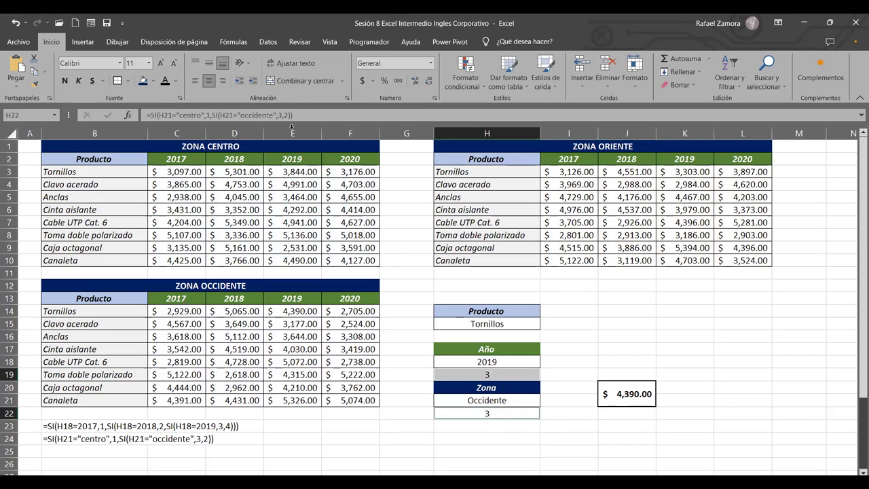
left_click(178, 82)
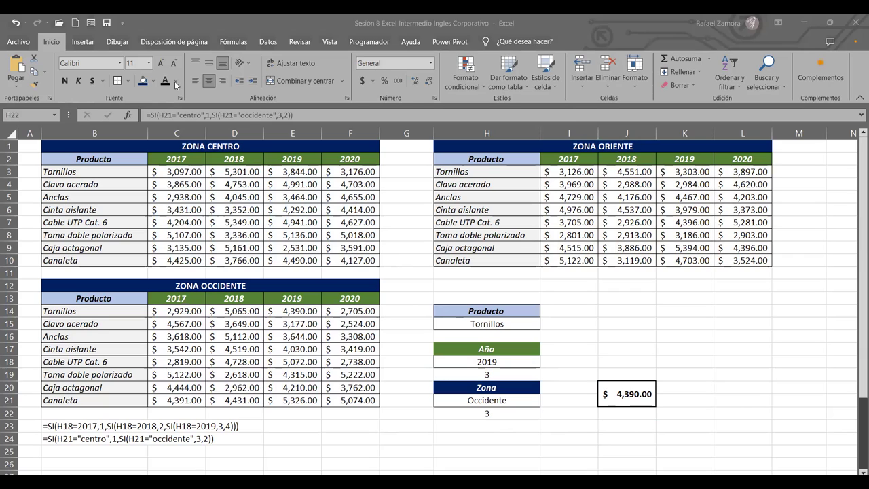
left_click(175, 84)
left_click(164, 122)
left_click(412, 437)
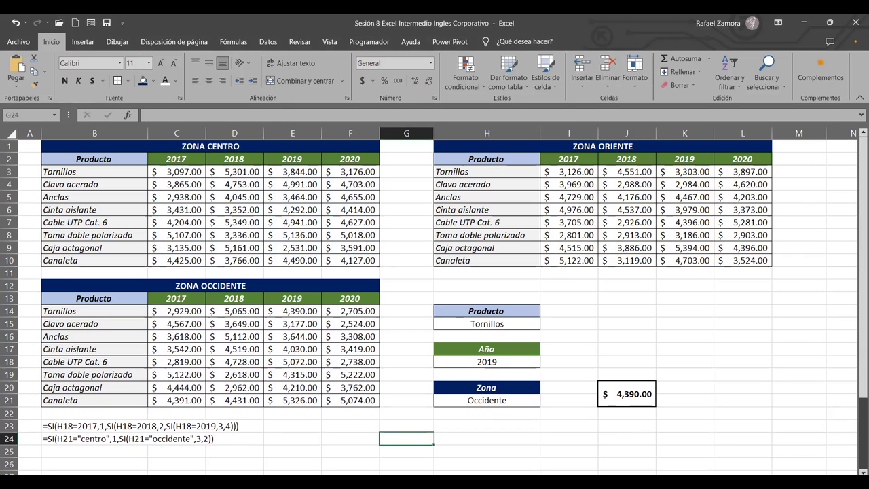
Fill B24's FORMULATEXTO down to B26 and point B26 at J20
left_click(95, 461)
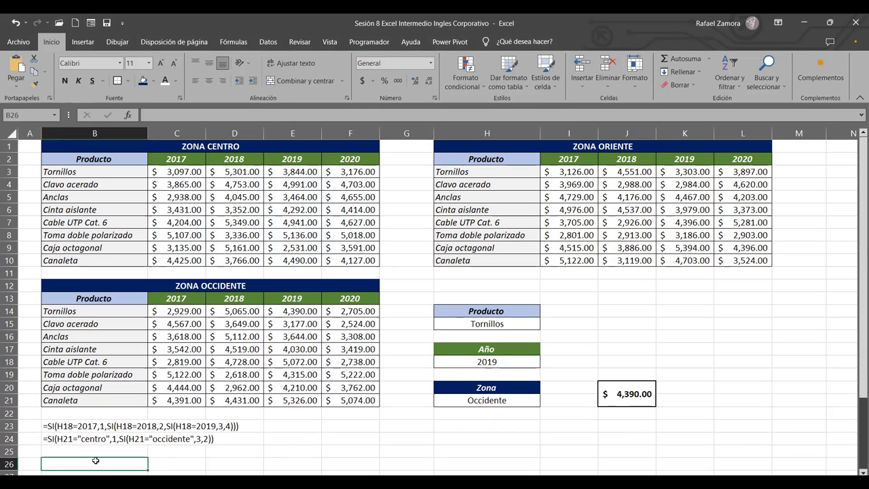
left_click(99, 439)
left_click_drag(148, 446, 145, 465)
left_click(142, 452)
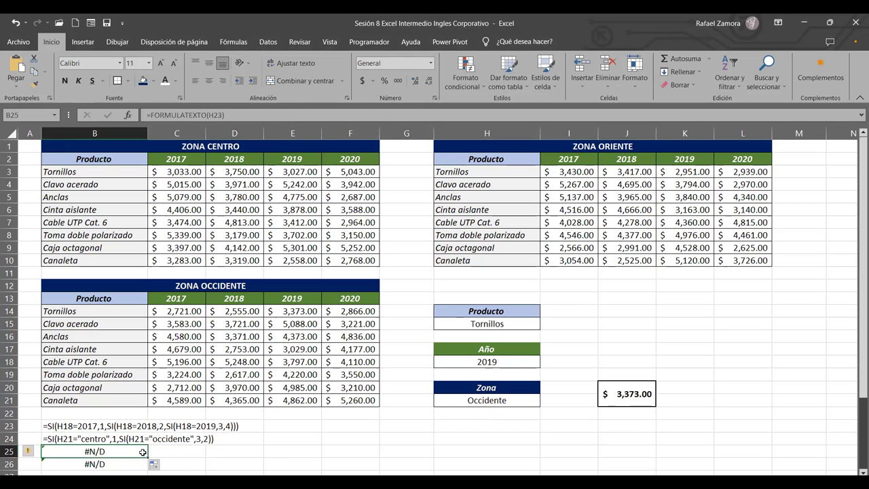
double_click(102, 464)
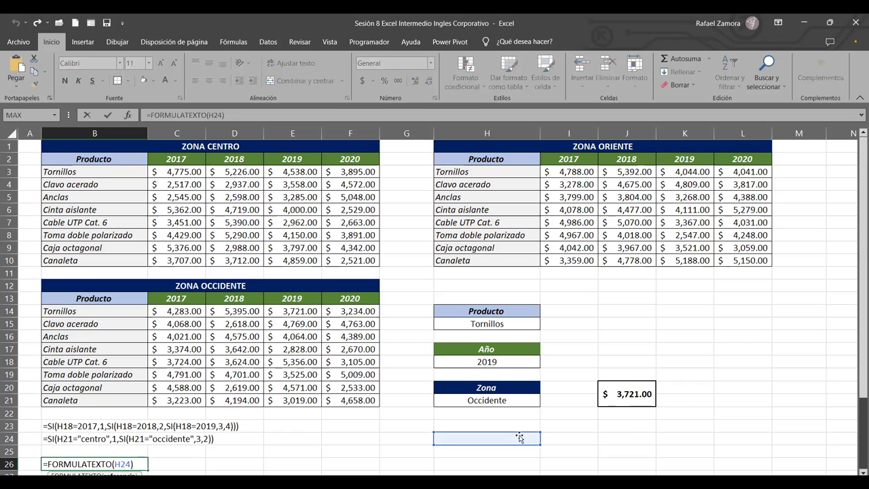
left_click(627, 393)
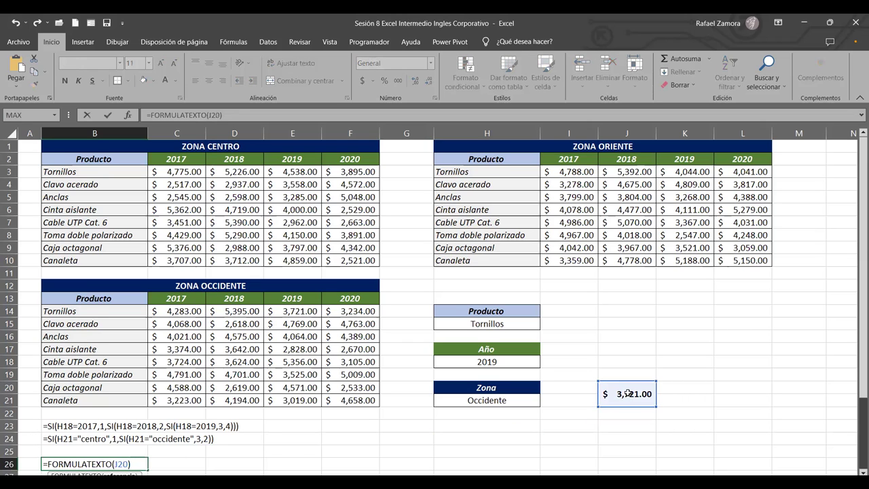
key("Return")
left_click(787, 388)
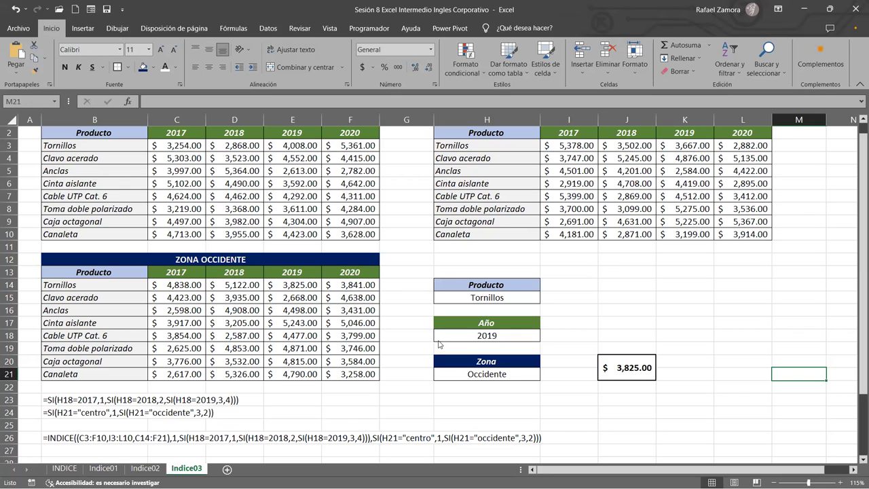
Scroll the sheet back up toward row 1
scroll(857, 207, "up", 1)
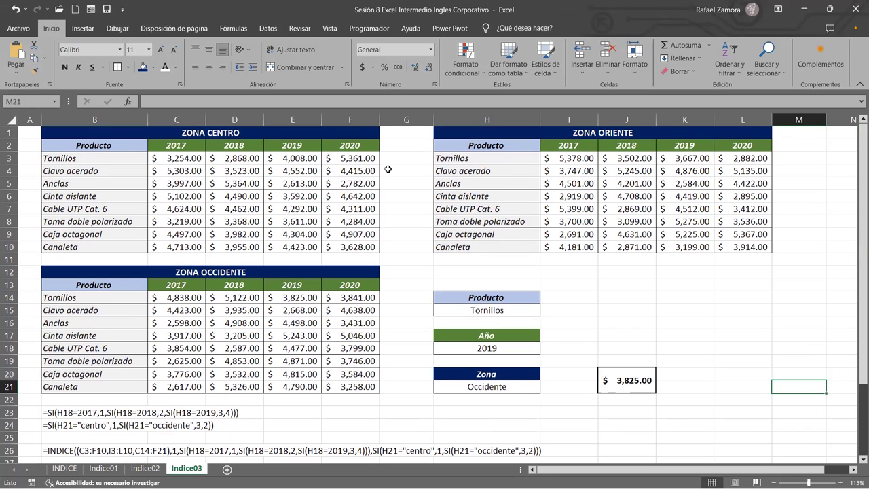